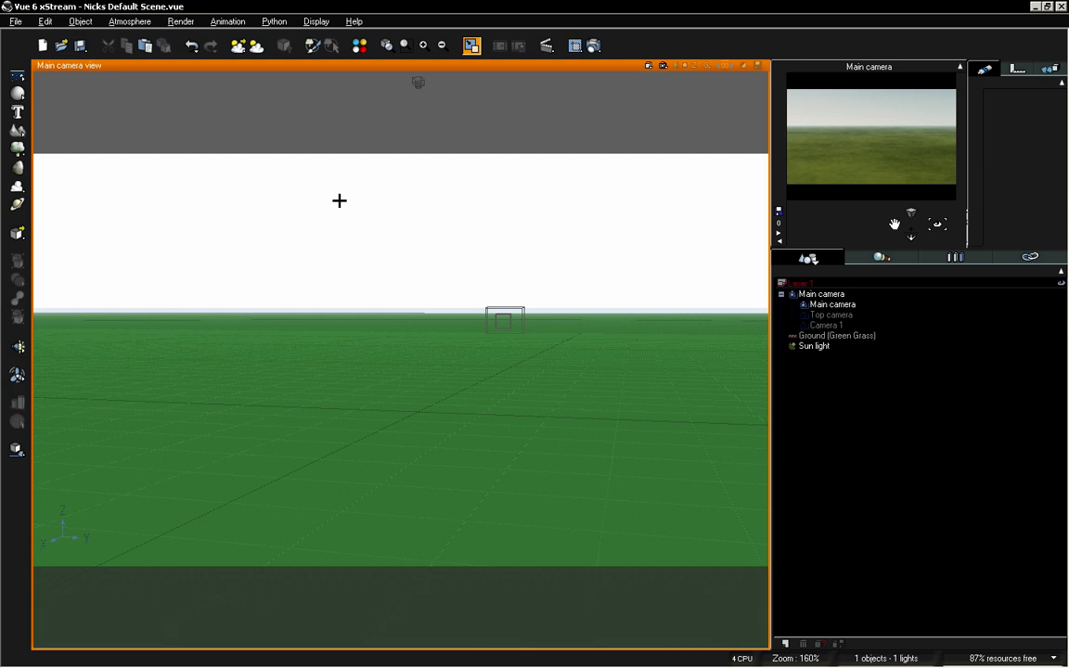
Step: Add a Clivia plant to the scene and aim the main camera at it in close-up
right_click(16, 147)
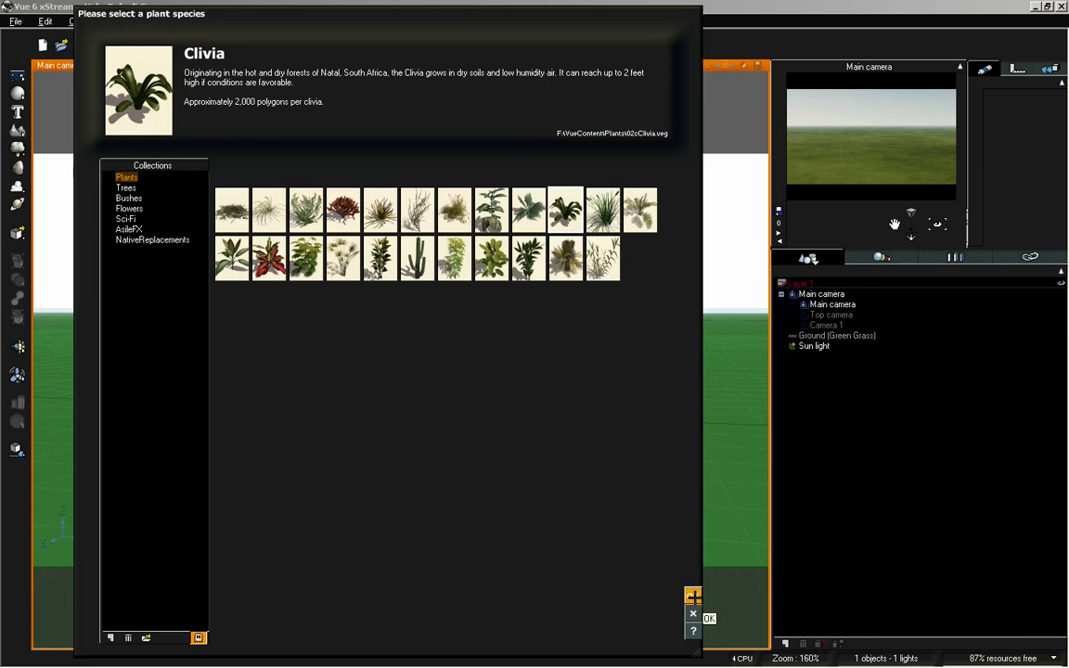
left_click(692, 610)
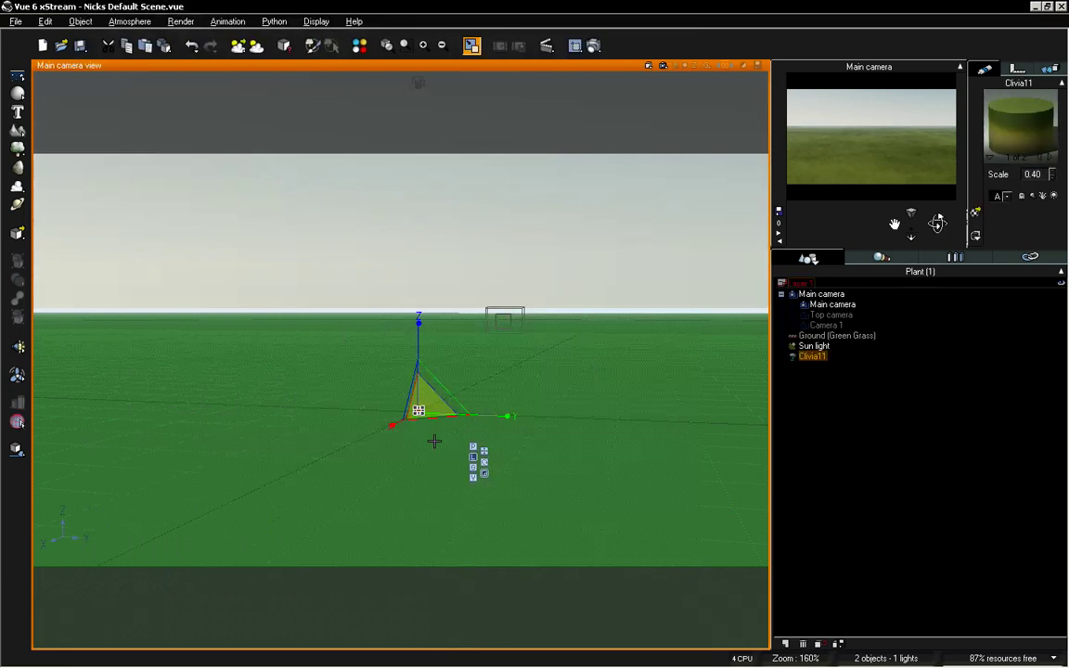
left_click_drag(909, 227, 915, 187)
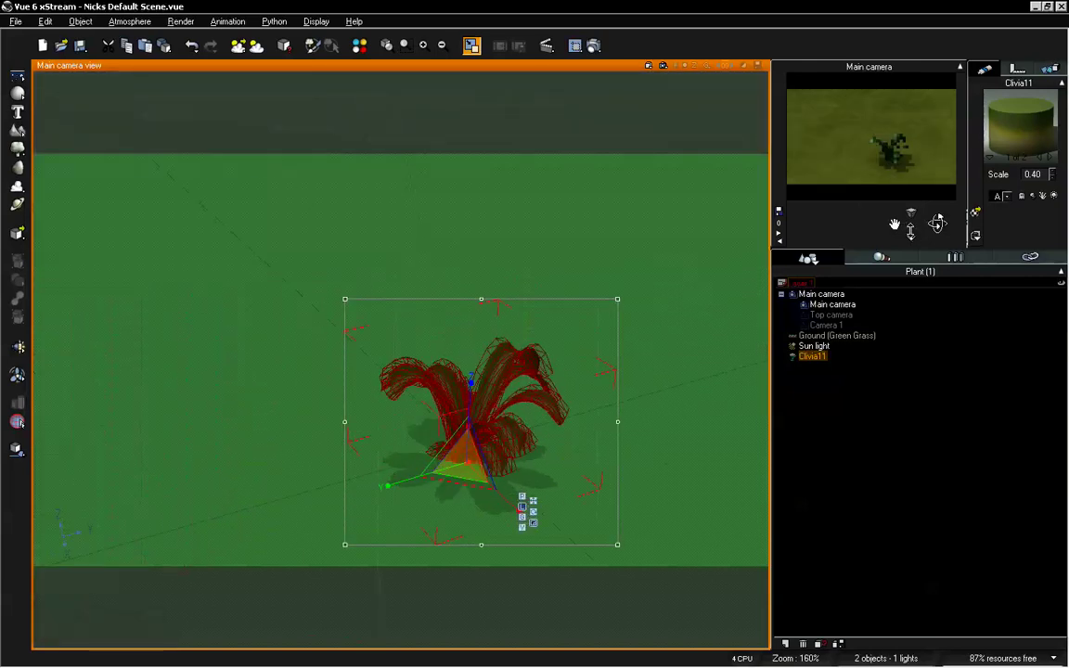
left_click_drag(910, 232, 894, 219)
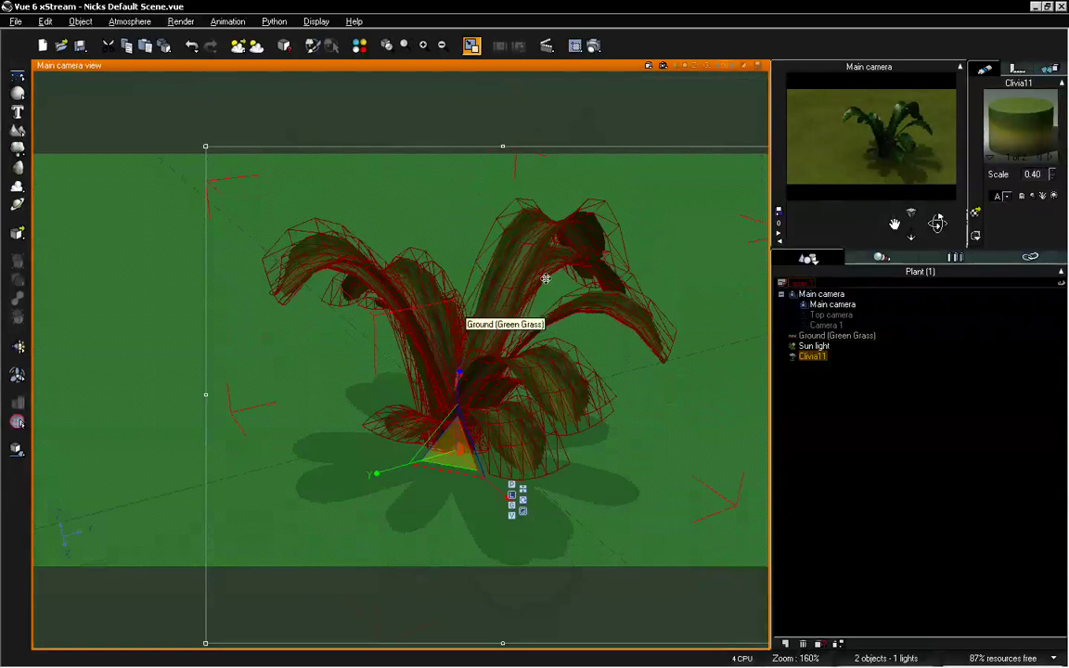
Step: Open the Clivia plant for editing and set its trunk diameter and length to -100
double_click(487, 251)
left_click_drag(478, 288, 470, 351)
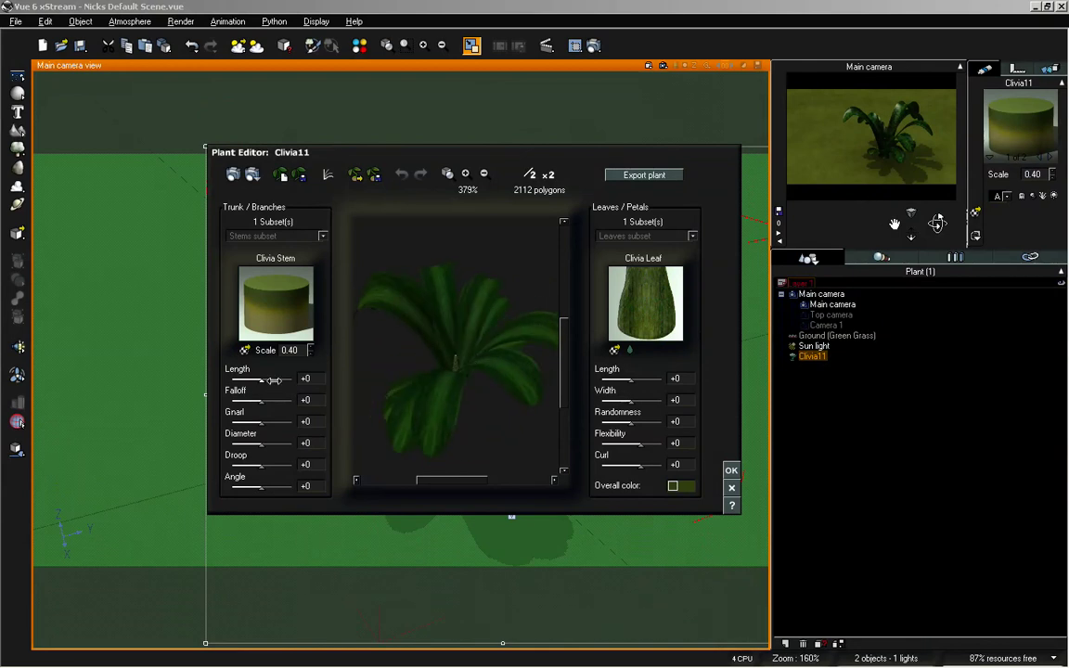
left_click_drag(261, 443, 230, 434)
left_click_drag(261, 381, 230, 380)
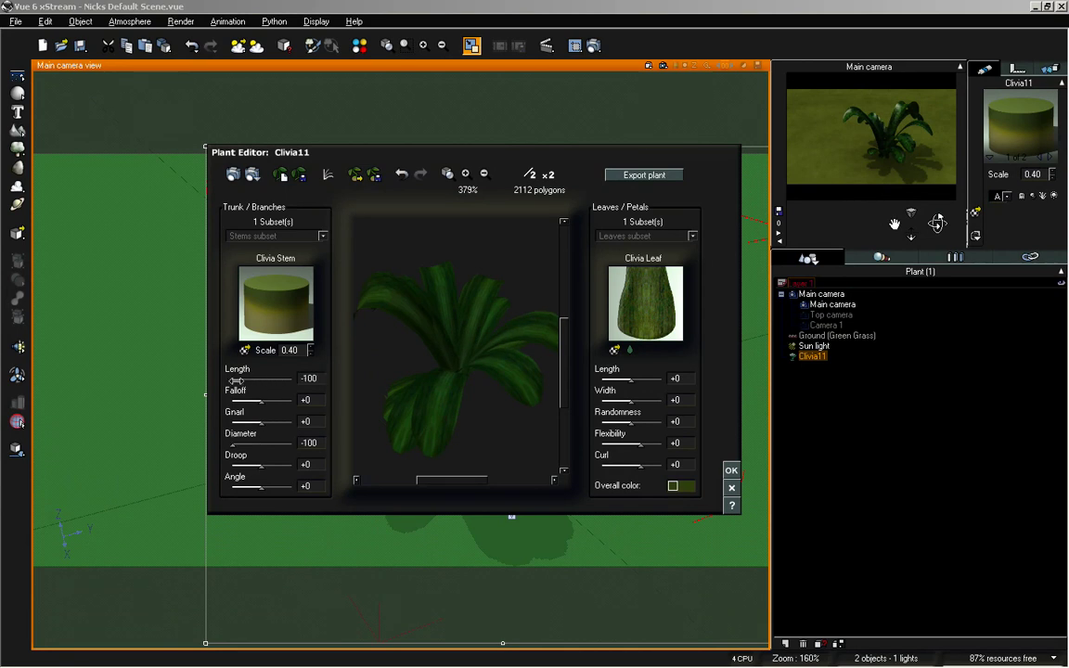
Step: Set the plant's leaf width to +29, randomness to -37 and curl to -40, and accept the plant changes
left_click_drag(501, 367, 469, 340)
left_click_drag(369, 402, 485, 332)
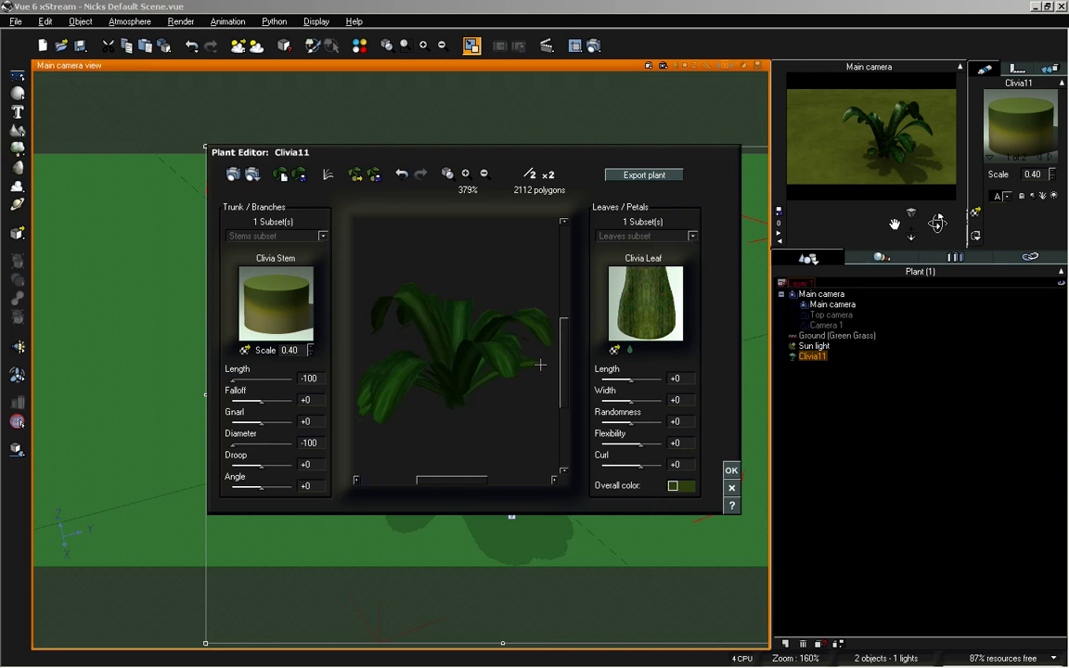
left_click_drag(525, 340, 551, 373)
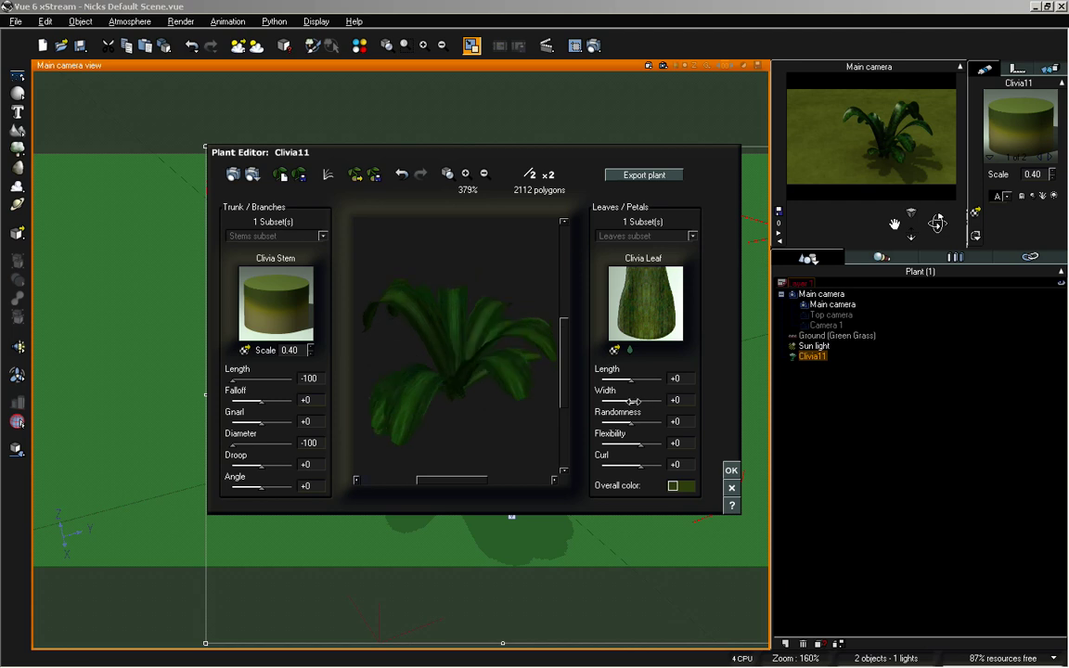
left_click_drag(632, 401, 644, 400)
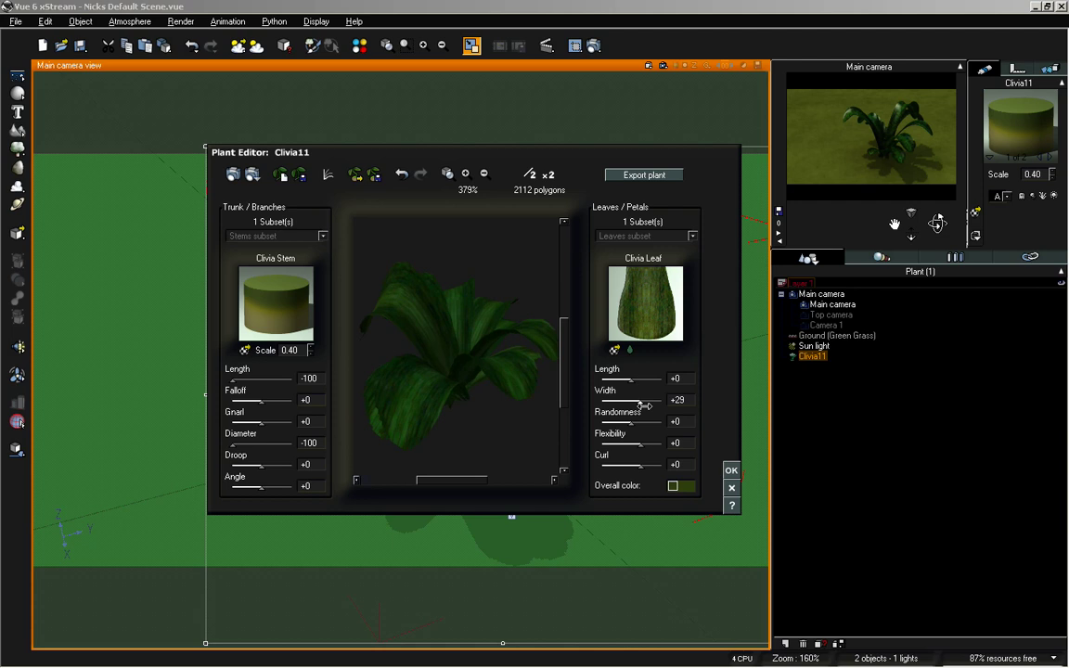
left_click_drag(385, 326, 356, 306)
left_click_drag(636, 422, 619, 422)
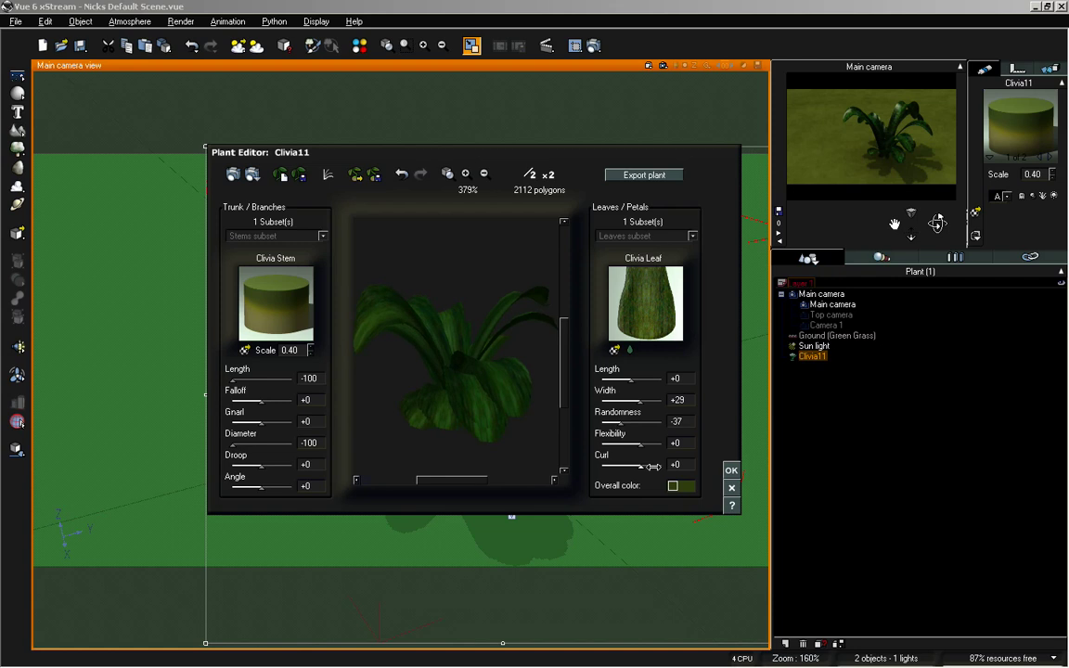
left_click_drag(653, 465, 642, 466)
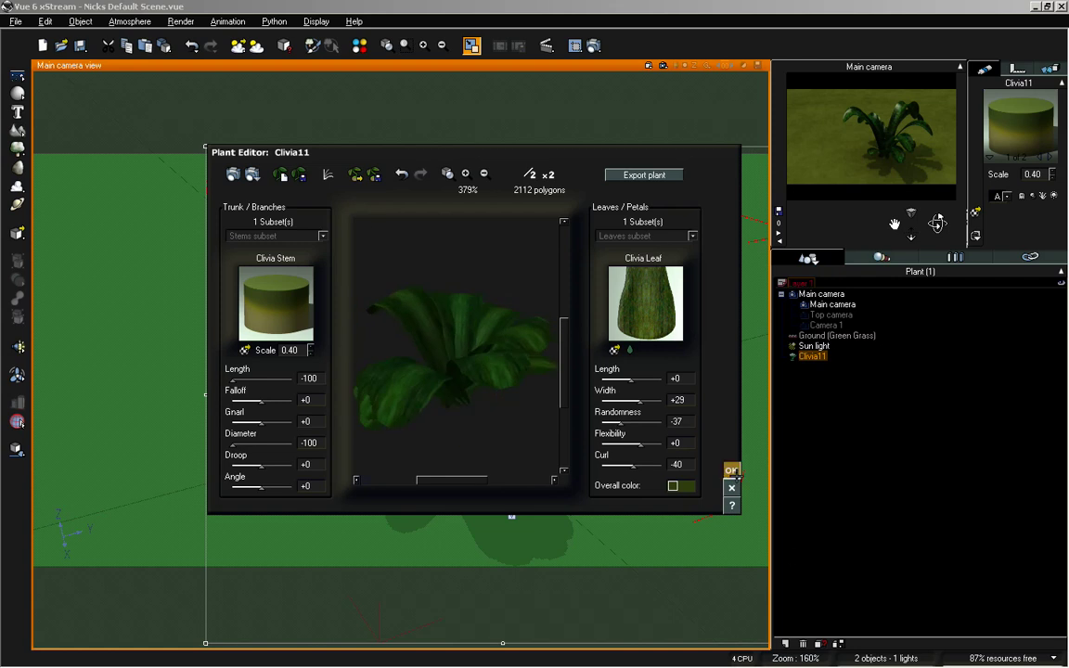
left_click(731, 470)
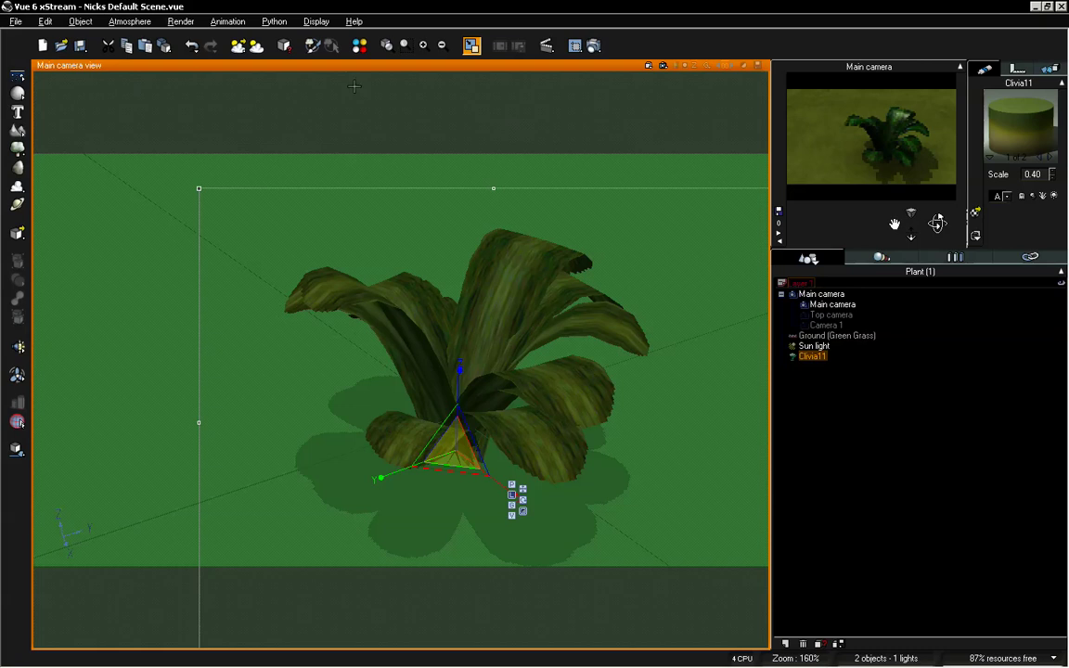
Step: Set the atmosphere's light balance to 14%, artificial ambience to 1.00 and sky dome lighting gain to 1.60
left_click(129, 21)
left_click(141, 84)
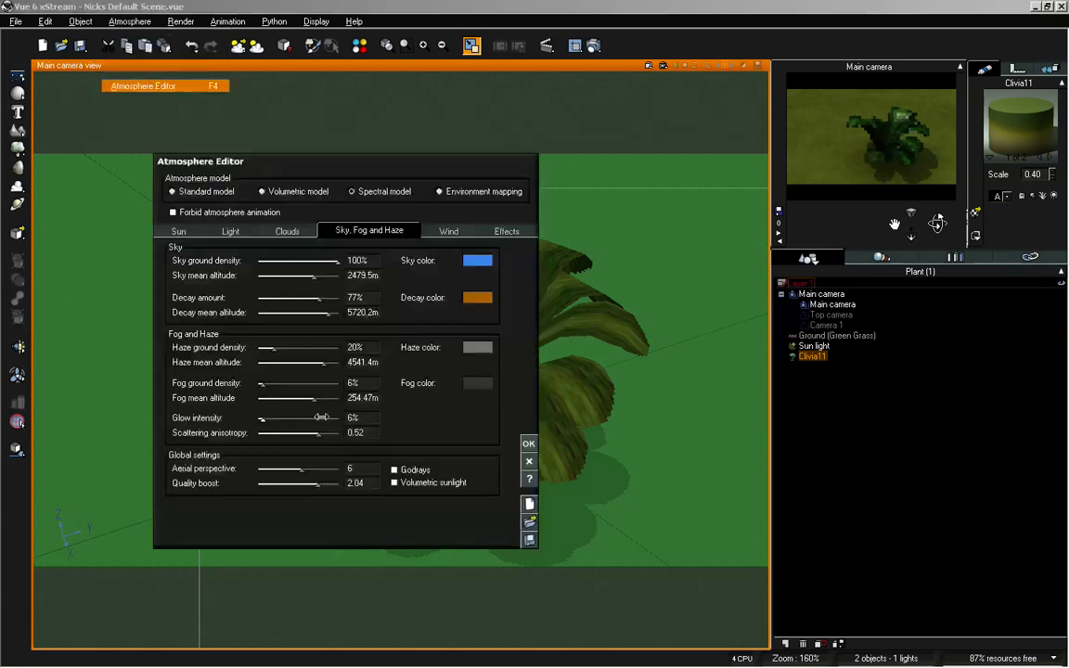
left_click(226, 228)
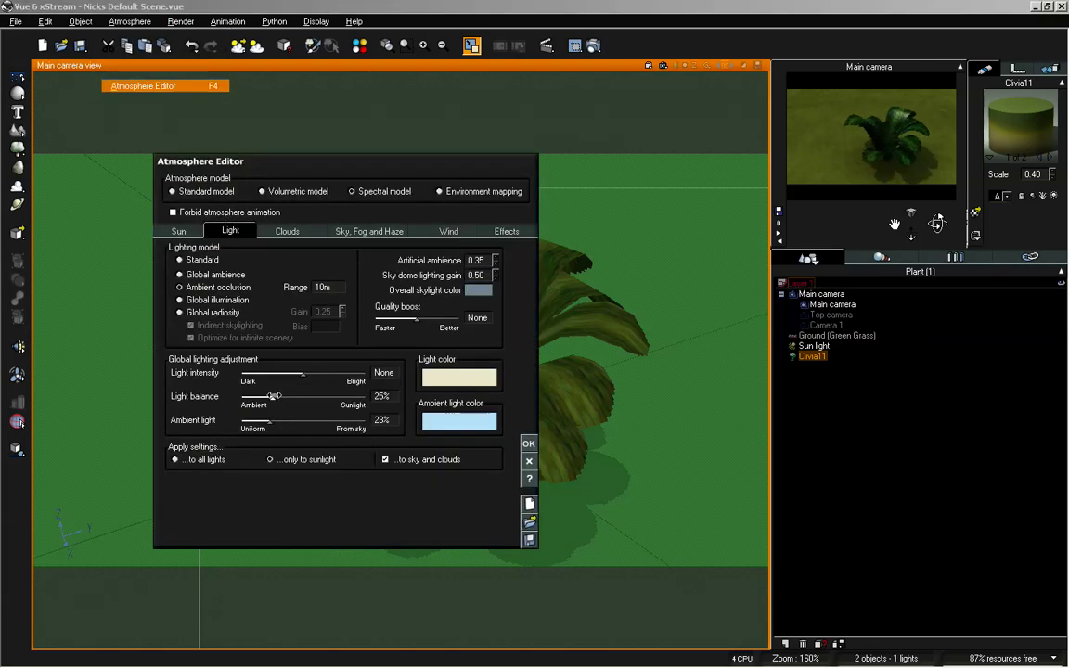
left_click_drag(257, 394, 265, 395)
left_click_drag(496, 275, 495, 263)
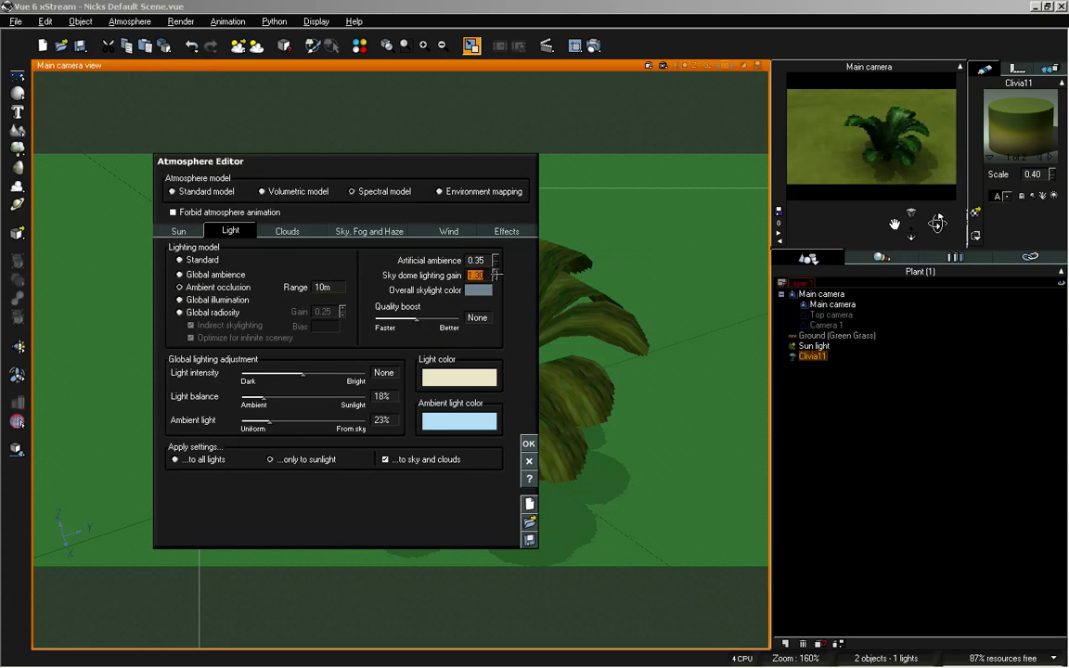
left_click_drag(268, 398, 263, 399)
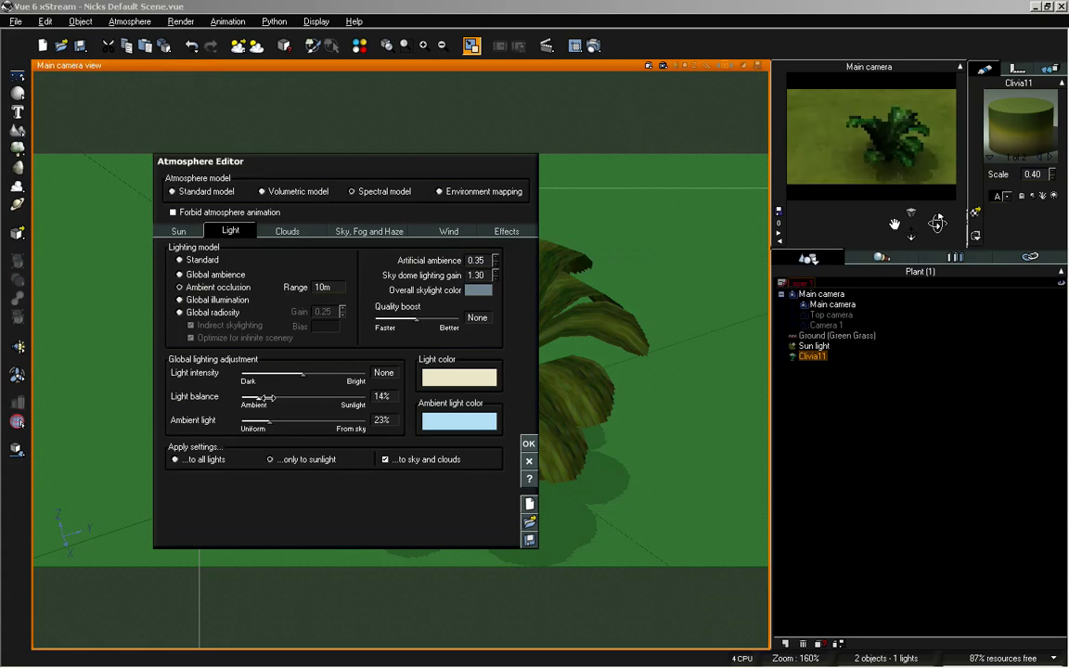
left_click_drag(495, 259, 495, 255)
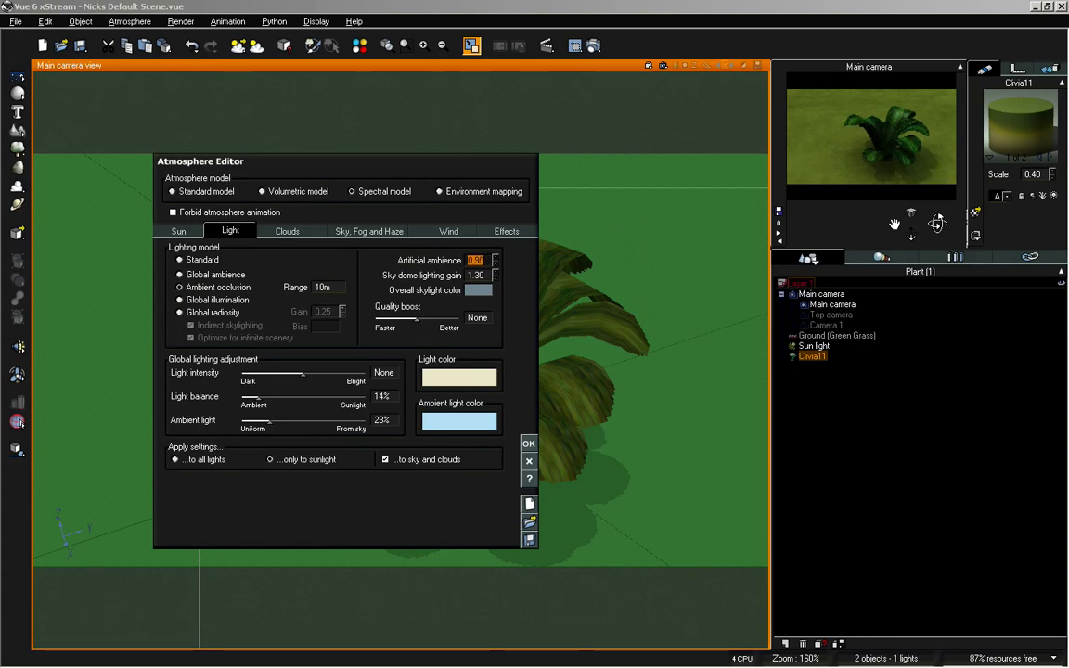
left_click_drag(496, 259, 495, 270)
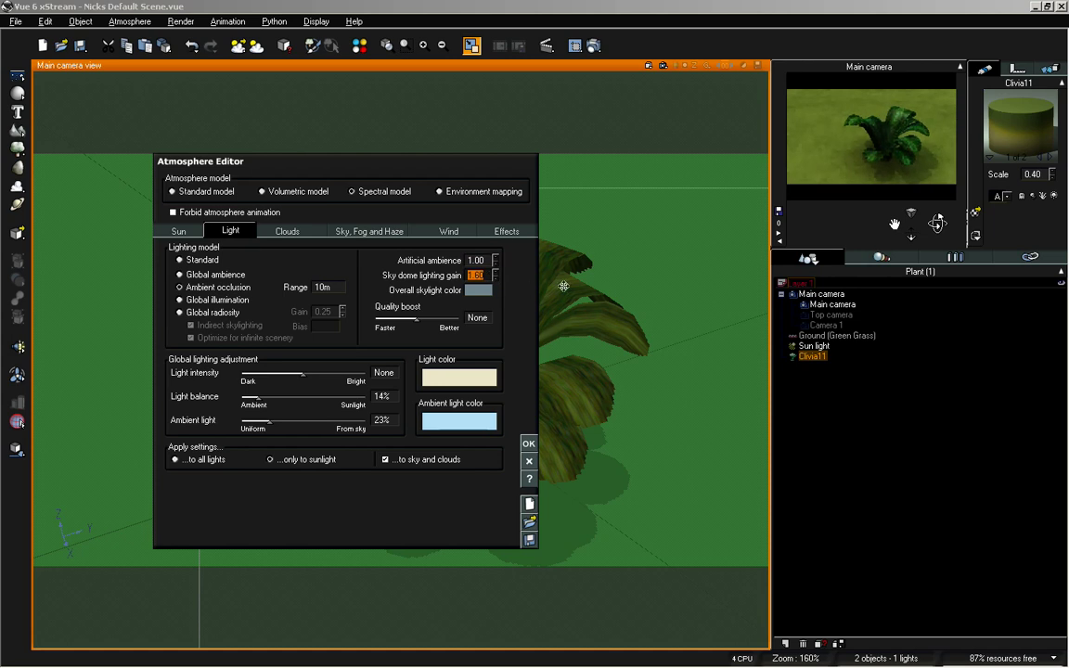
left_click(529, 443)
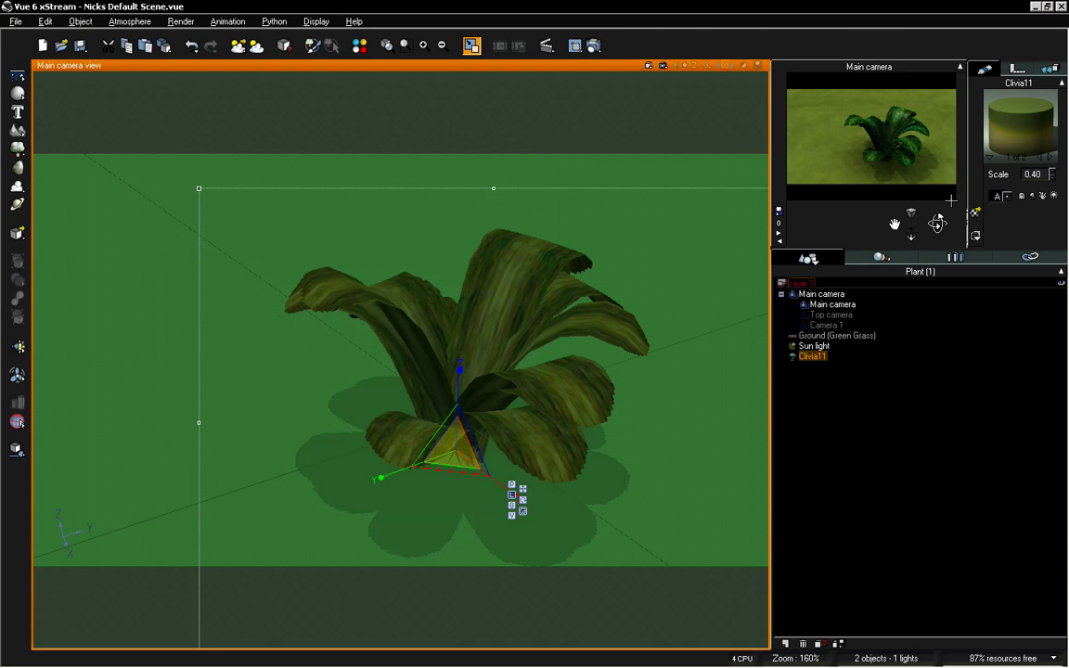
Step: Open the plant's Clivia Leaf material in the material editor and rename it Custom Leaf
left_click(1049, 159)
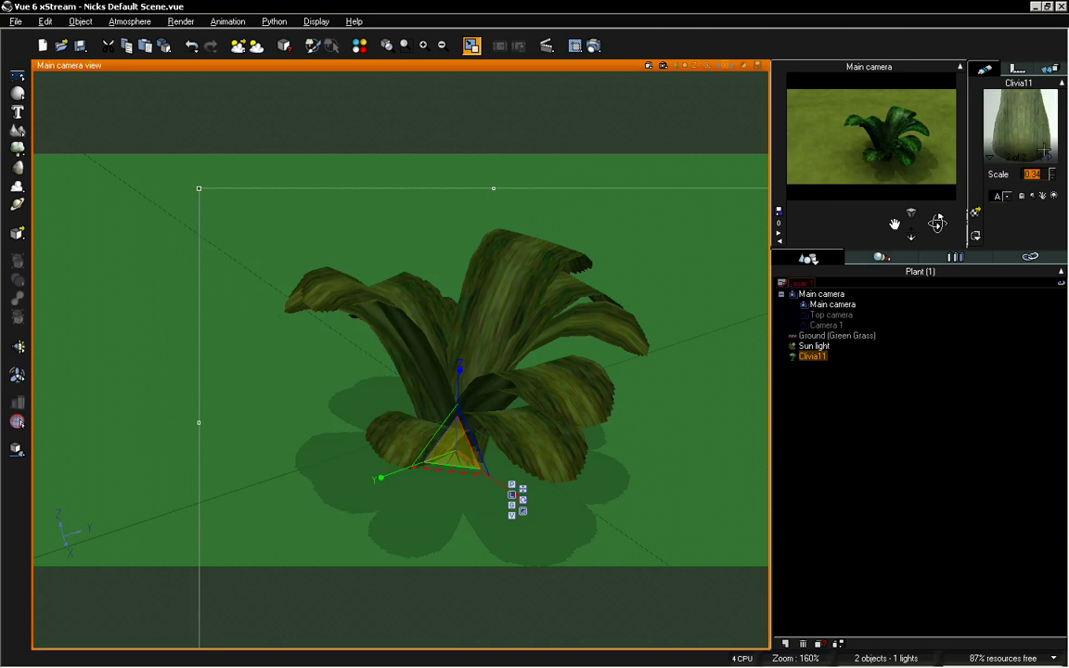
double_click(1014, 109)
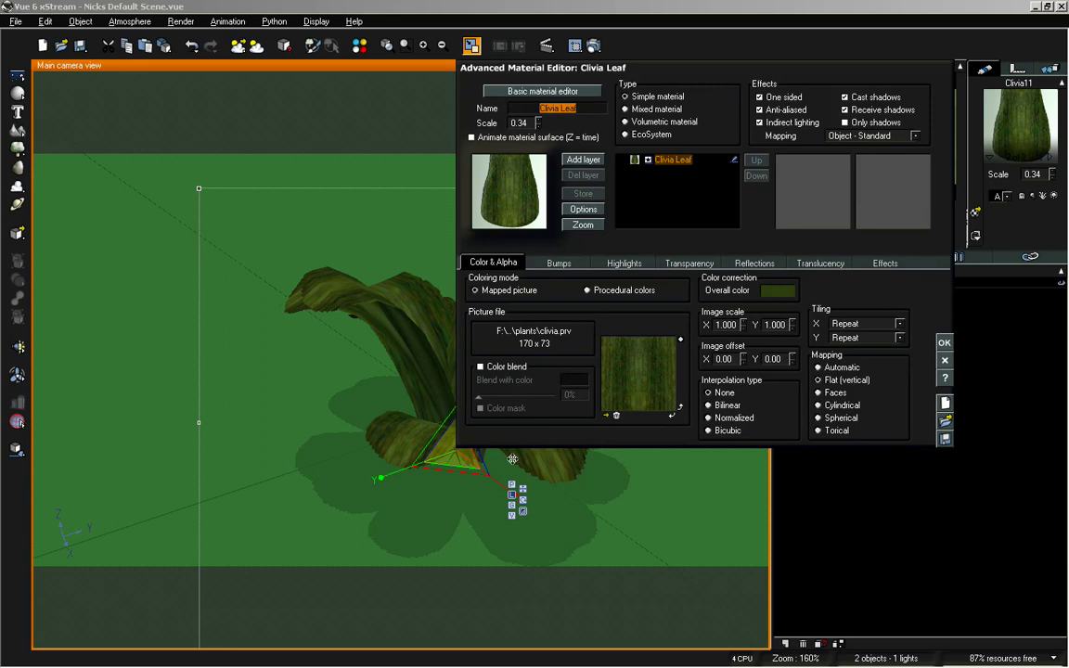
type("Custom Leaf")
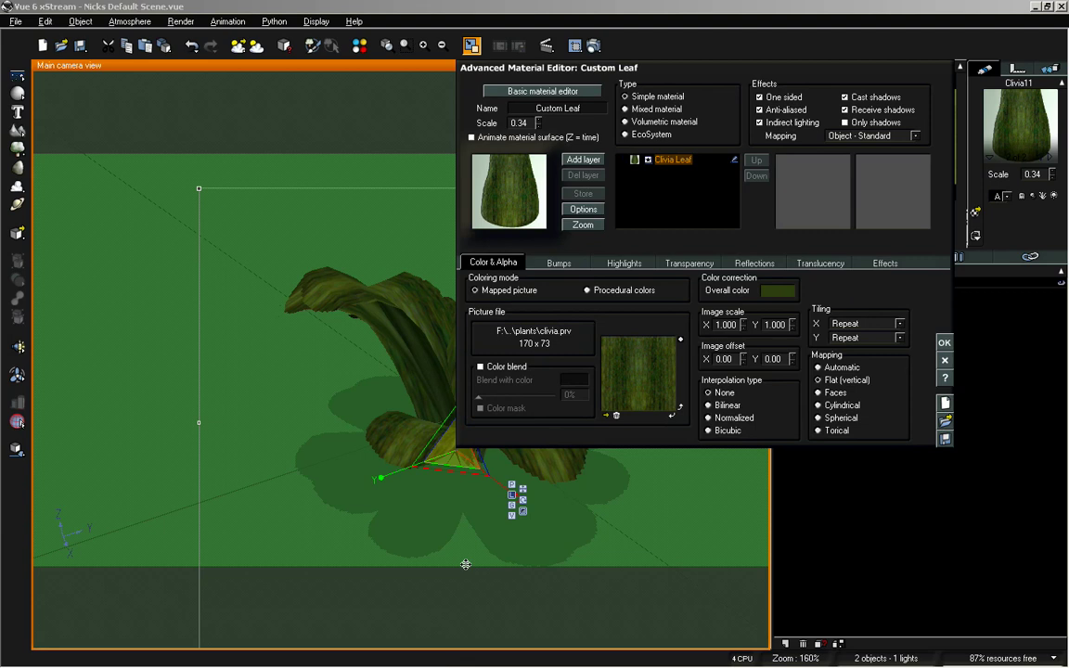
Step: Open the leaf picture's function and load HPlant_015_Front_Colour from the Leaves Collection into the colour texture map node
right_click(656, 371)
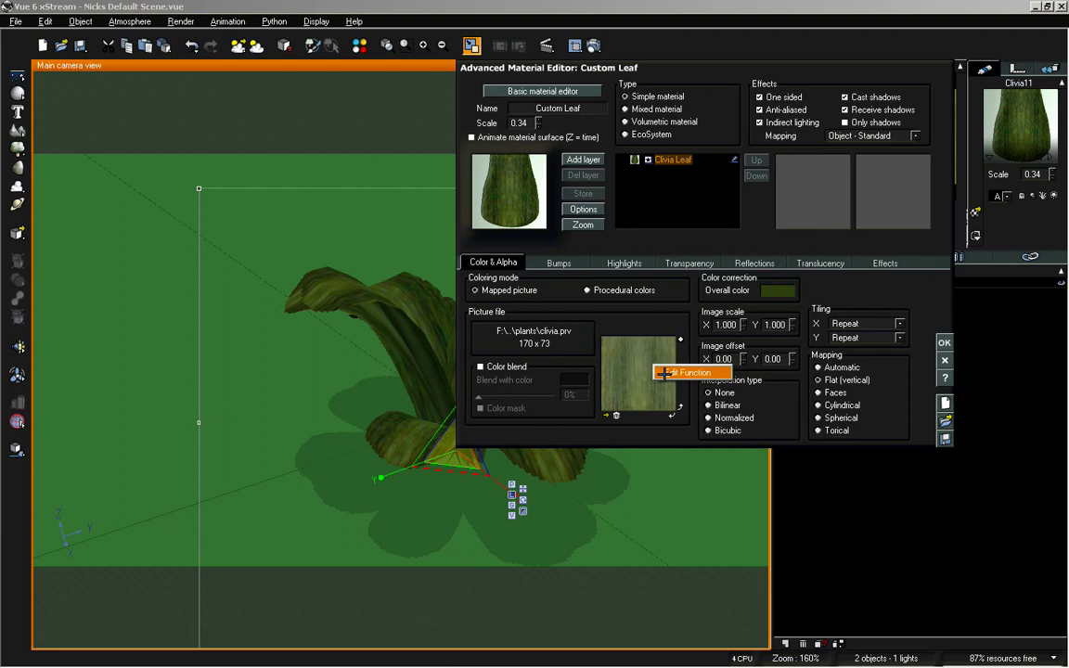
left_click(661, 372)
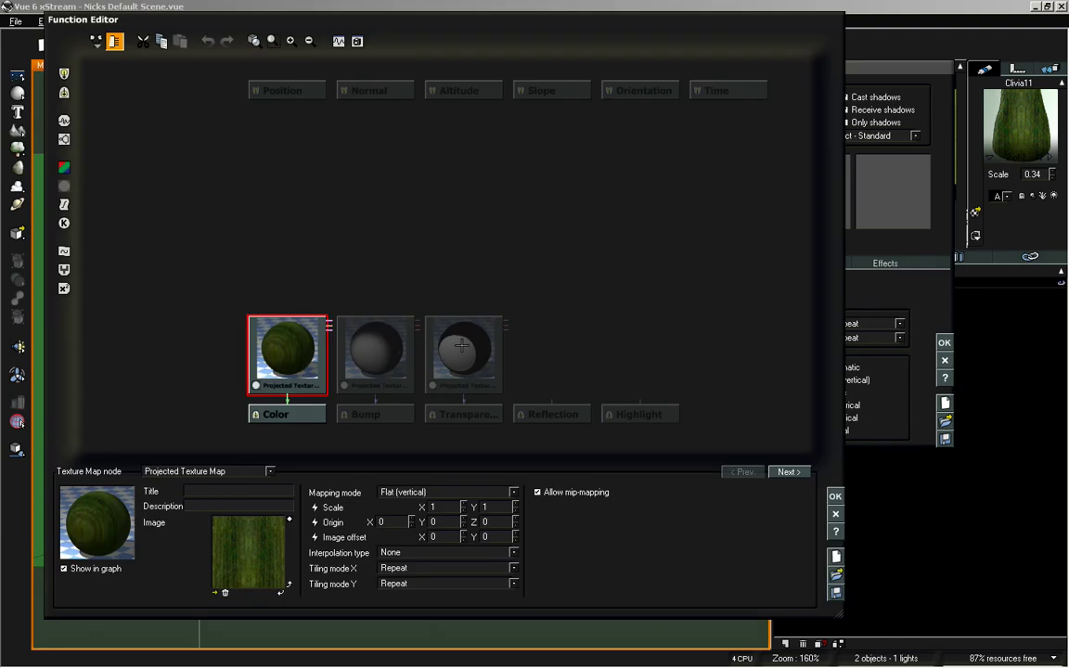
left_click_drag(300, 369, 299, 340)
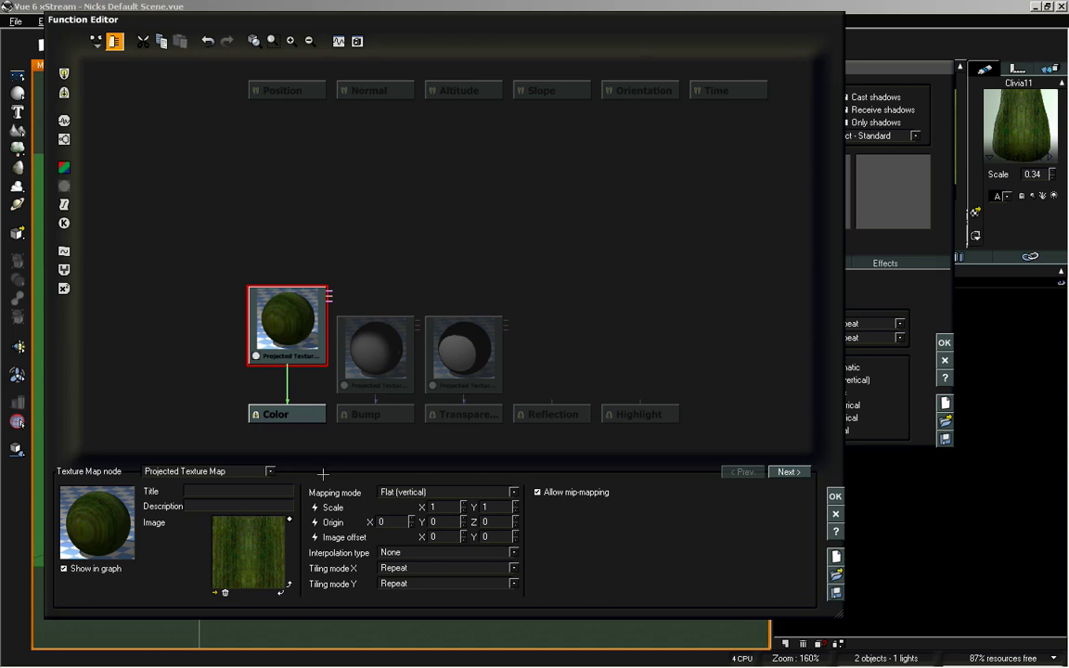
double_click(277, 544)
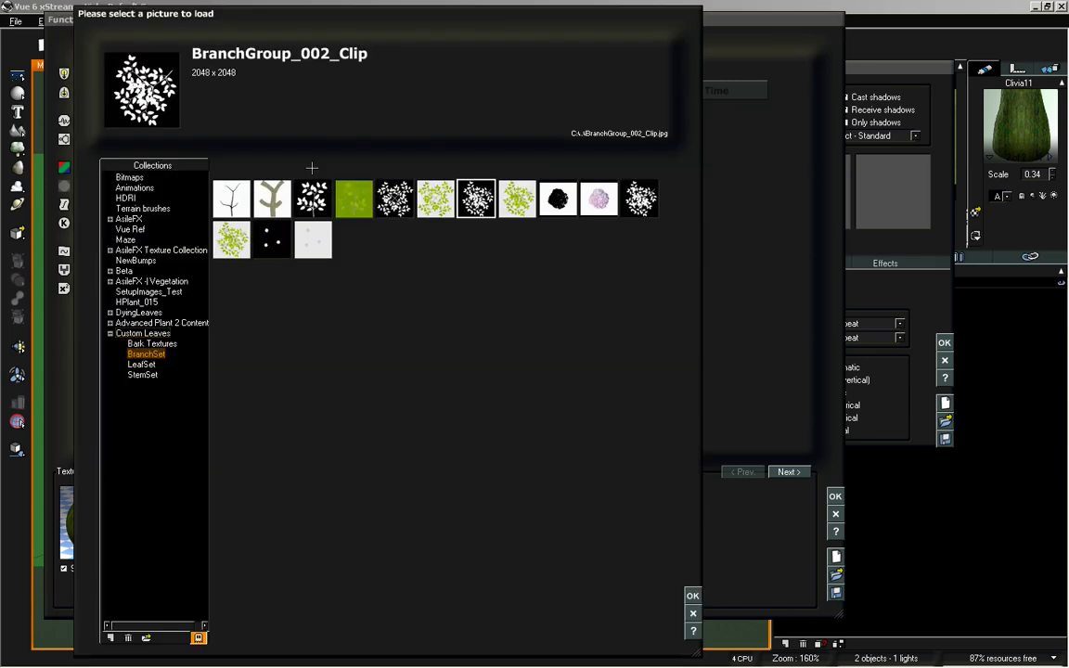
left_click(149, 333)
left_click(141, 327)
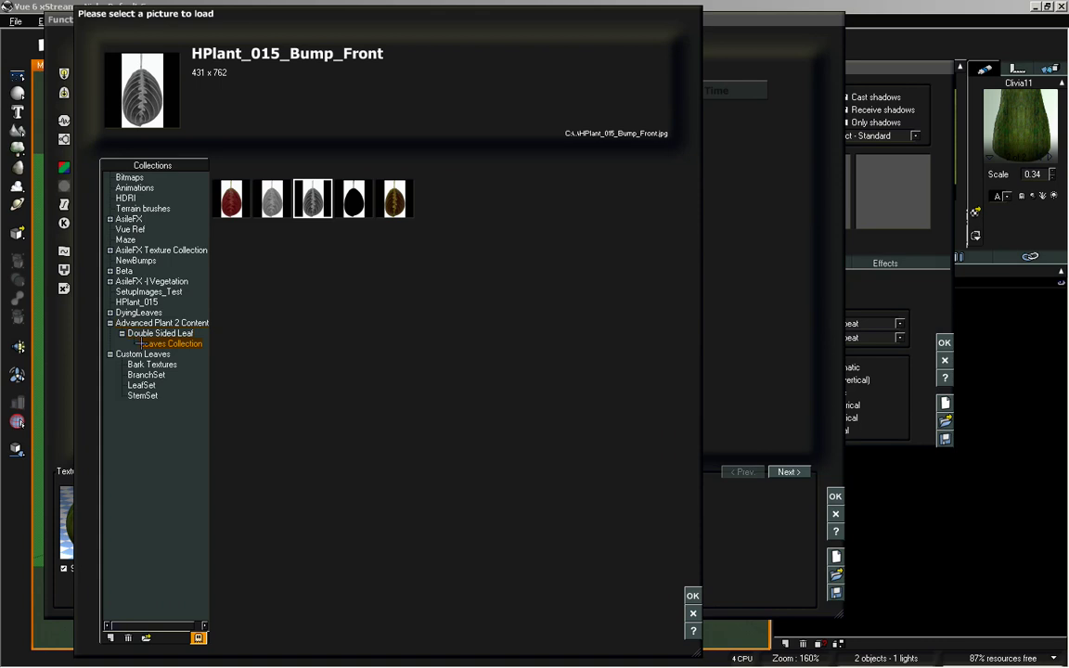
left_click(399, 205)
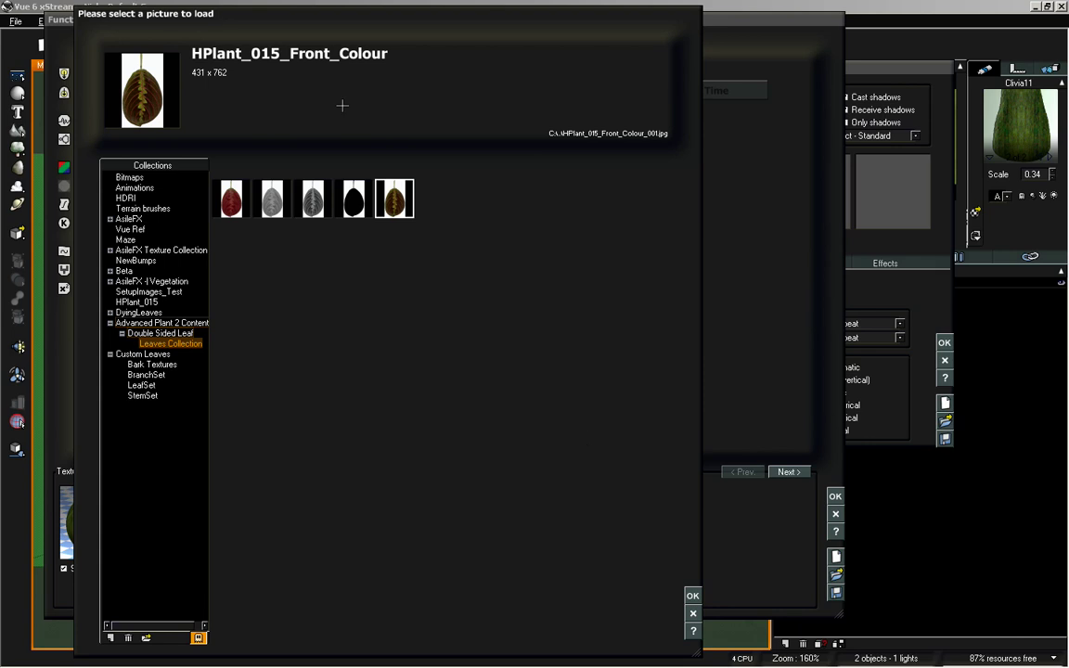
left_click(692, 595)
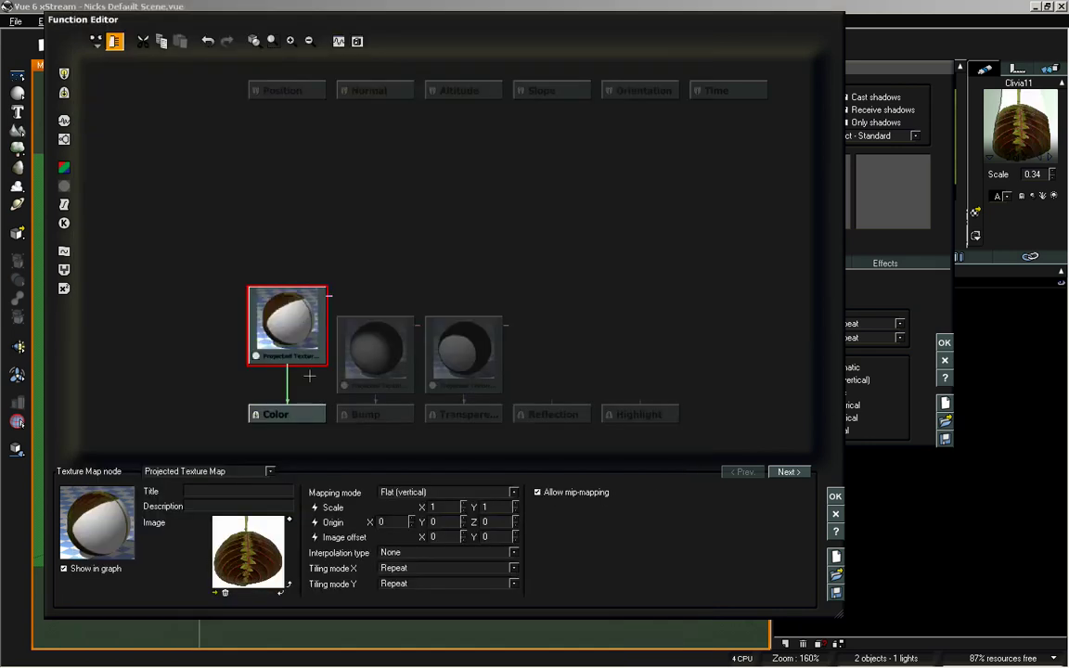
Step: Delete the bump texture map node and move the colour and transparency texture map nodes further above their outputs
left_click_drag(284, 317, 282, 287)
left_click(369, 355)
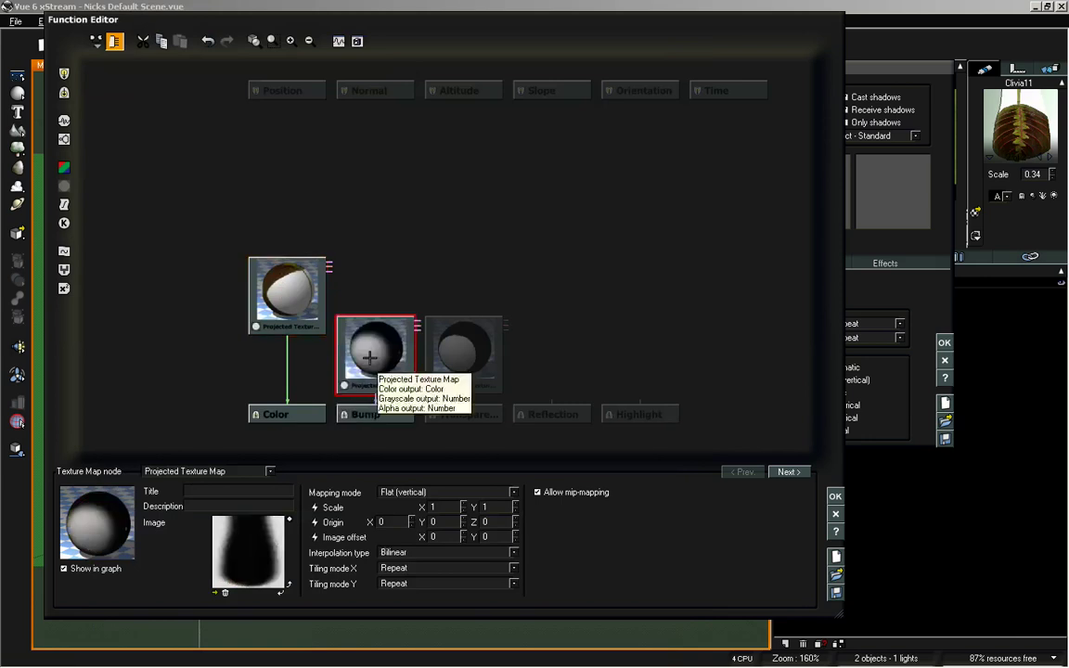
key("Delete")
left_click(459, 346)
left_click_drag(458, 346, 459, 286)
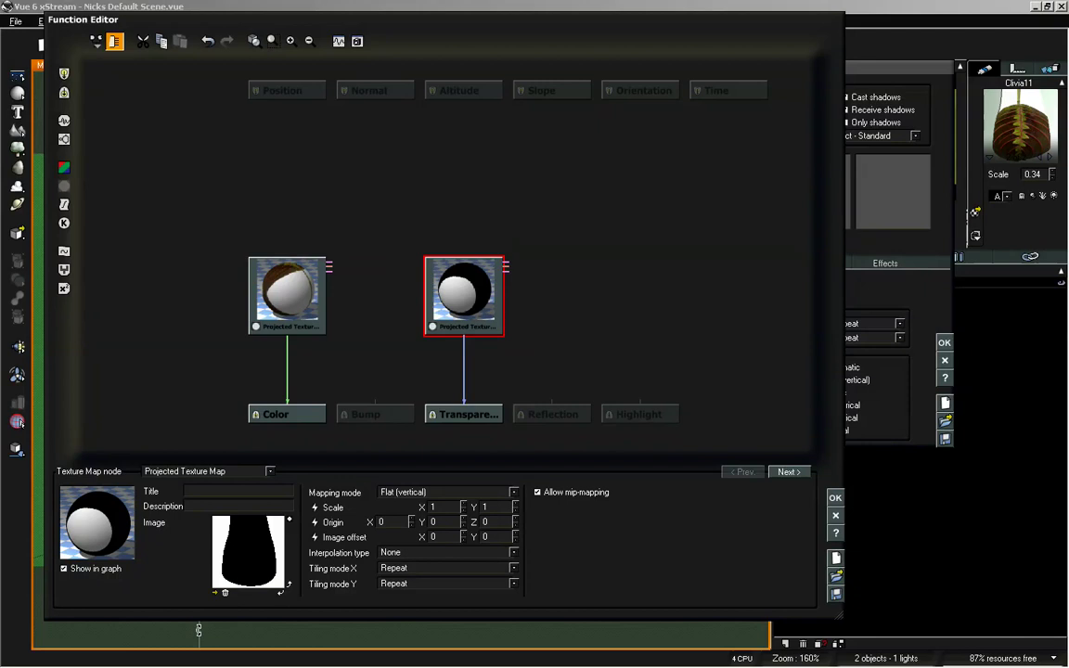
Step: Load the HPlant_015_Clip picture into the transparency texture map node
double_click(278, 541)
left_click(354, 199)
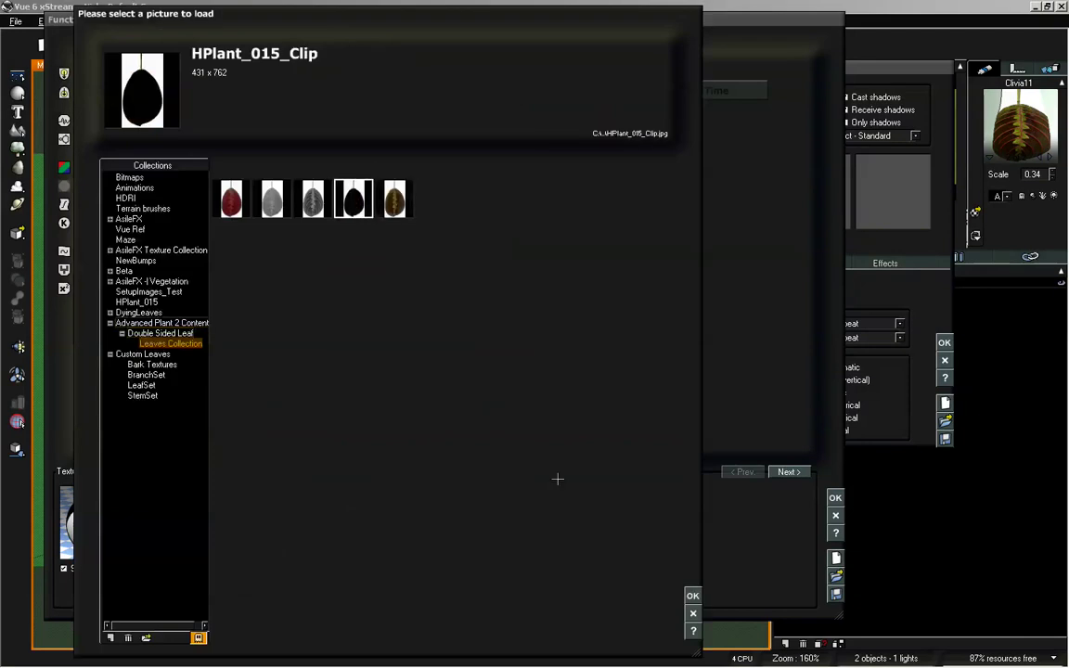
left_click(691, 595)
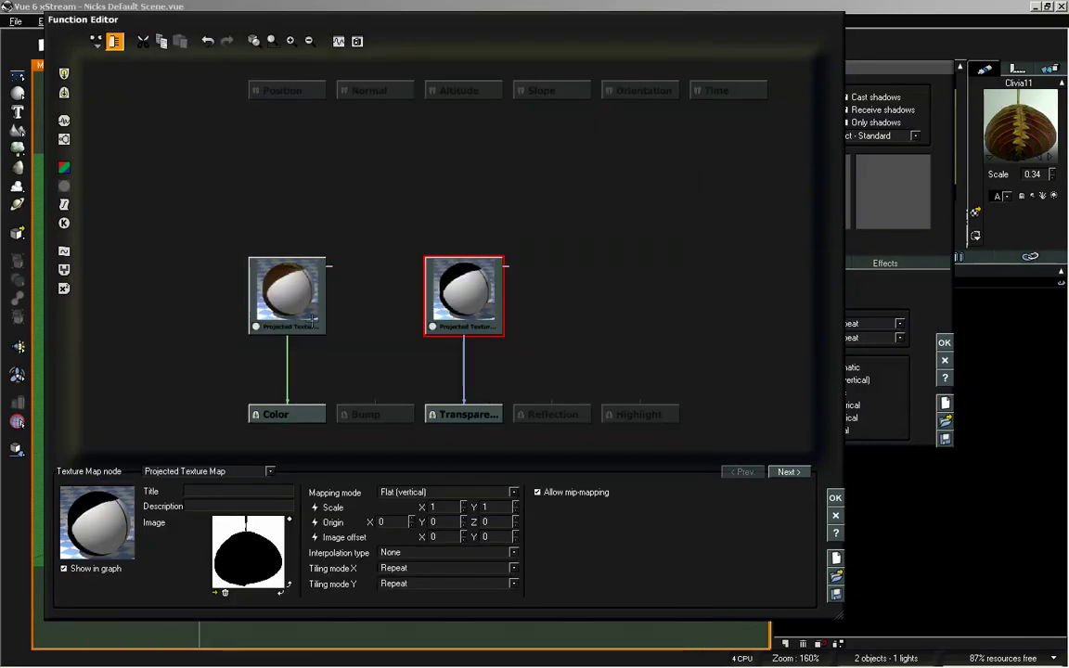
Step: Add another projected texture map node between the colour and transparency texture map nodes
left_click(280, 289)
left_click(365, 276)
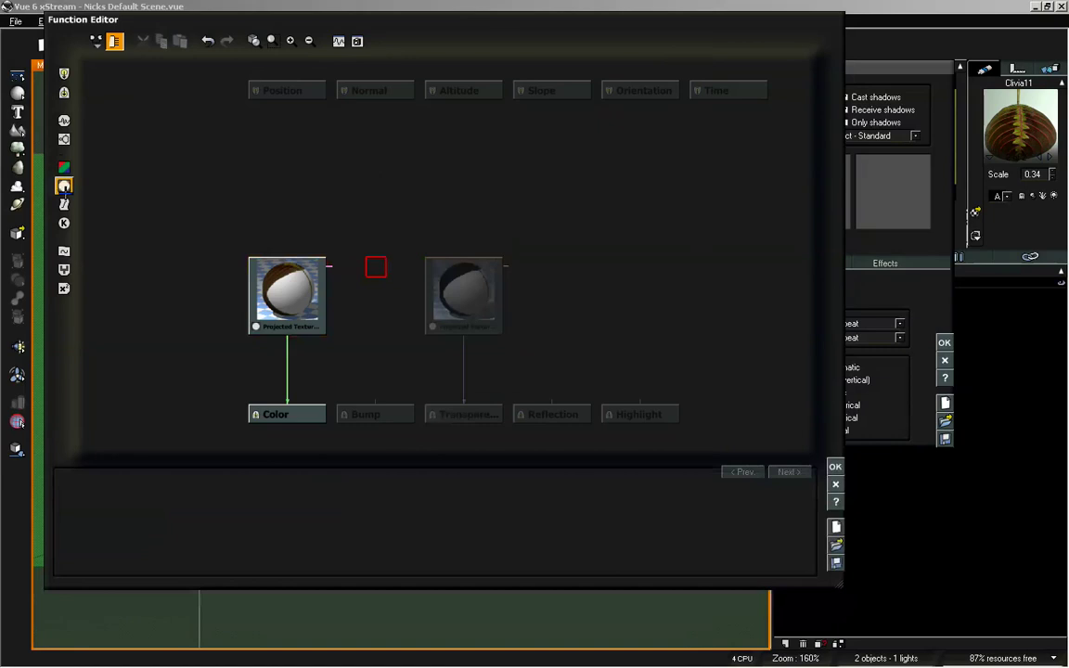
left_click(64, 187)
left_click_drag(408, 257, 407, 287)
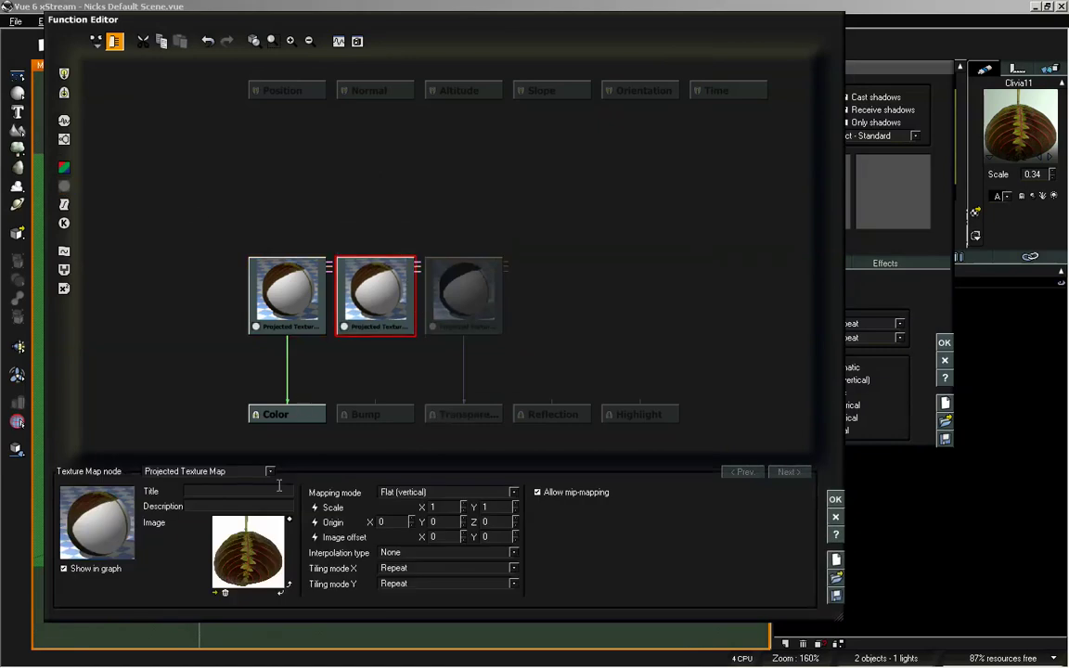
Step: Load the HPlant_015_Bump_Front picture into the middle texture map node, connect the node to the Bump output and accept the function
left_click(236, 510)
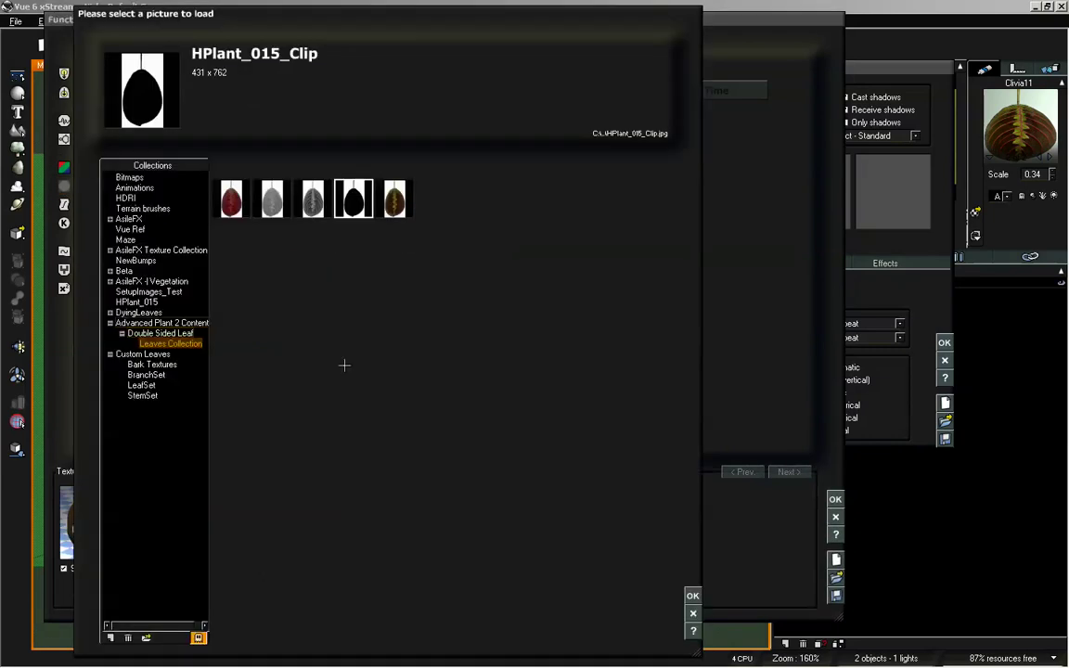
left_click(313, 198)
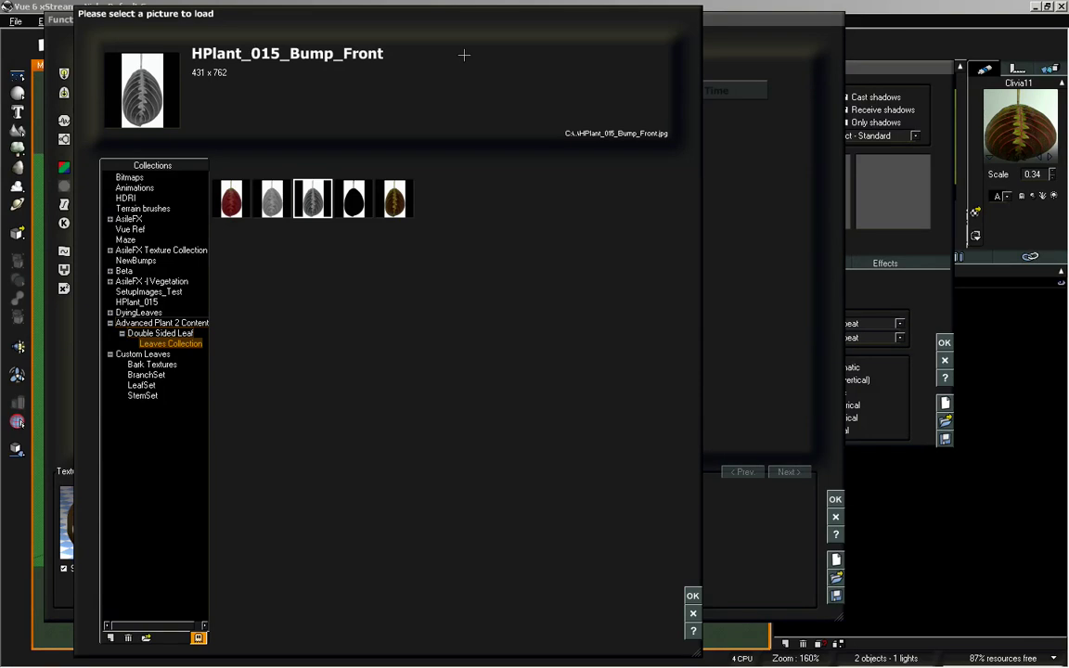
left_click(692, 594)
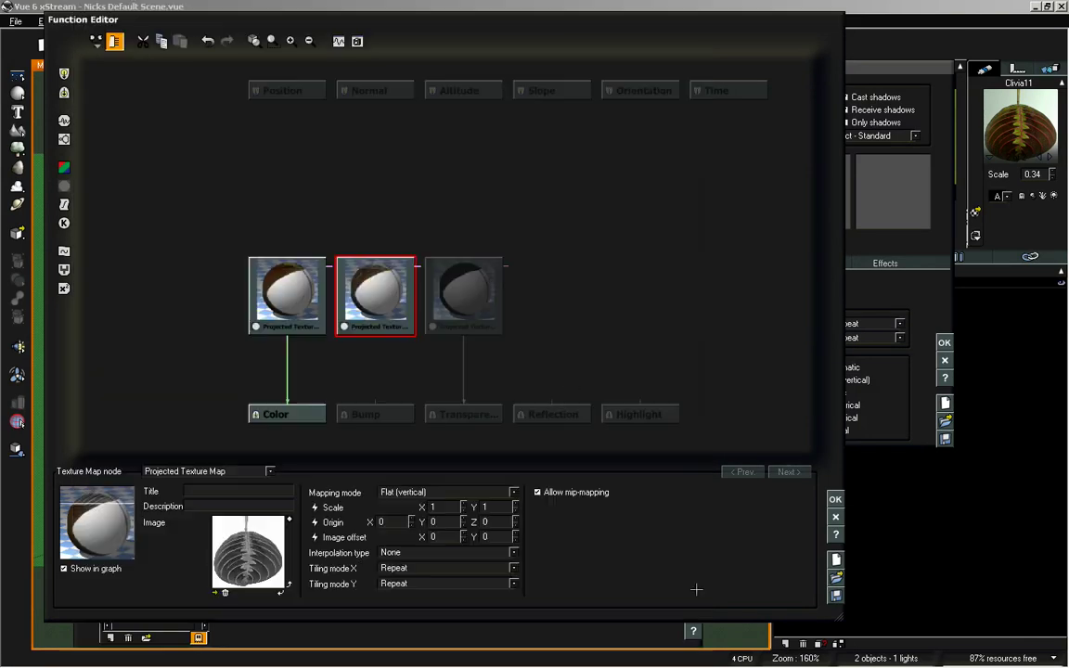
left_click_drag(375, 402, 378, 324)
left_click(418, 345)
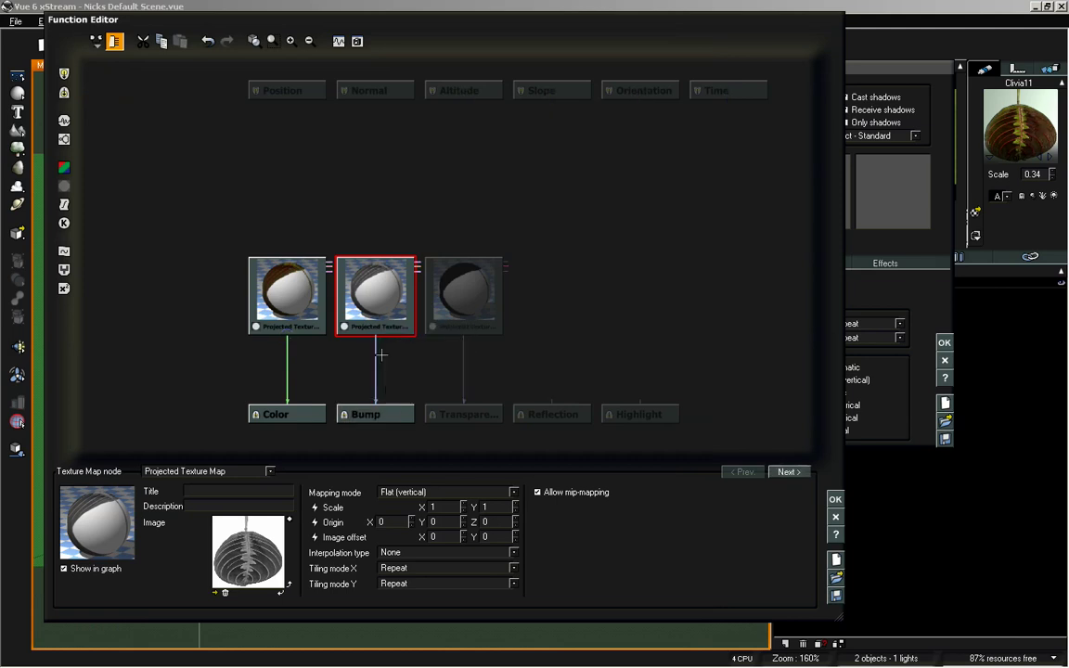
left_click(832, 501)
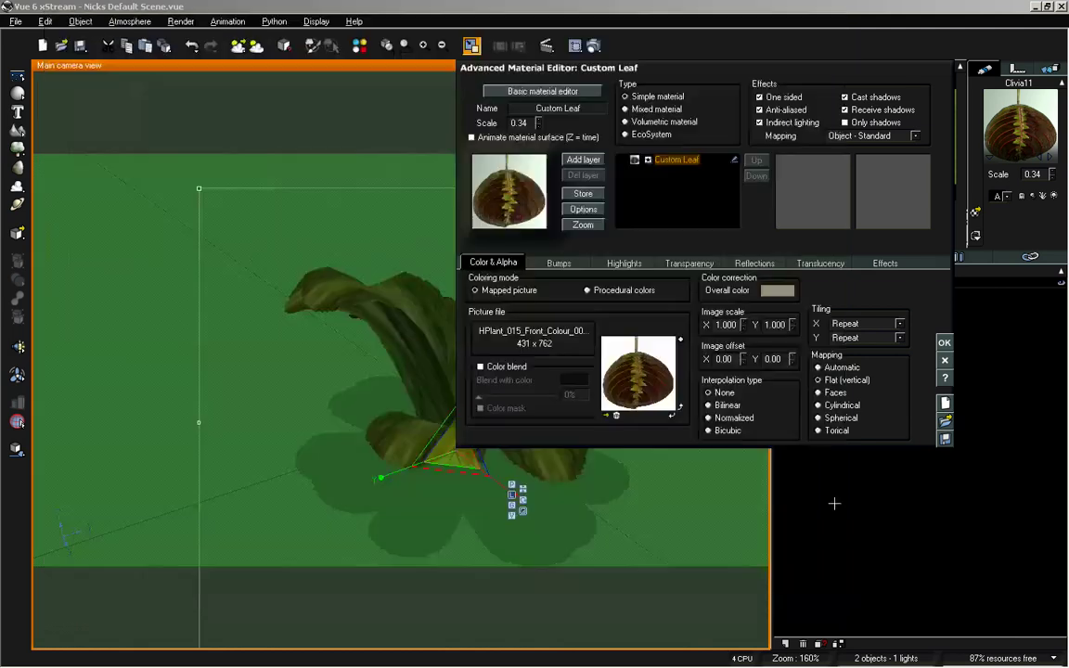
Step: Set the Custom Leaf material's bump depth to .1 and its highlight global size to 70%, and accept the material
left_click(560, 264)
double_click(599, 356)
type("1")
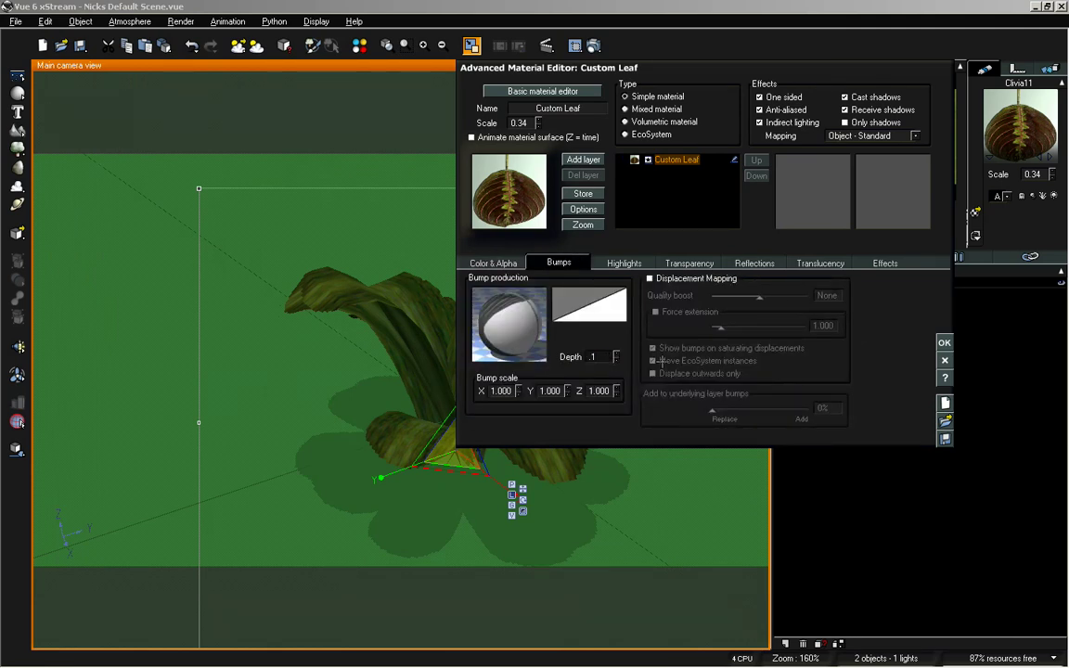
left_click(623, 262)
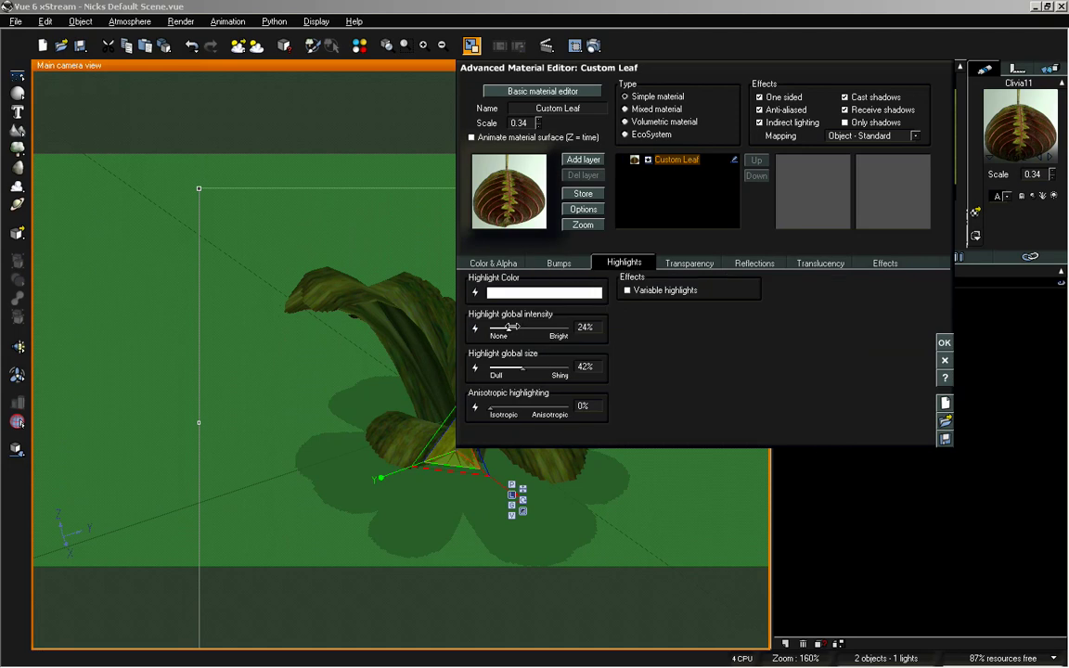
left_click_drag(521, 363, 543, 363)
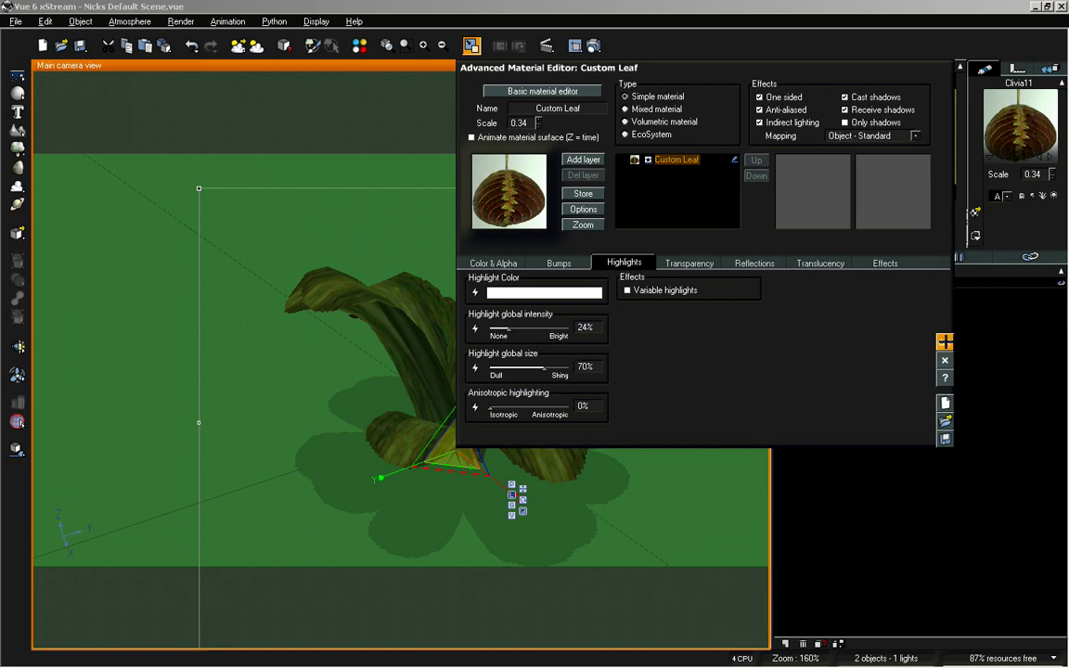
left_click(944, 343)
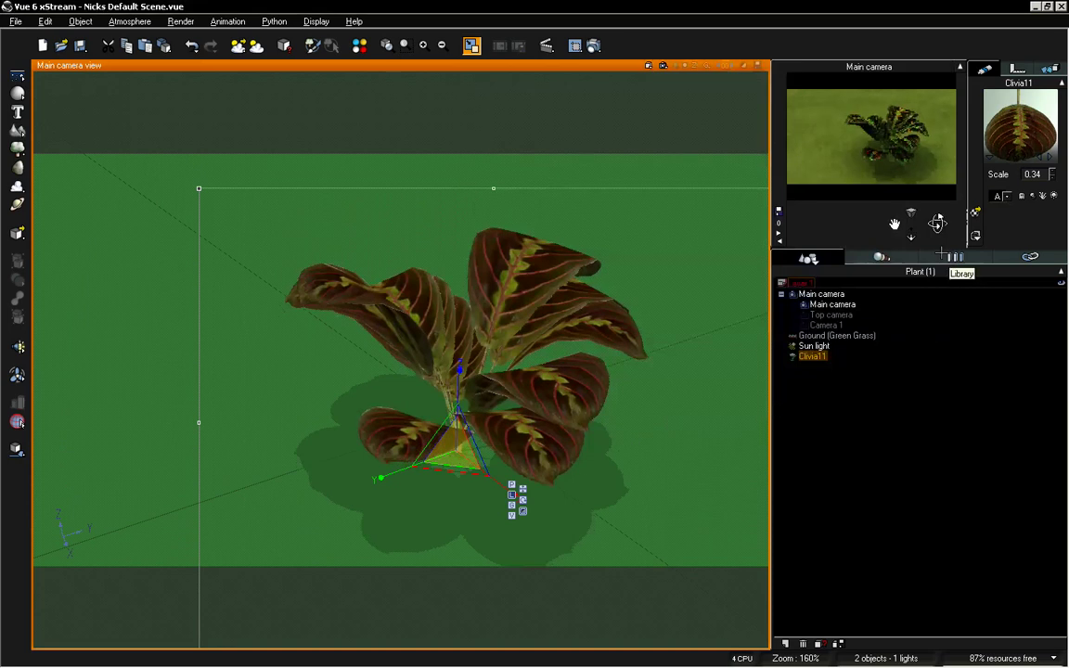
Step: Open the Clivia plant for editing and move the custom leaf's hooking point slightly down the stalk
double_click(477, 338)
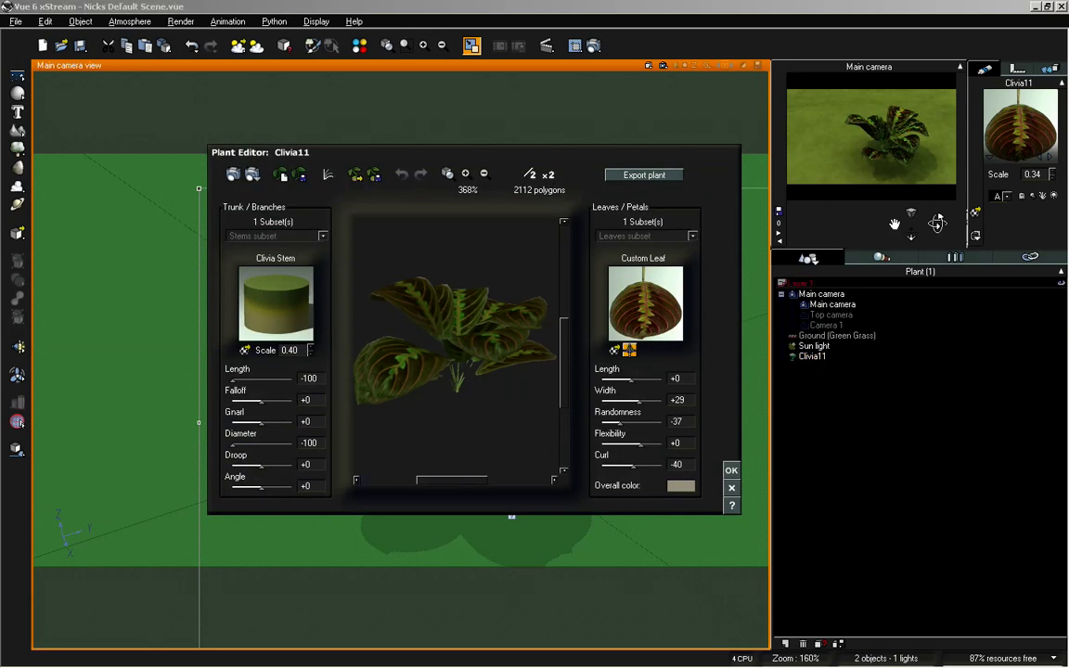
left_click(629, 350)
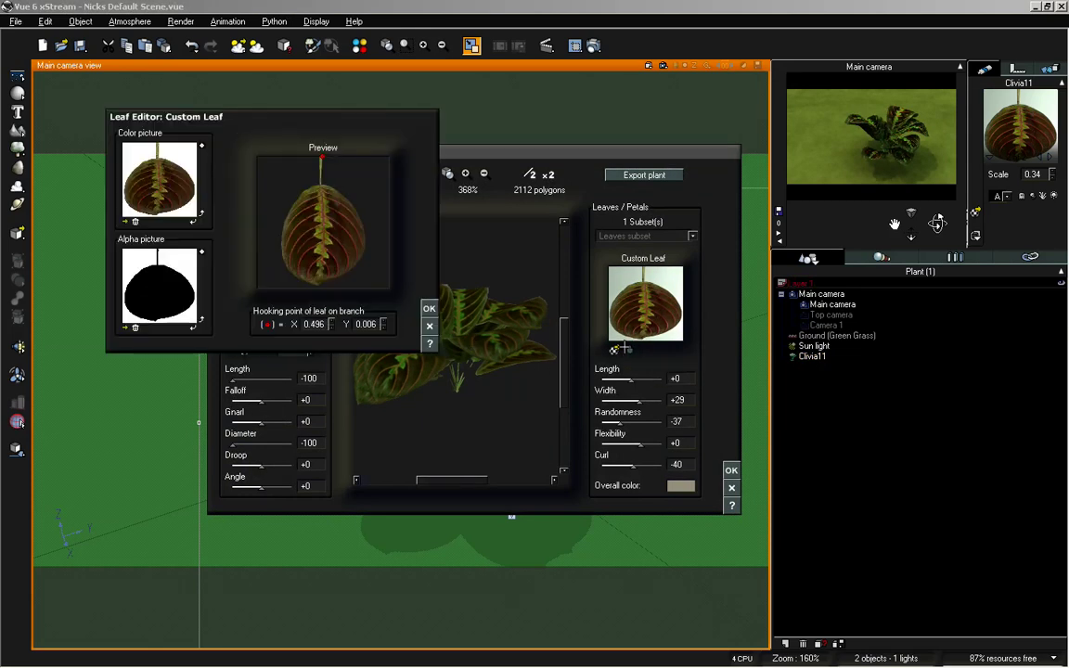
left_click_drag(320, 154, 321, 159)
left_click(429, 307)
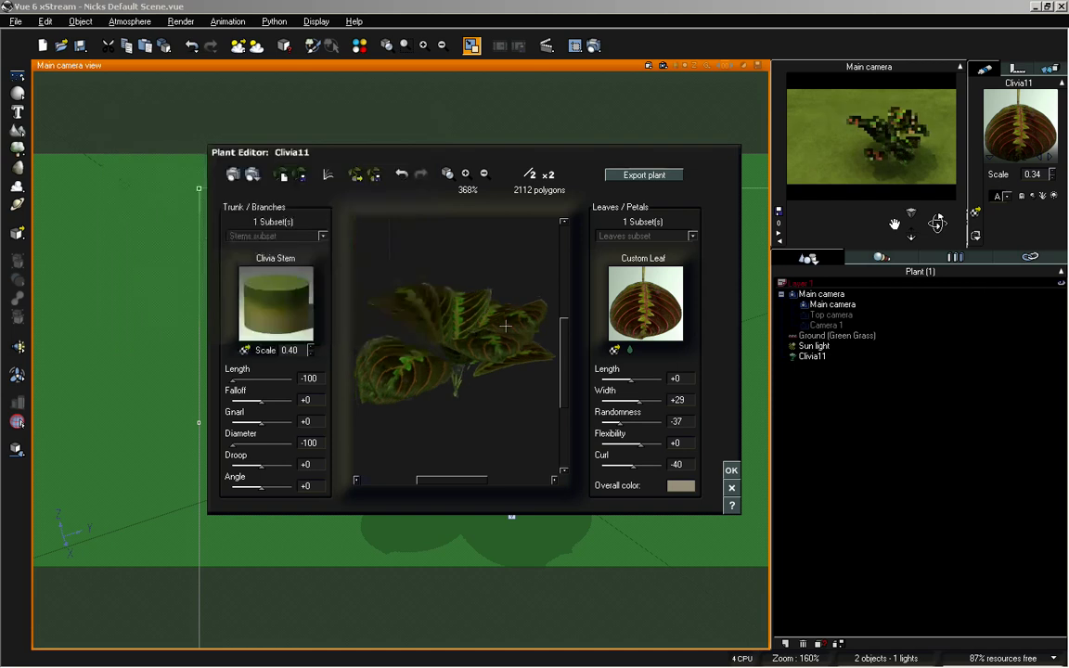
Step: Set the leaf length to +17 and the leaf width to +5
left_click_drag(499, 305, 496, 320)
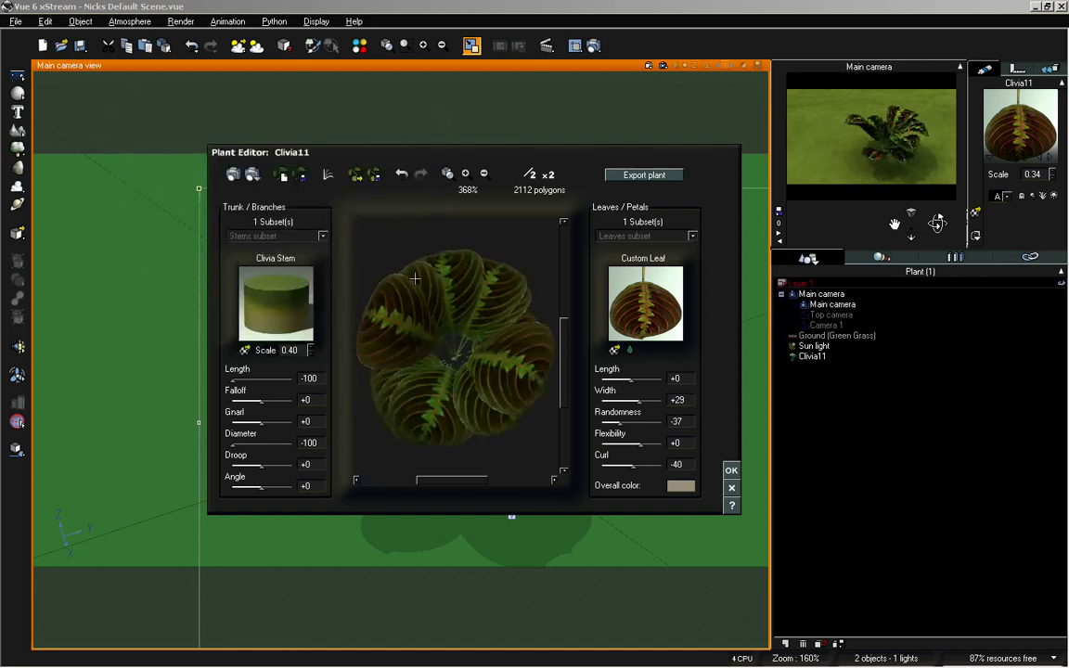
mouse_move(638, 400)
left_mouse_down()
mouse_move(630, 403)
mouse_move(638, 374)
mouse_move(637, 399)
left_mouse_up()
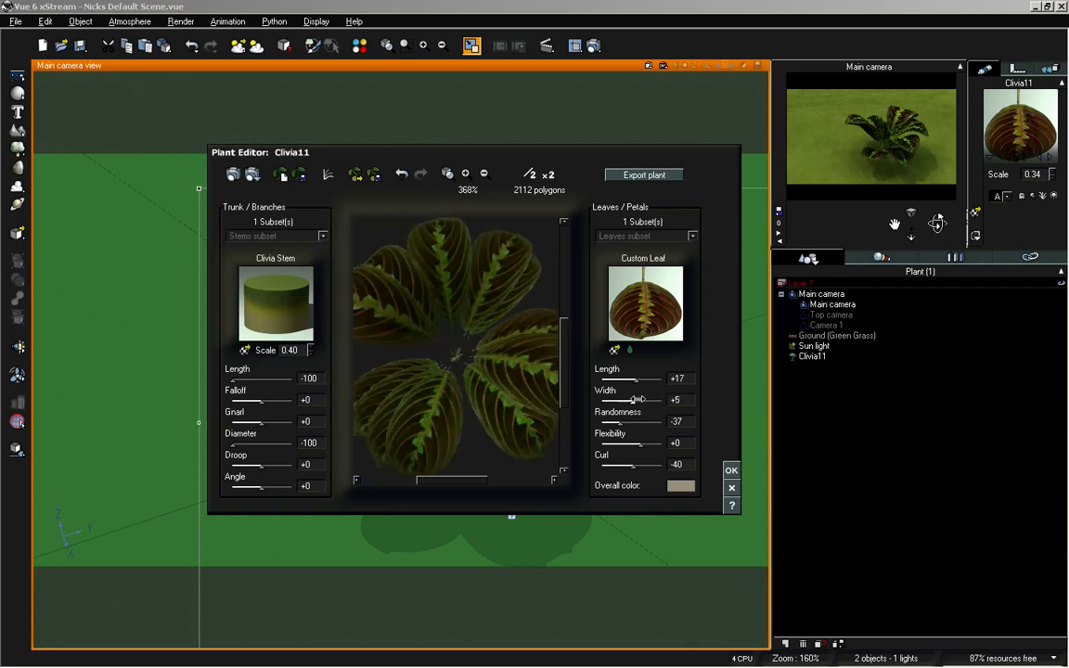
left_click_drag(384, 334, 488, 313)
Step: Generate a series of new random variations of the plant, checking their shape in the preview
left_click(285, 175)
left_click(285, 175)
left_click(285, 175)
left_click(284, 176)
left_click(285, 175)
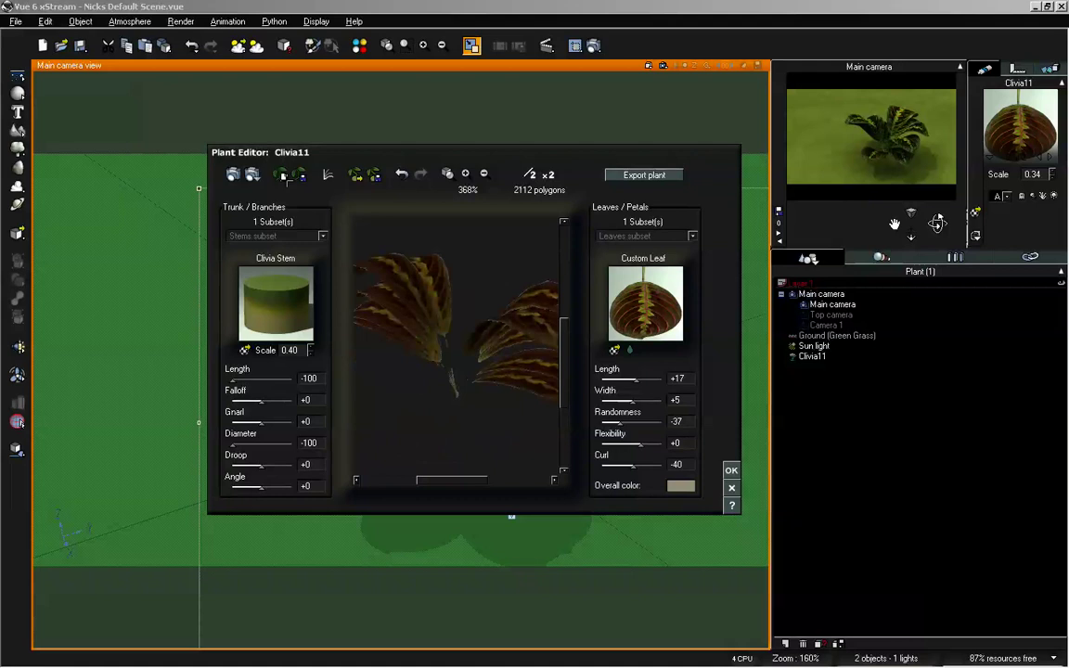
left_click(285, 175)
left_click(285, 175)
left_click_drag(450, 364, 547, 350)
left_click(284, 176)
left_click(284, 175)
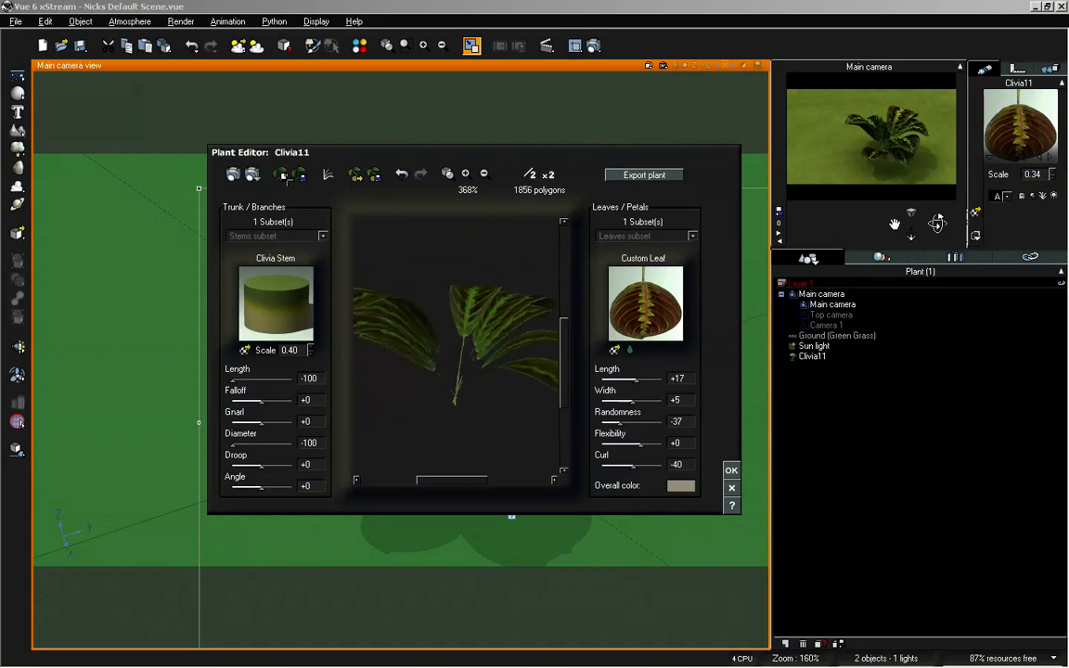
left_click(283, 176)
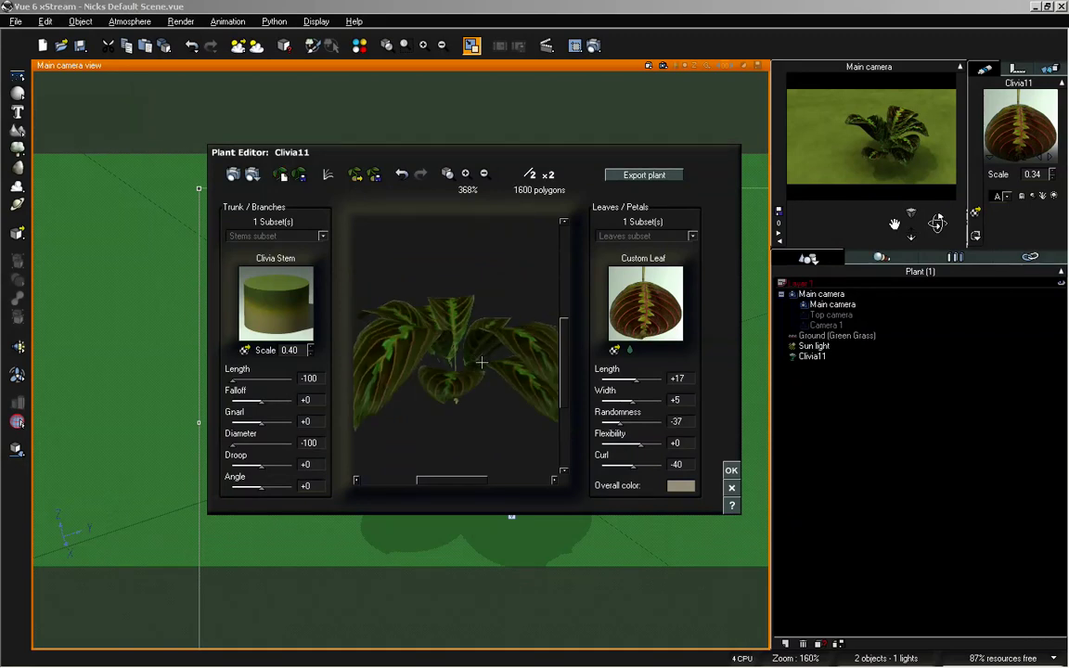
Step: Set the leaf flexibility to -4 and the leaf curl to -69
left_click_drag(482, 362, 501, 354)
left_click_drag(638, 442, 639, 438)
left_click_drag(449, 351, 394, 297)
left_click_drag(648, 447, 627, 459)
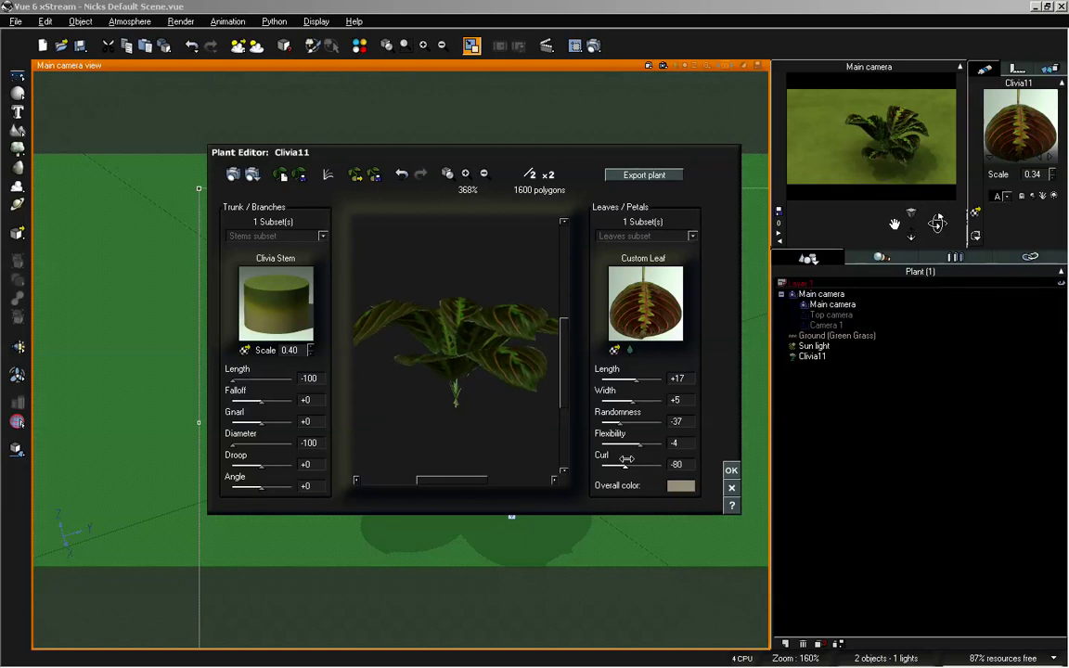
mouse_move(513, 353)
left_mouse_down()
mouse_move(525, 382)
mouse_move(520, 358)
left_mouse_up()
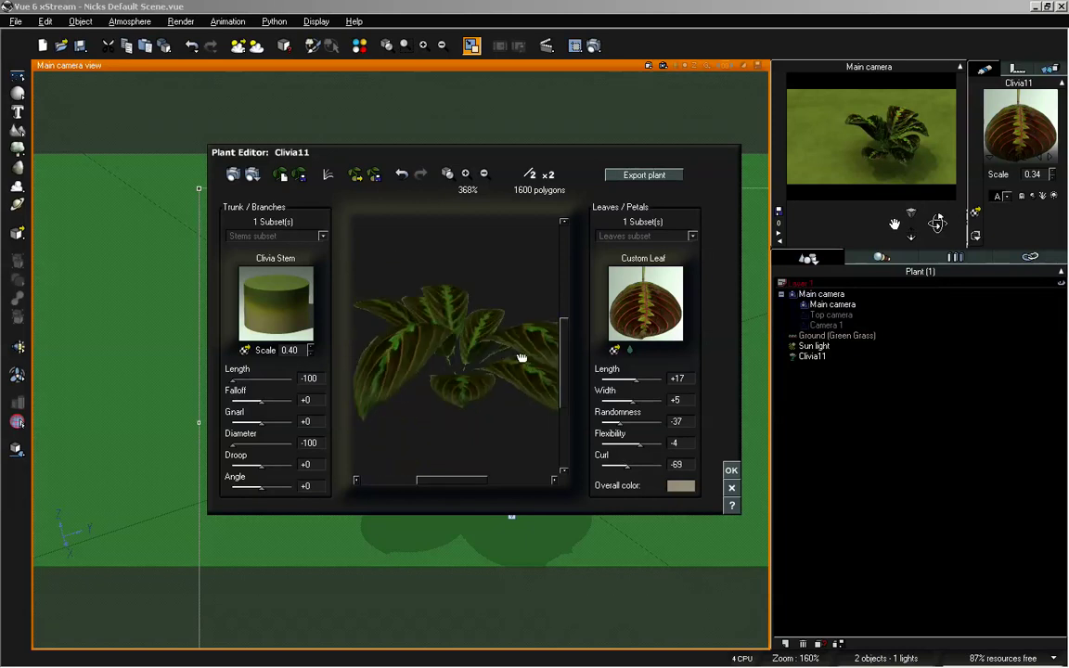
Step: Generate two more variations of the plant and accept the edited plant
left_click(282, 176)
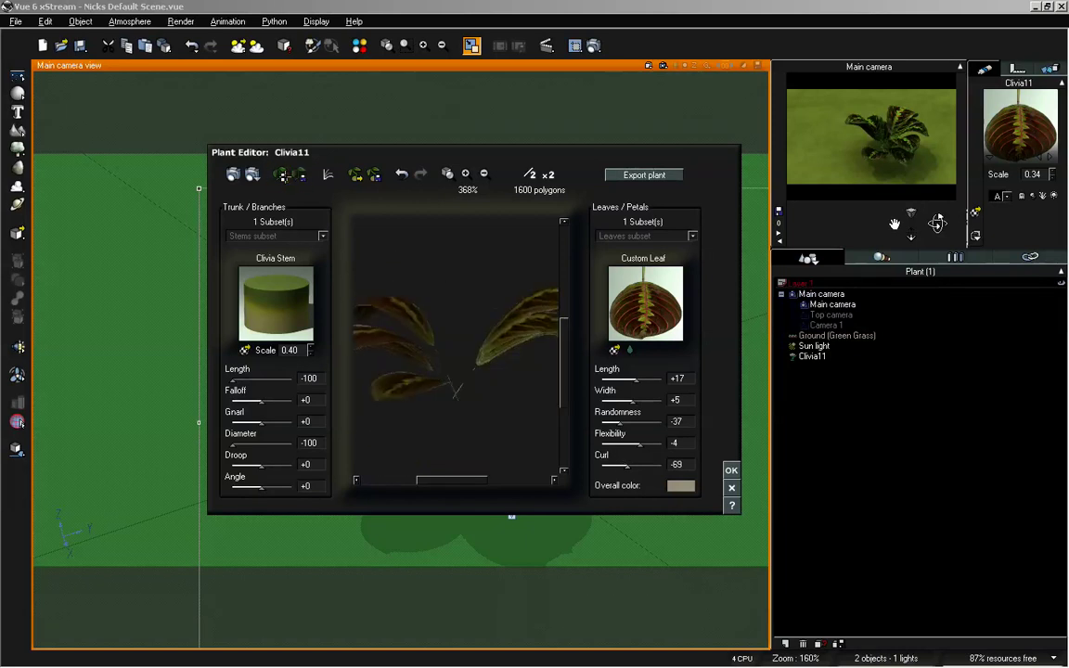
left_click(282, 176)
left_click_drag(391, 295, 466, 308)
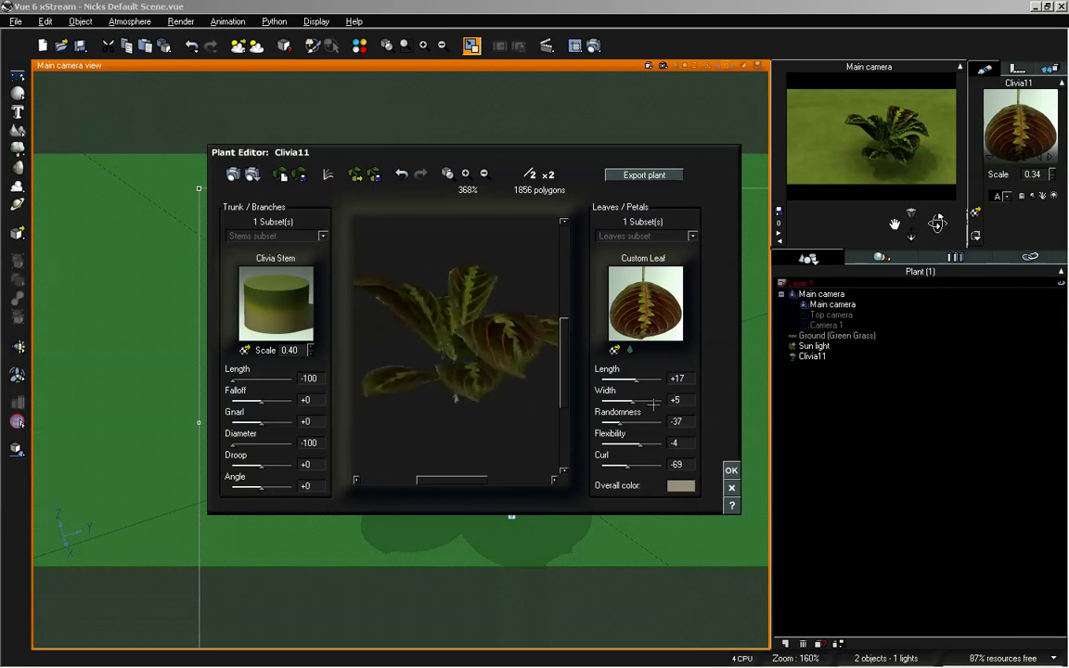
left_click(731, 470)
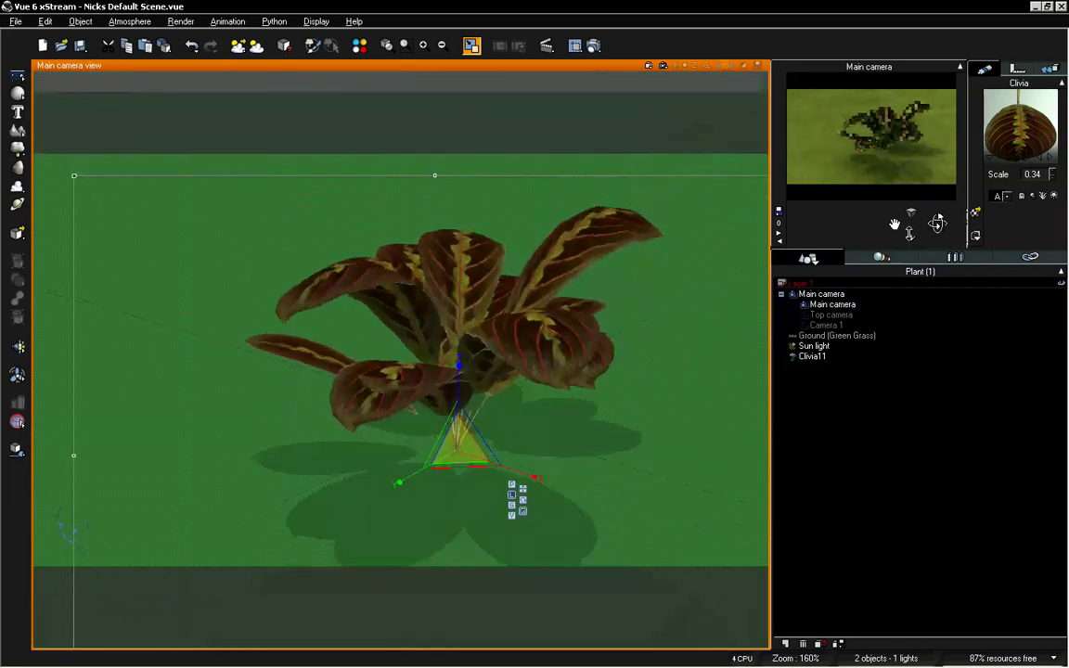
Step: Render the scene to screen at Final quality, accept the post-render options and close the finished render
mouse_move(894, 223)
left_mouse_down()
mouse_move(894, 214)
mouse_move(894, 224)
left_mouse_up()
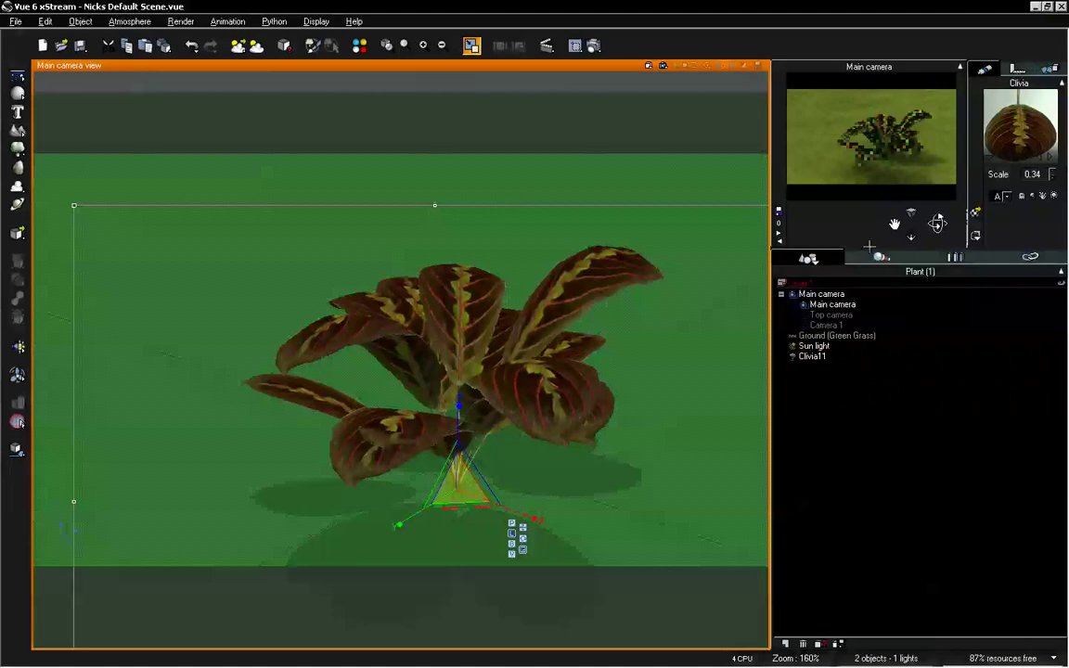
right_click(592, 42)
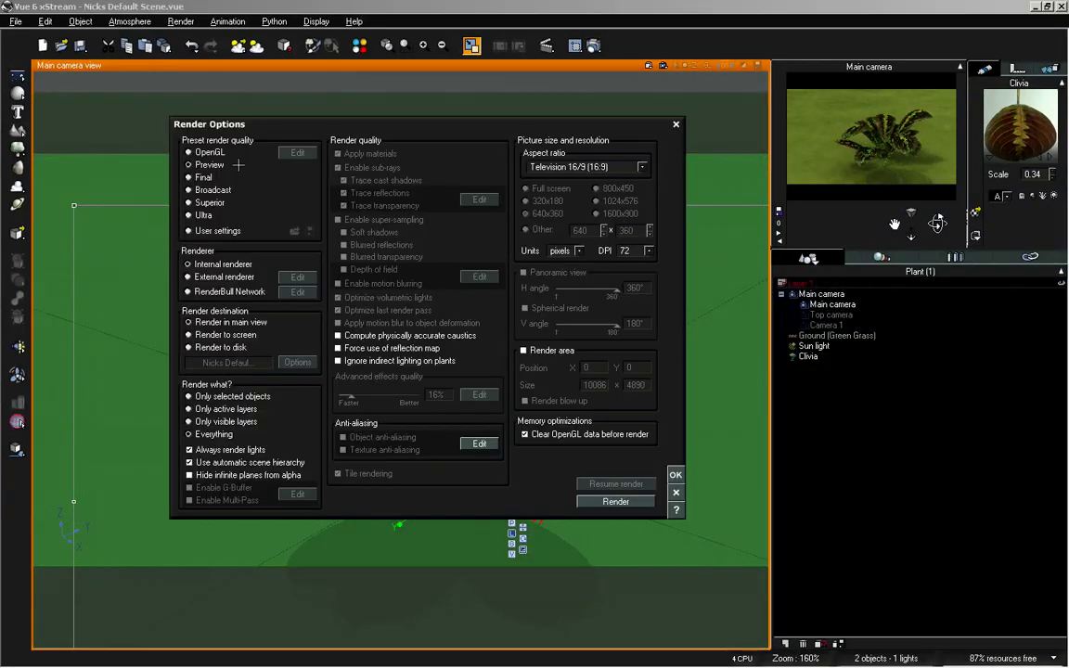
left_click(203, 178)
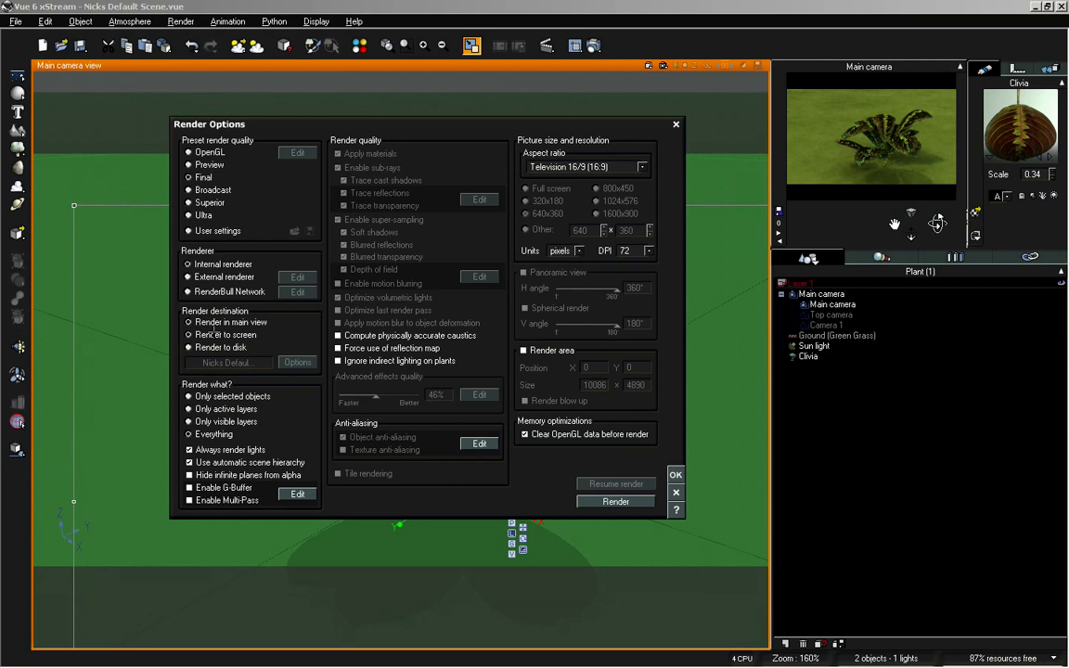
left_click(212, 331)
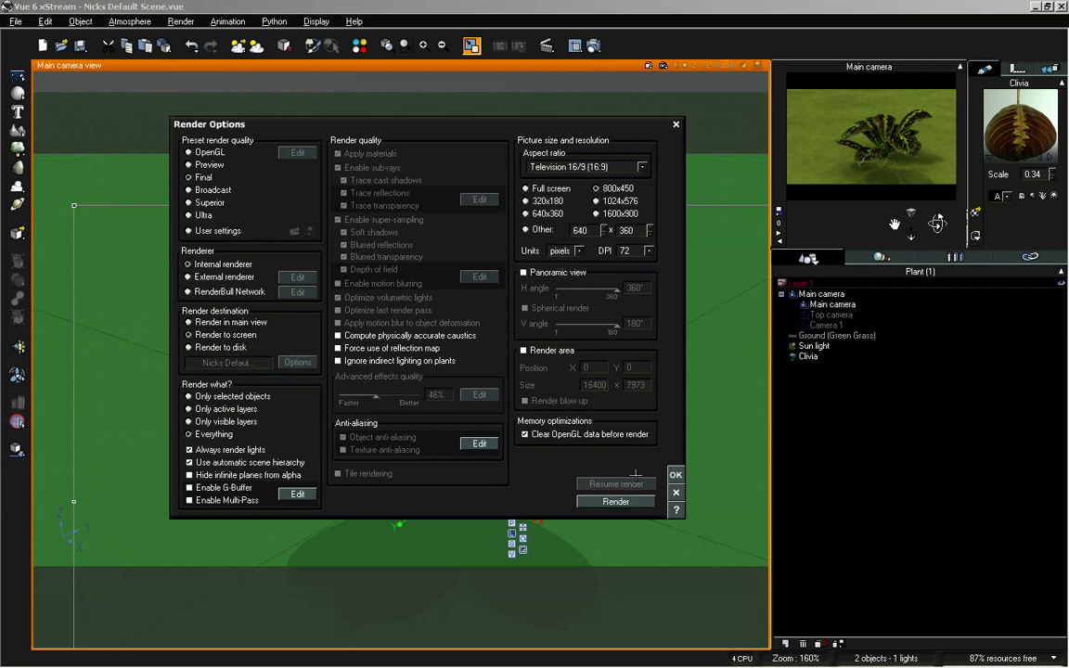
left_click(637, 500)
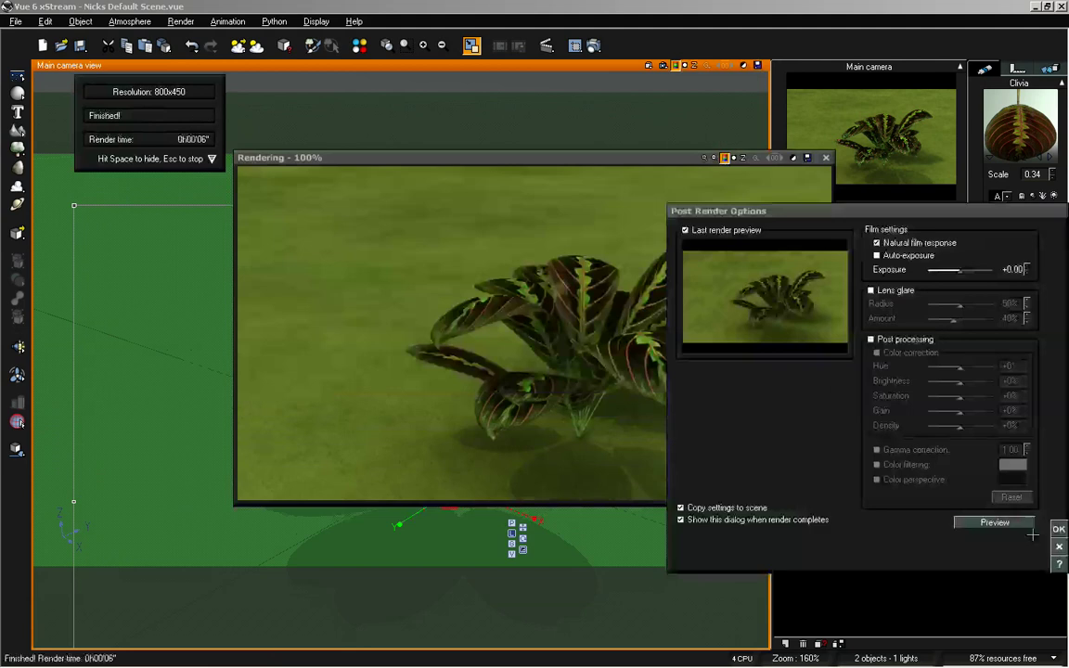
left_click(1058, 529)
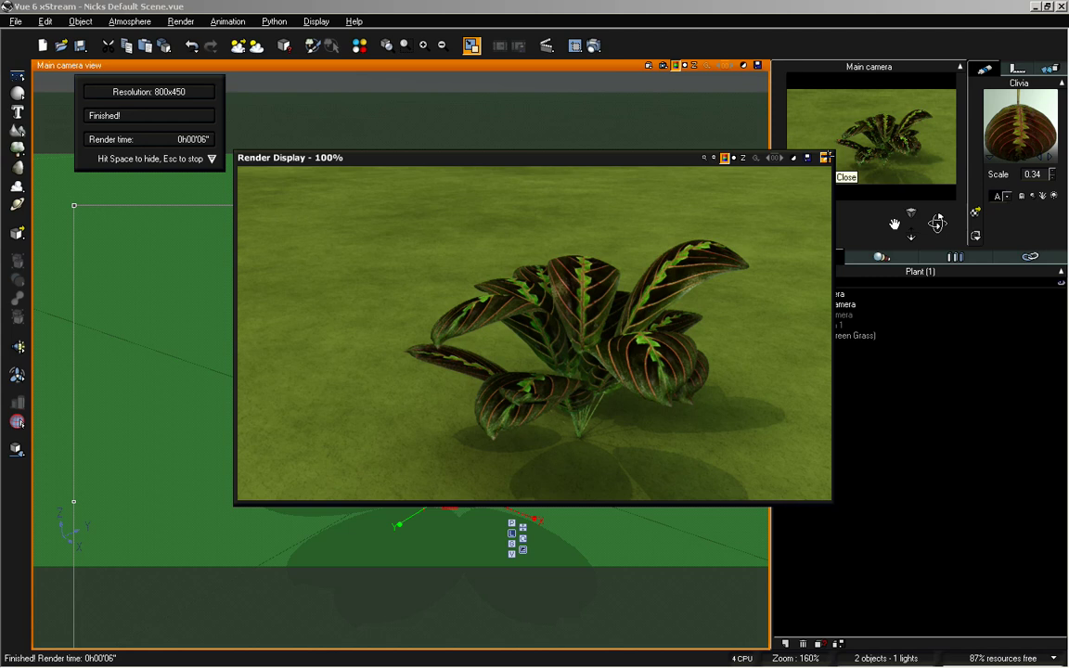
left_click(825, 158)
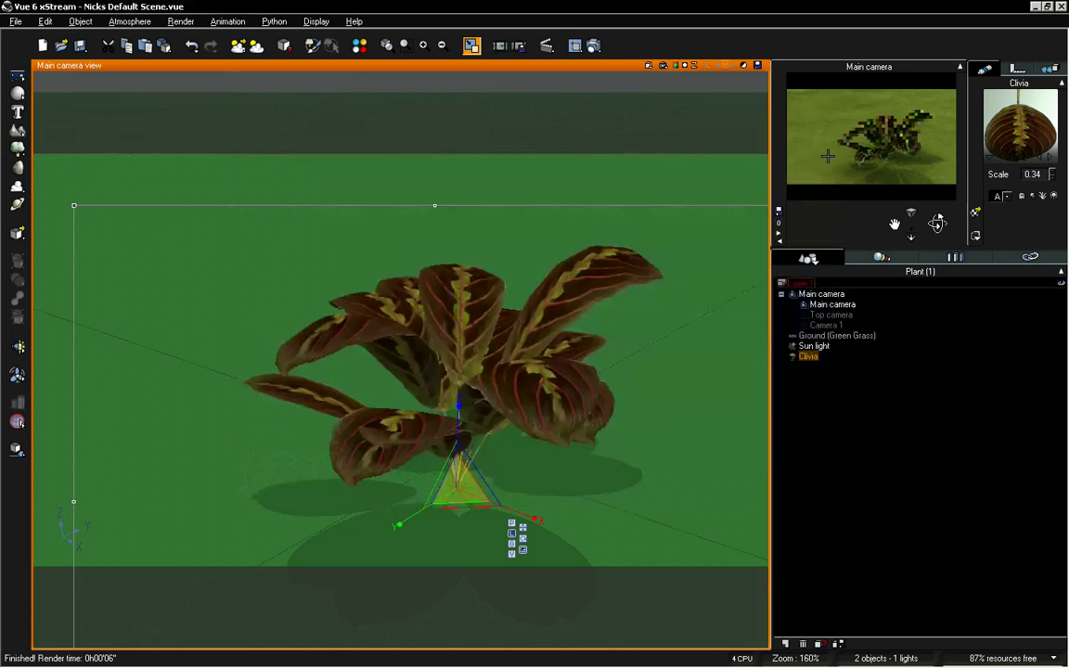
Step: Open the Clivia's Custom Leaf material for editing and change its type to mixed material
left_click_drag(937, 223, 935, 221)
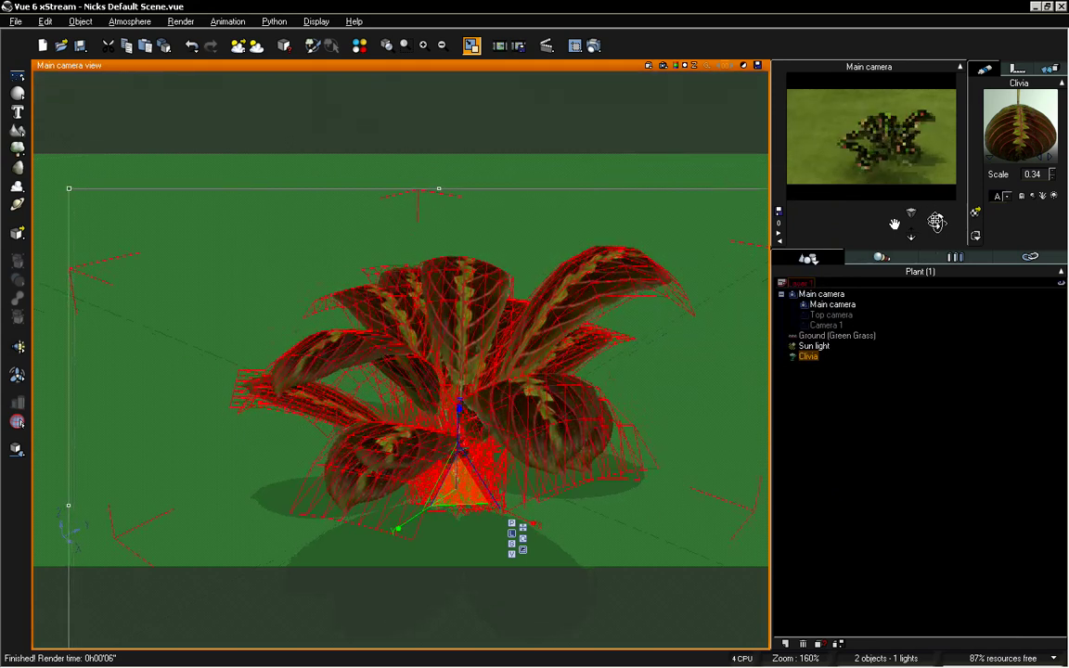
double_click(1020, 125)
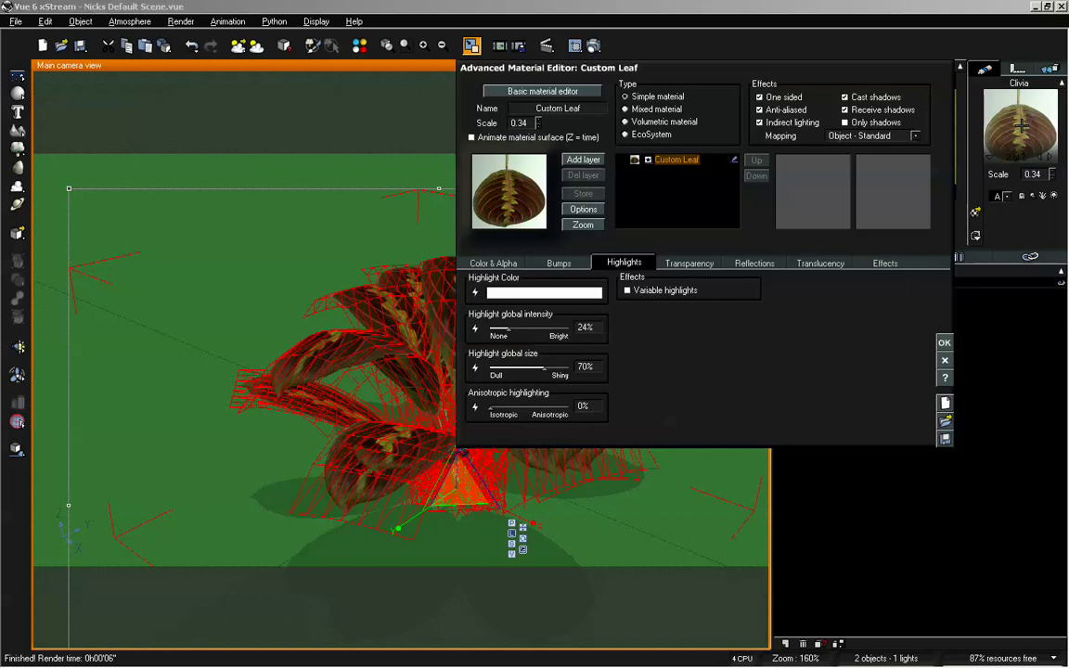
left_click(492, 263)
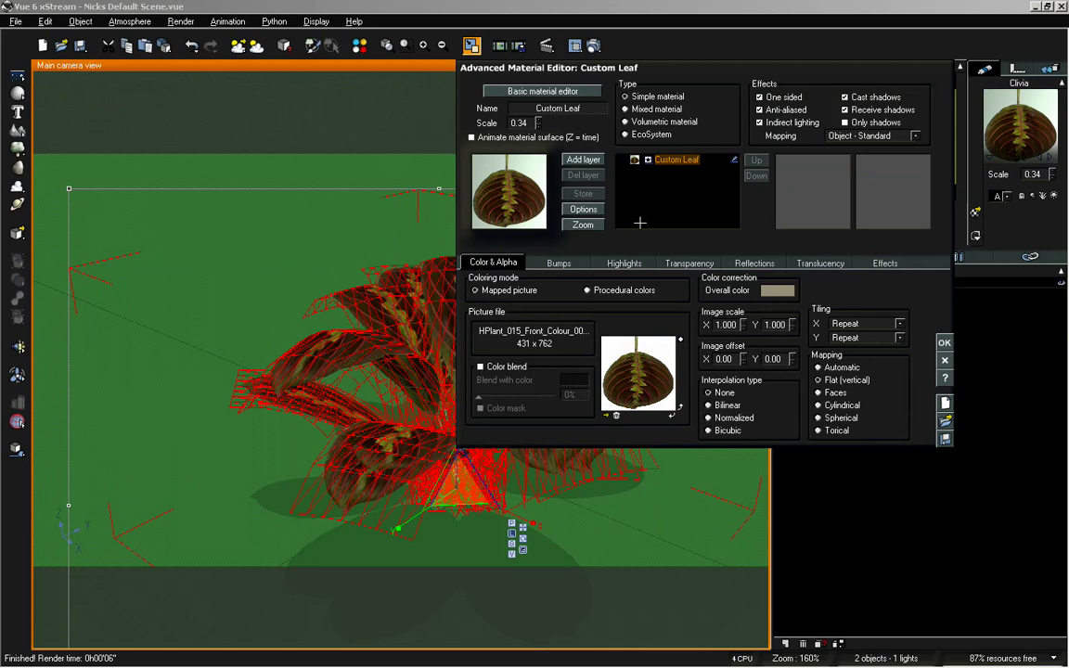
left_click(636, 109)
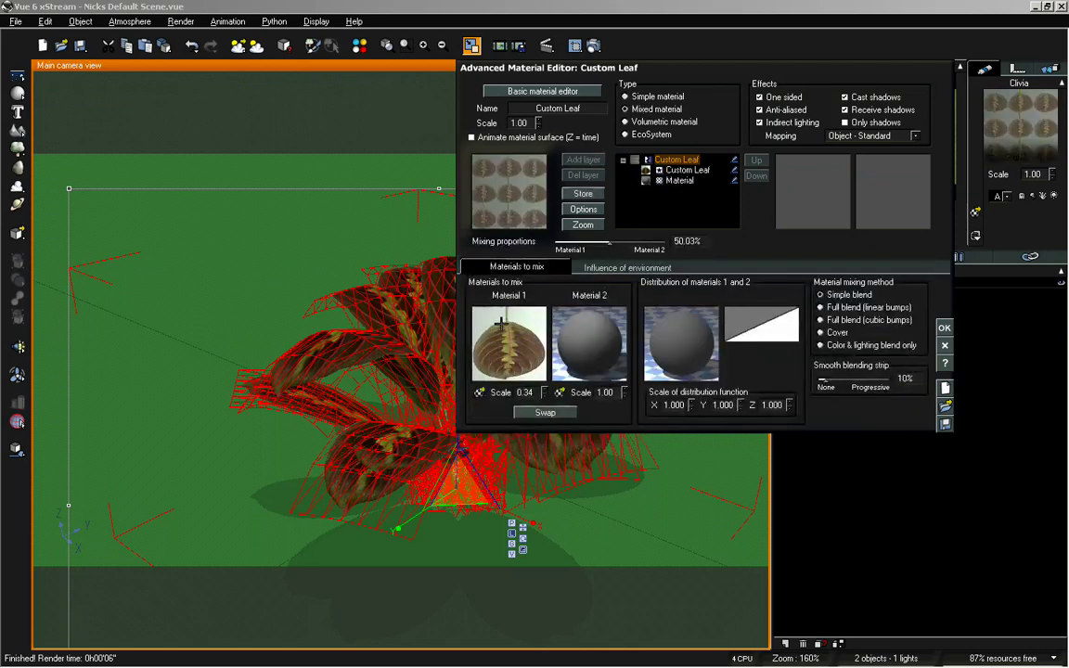
Step: Copy the Custom Leaf material from Material 1 and paste it into Material 2 of the mixed material
right_click(501, 325)
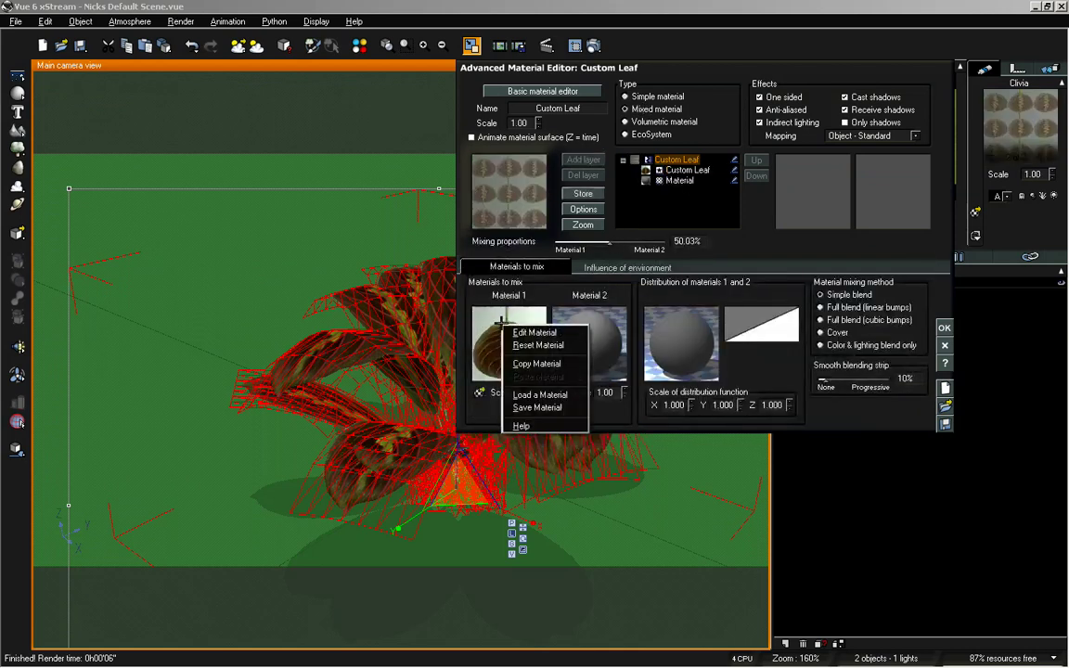
left_click(536, 364)
right_click(606, 323)
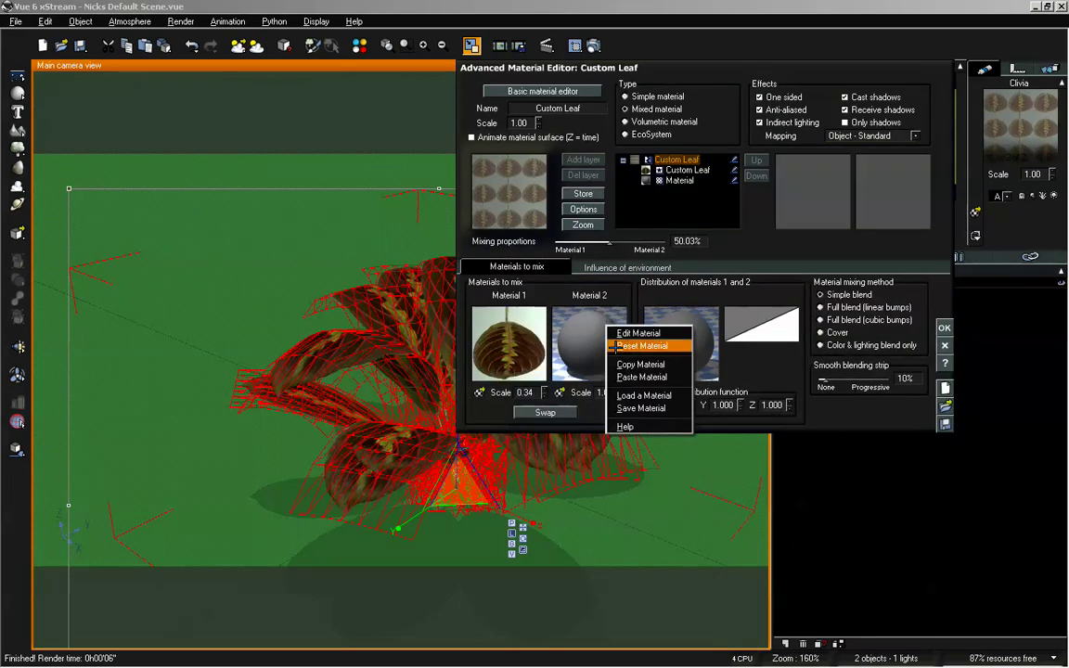
left_click(630, 376)
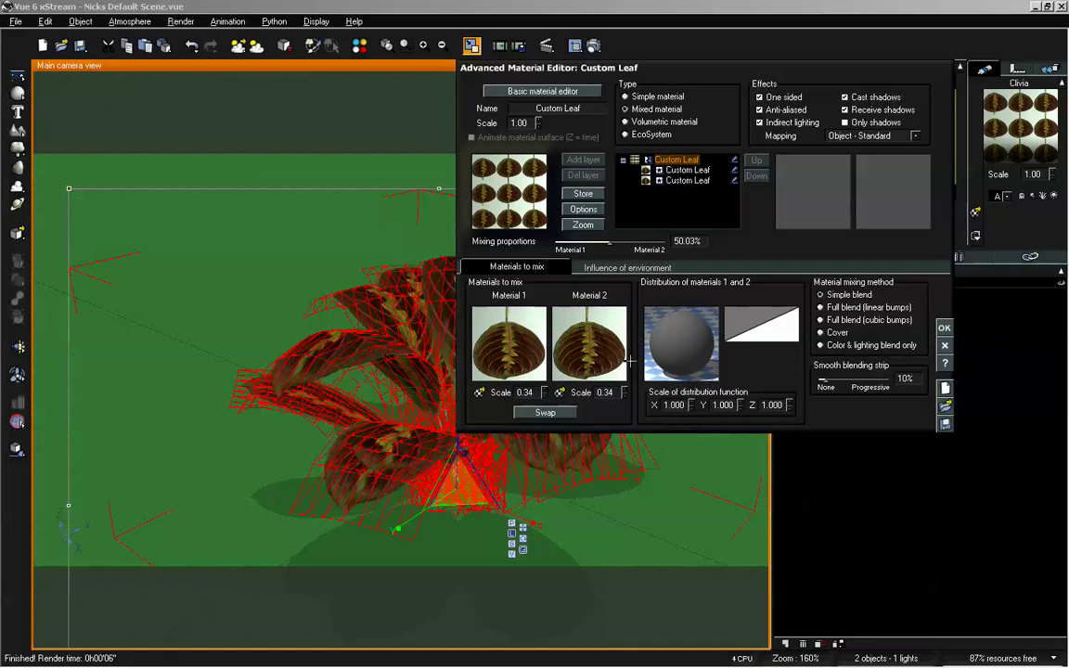
Step: Open the second material of the mix for editing and rename it Custom Leaf2
double_click(599, 315)
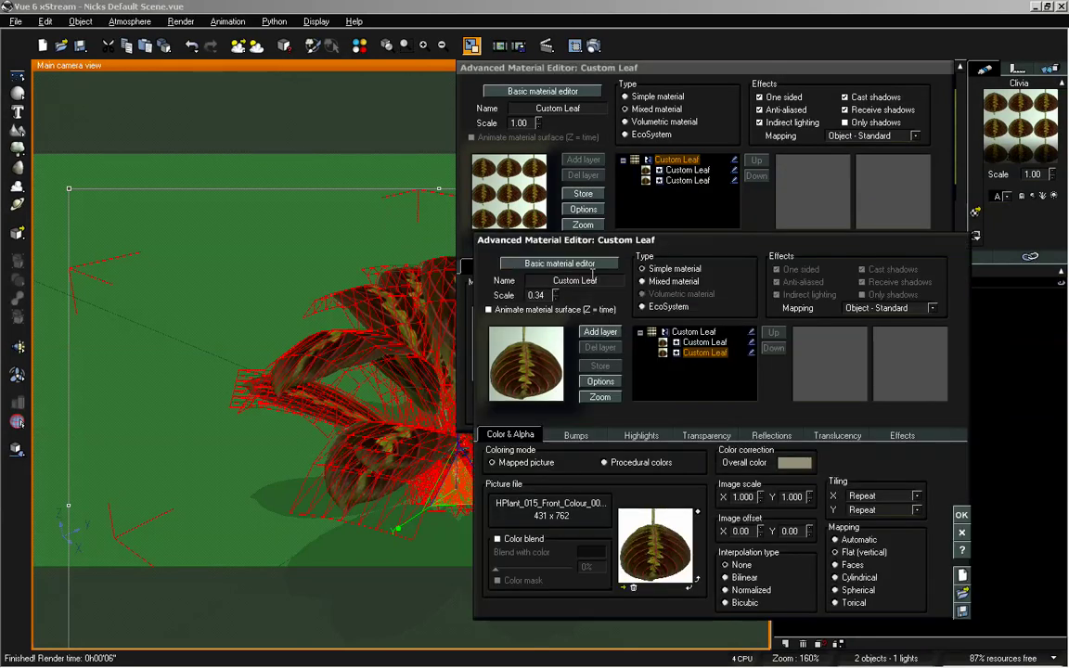
left_click(613, 280)
type("2")
key("Return")
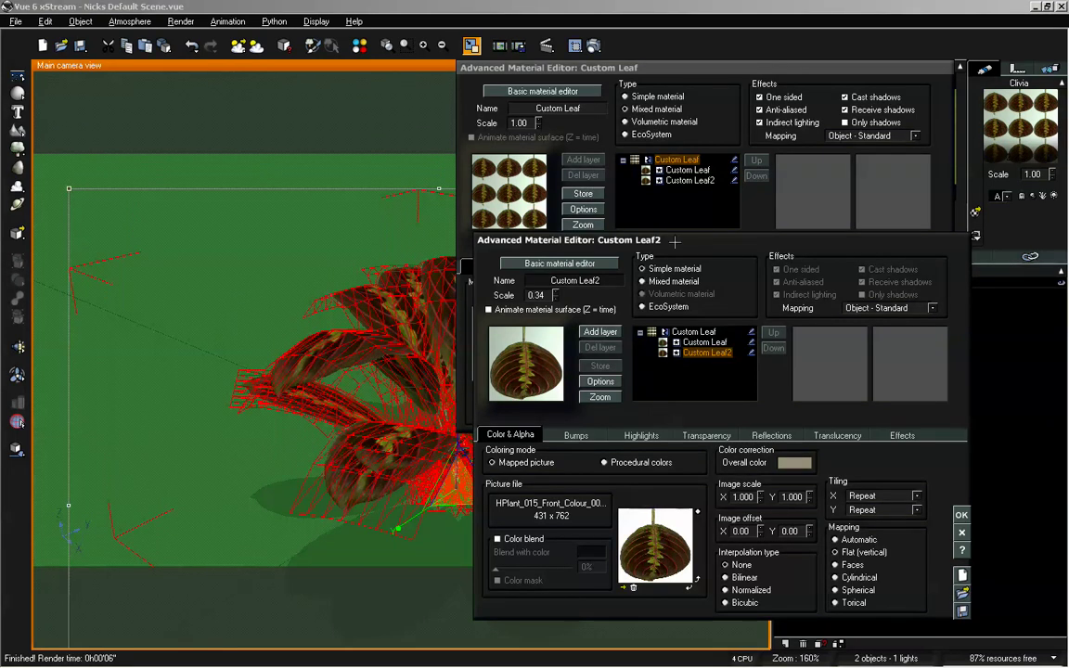
Step: Open the function graph of Custom Leaf2's colour picture and move the Color and Bump texture map nodes higher above their outputs
left_click_drag(674, 241, 616, 175)
right_click(608, 465)
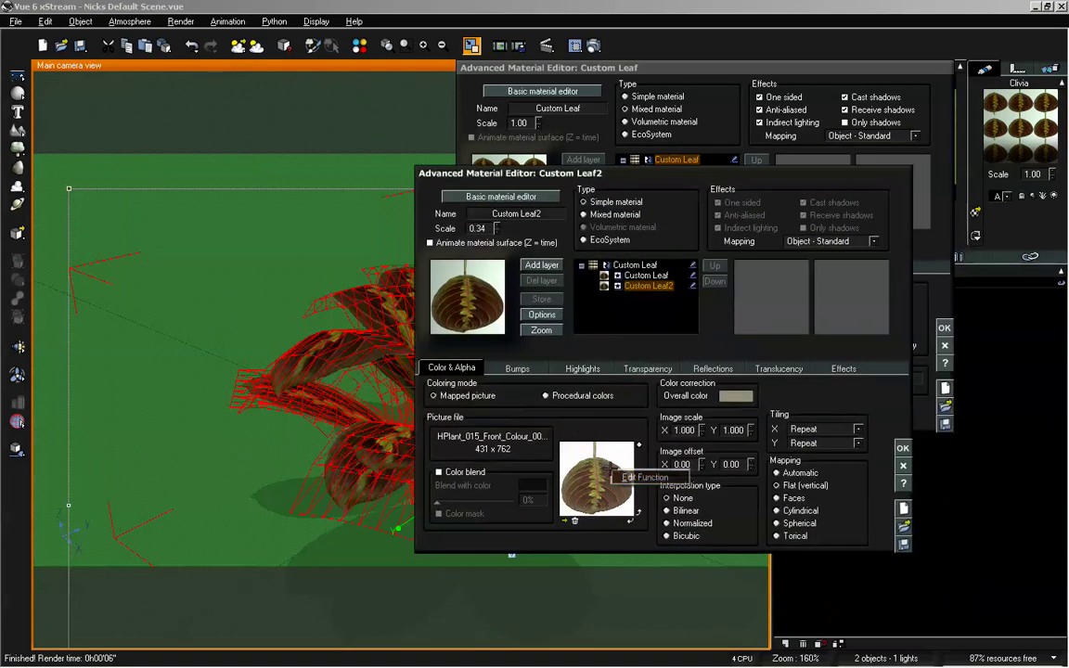
left_click(622, 474)
left_click_drag(309, 386, 309, 326)
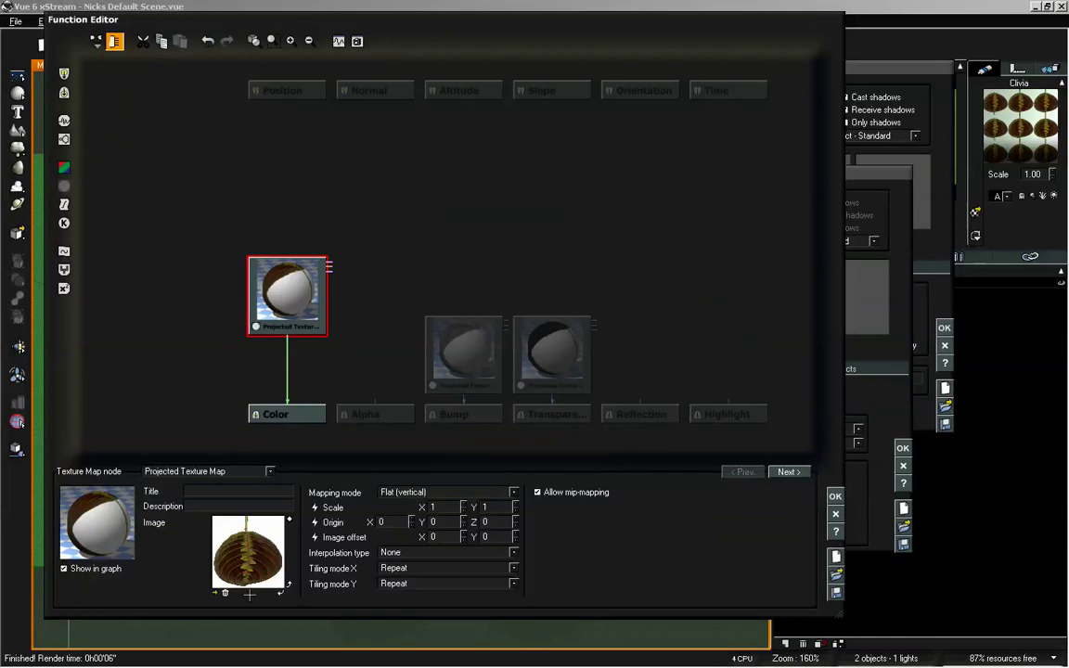
left_click_drag(451, 358, 451, 298)
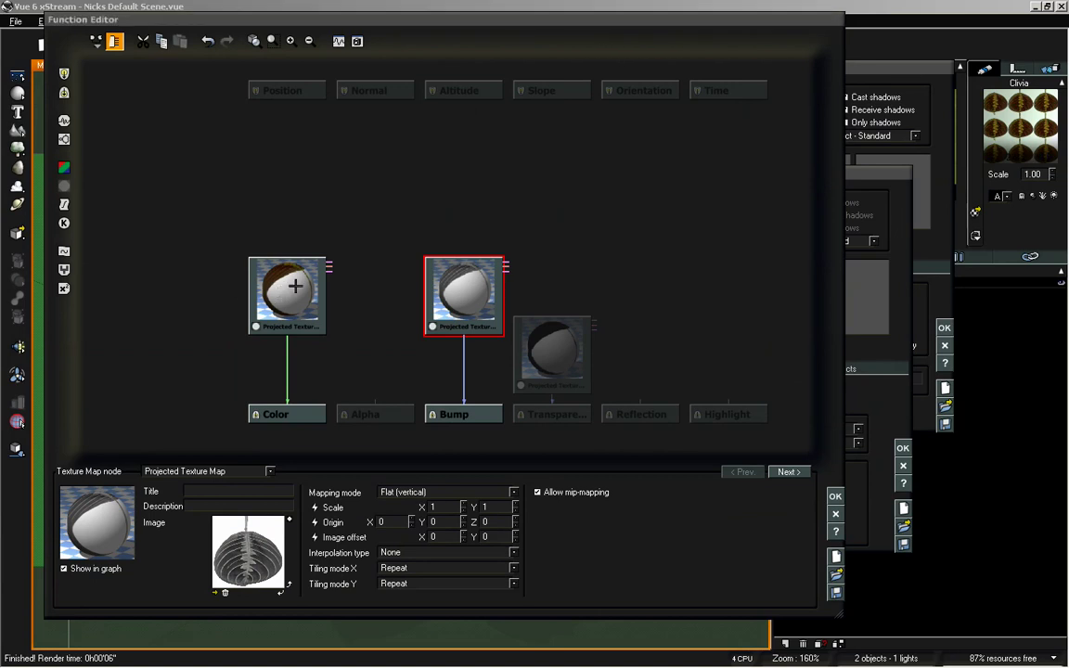
Step: Replace the picture of the texture map node feeding Color with HPlant_015_Back_Colour_001.jpg from the Leaves Collection
left_click(269, 260)
double_click(265, 569)
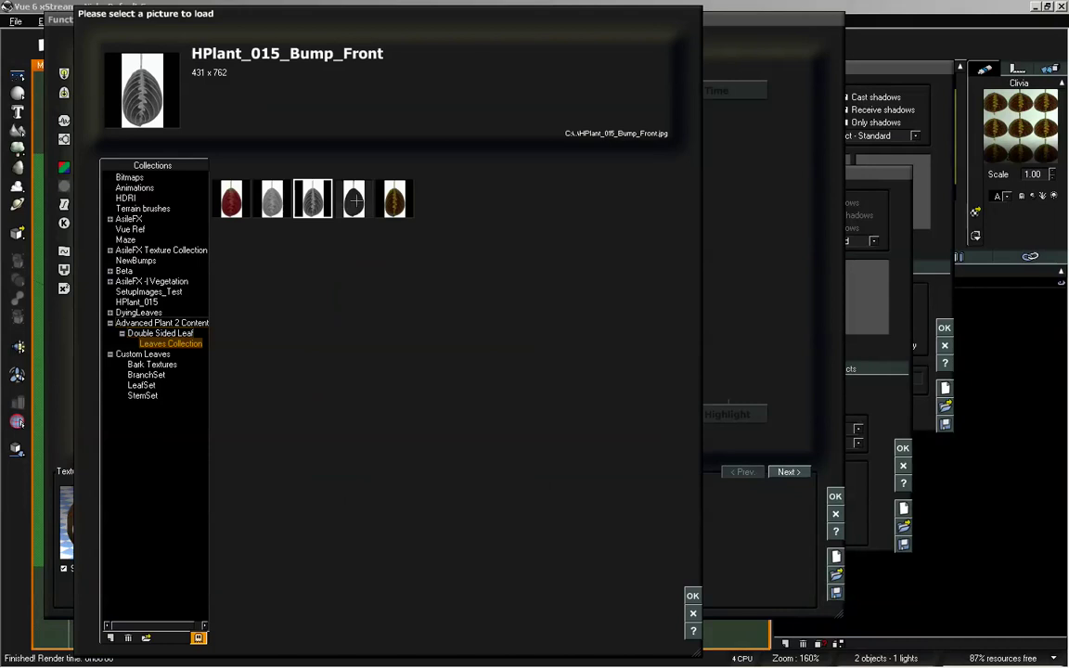
left_click(234, 200)
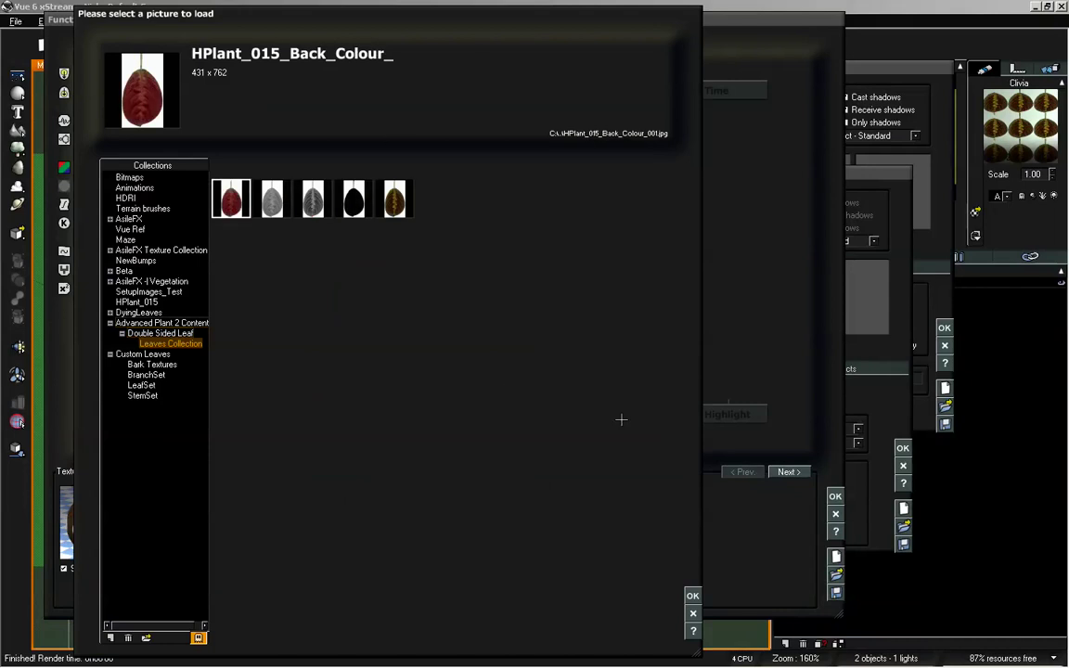
left_click(692, 595)
Step: Replace the picture of the texture map node feeding Bump with HPlant_015_Bump_Back.jpg
left_click(464, 292)
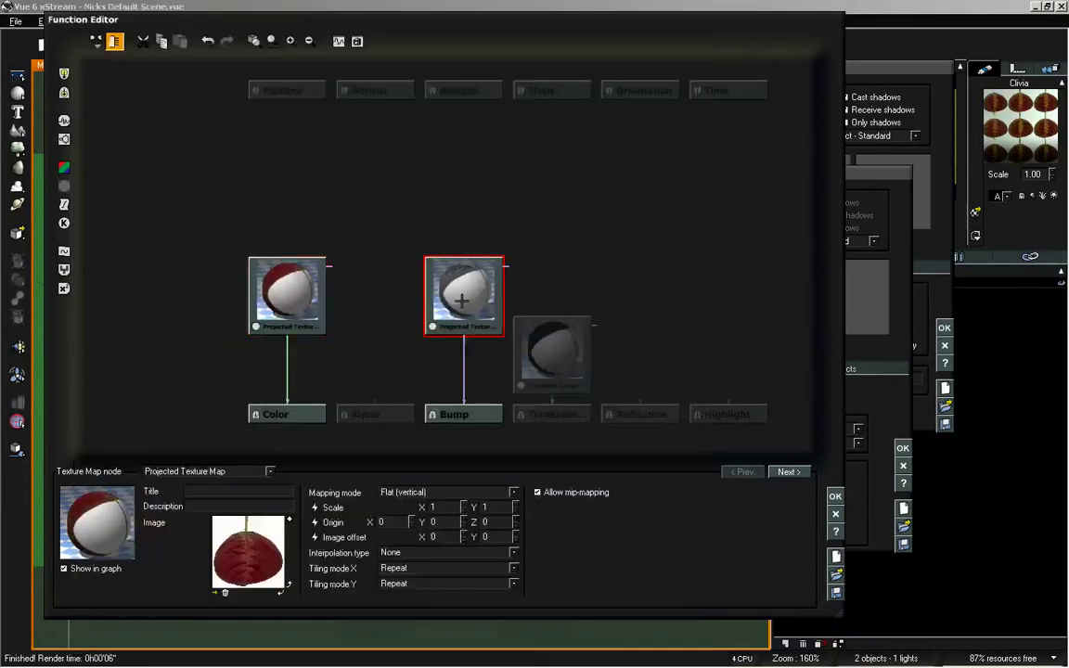
double_click(267, 555)
left_click(272, 198)
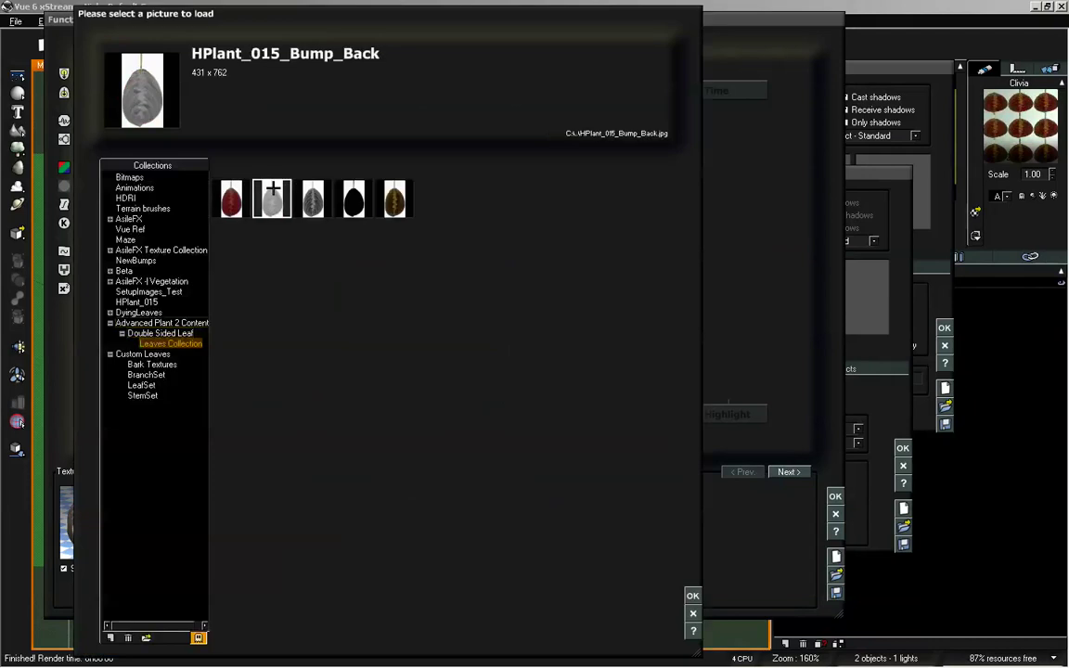
left_click(692, 595)
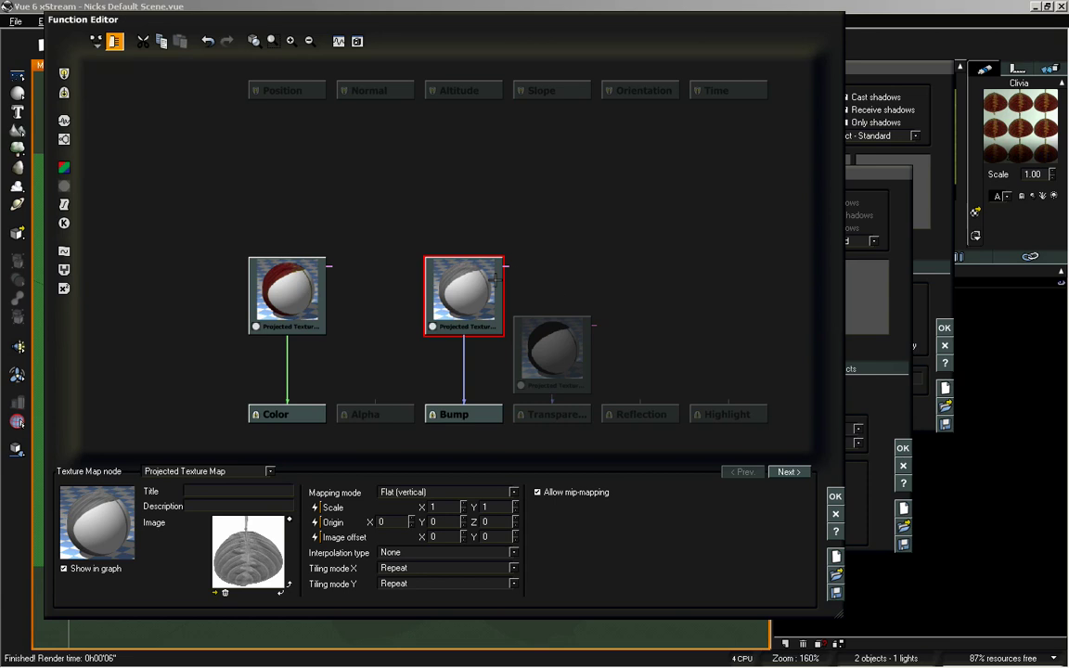
Step: Compare the previews of the front and back colour, bump and clip pictures in the Leaves Collection, keeping the bump node's picture
double_click(241, 558)
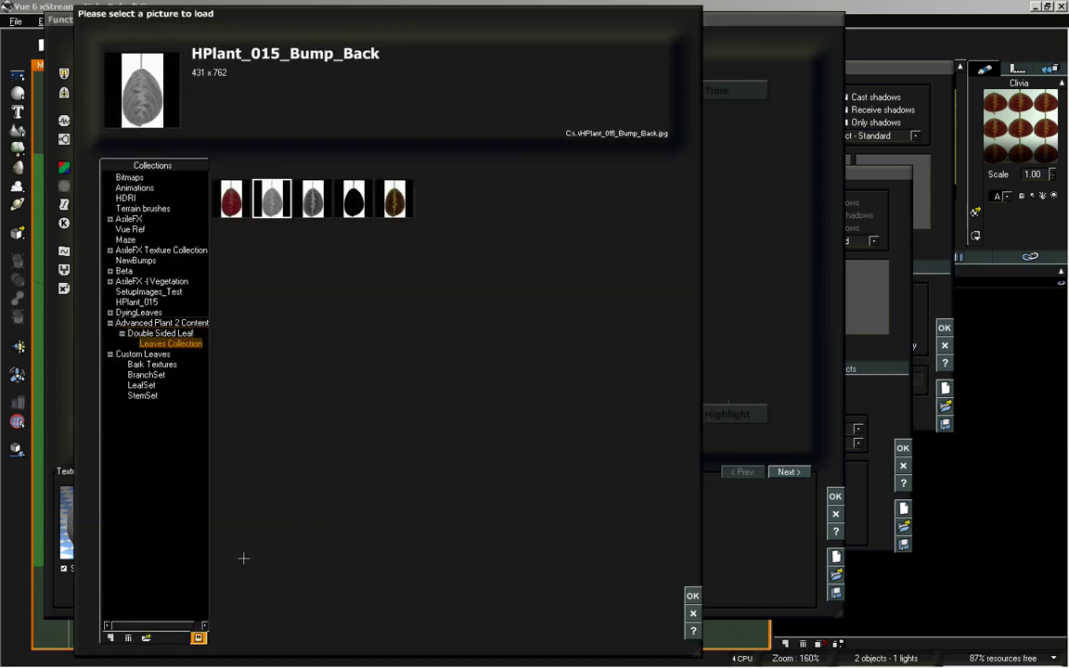
left_click(312, 198)
left_click(353, 199)
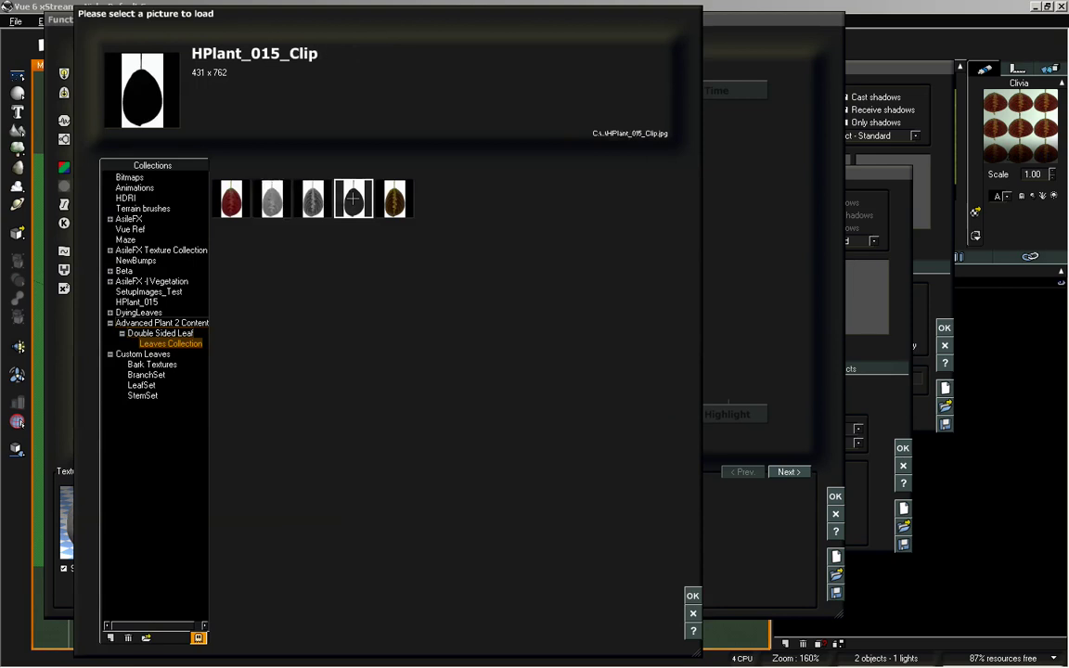
left_click(272, 199)
left_click(353, 199)
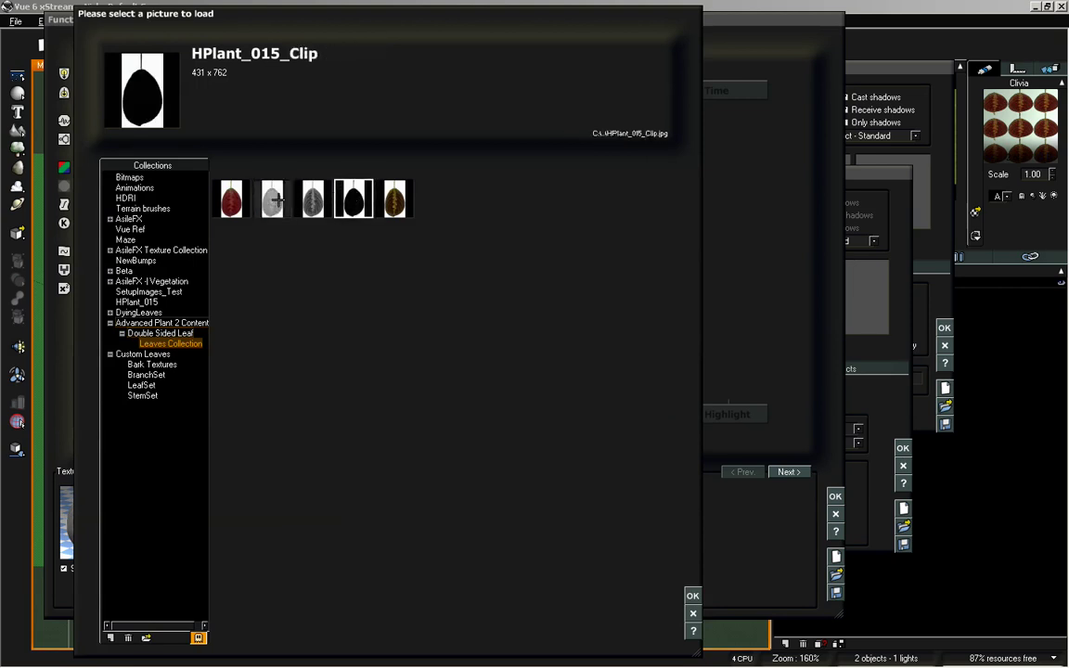
left_click(231, 199)
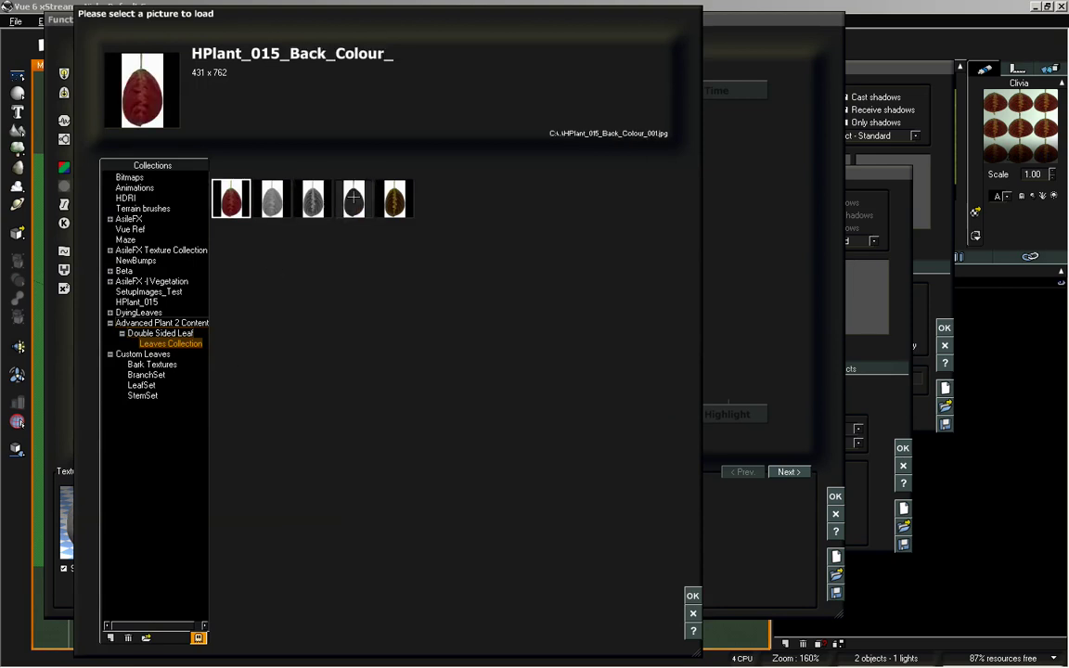
left_click(394, 198)
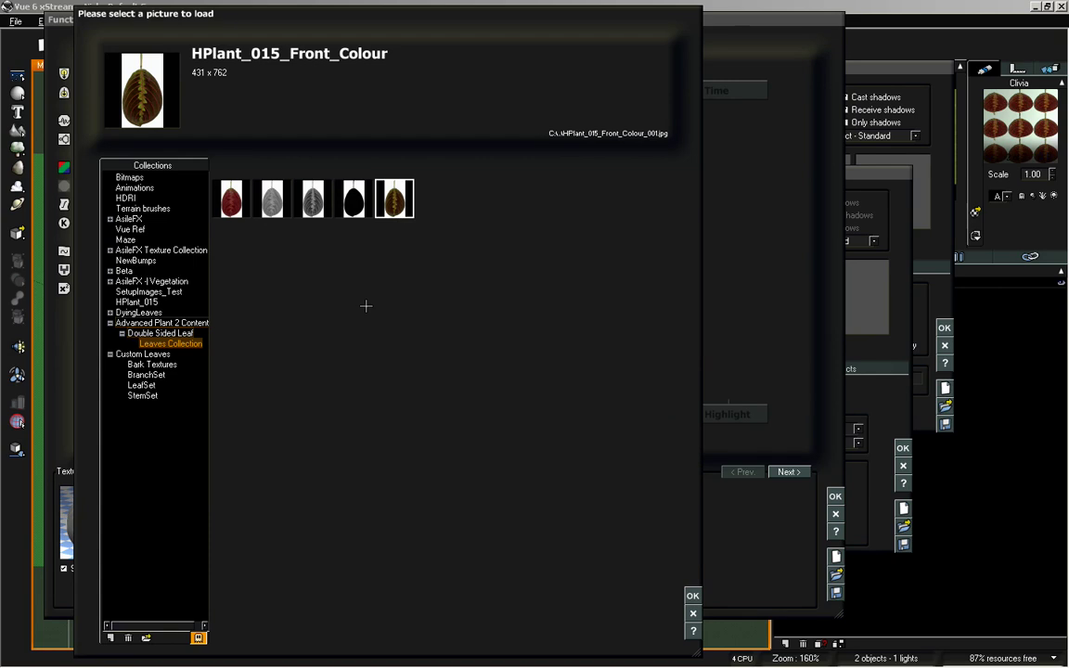
left_click(231, 199)
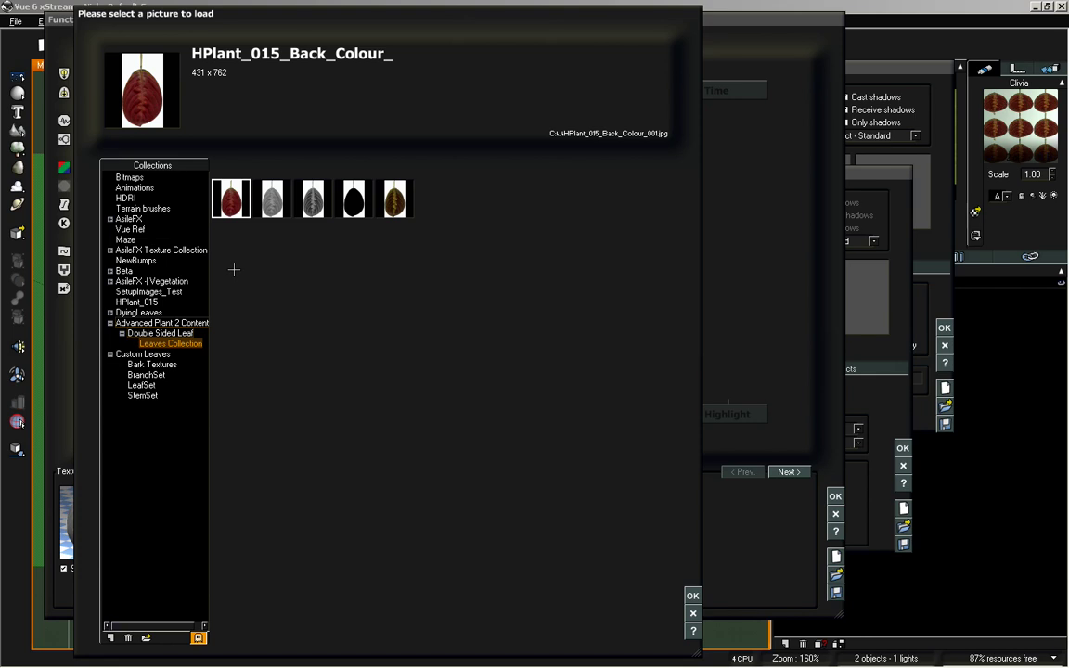
left_click(353, 198)
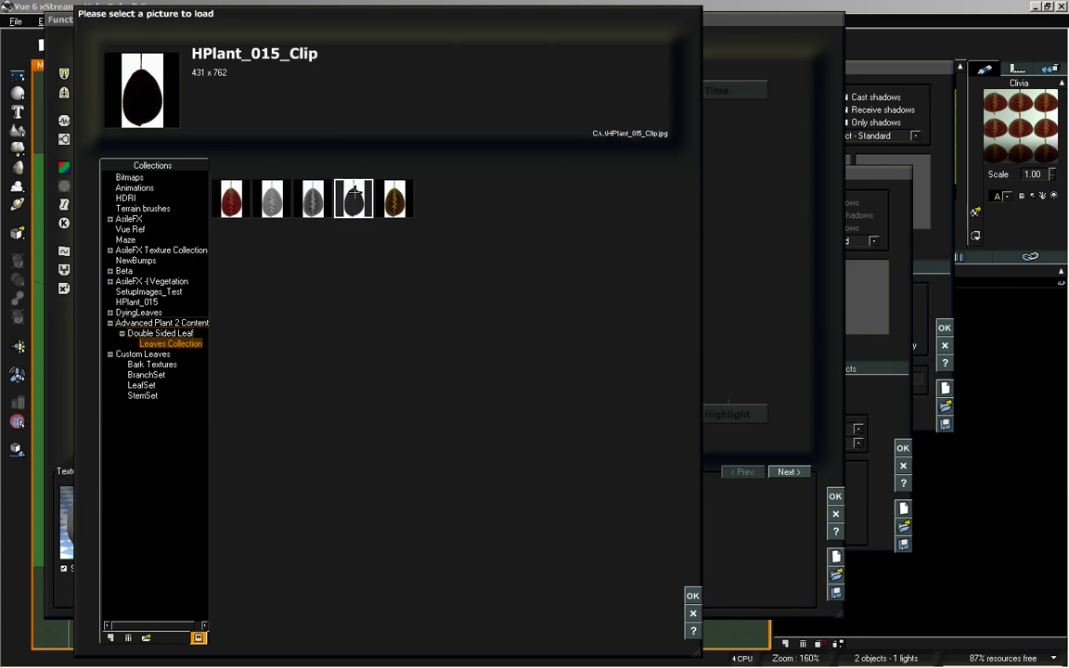
left_click(391, 192)
left_click(232, 196)
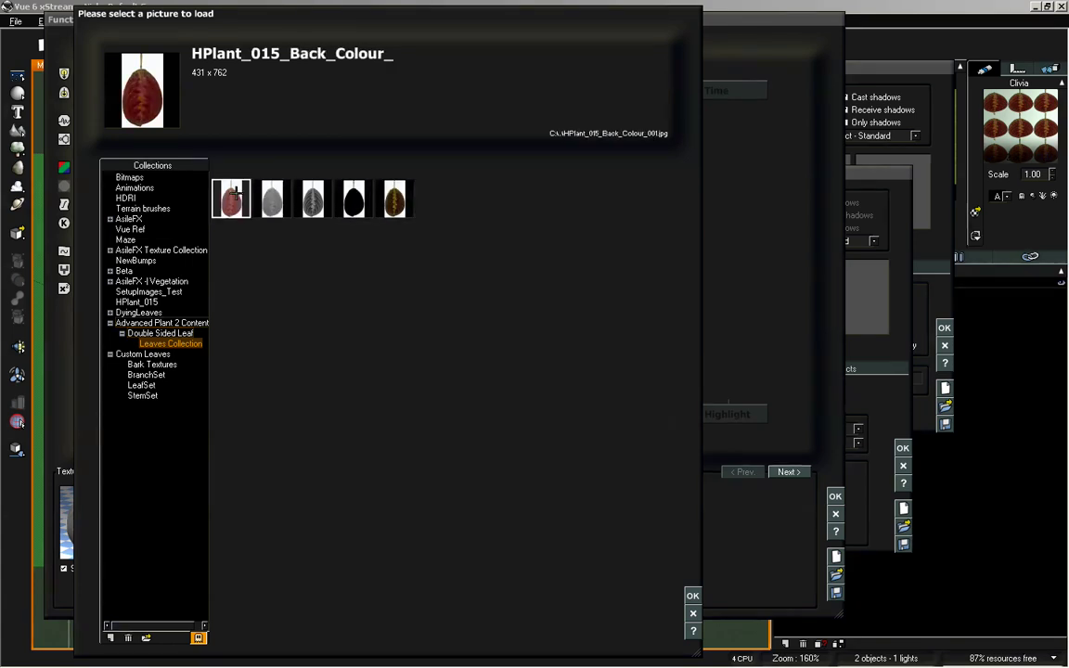
left_click(396, 196)
left_click(236, 204)
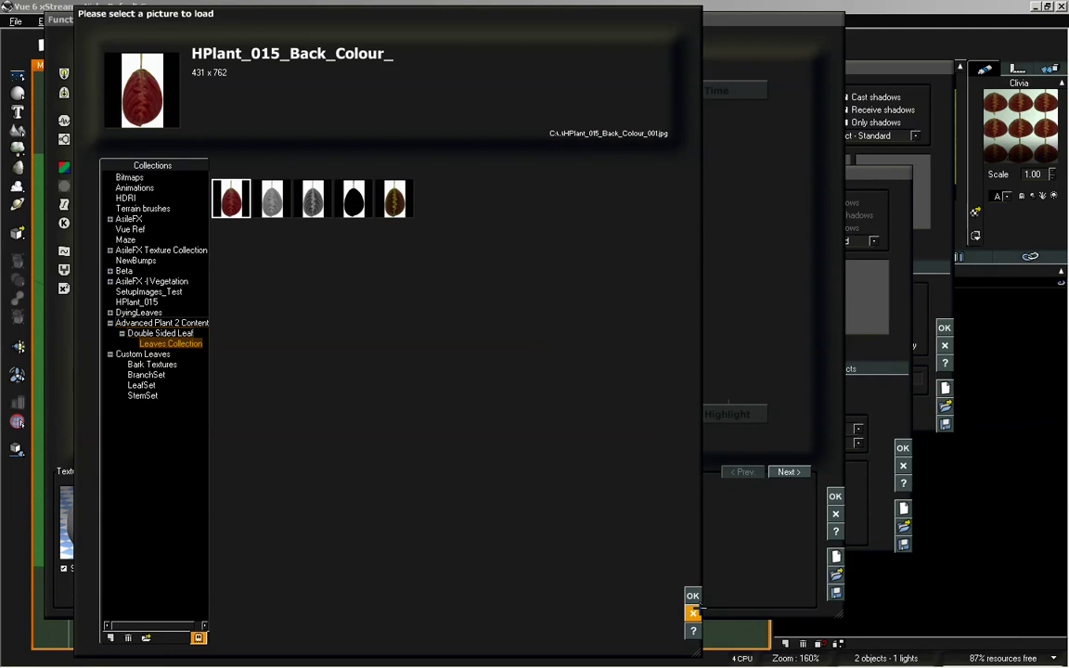
left_click(692, 596)
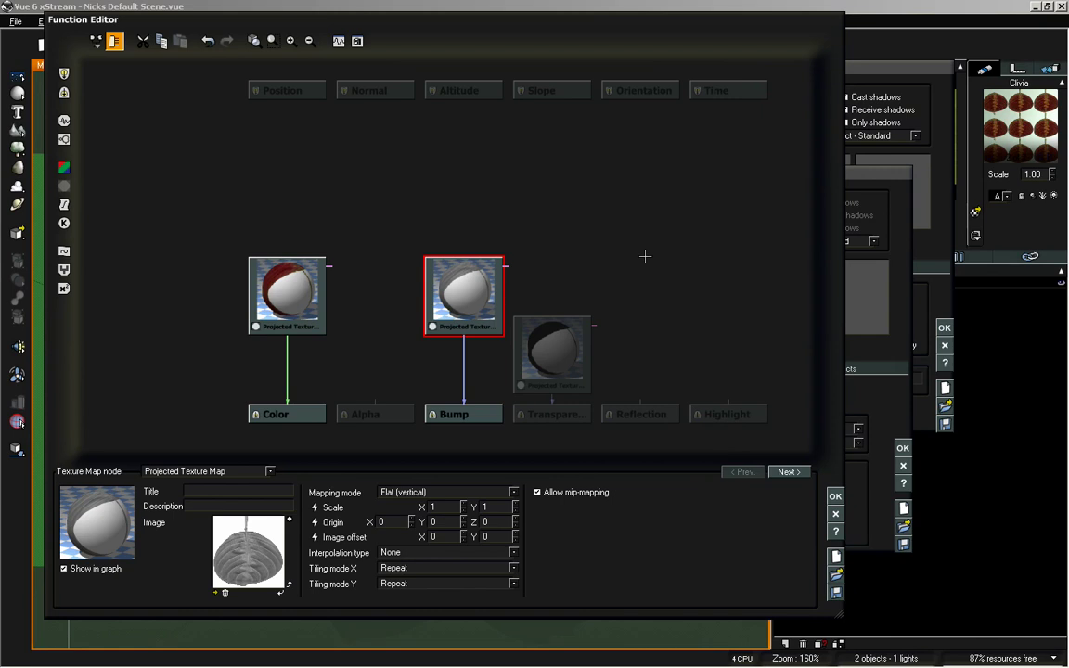
Step: Make the mixed Custom Leaf's distribution depend on the environment, with altitude influence lowered toward None and slope influence raised toward Strong
left_click(832, 494)
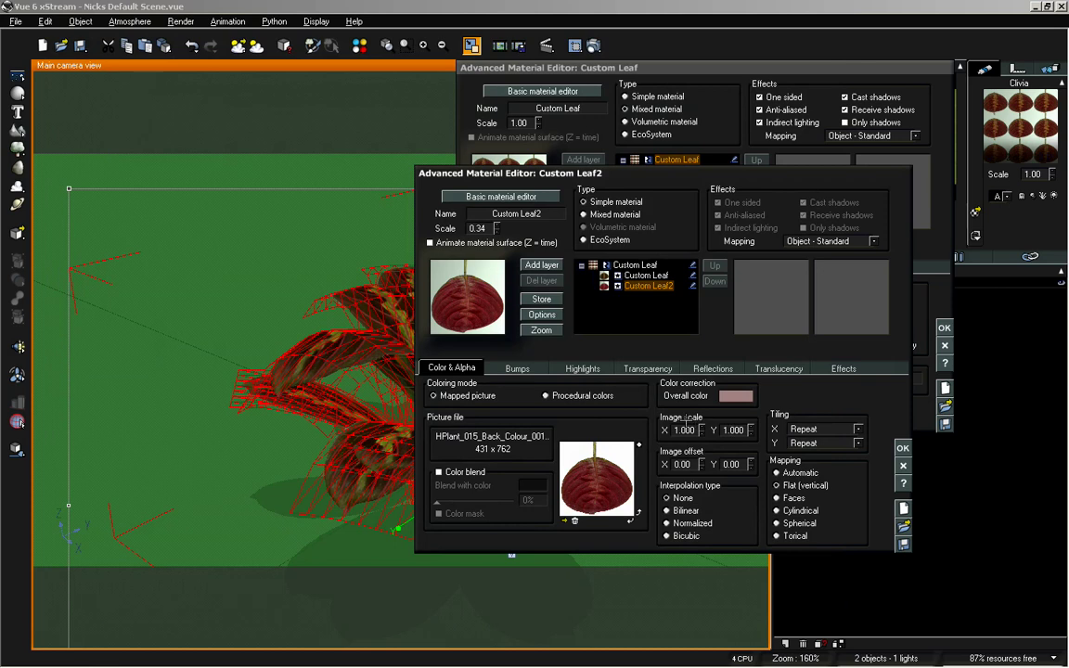
left_click(634, 266)
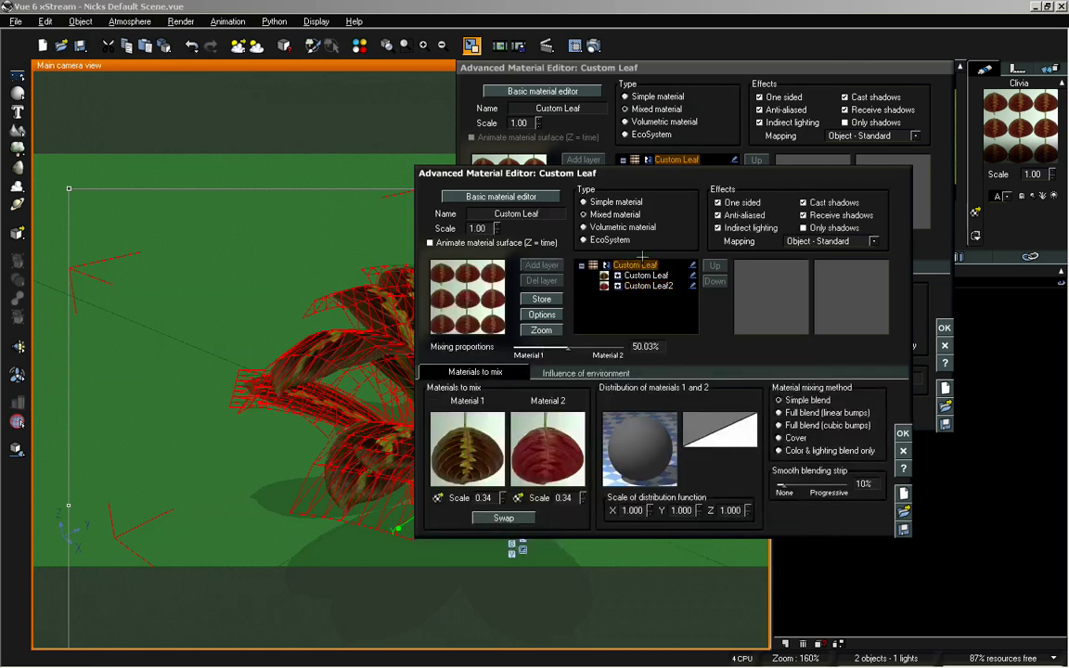
left_click(601, 373)
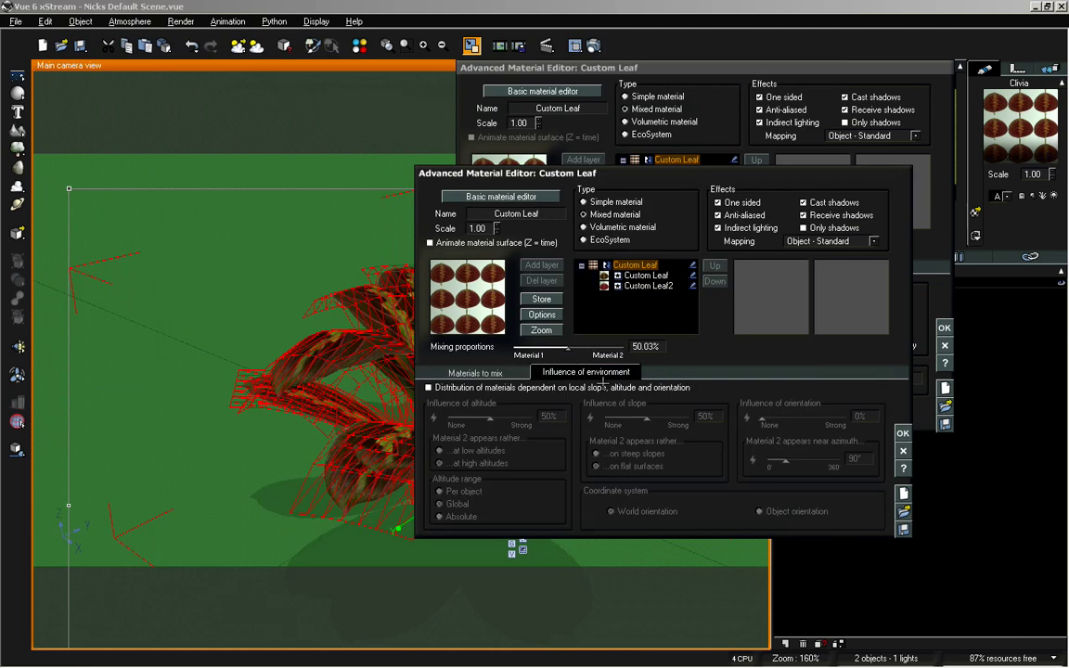
left_click(565, 389)
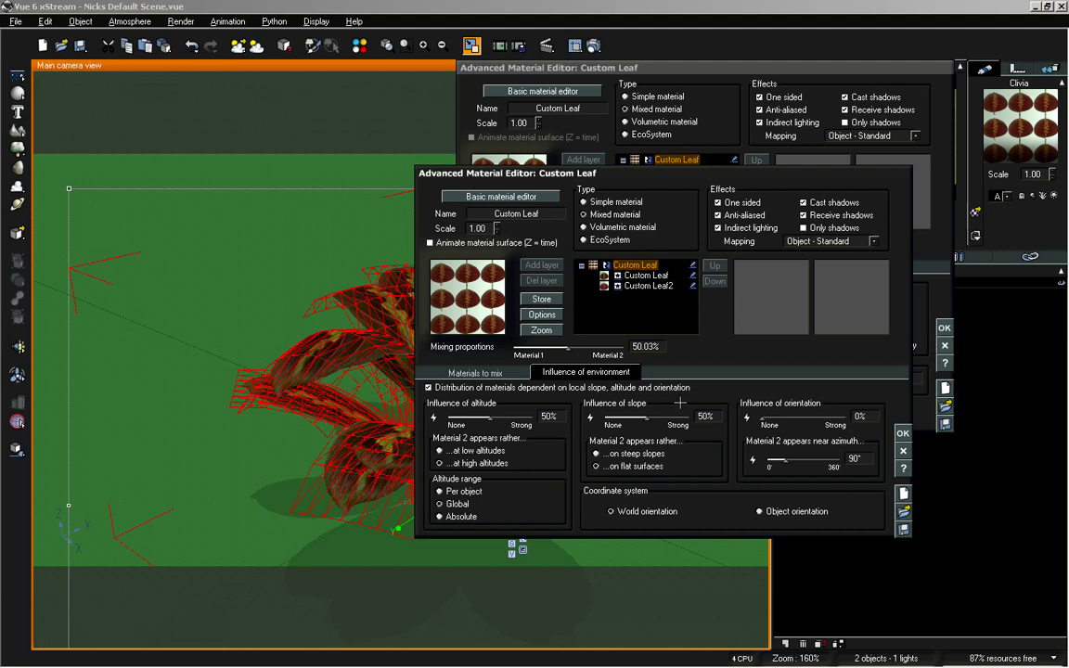
left_click_drag(486, 418, 451, 421)
left_click_drag(647, 418, 685, 420)
left_click(475, 372)
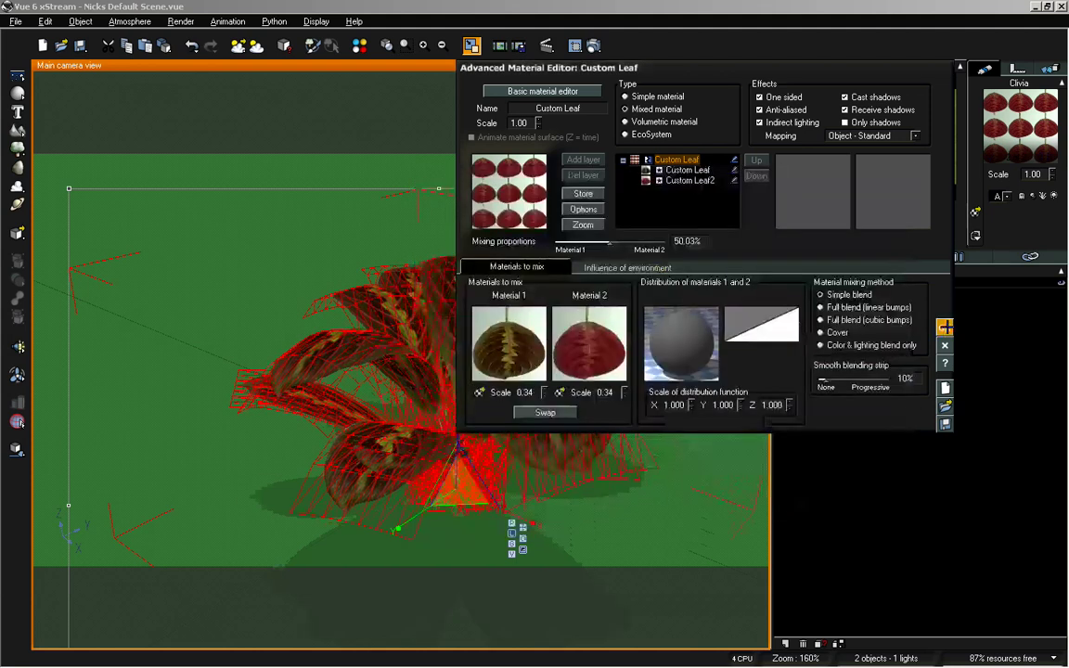
left_click(945, 328)
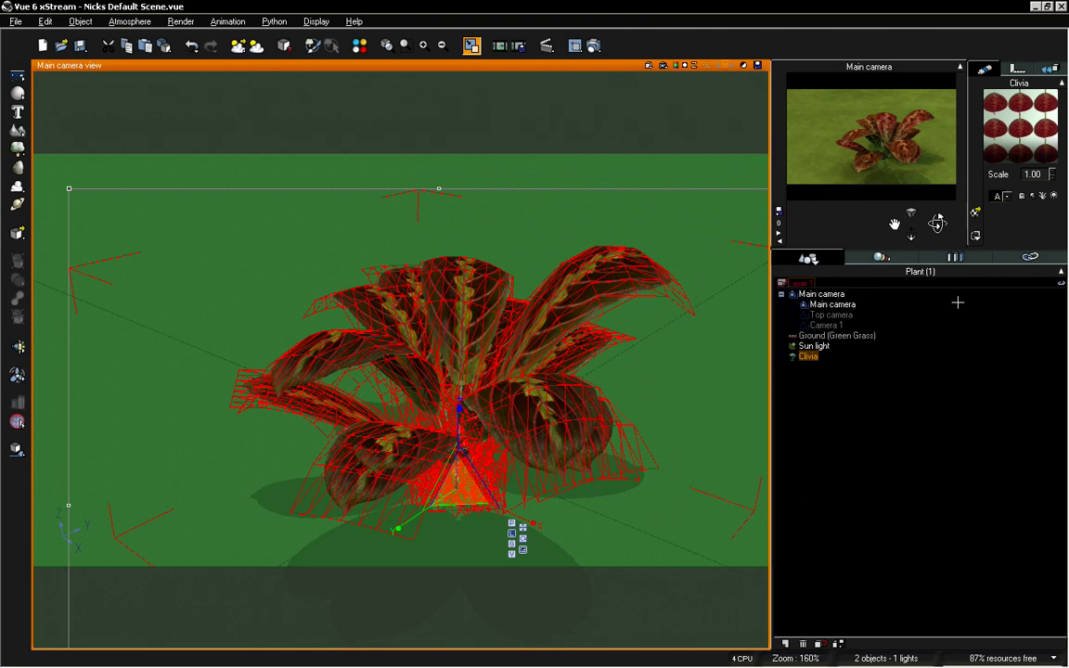
Step: Reopen the Clivia's mixed leaf material, swap Material 1 and Material 2, and accept the change
double_click(1018, 130)
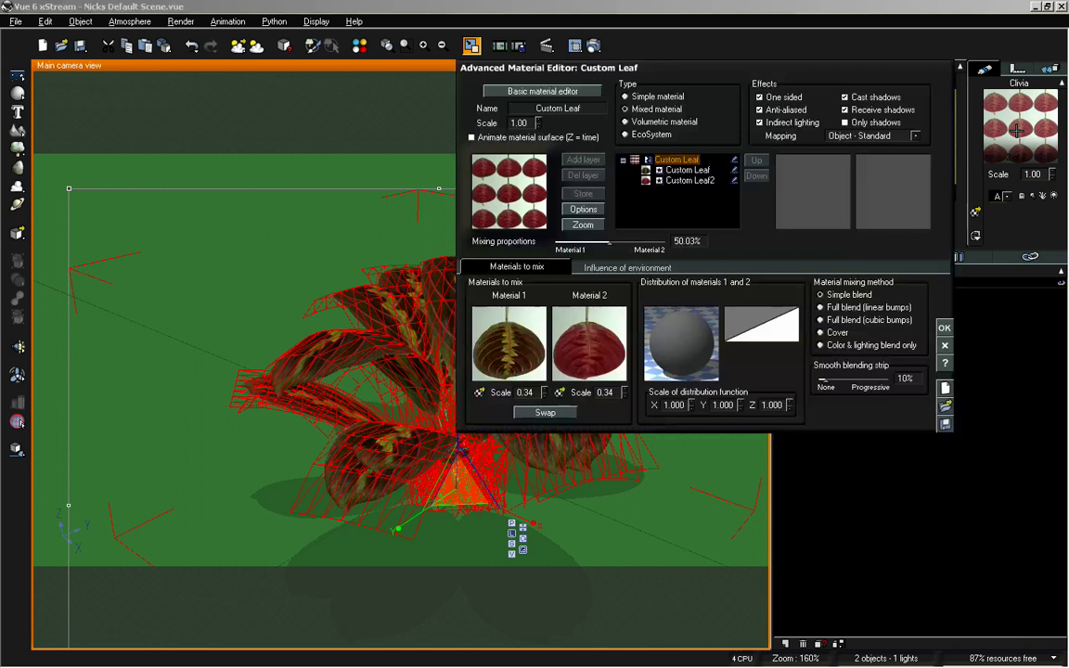
left_click(544, 412)
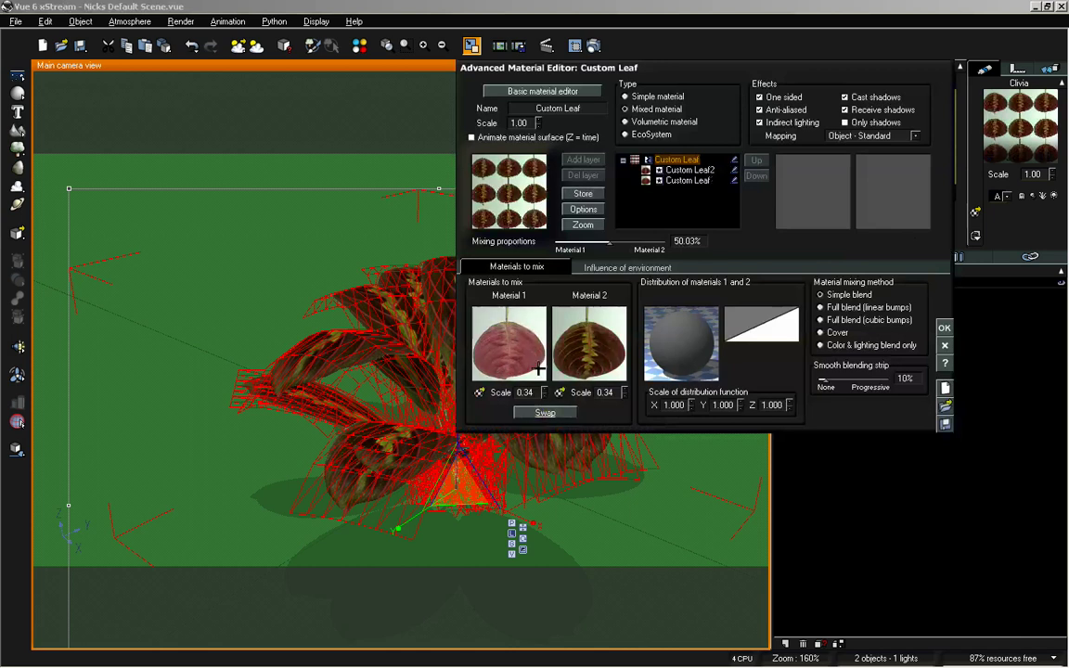
left_click(943, 328)
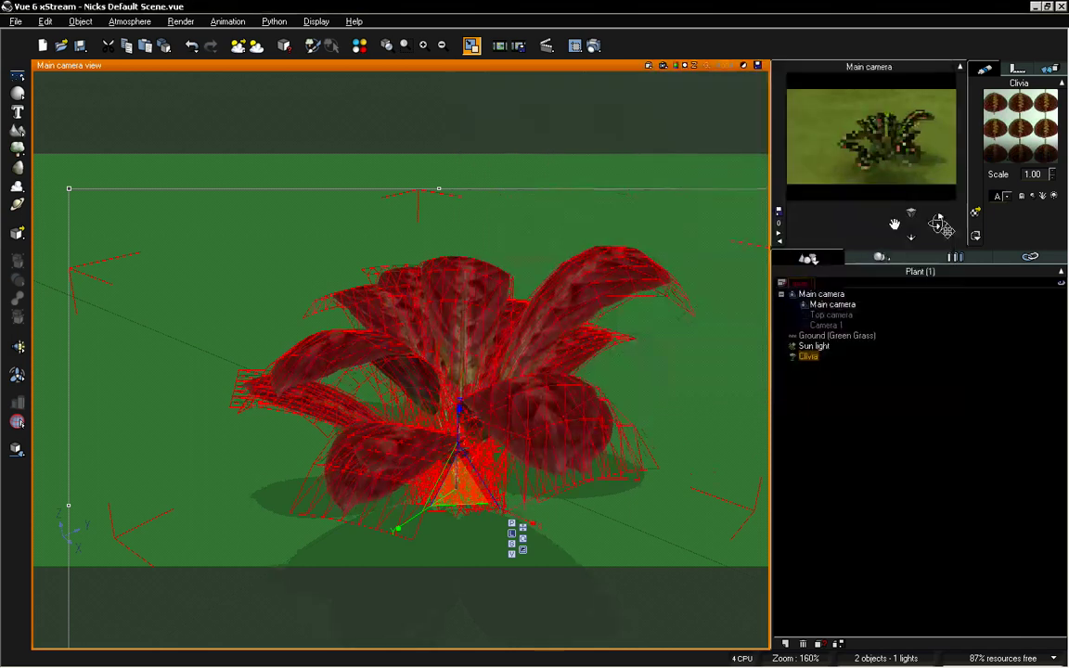
Step: Render a low close-up camera view of the Clivia showing both leaf sides and accept the post-render options
left_click_drag(940, 224, 937, 223)
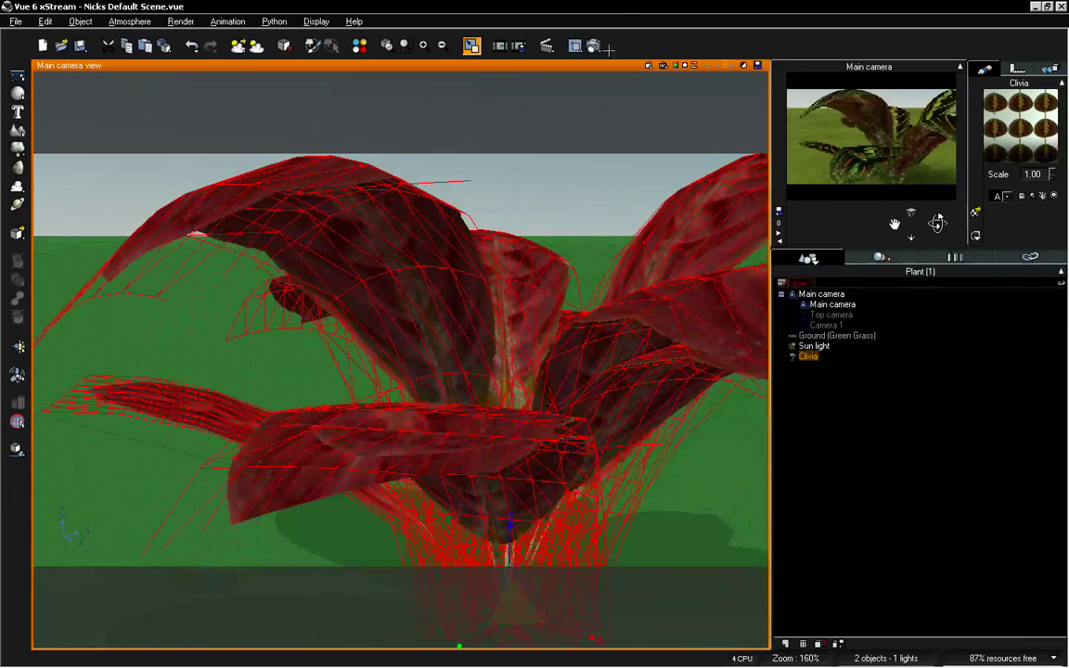
left_click(546, 45)
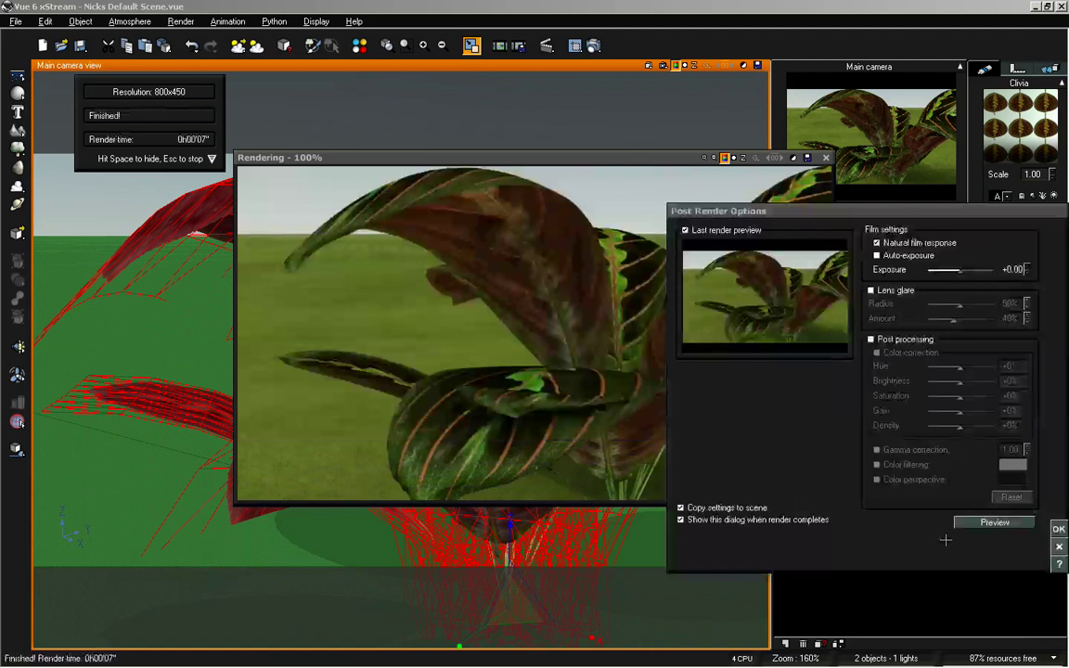
left_click(1057, 528)
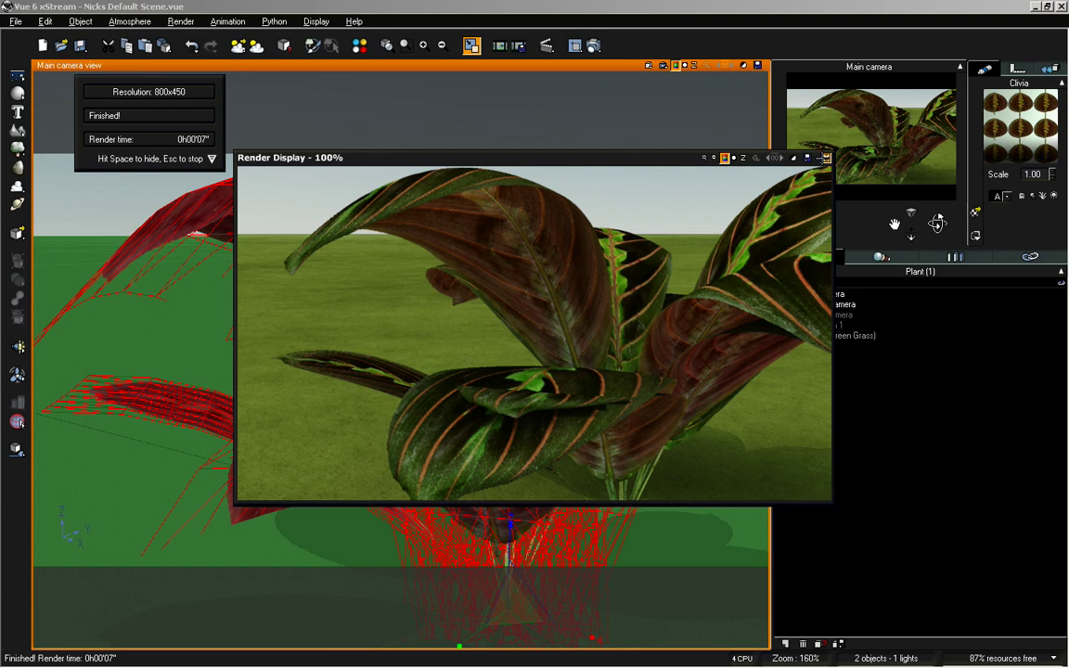
Step: Close the render display, generate new random variations of the Clivia in the Plant Editor, and accept the chosen plant
left_click(825, 157)
mouse_move(911, 226)
left_mouse_down()
mouse_move(911, 204)
mouse_move(974, 243)
mouse_move(940, 215)
mouse_move(930, 228)
left_mouse_up()
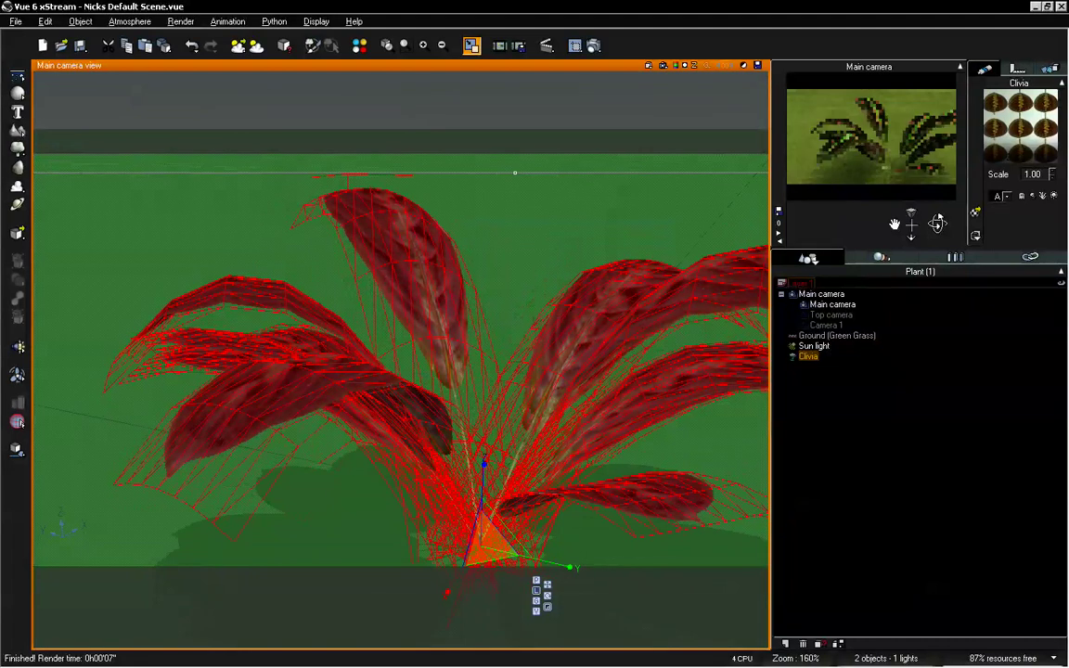
left_click_drag(946, 223, 936, 222)
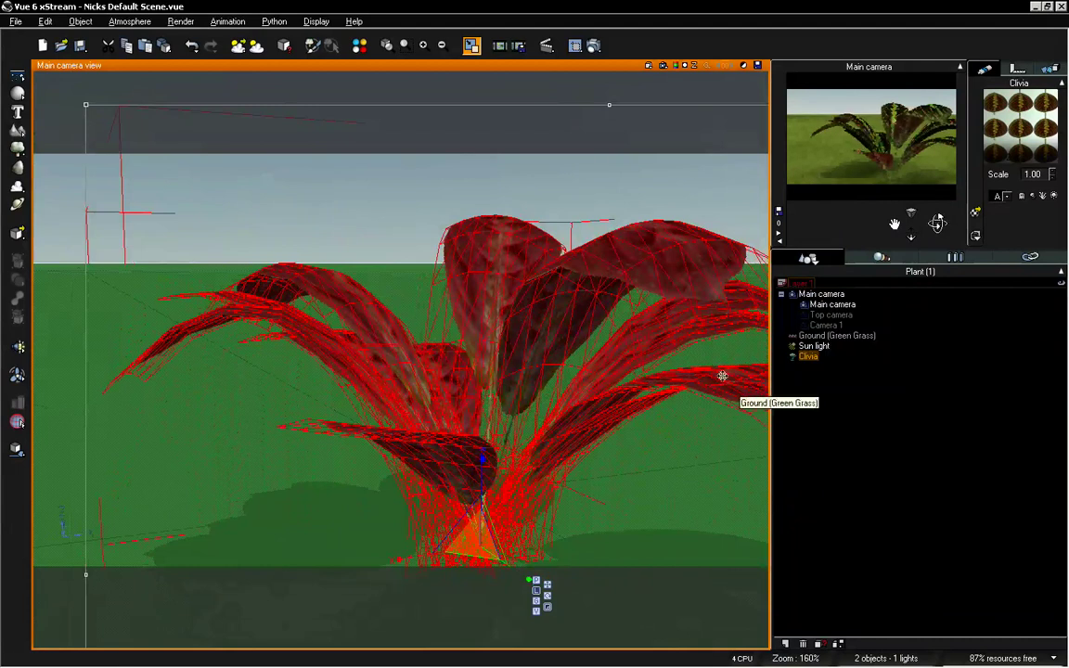
double_click(538, 305)
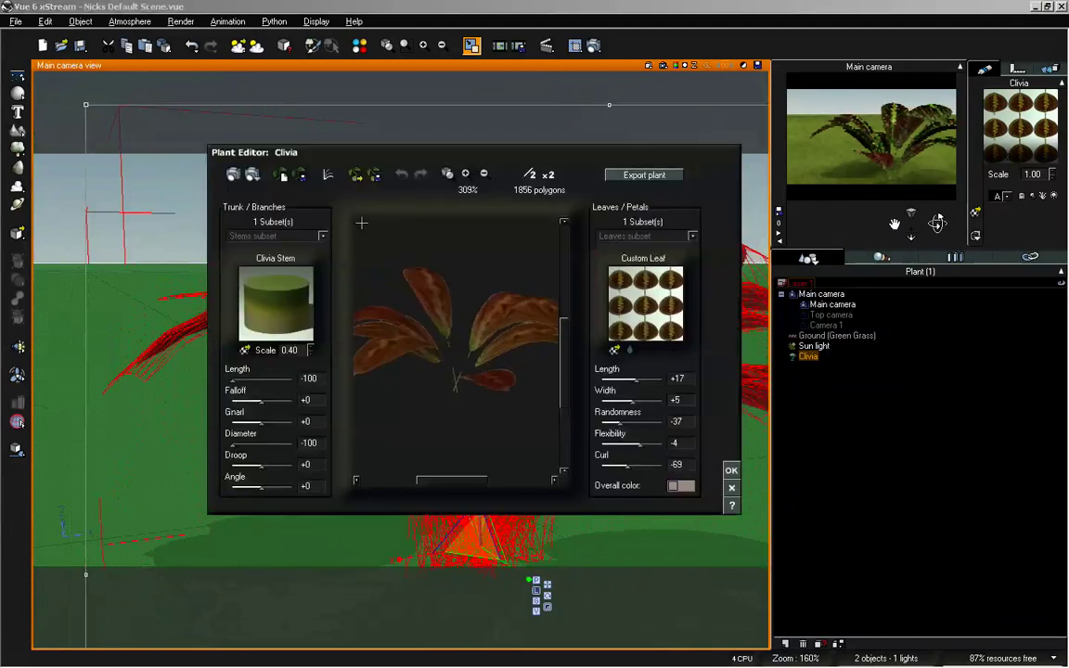
left_click(283, 175)
left_click(283, 175)
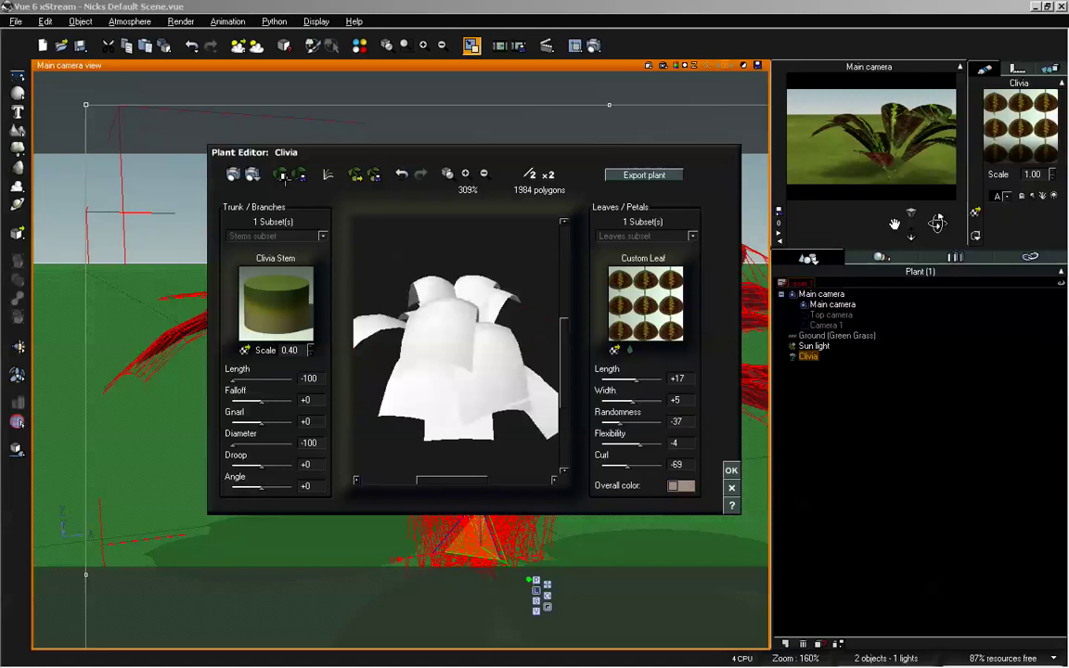
left_click(283, 175)
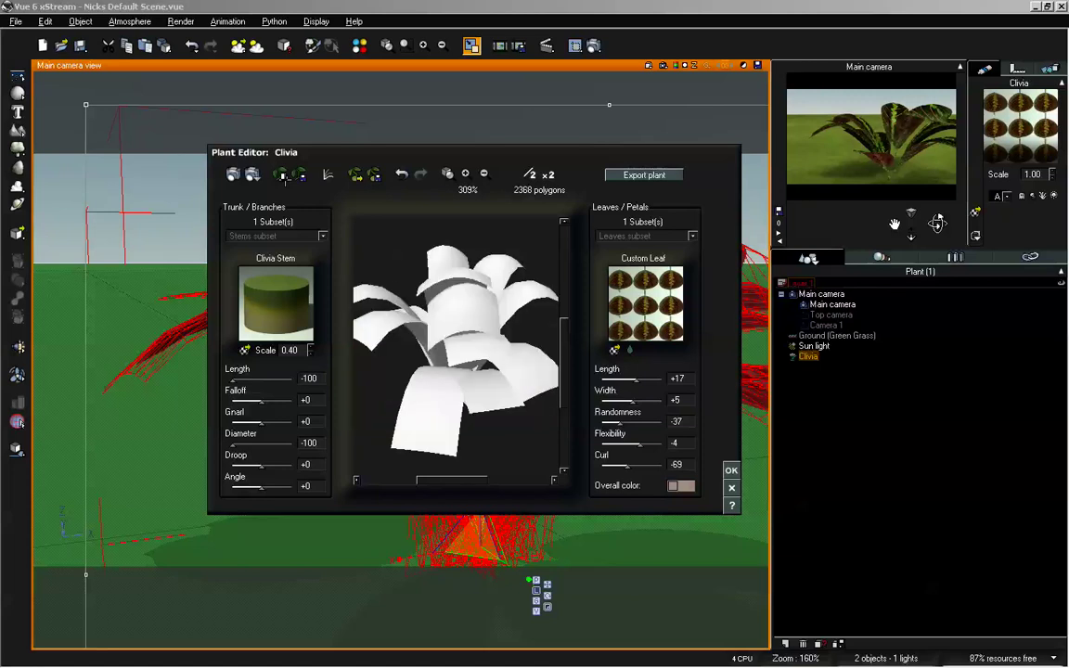
left_click_drag(458, 319, 494, 305)
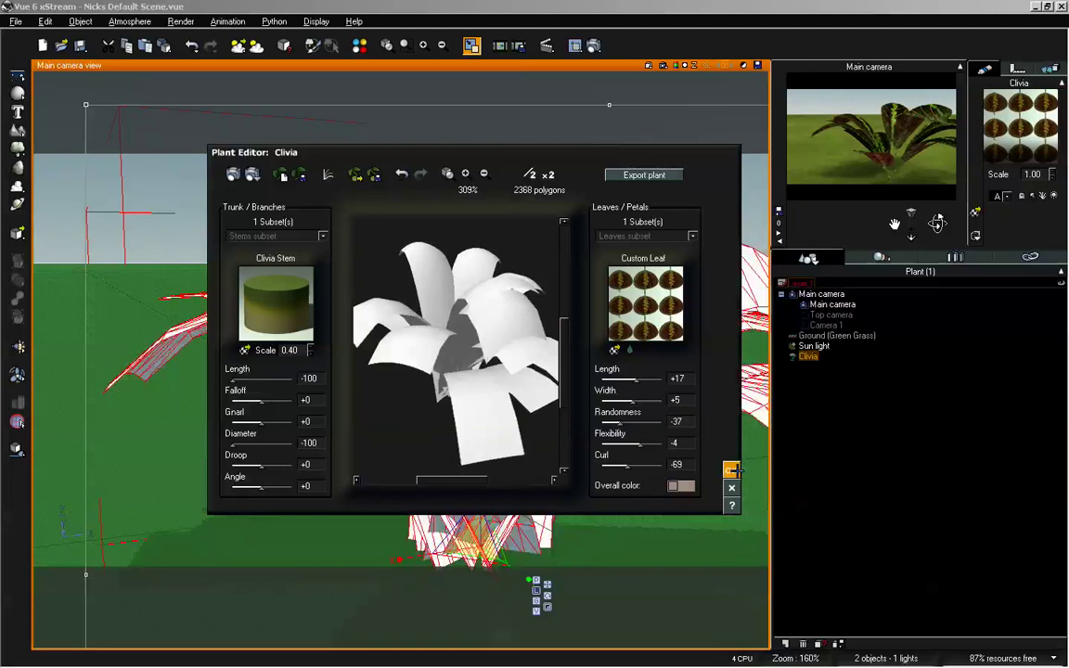
left_click(731, 471)
Step: Render the new Clivia variation from a raised camera angle, accept the post-render options, and close the render display
left_click_drag(937, 224, 937, 223)
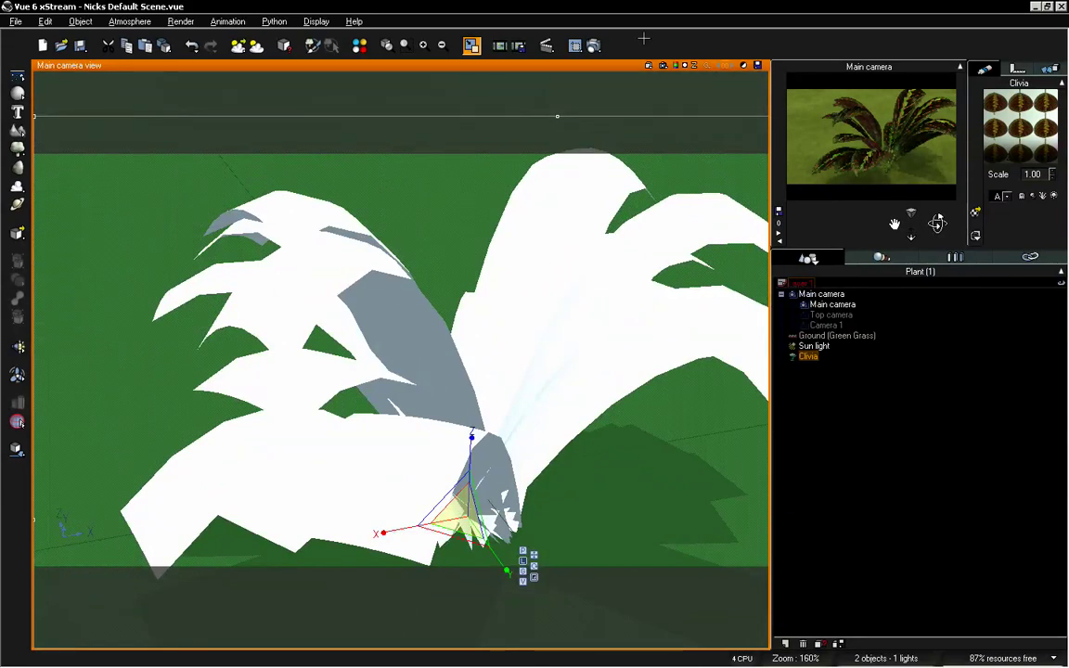
left_click(545, 45)
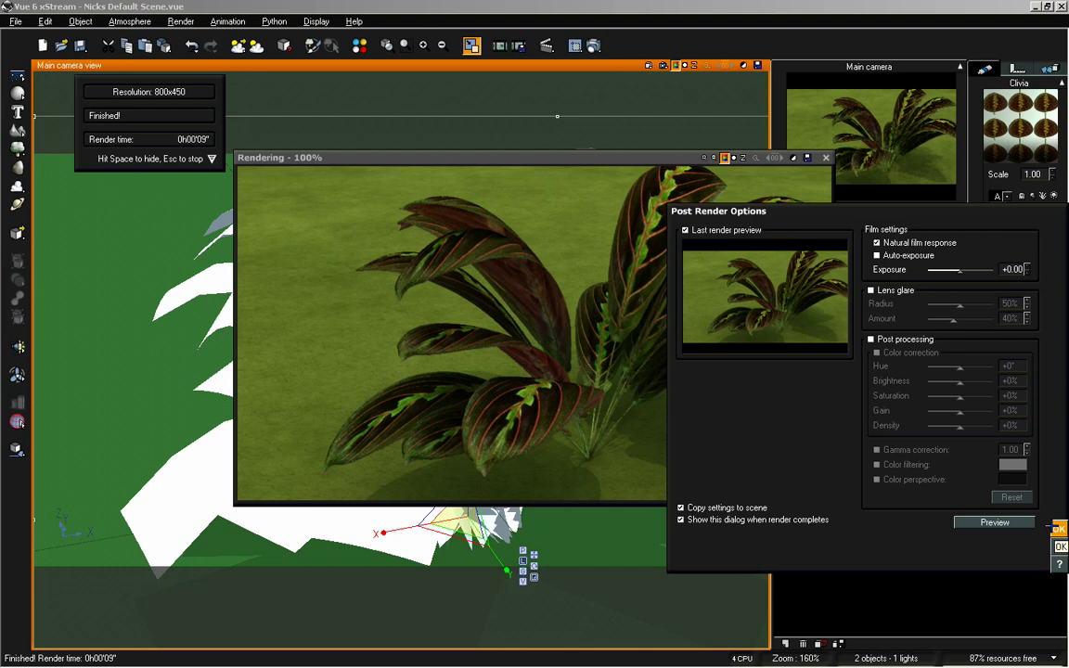
left_click(1057, 529)
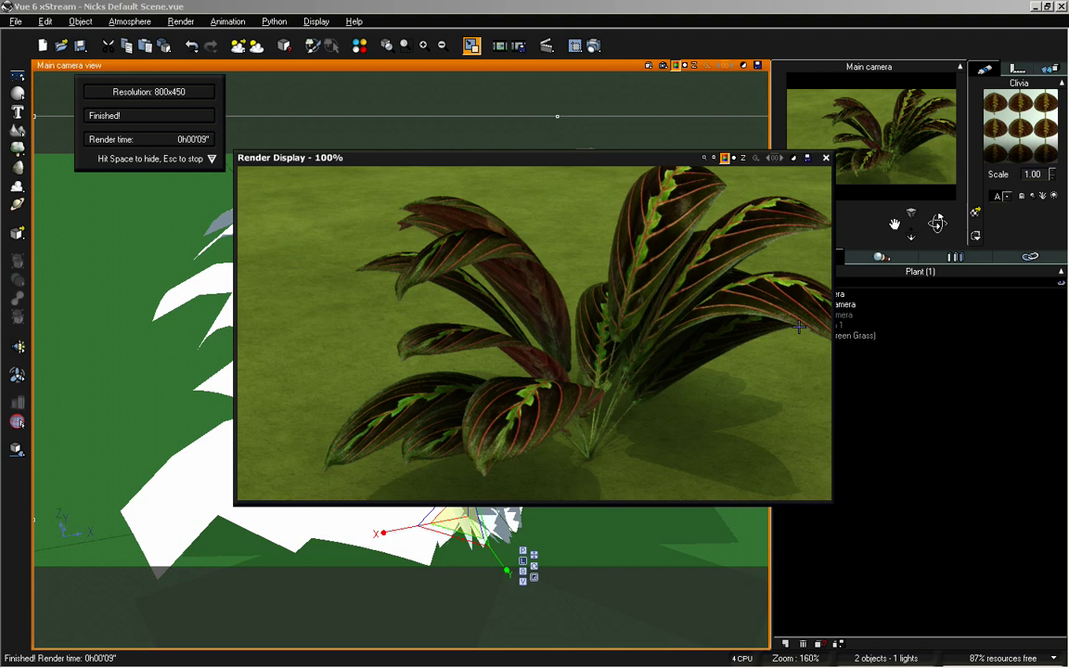
left_click(826, 158)
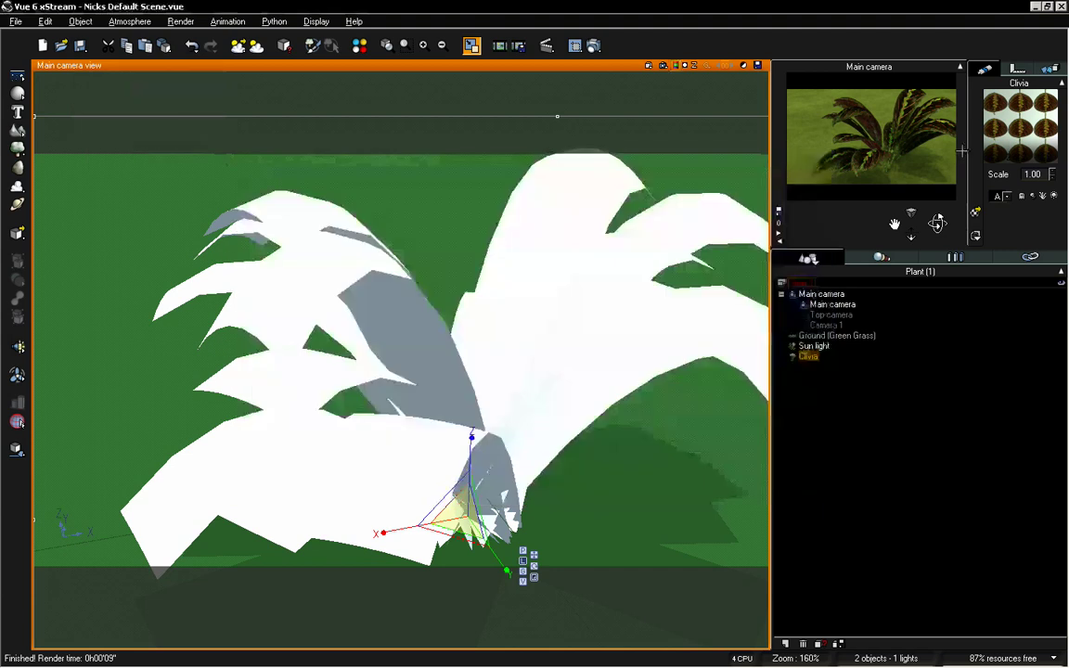
Step: Open the Clivia's mixed leaf material and set the bump depth of its Custom Leaf2 sub-material to 0.3
double_click(1003, 131)
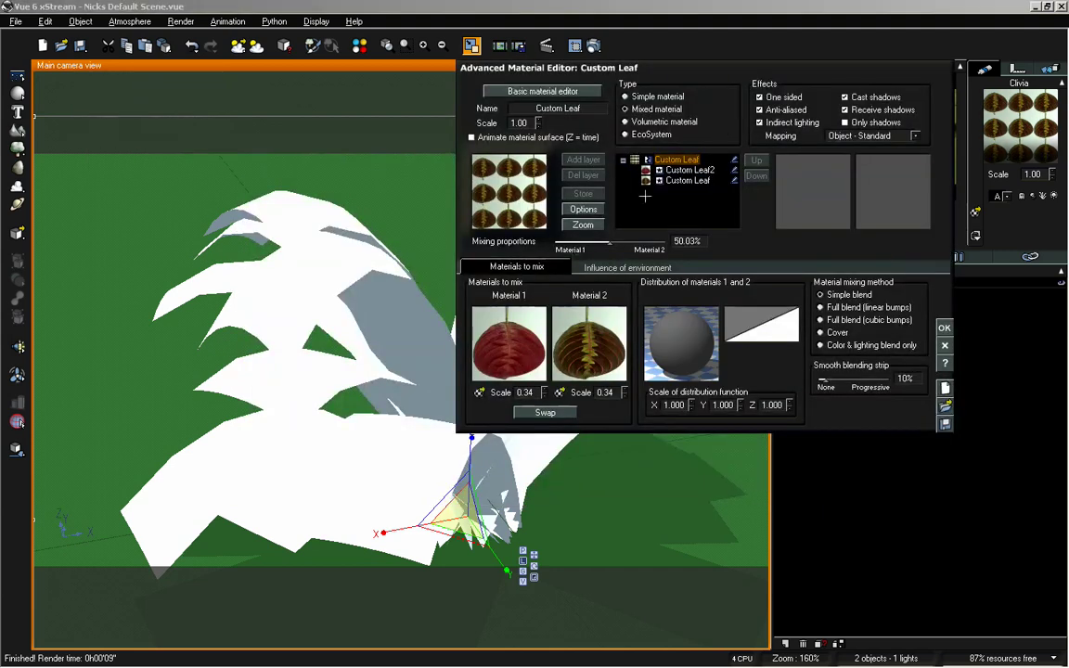
left_click(688, 170)
left_click(558, 263)
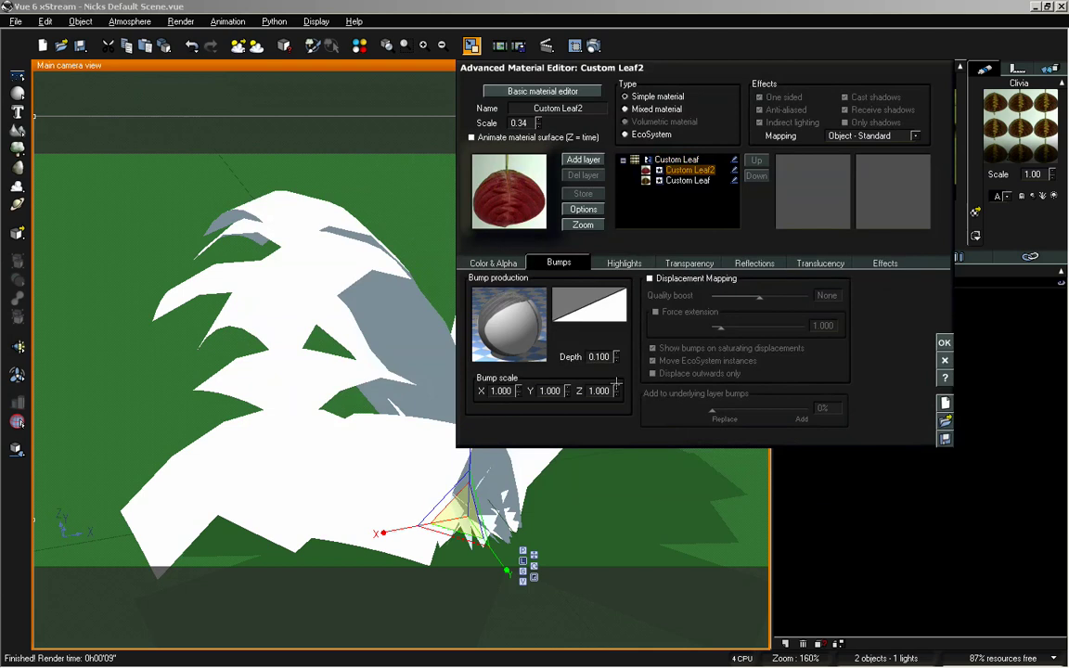
left_click(599, 358)
type(".3")
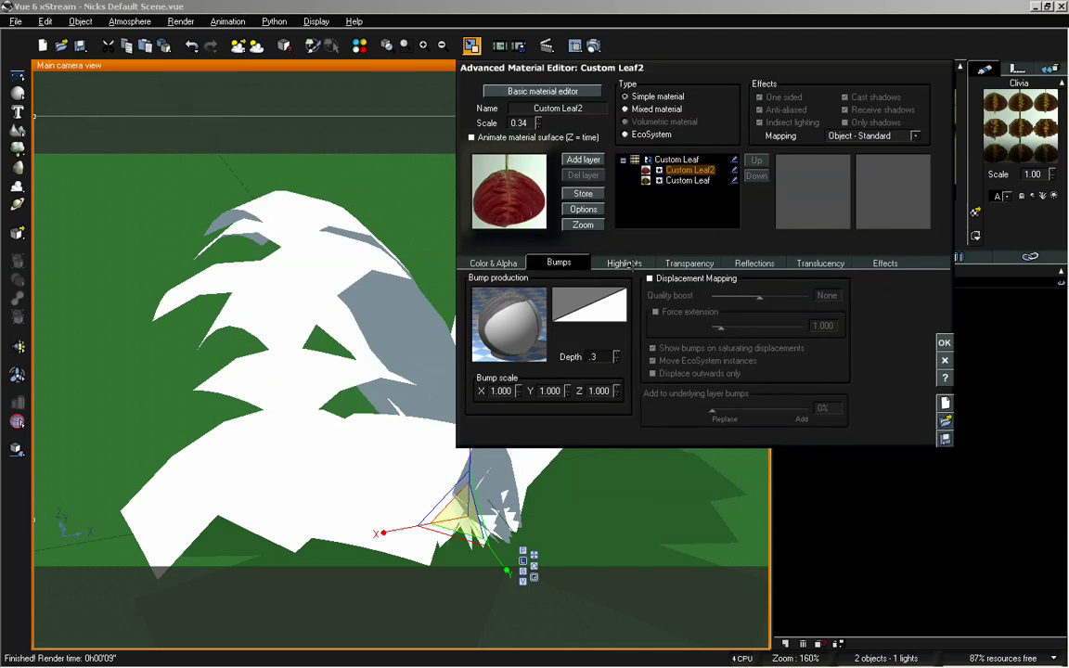
key("Return")
Step: Set the bump depth of the Custom Leaf sub-material to 0.3 and accept the material changes
left_click(668, 181)
left_click(598, 356)
type(".3")
left_click(943, 342)
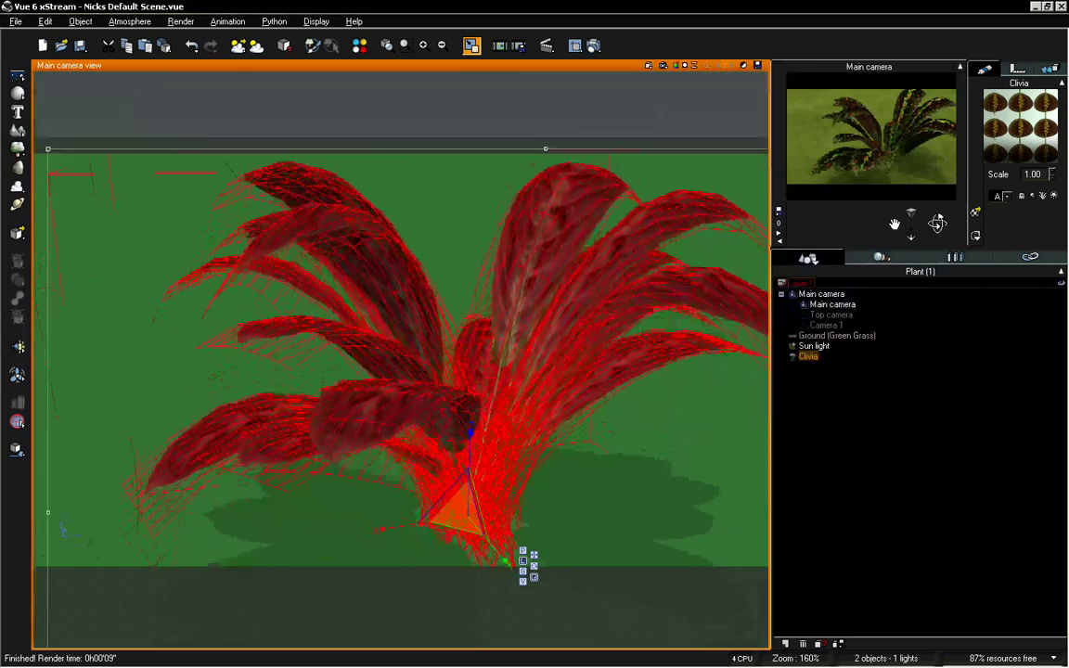
Step: Render the Clivia with the deeper leaf bumps and accept the post-render options
left_click(594, 45)
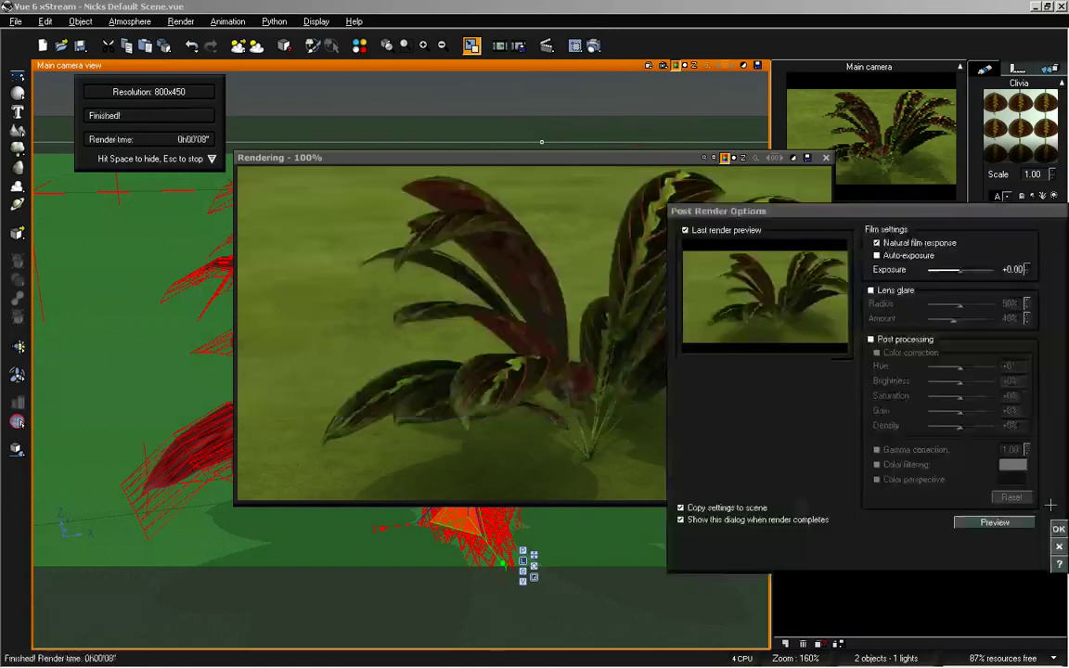
left_click(1060, 527)
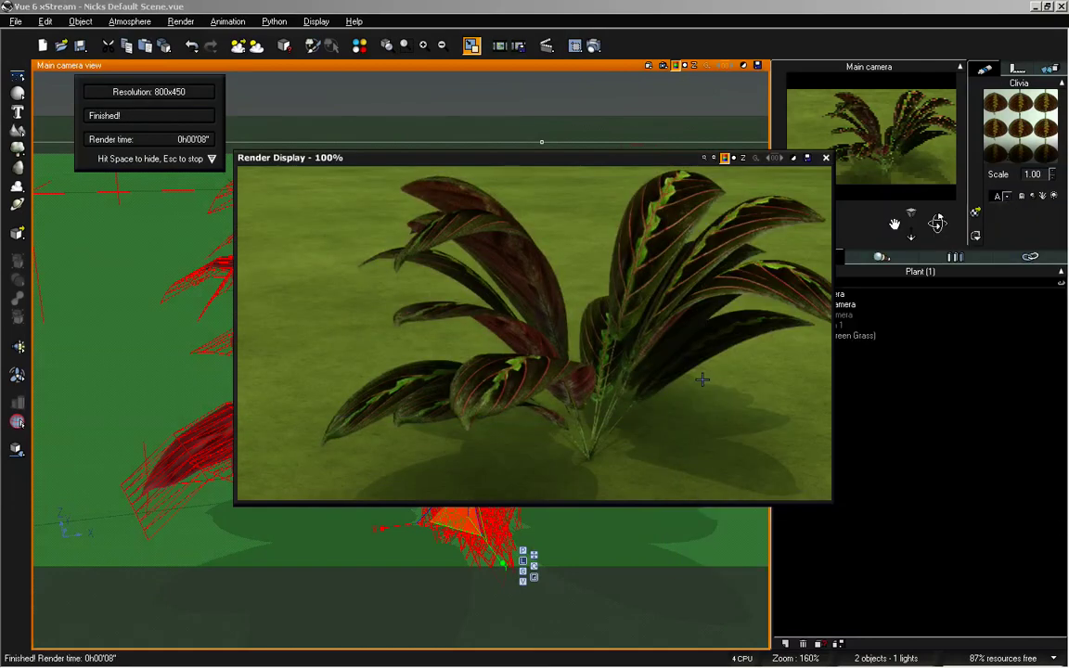
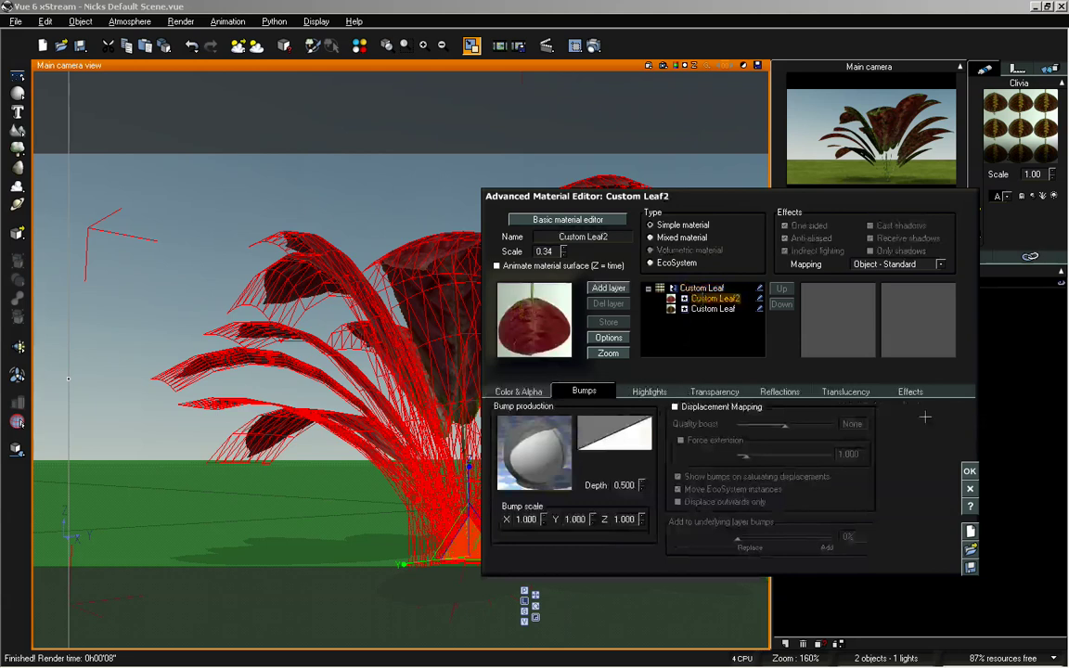
Step: Set the backlight of the Custom Leaf2 sub-material to 150% and accept the material
left_click(912, 391)
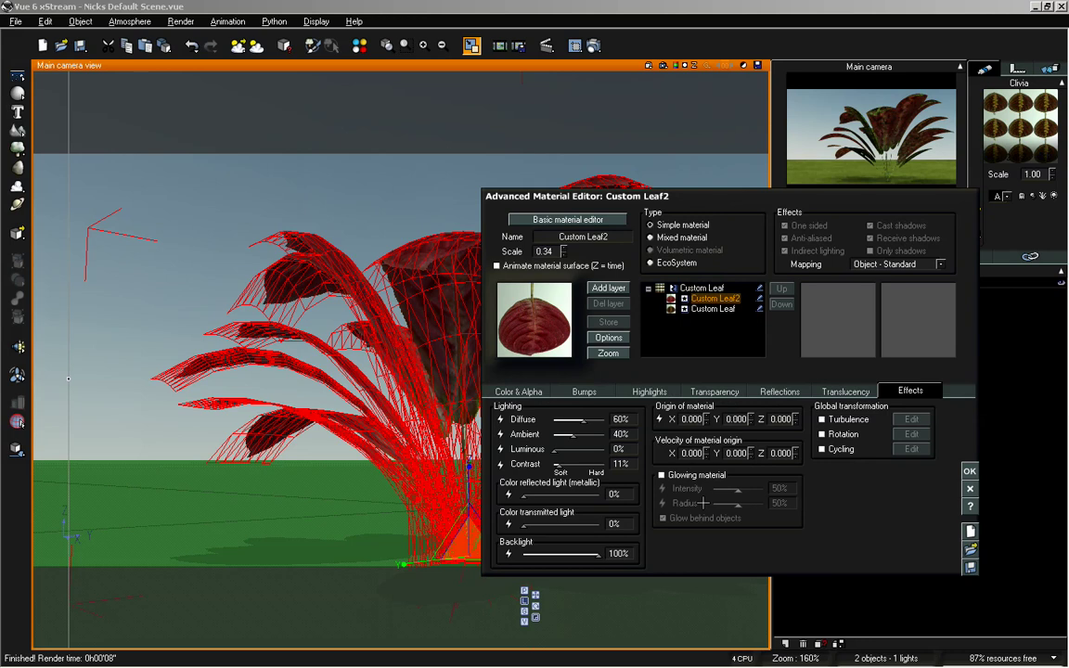
left_click(624, 552)
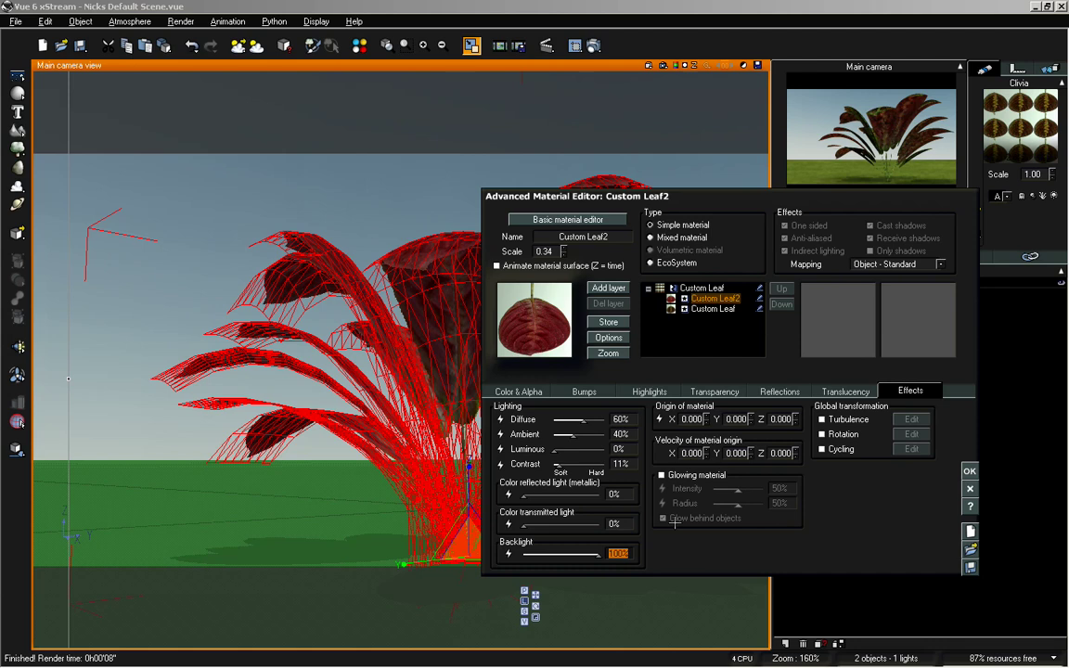
type("150")
left_click(969, 470)
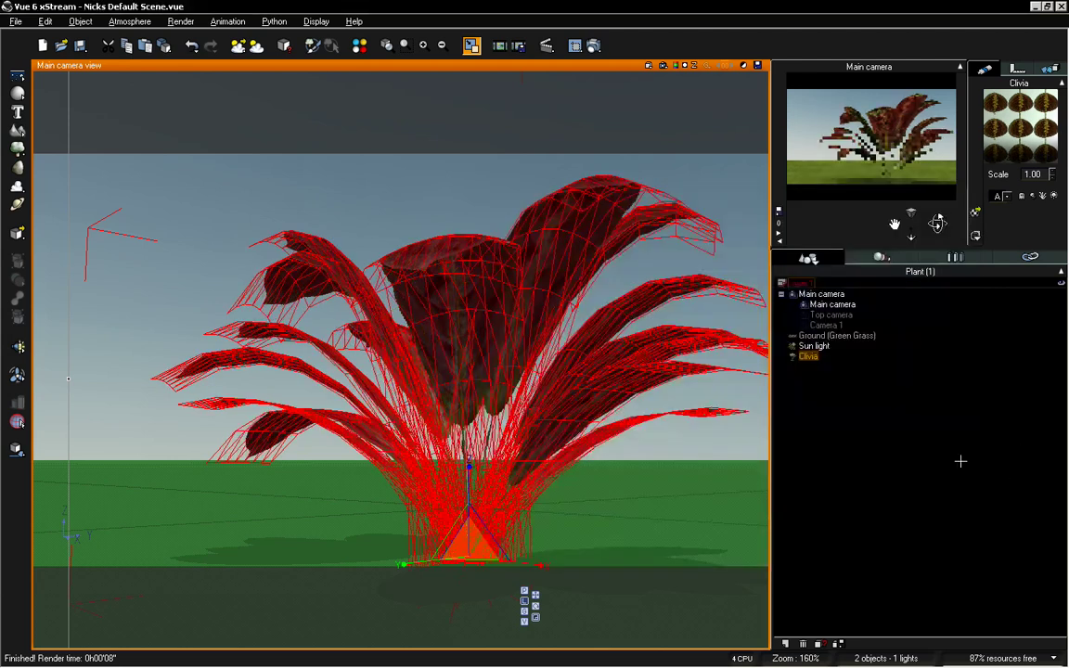
Step: Render a low side view of the Clivia at 800x450 in Broadcast quality, accept the post-render options, and dismiss the render display
left_click_drag(940, 226, 937, 223)
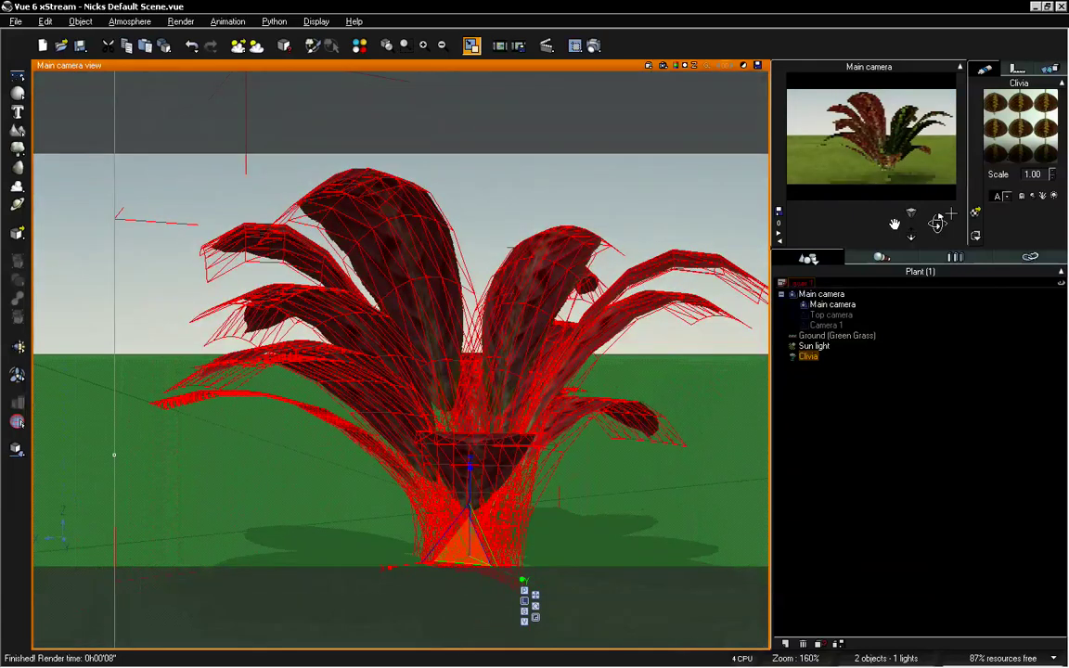
right_click(593, 44)
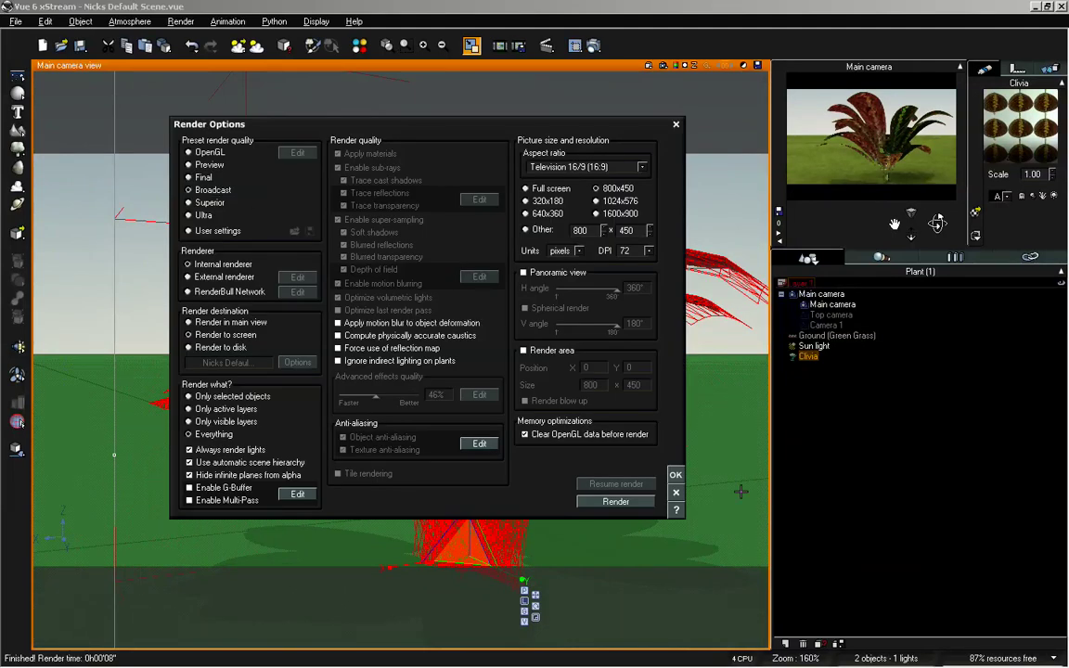
left_click(640, 501)
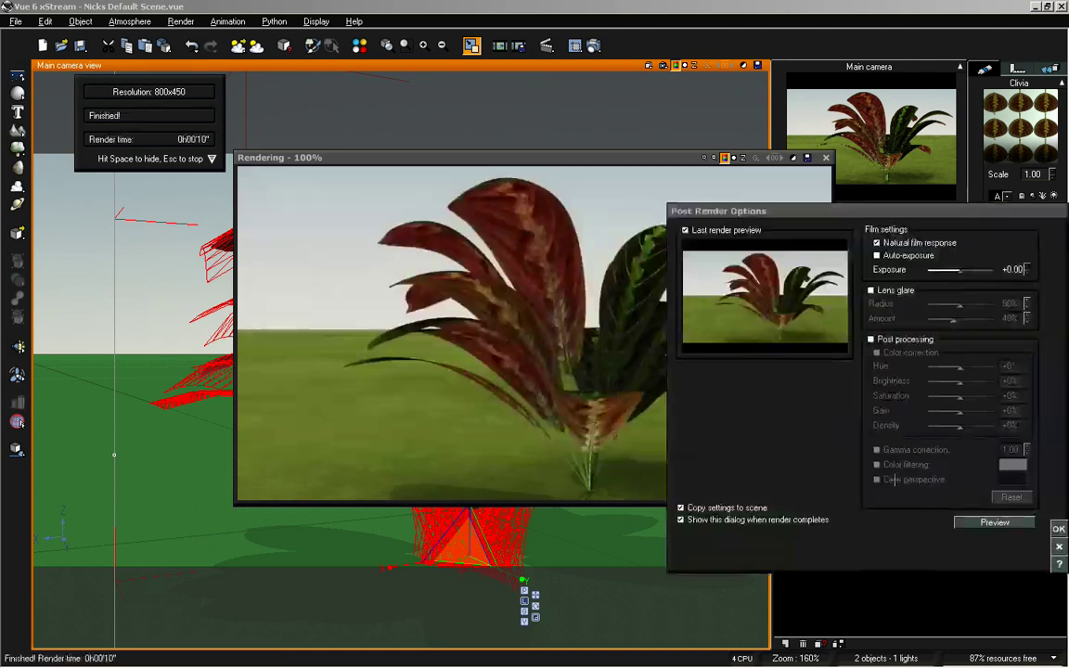
left_click(1059, 530)
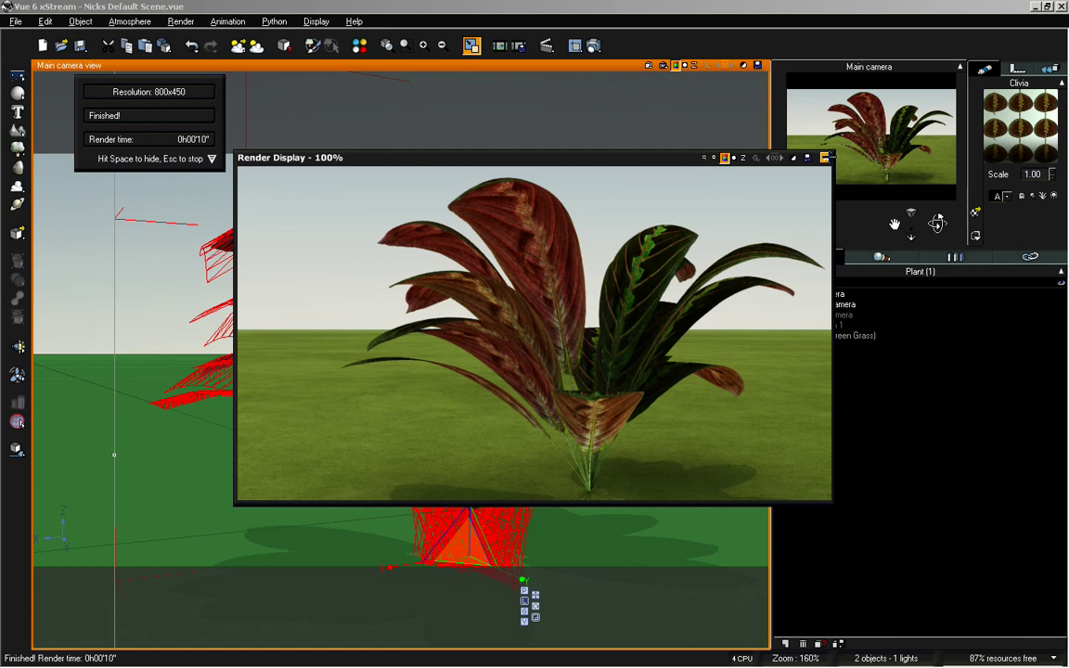
key("space")
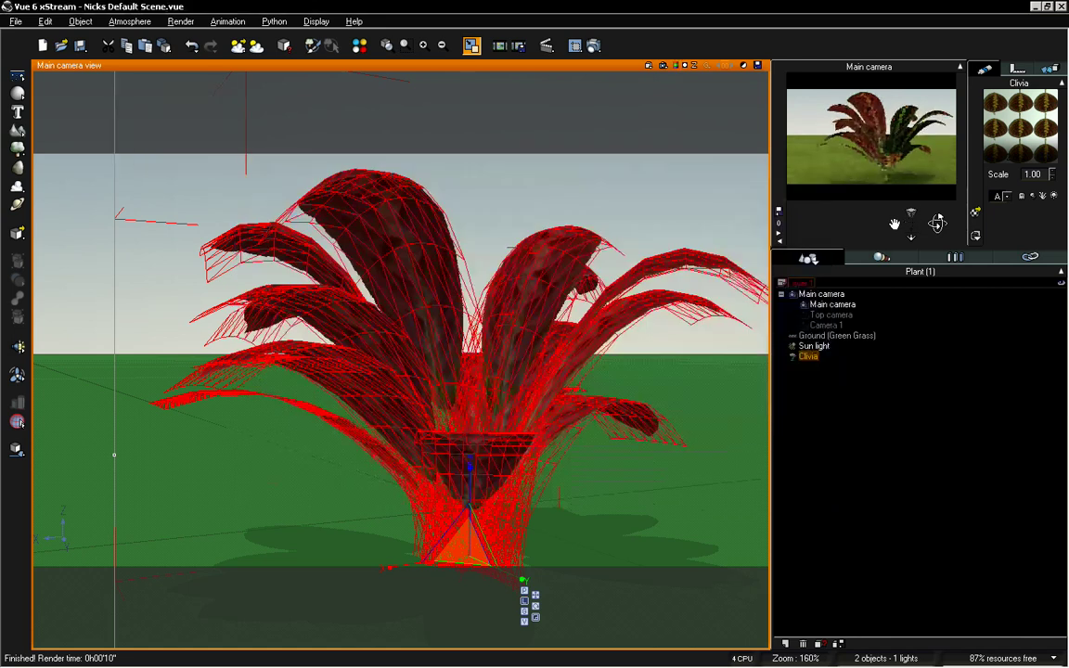
Step: Swap Material 1 and Material 2 in the Clivia's mixed leaf material and accept the change
left_click_drag(911, 225, 926, 325)
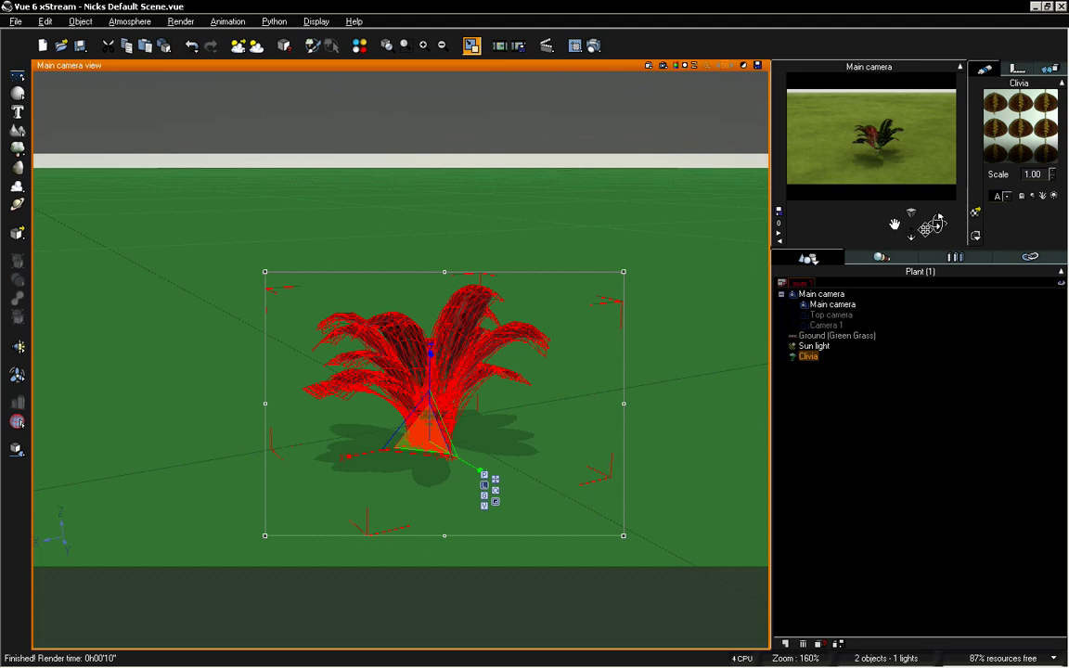
left_click_drag(937, 223, 909, 234)
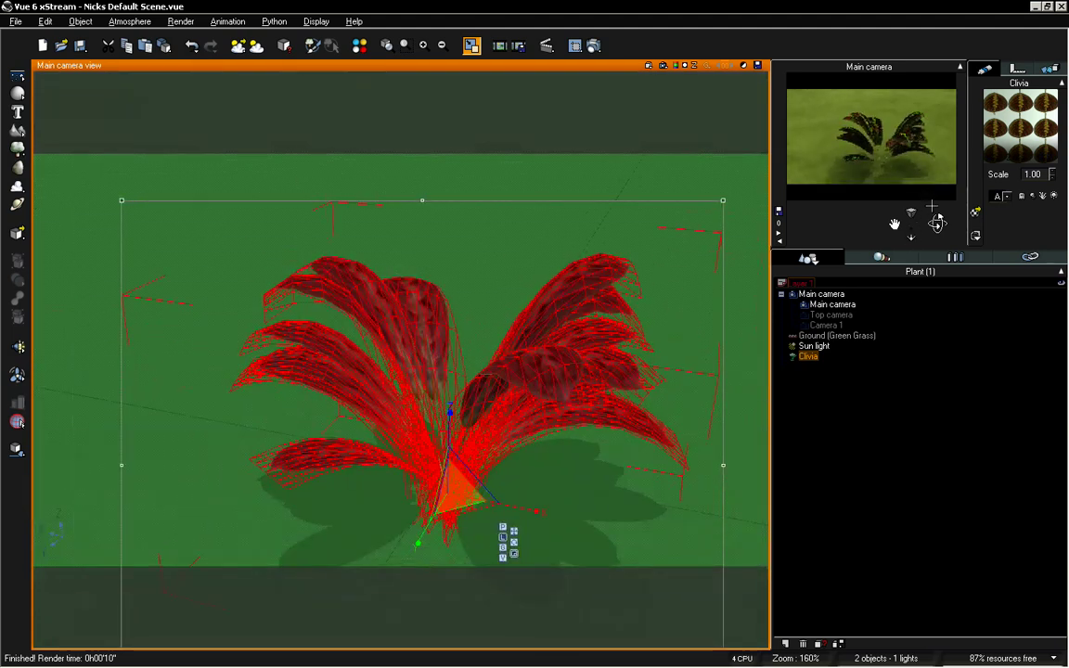
left_click_drag(938, 223, 937, 222)
double_click(1029, 109)
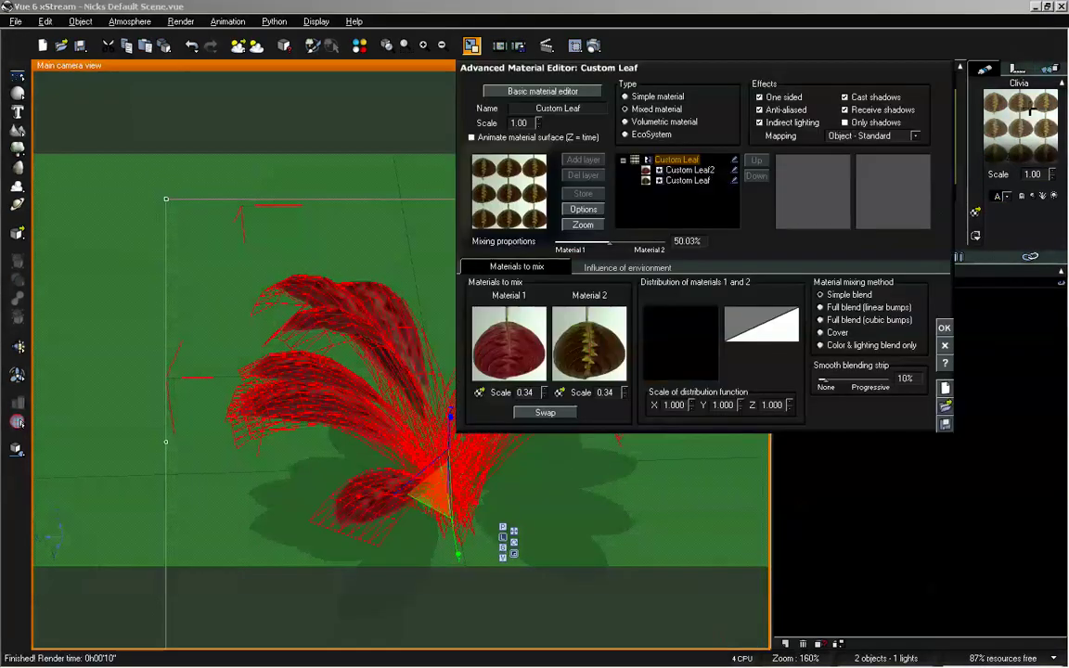
left_click(544, 412)
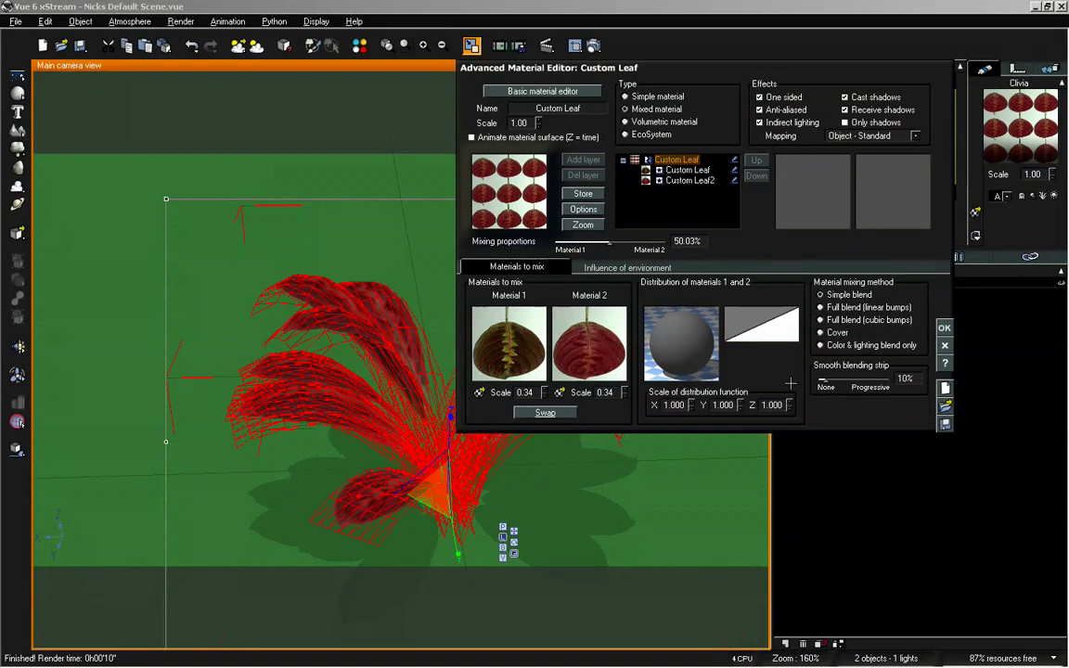
left_click(943, 327)
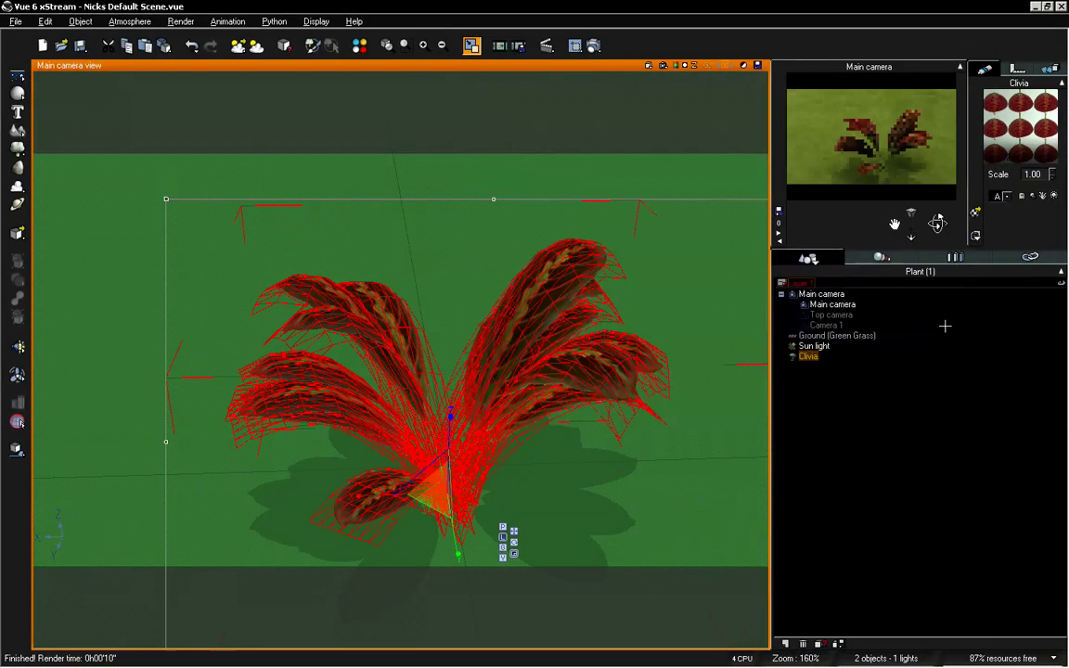
Step: Render the Clivia with swapped leaf sides from a raised camera view, accept the post-render options, and close the render display
left_click(592, 46)
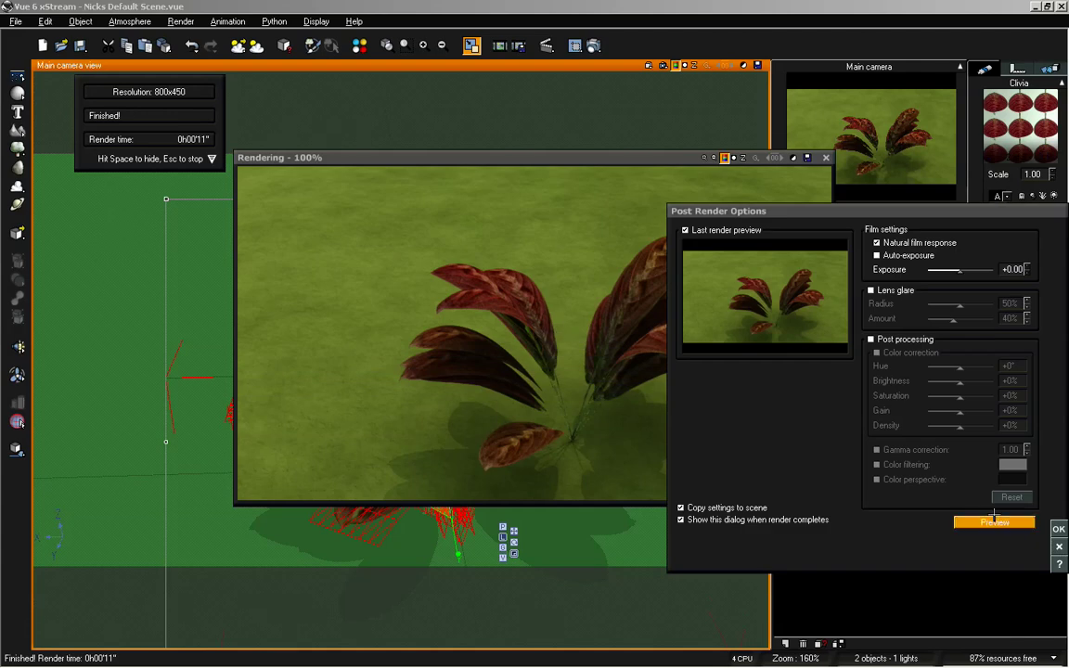
left_click(1059, 529)
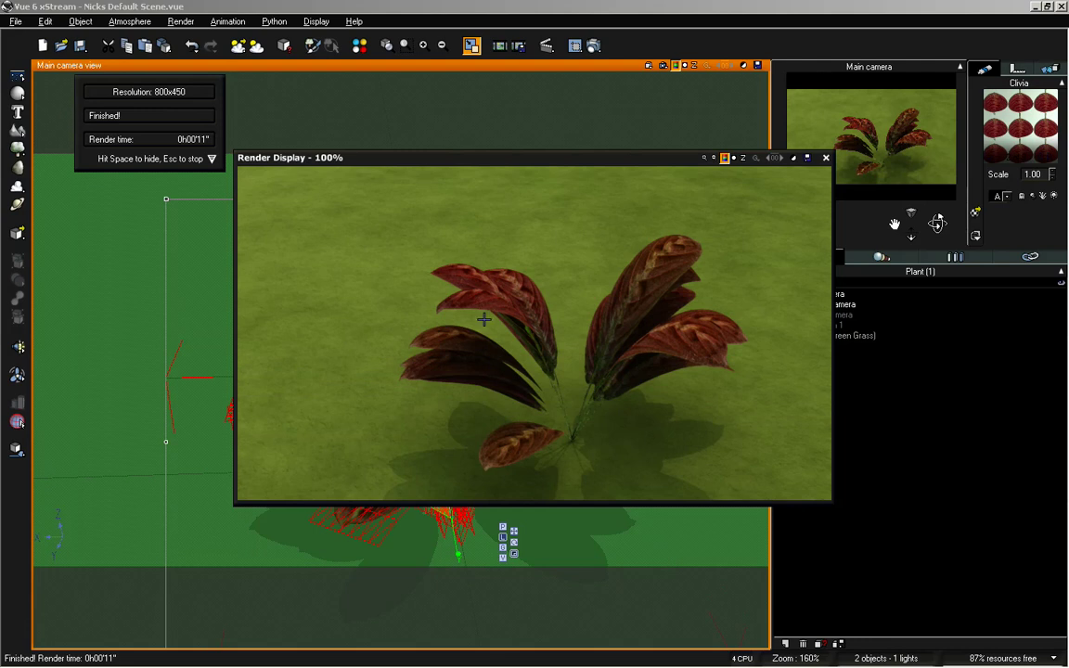
left_click(826, 157)
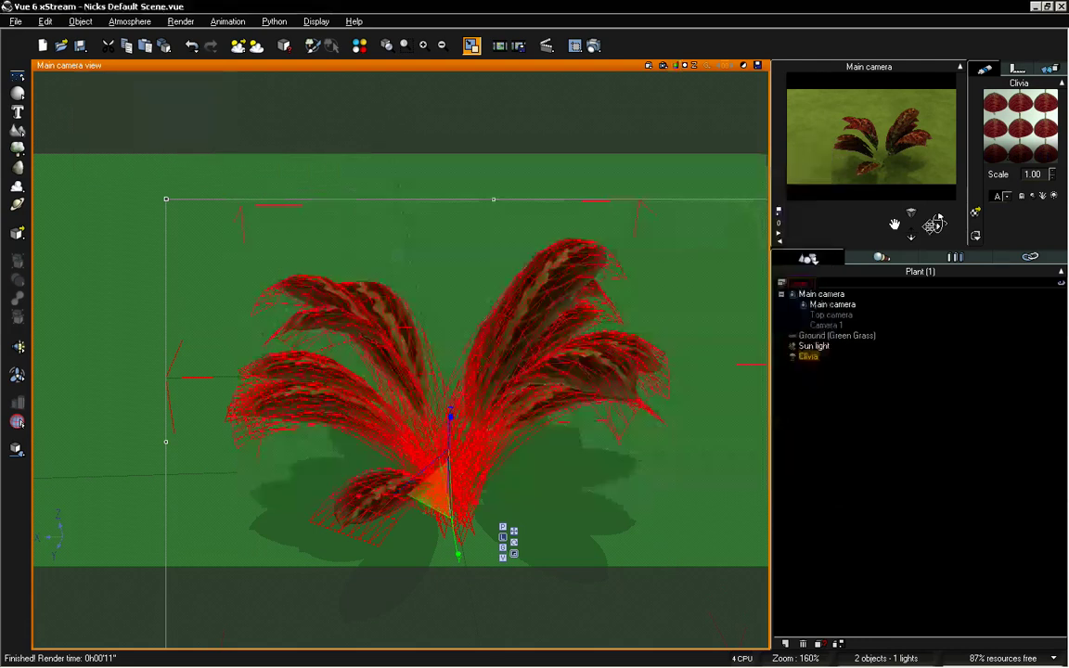
Step: Swap Material 1 and Material 2 back in the Clivia's mixed leaf material and accept the change
mouse_move(932, 225)
left_mouse_down()
mouse_move(934, 236)
mouse_move(937, 223)
left_mouse_up()
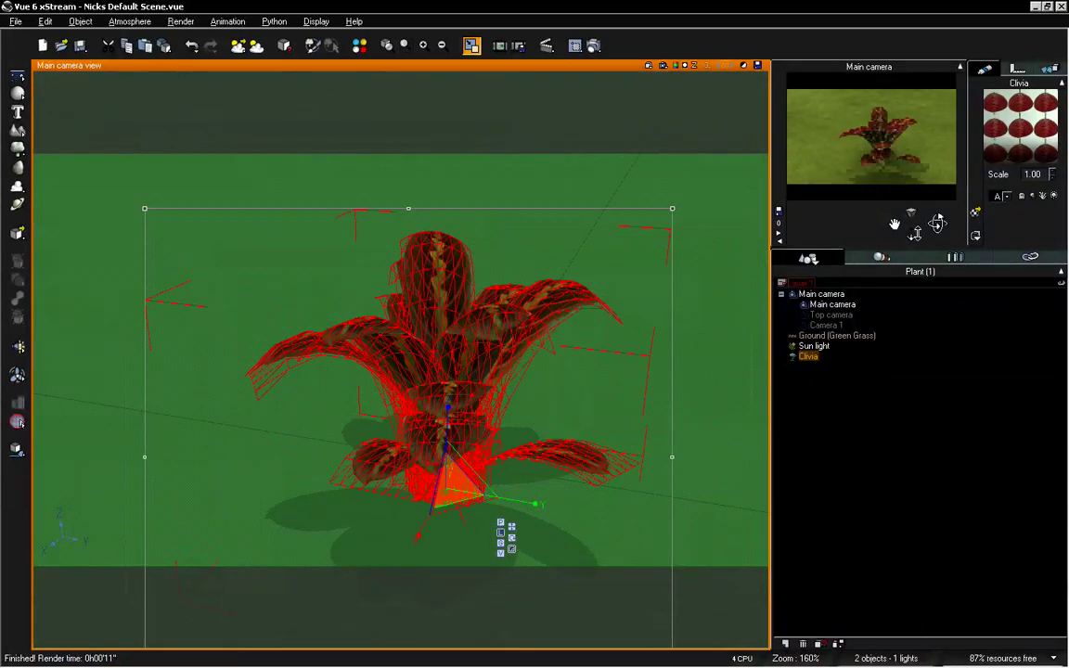
left_click_drag(897, 225, 896, 225)
double_click(1018, 130)
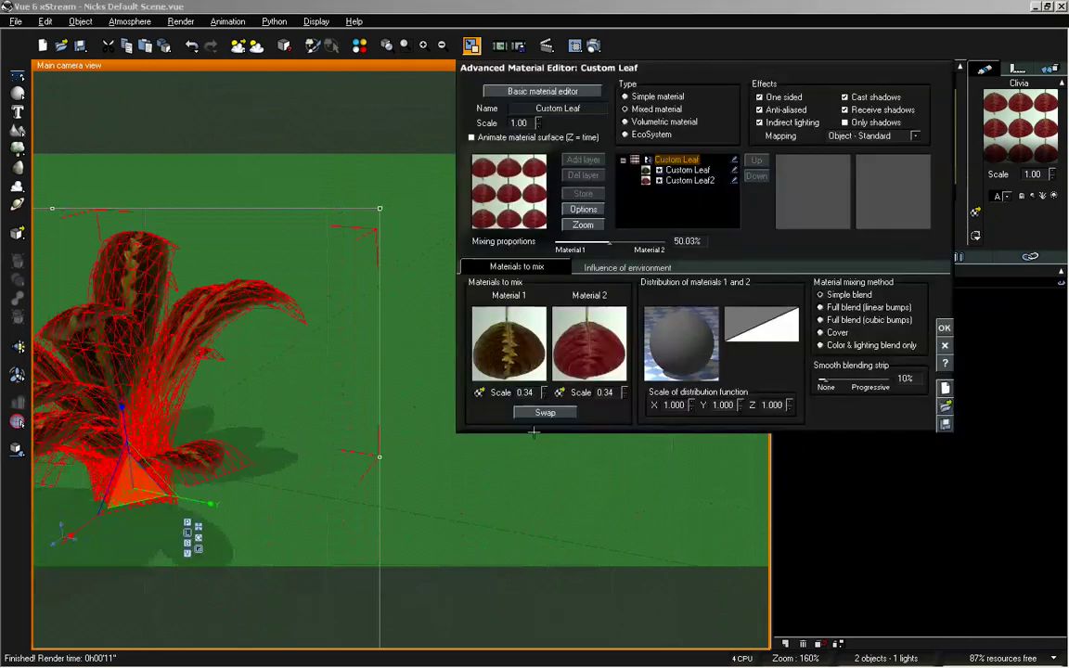
left_click(545, 412)
left_click(944, 327)
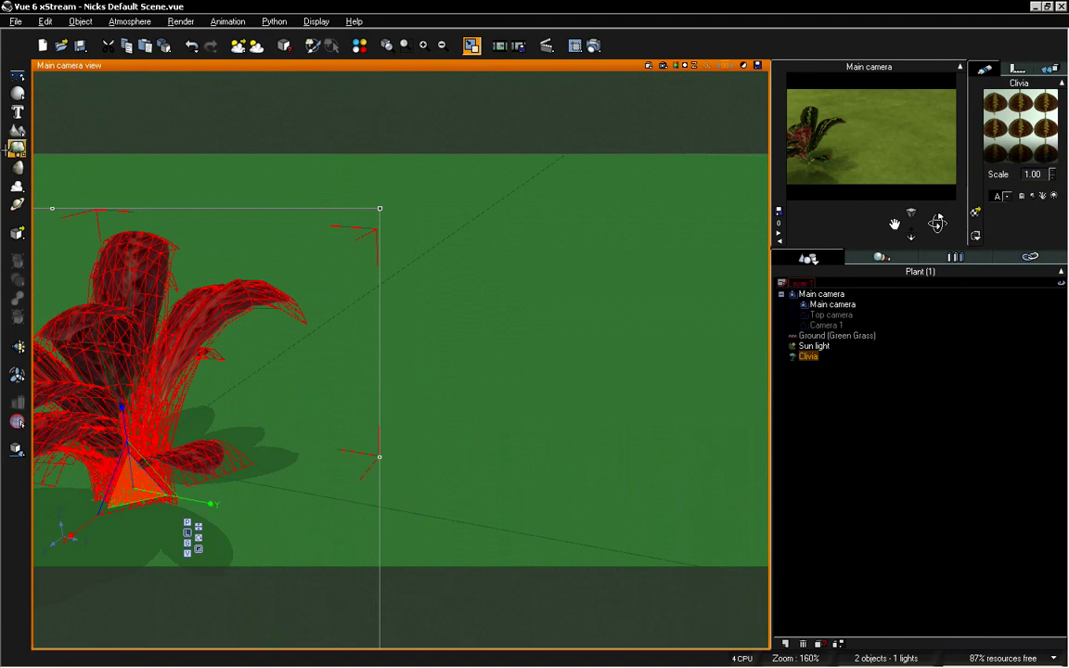
Step: Add an Aralia from the Plants collection and move it to the open ground beside the Clivia
right_click(15, 131)
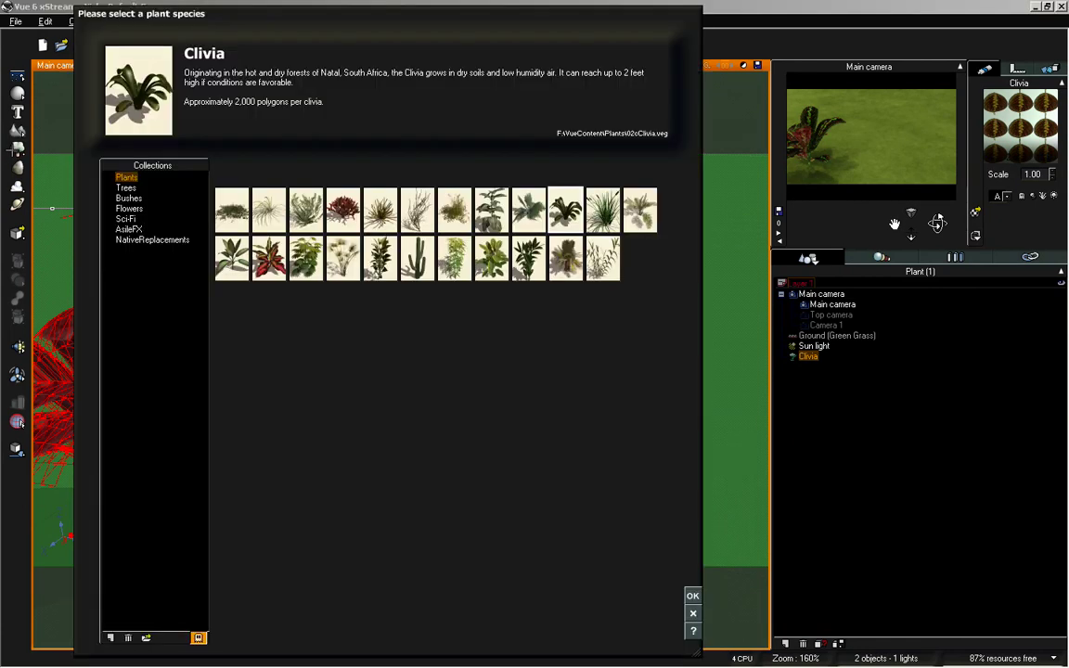
left_click(532, 262)
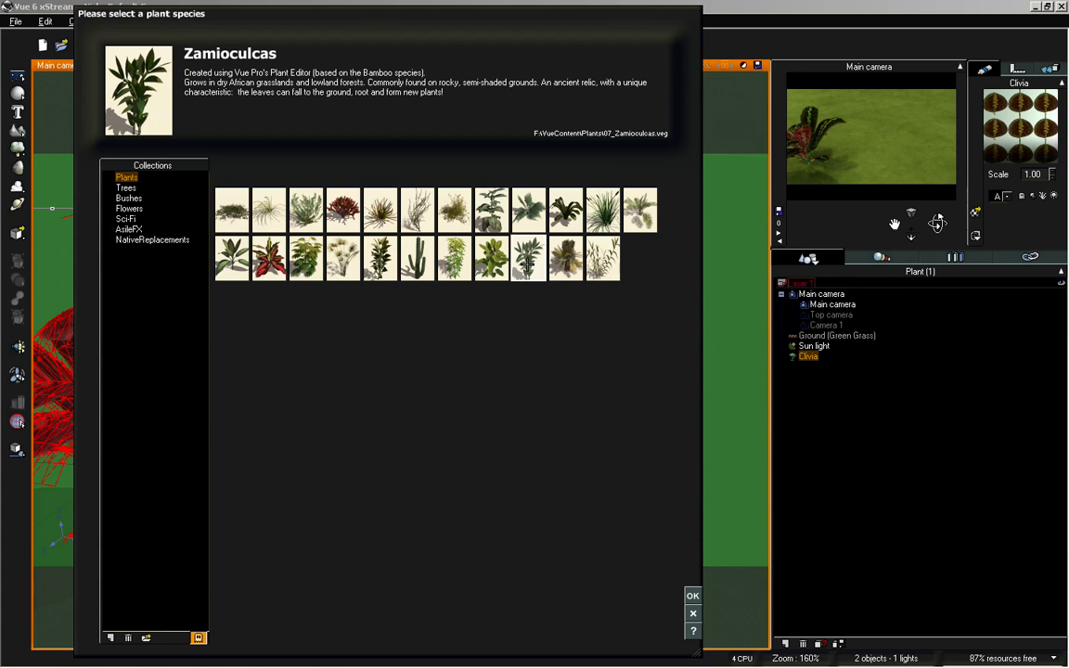
left_click(639, 210)
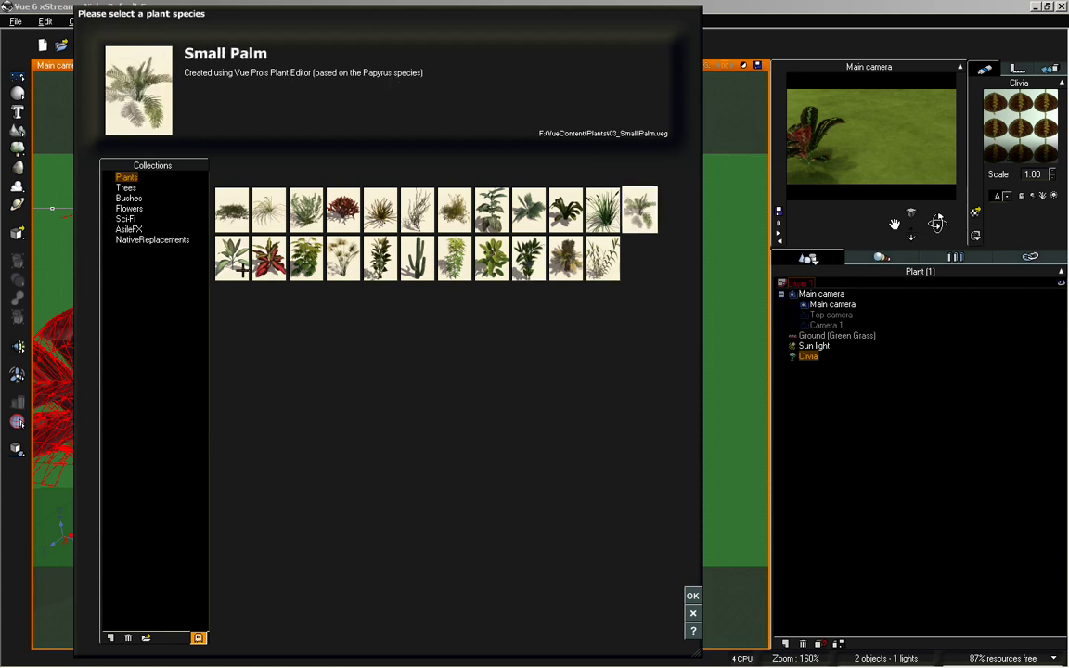
left_click(223, 244)
left_click(274, 268)
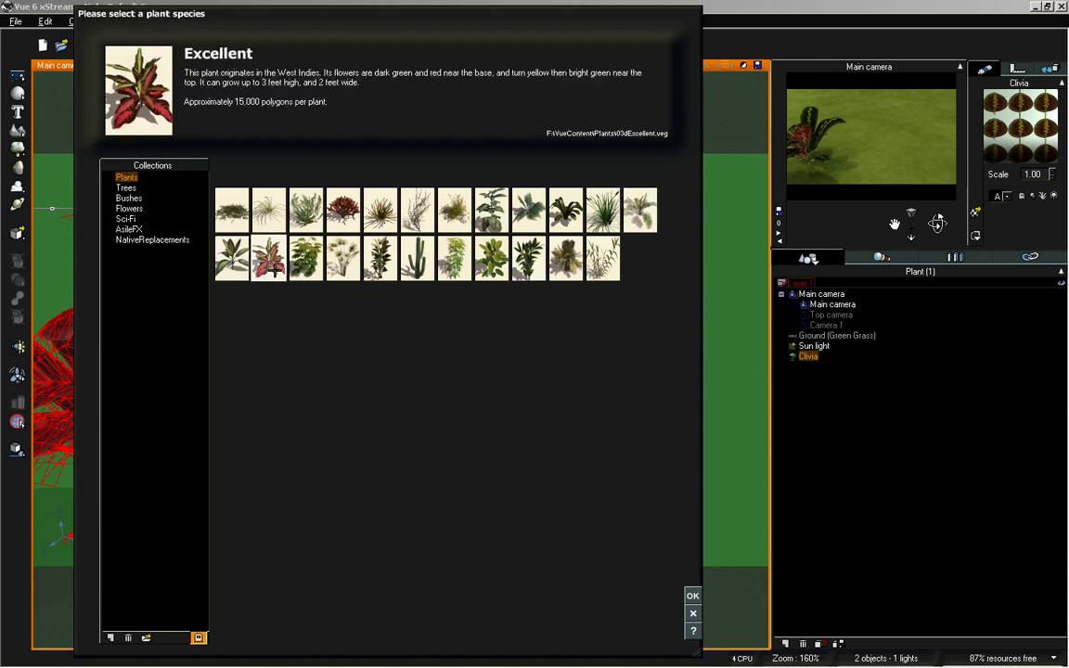
left_click(304, 268)
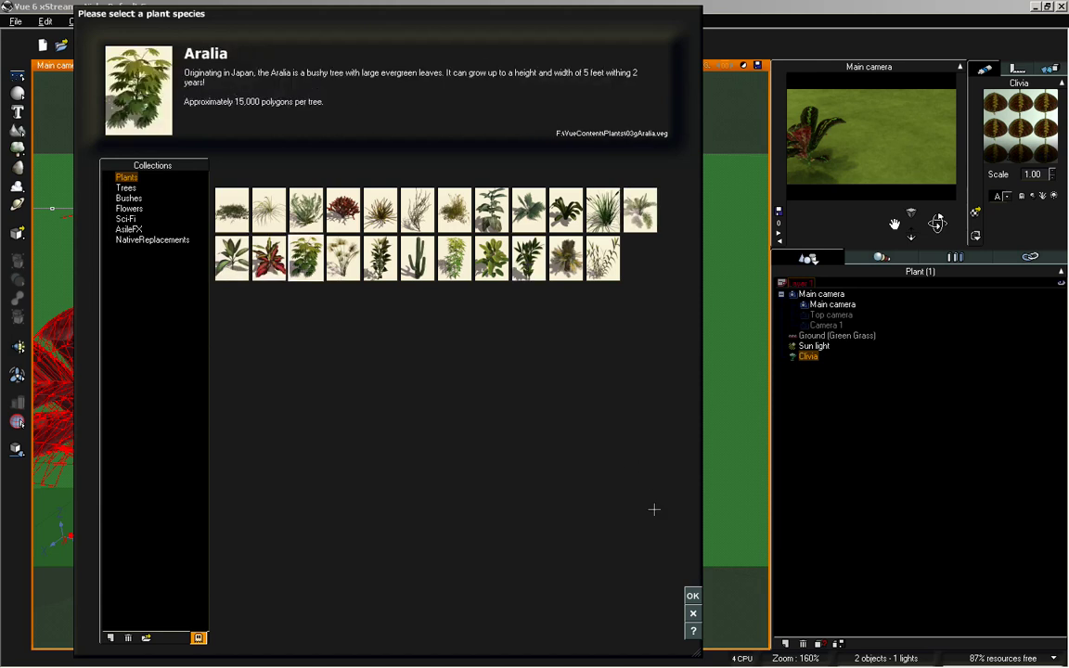
left_click(692, 595)
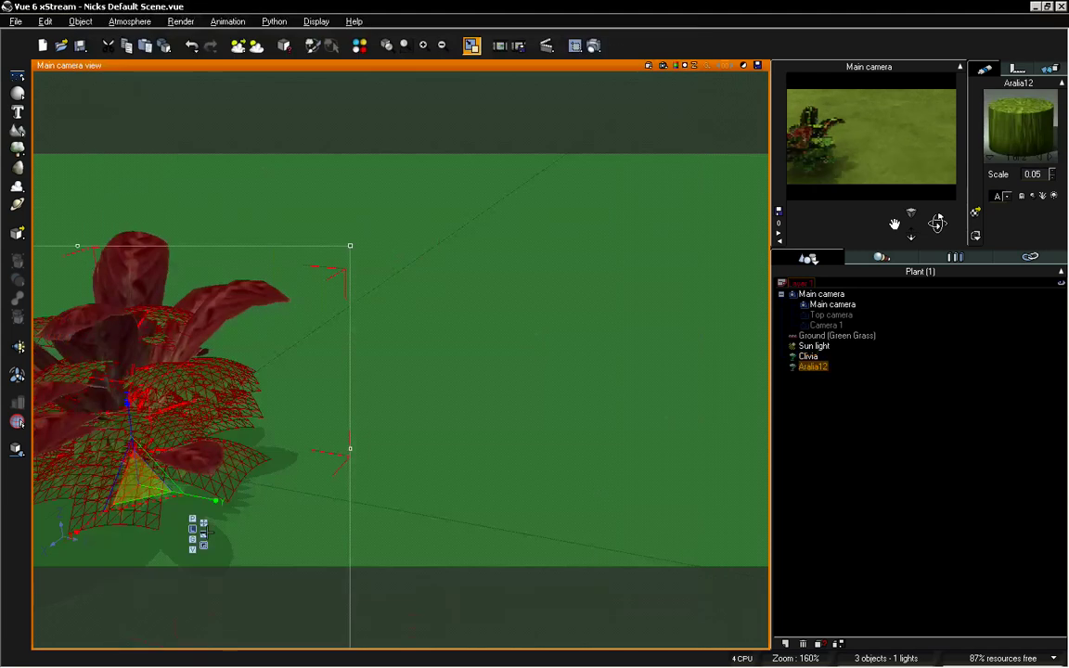
left_click_drag(204, 498, 544, 445)
Step: Copy the Clivia's Custom Leaf material and paste it over the Aralia's Aralia Leaf material
left_click(809, 356)
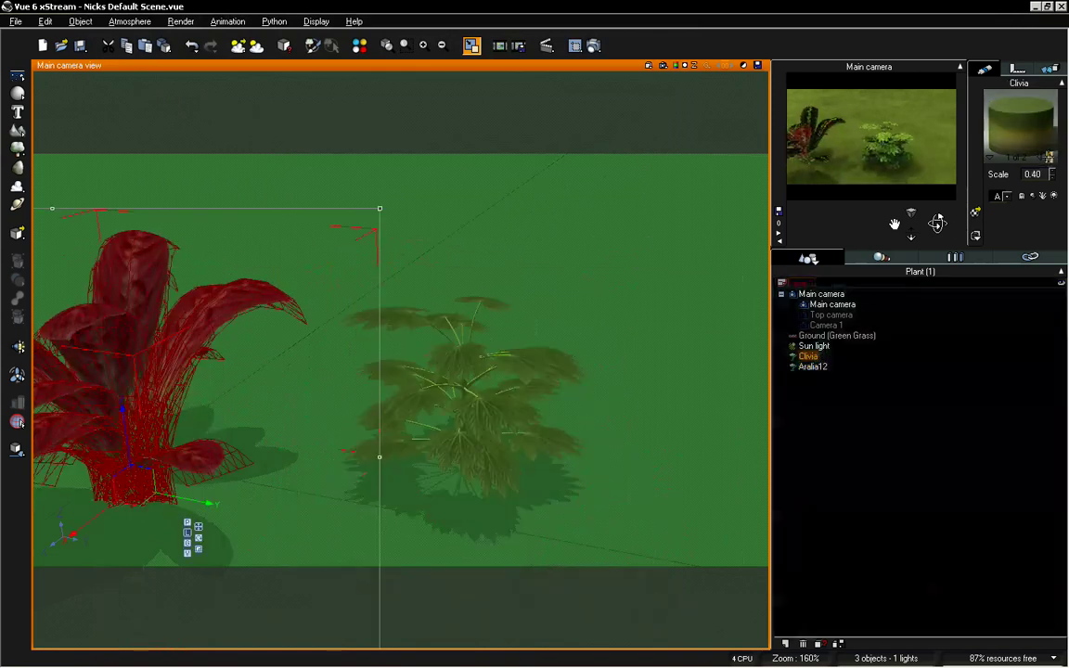
left_click(1019, 104)
mouse_move(919, 128)
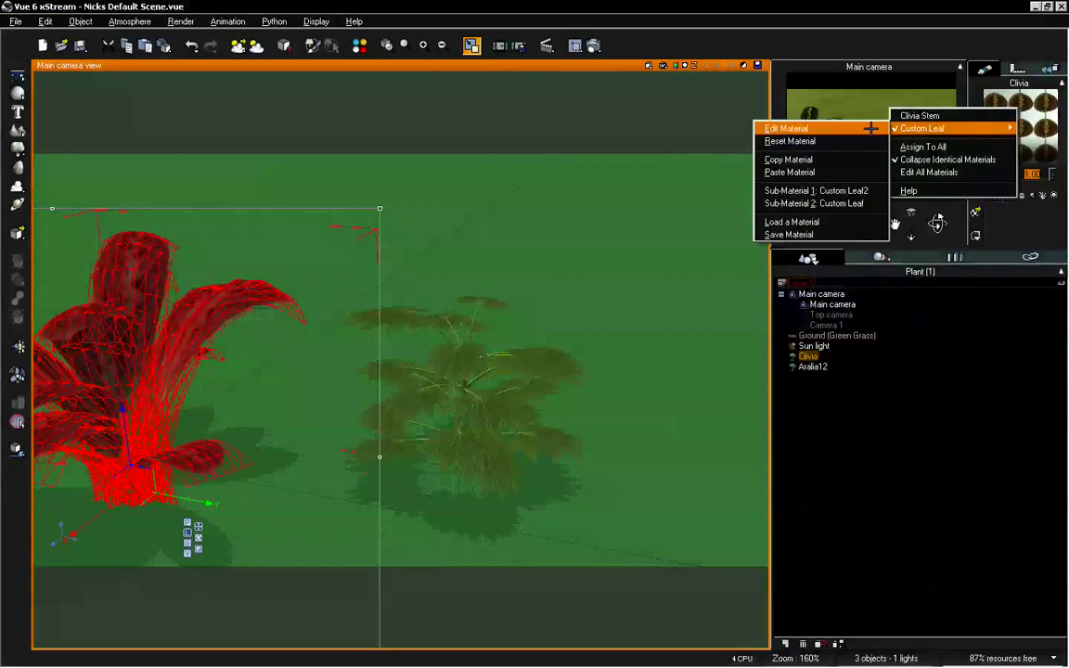
left_click(814, 160)
left_click(813, 367)
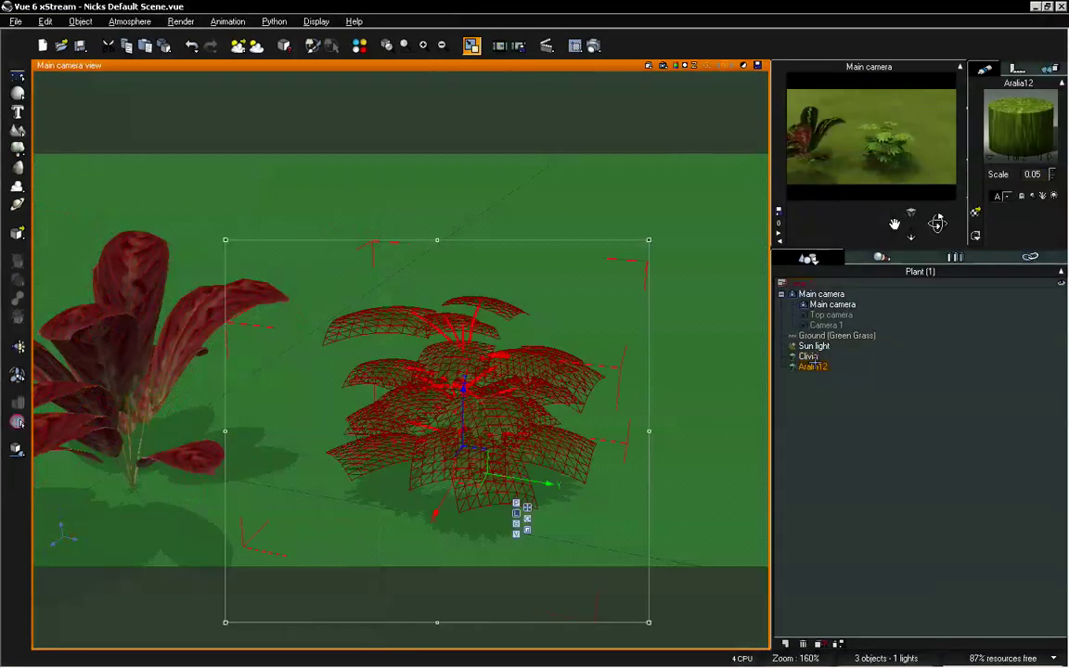
left_click(1049, 156)
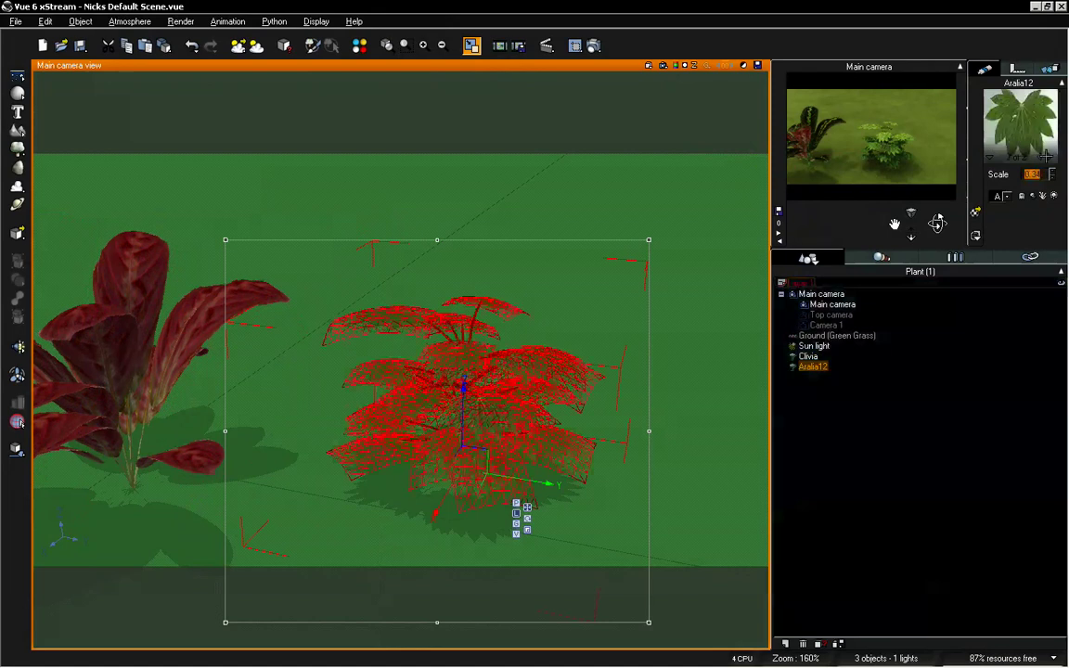
right_click(1002, 102)
mouse_move(974, 121)
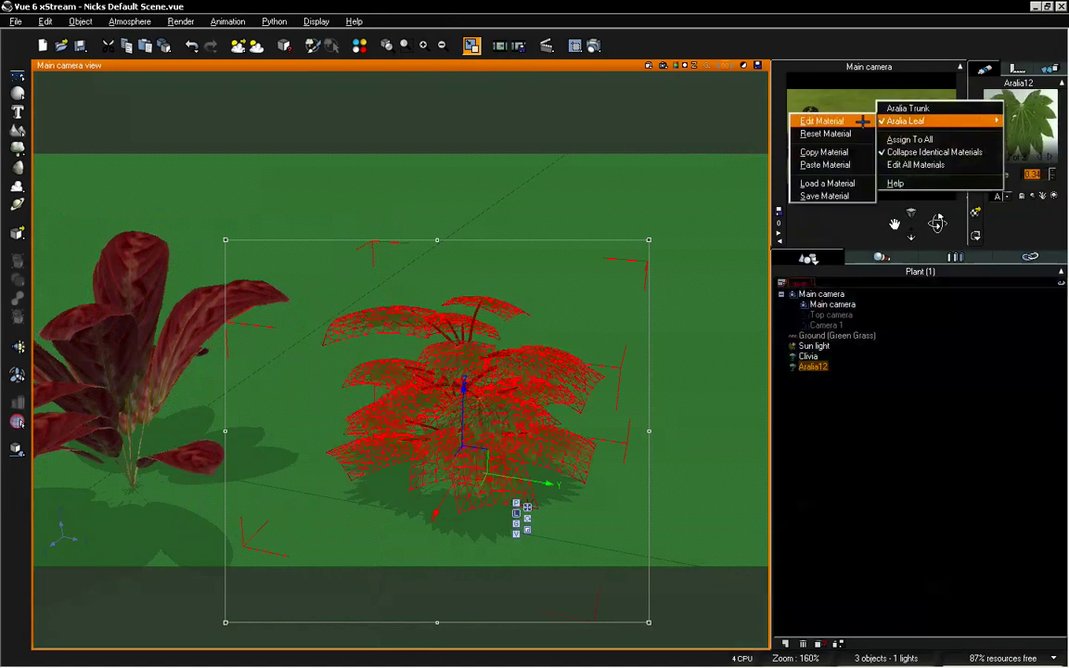
left_click(836, 166)
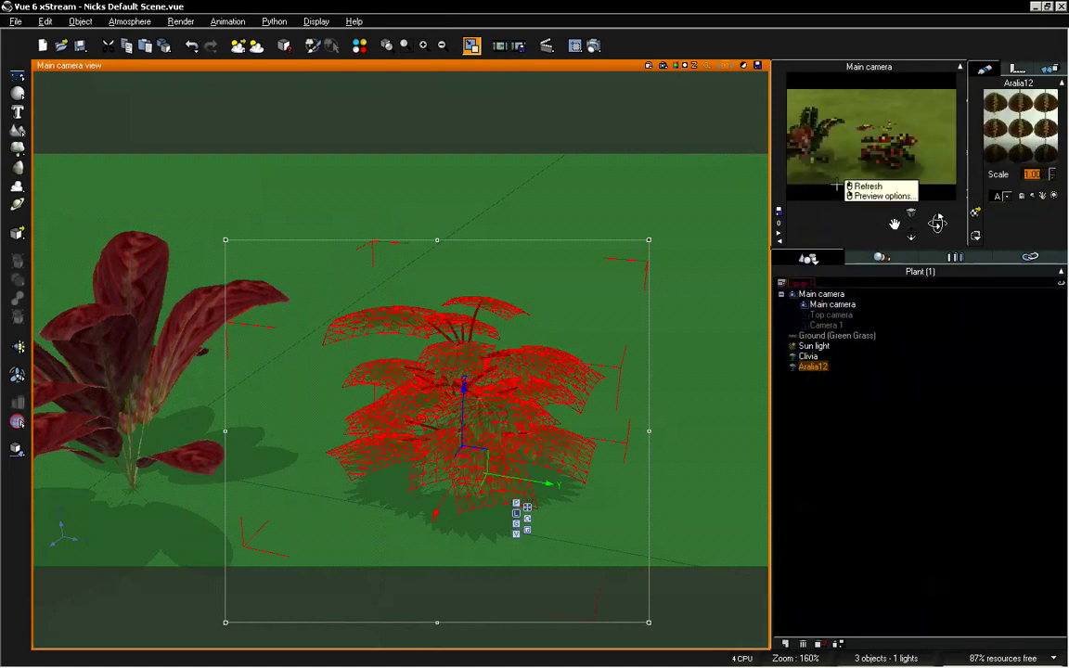
Step: Edit the Aralia's shape: leaf length -5, width -19, flexibility +100 and curl -200; branch length +7 and falloff -24
double_click(393, 365)
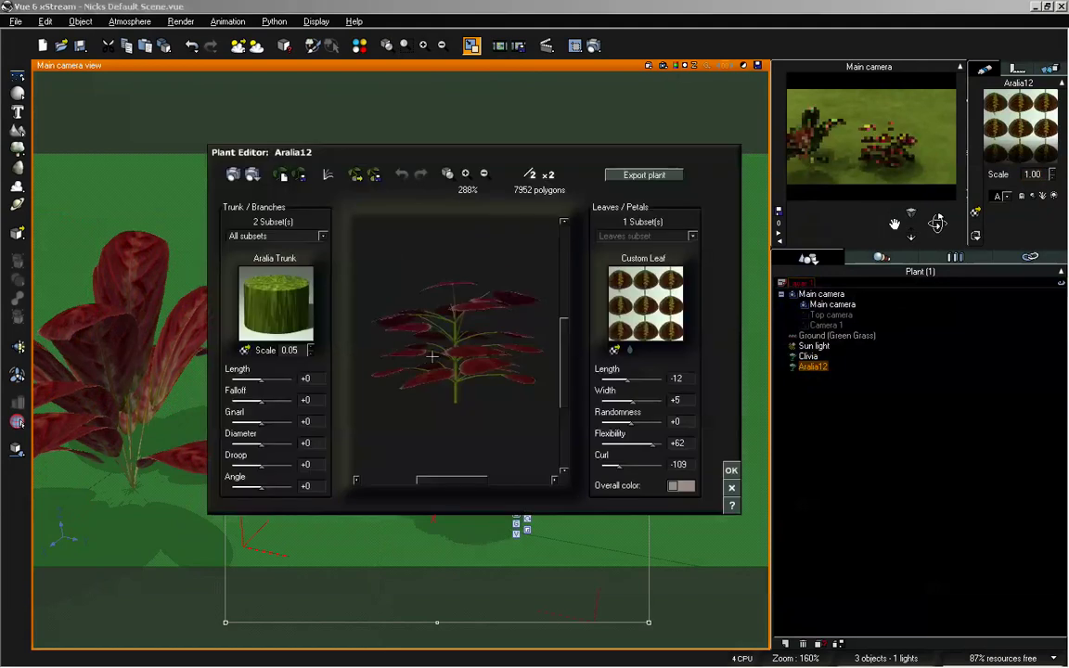
left_click_drag(418, 294, 478, 359)
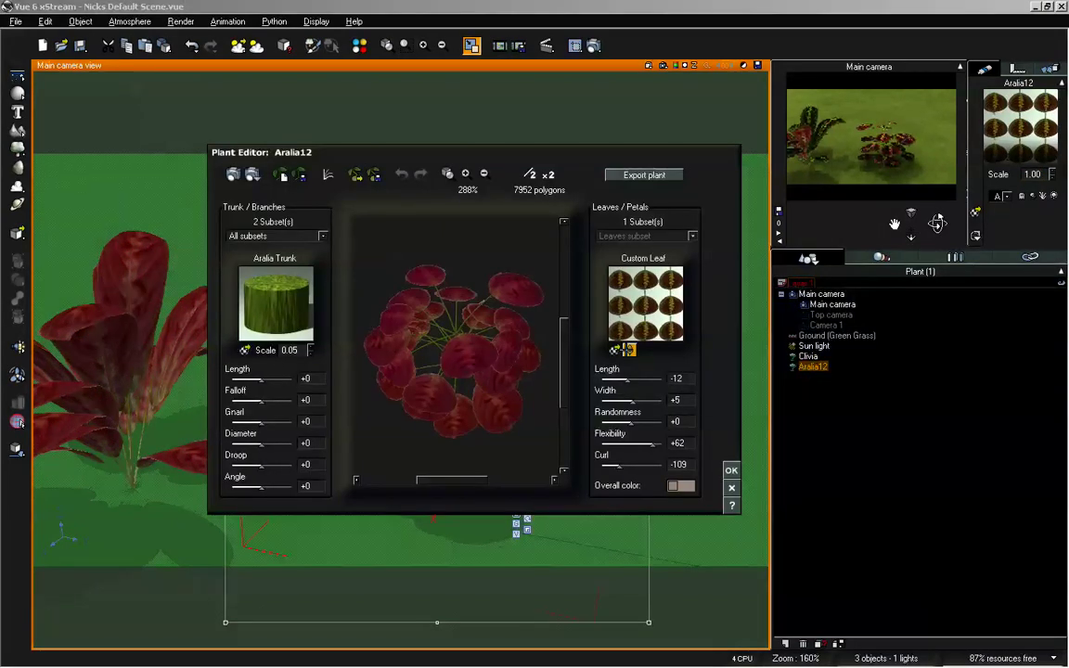
left_click(629, 350)
left_click(429, 325)
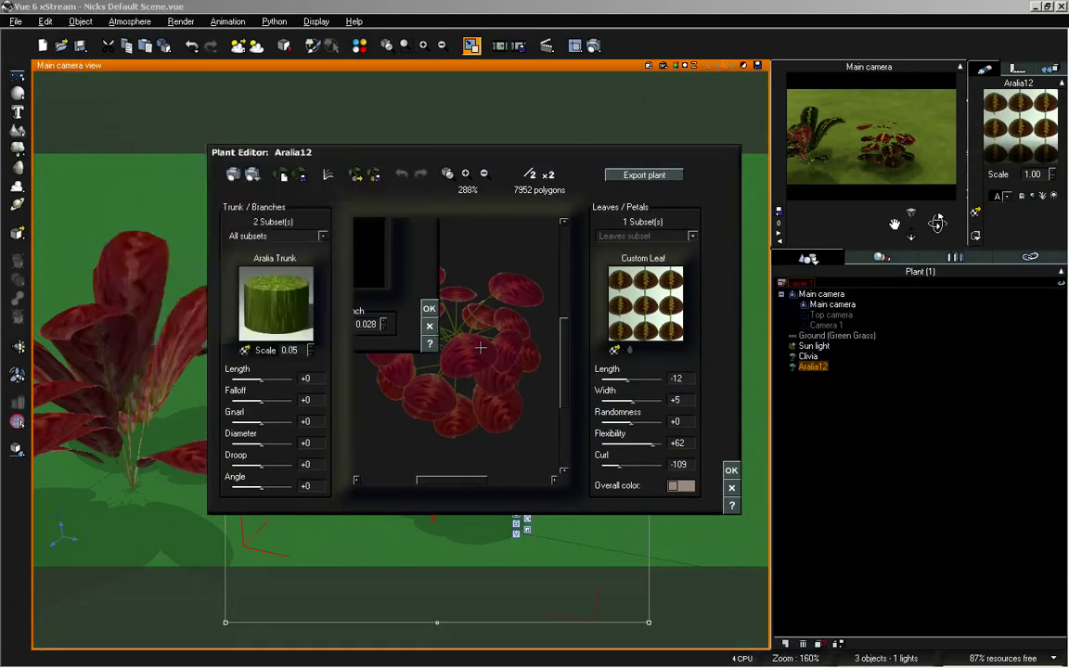
left_click_drag(480, 348, 496, 346)
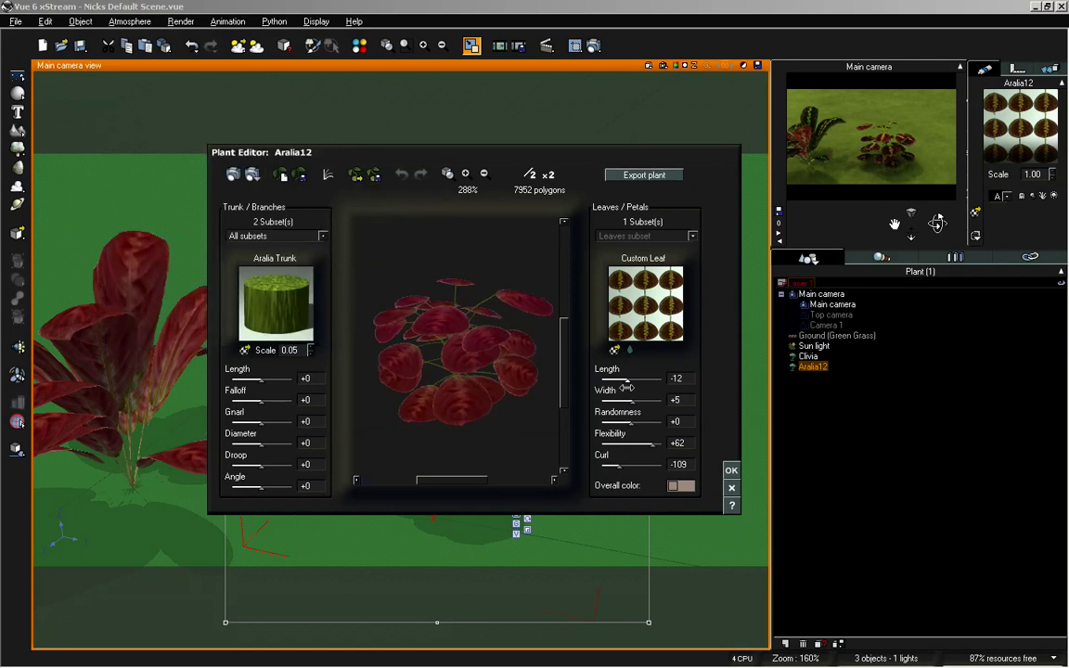
mouse_move(627, 381)
left_mouse_down()
mouse_move(636, 378)
mouse_move(627, 398)
mouse_move(631, 378)
left_mouse_up()
left_click_drag(414, 336, 415, 311)
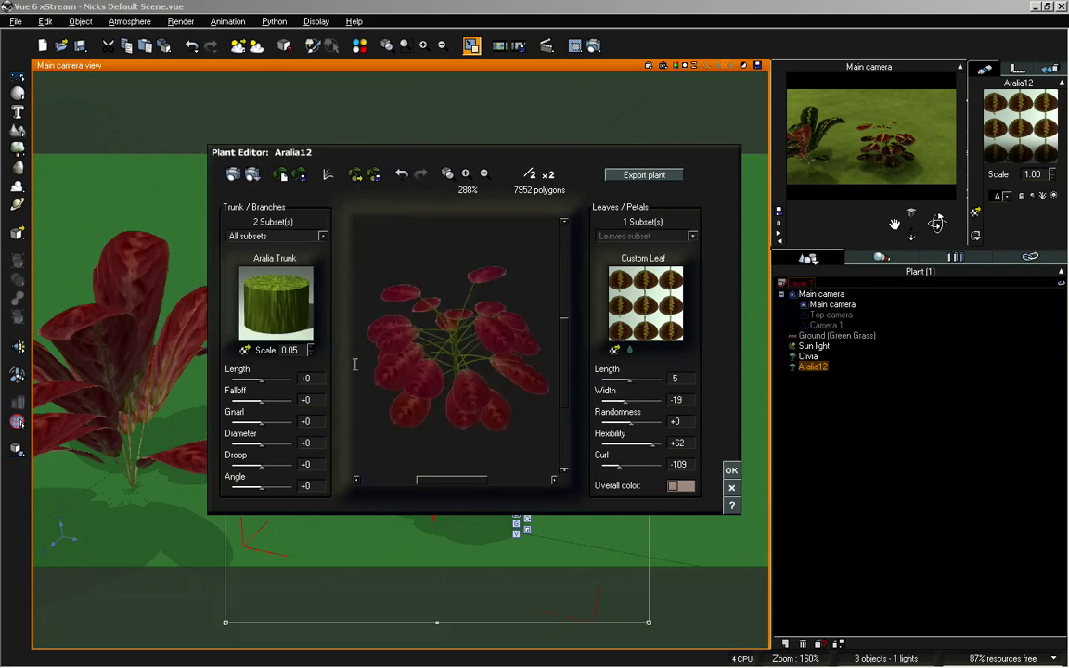
mouse_move(261, 401)
left_mouse_down()
mouse_move(283, 400)
mouse_move(263, 401)
mouse_move(260, 381)
mouse_move(271, 380)
left_mouse_up()
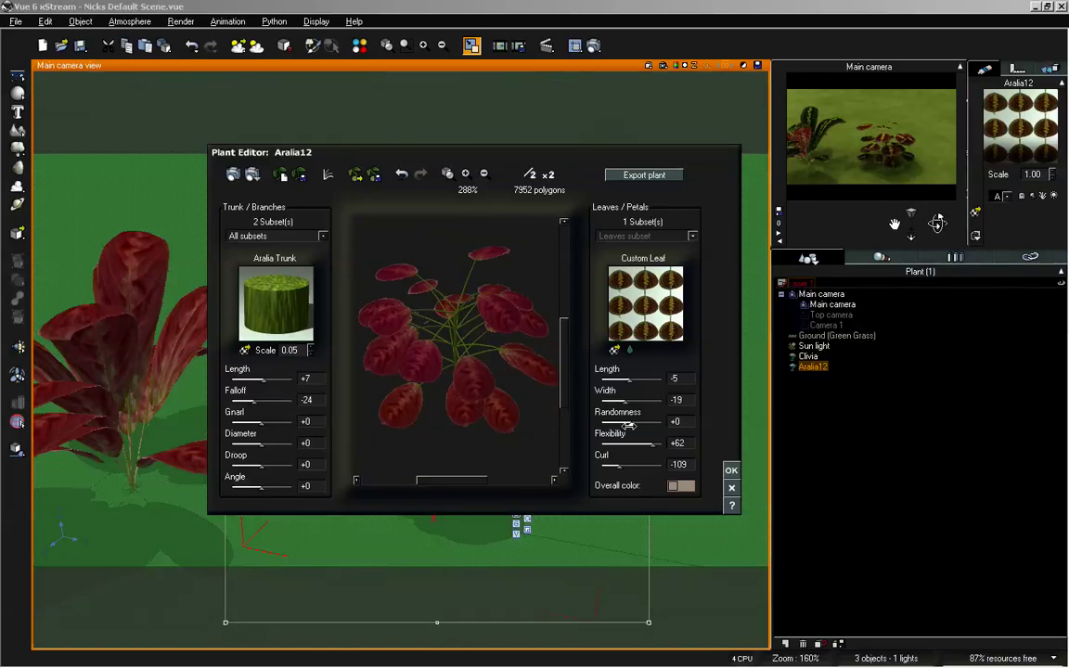
left_click_drag(657, 444, 613, 461)
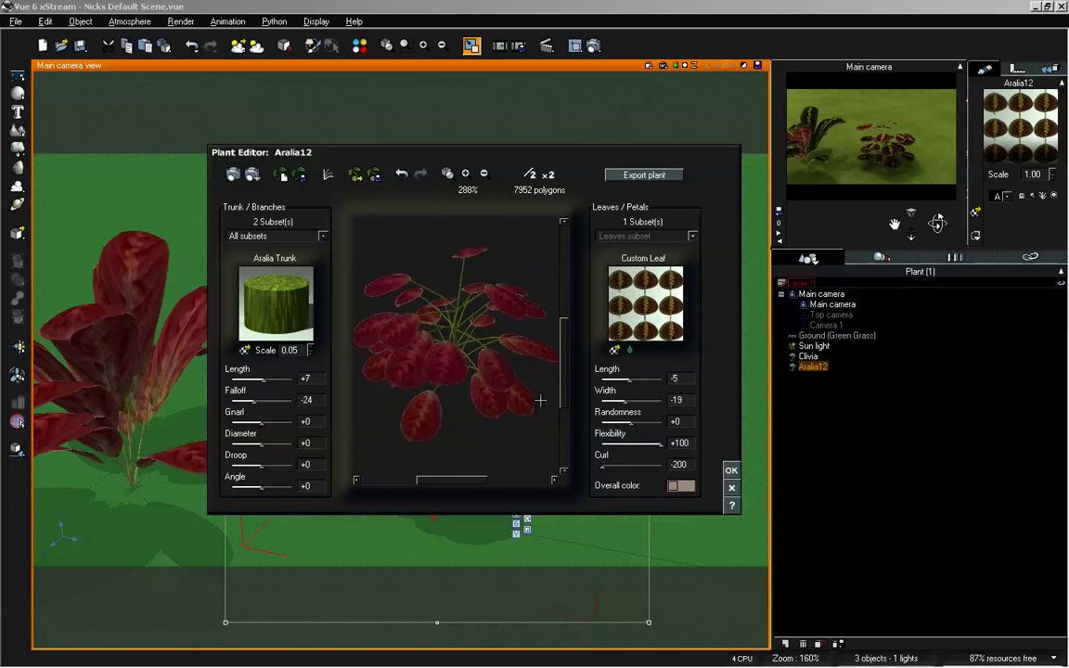
Step: Generate a new variation of the edited Aralia, fit it in the preview, and accept the plant changes
left_click(281, 174)
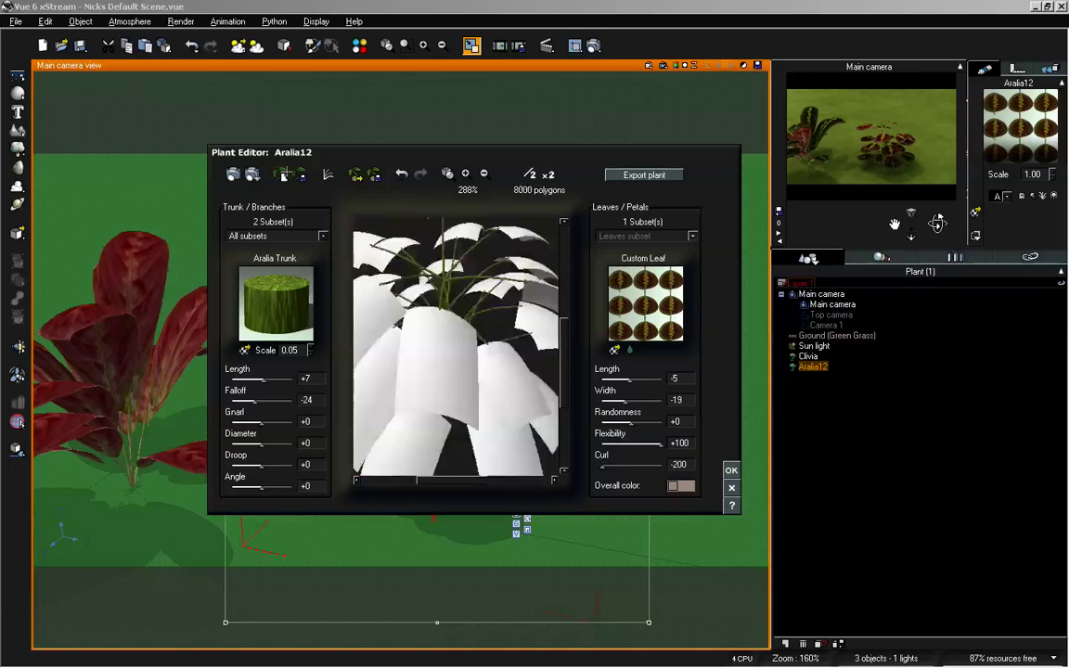
left_click(447, 174)
left_click(731, 469)
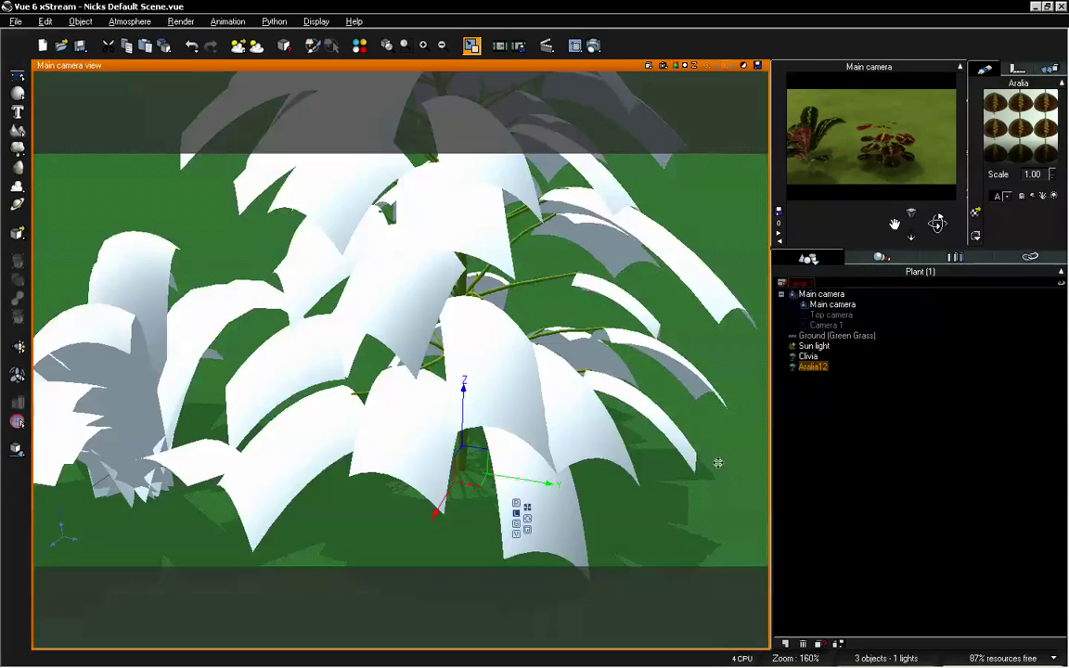
Step: Reposition the main camera to a low angle framing the Aralia against the sky with the Clivia beside it
left_click_drag(913, 239, 956, 382)
left_click(956, 381)
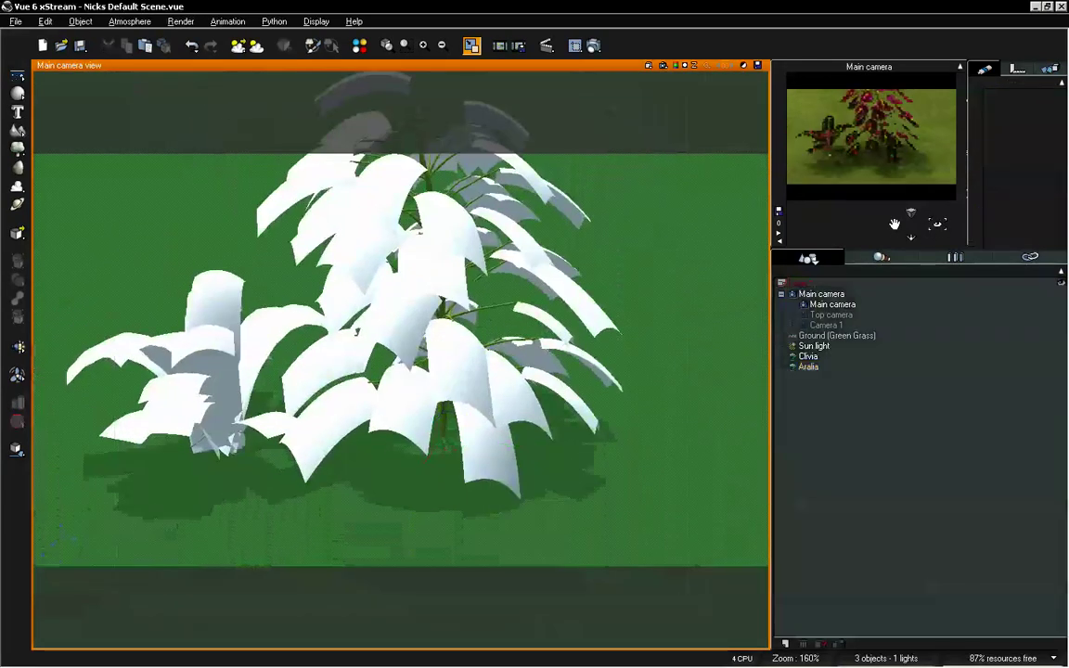
left_click_drag(936, 223, 929, 196)
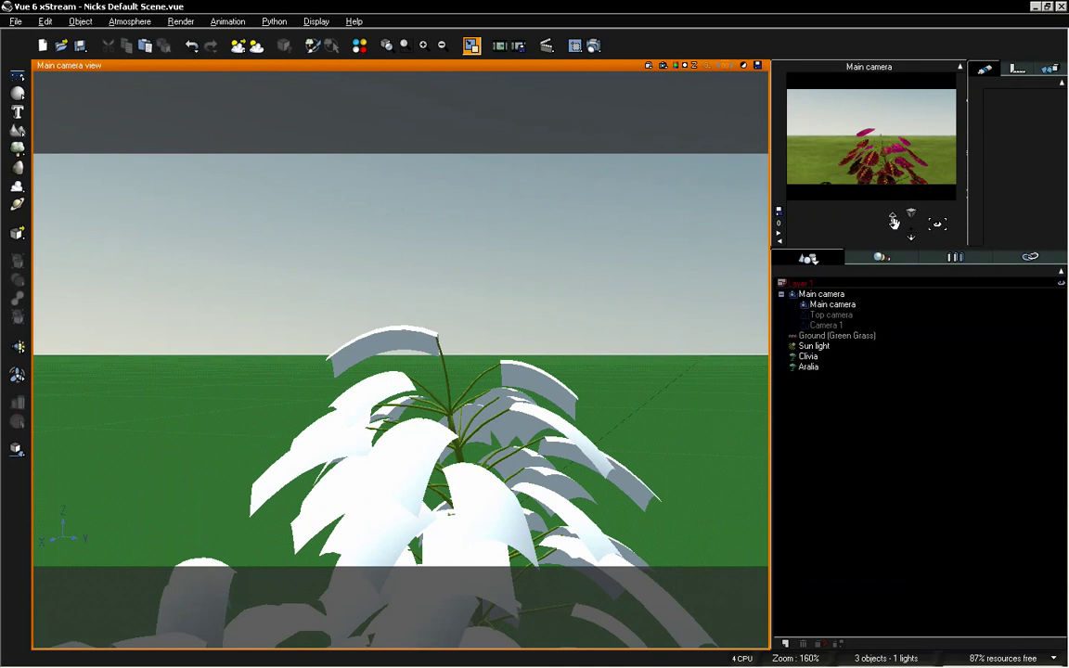
left_click_drag(893, 223, 937, 227)
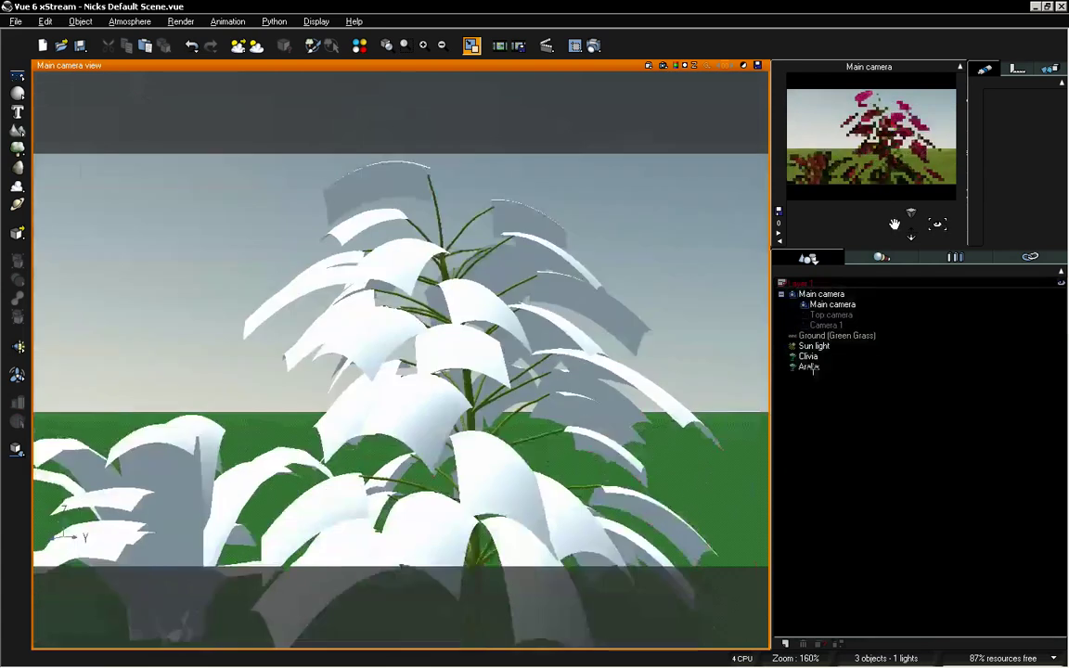
Step: Set the backlight of the Custom Leaf2 sub-material to 125%, accept the material, and close the materials summary
left_click(809, 366)
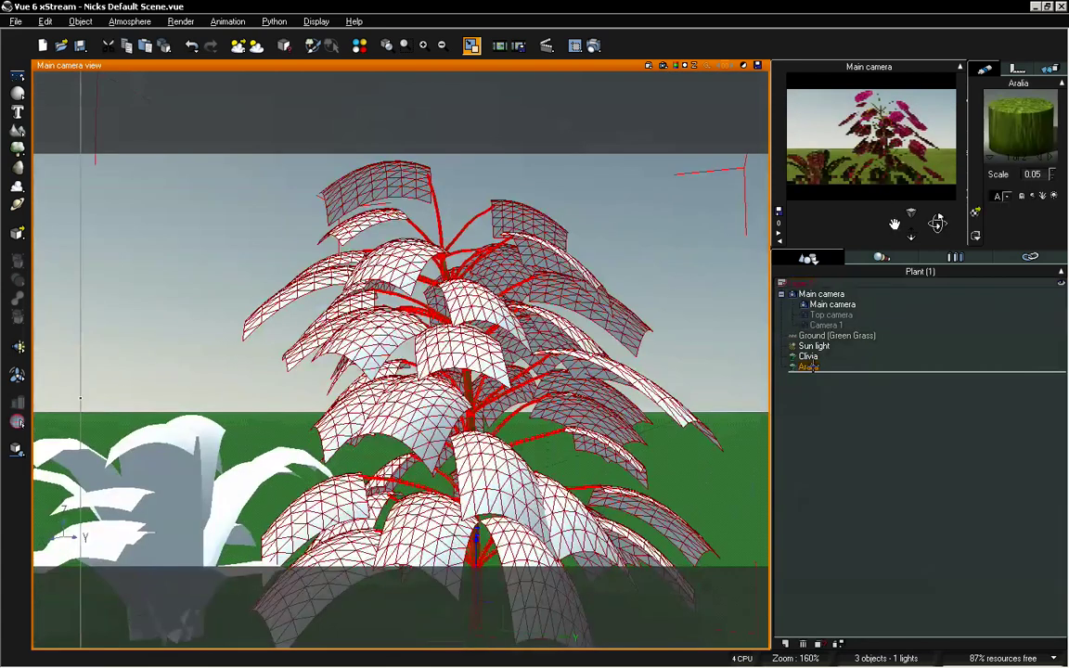
left_click(314, 45)
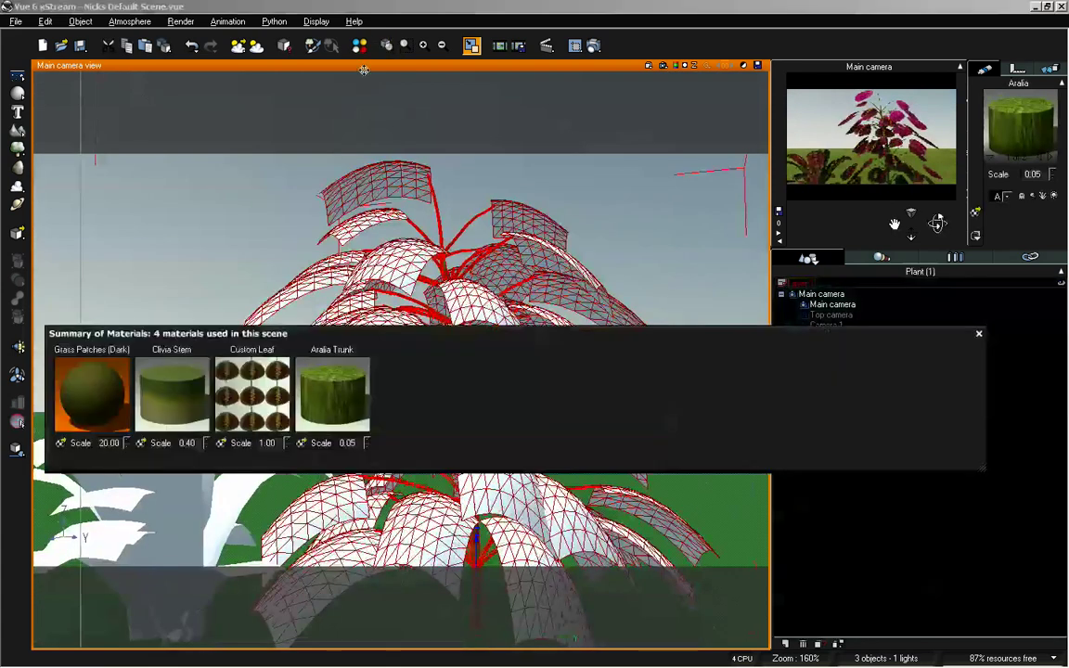
double_click(262, 402)
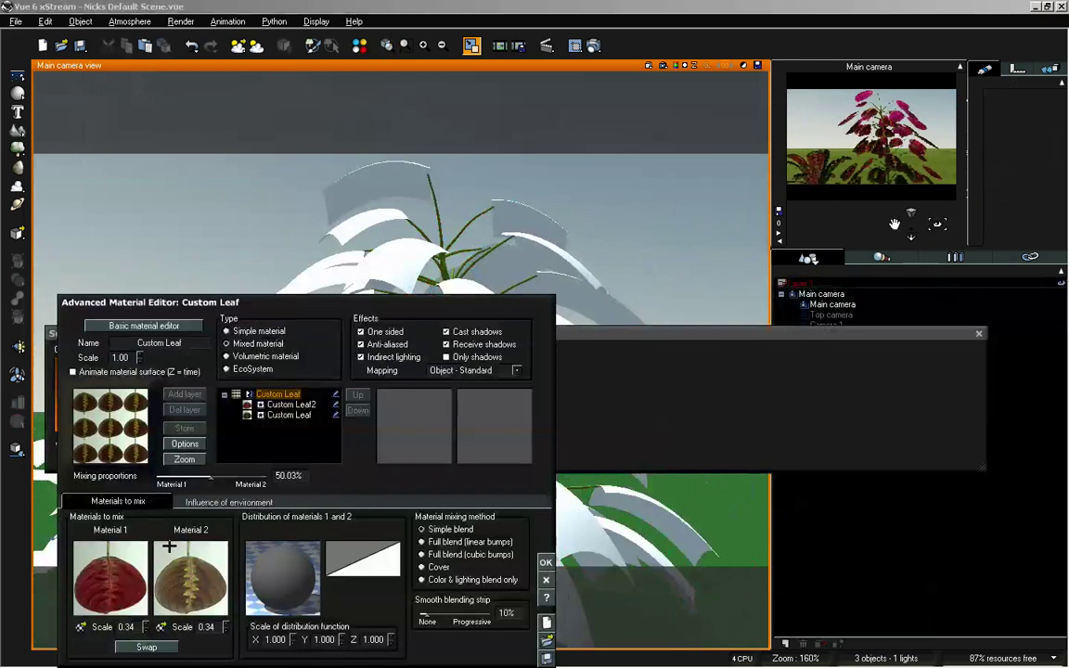
left_click(279, 404)
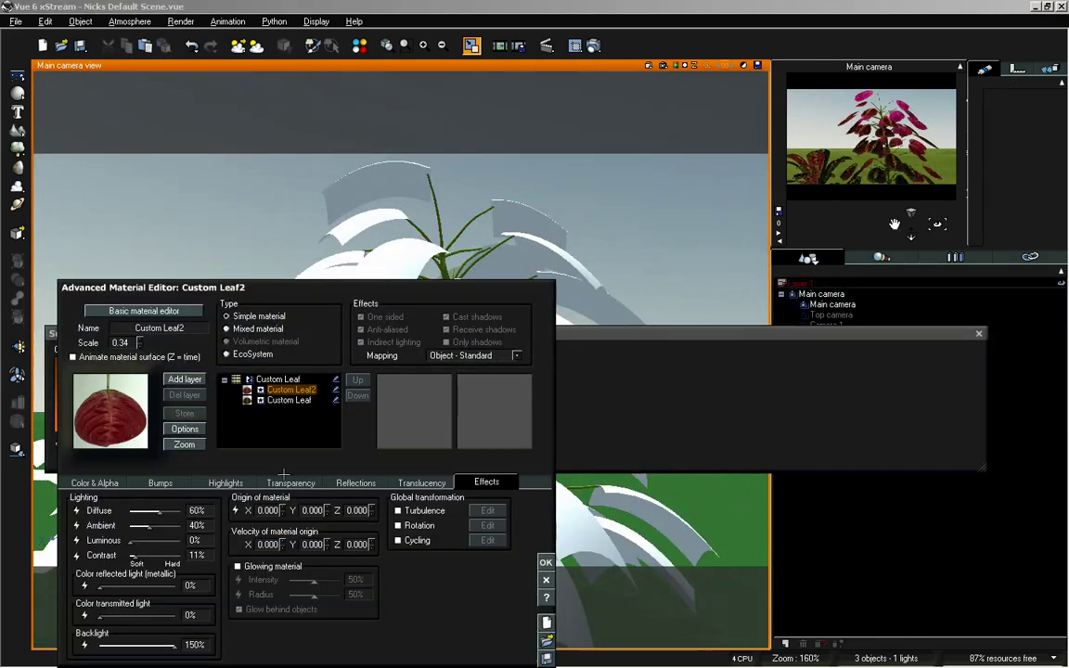
left_click(197, 644)
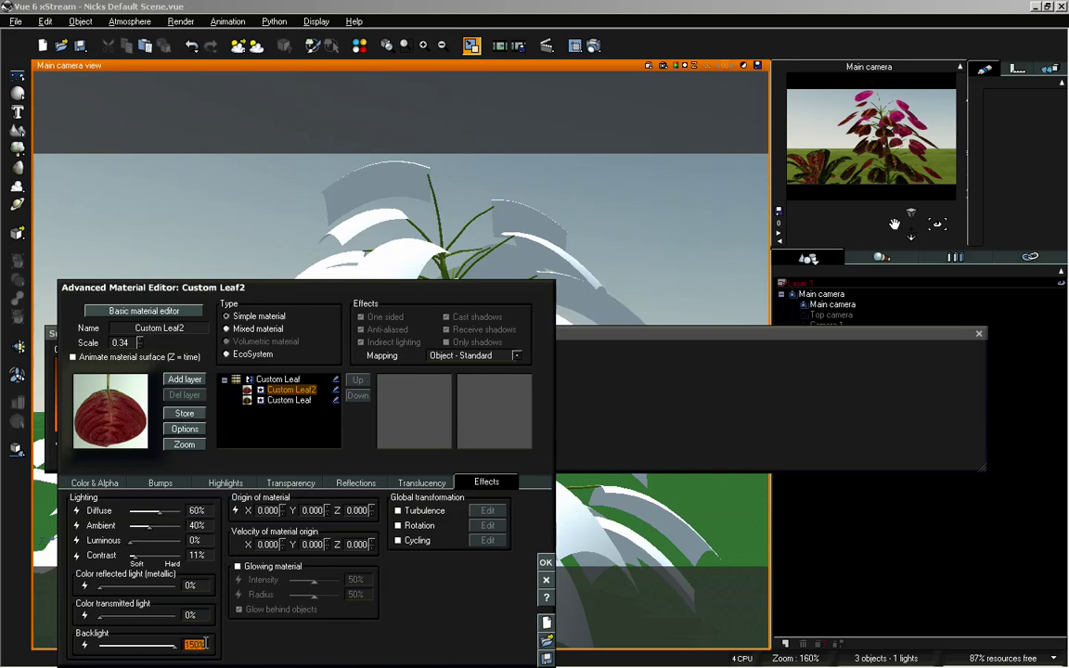
type("125")
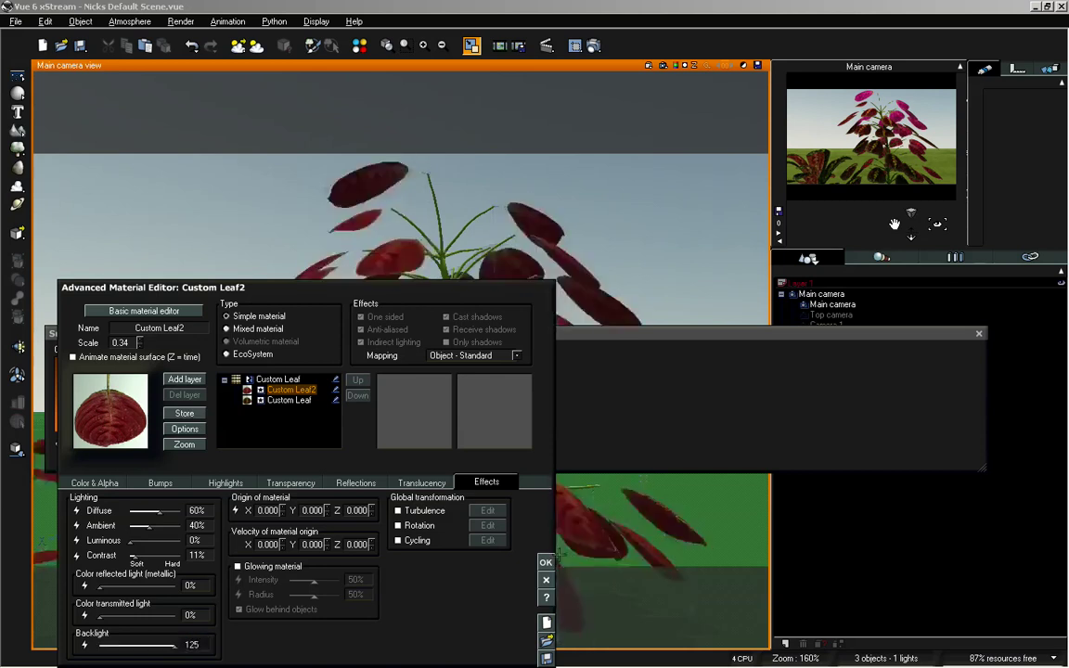
left_click(545, 562)
left_click(978, 333)
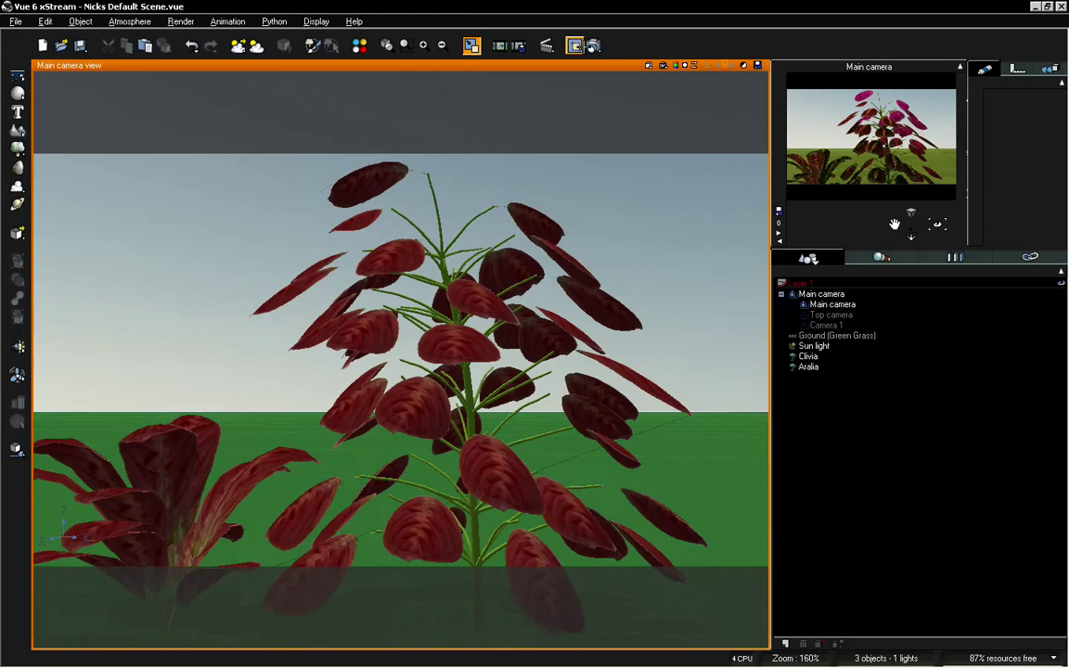
Step: Render the main camera view, accept the post-render options, and close the finished render
left_click(520, 44)
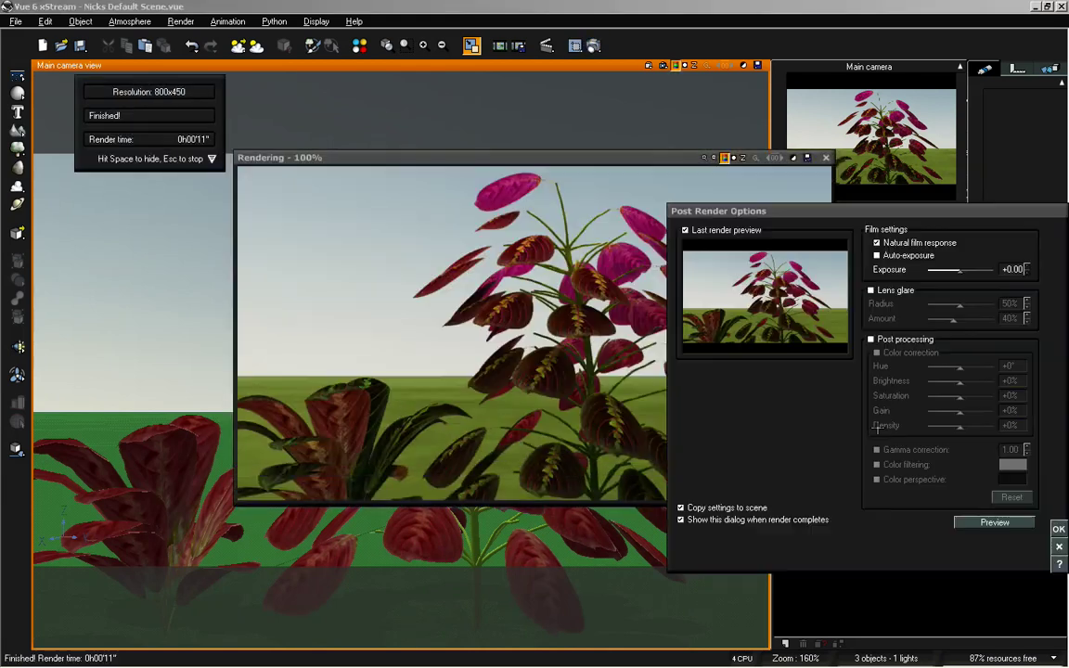
left_click(1054, 527)
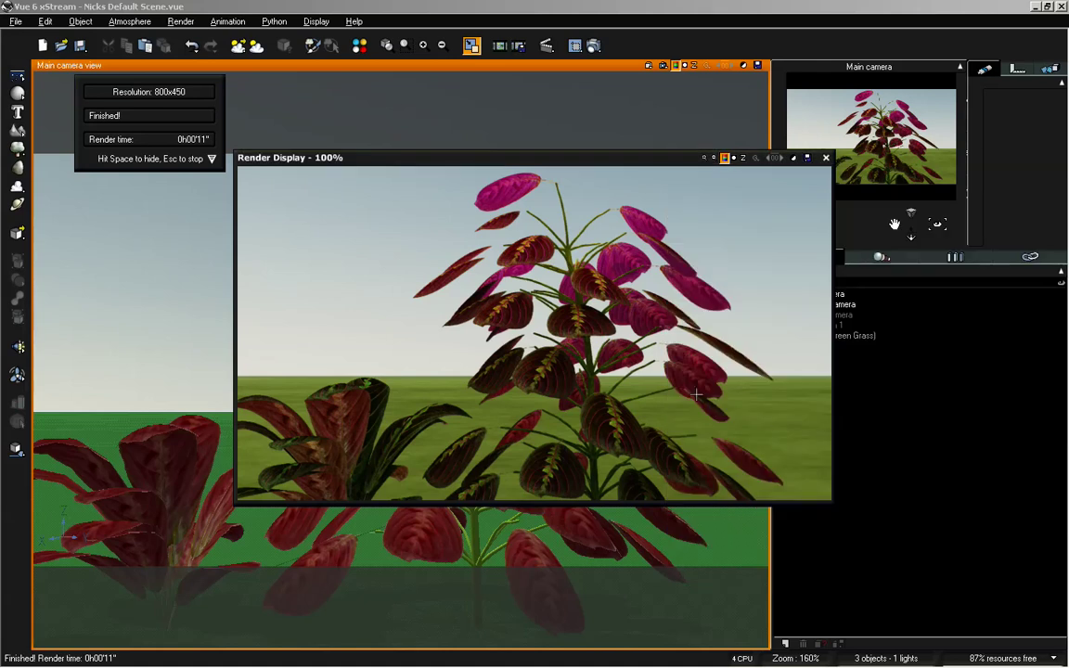
left_click(825, 157)
Step: Pull the main camera back from the plants, and delete the Aralia and the Clivia from the scene
left_click_drag(937, 223, 894, 222)
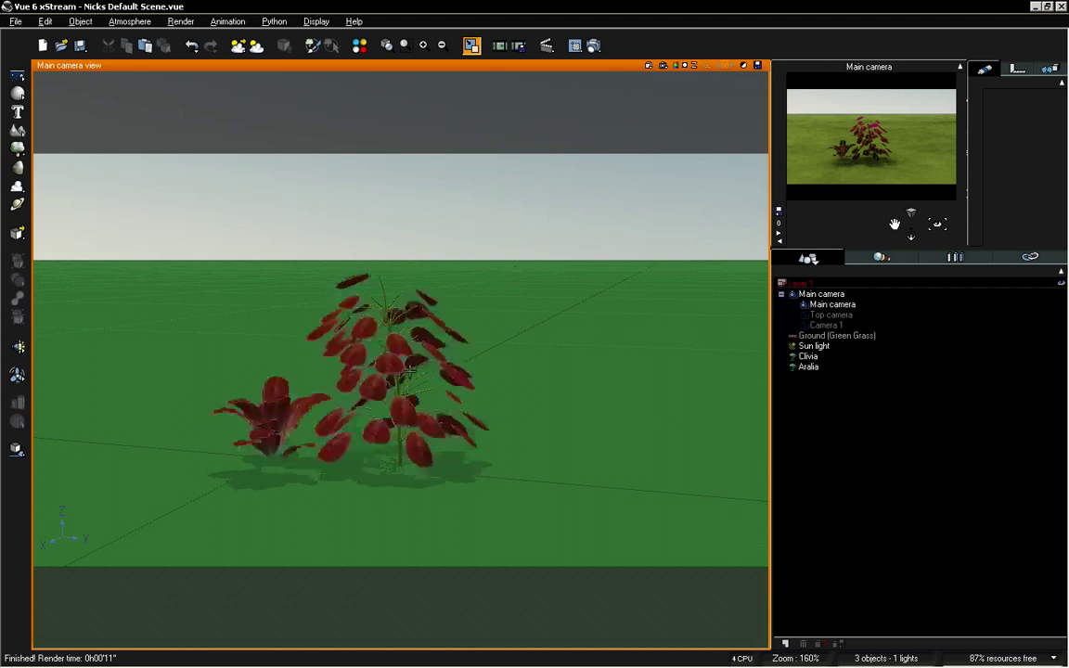
left_click(405, 366)
key("Delete")
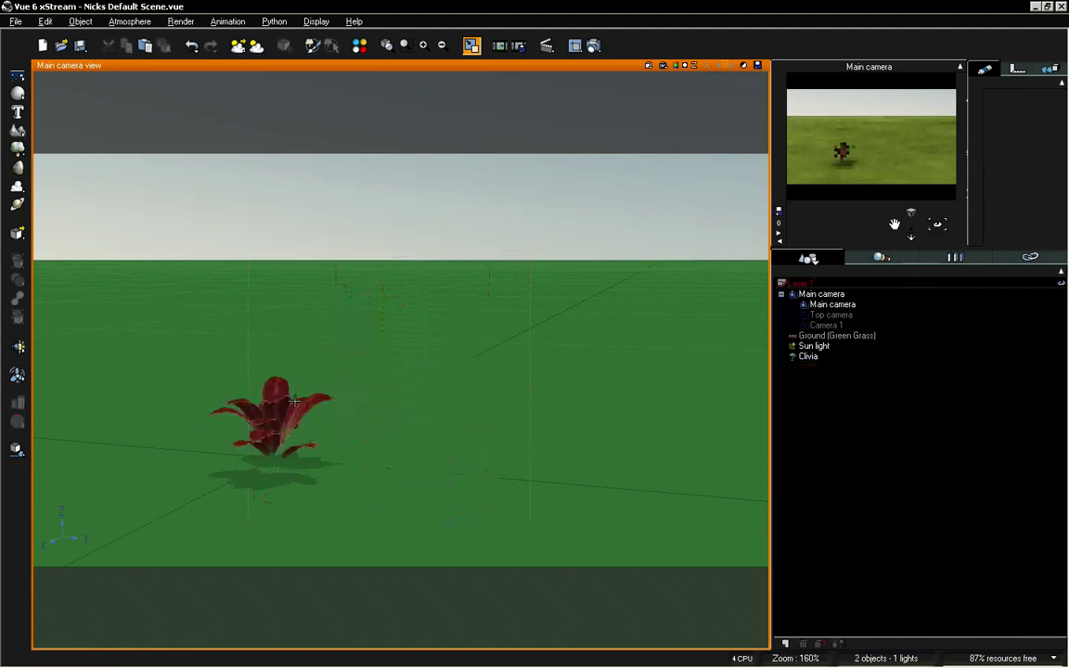
left_click(279, 406)
key("Delete")
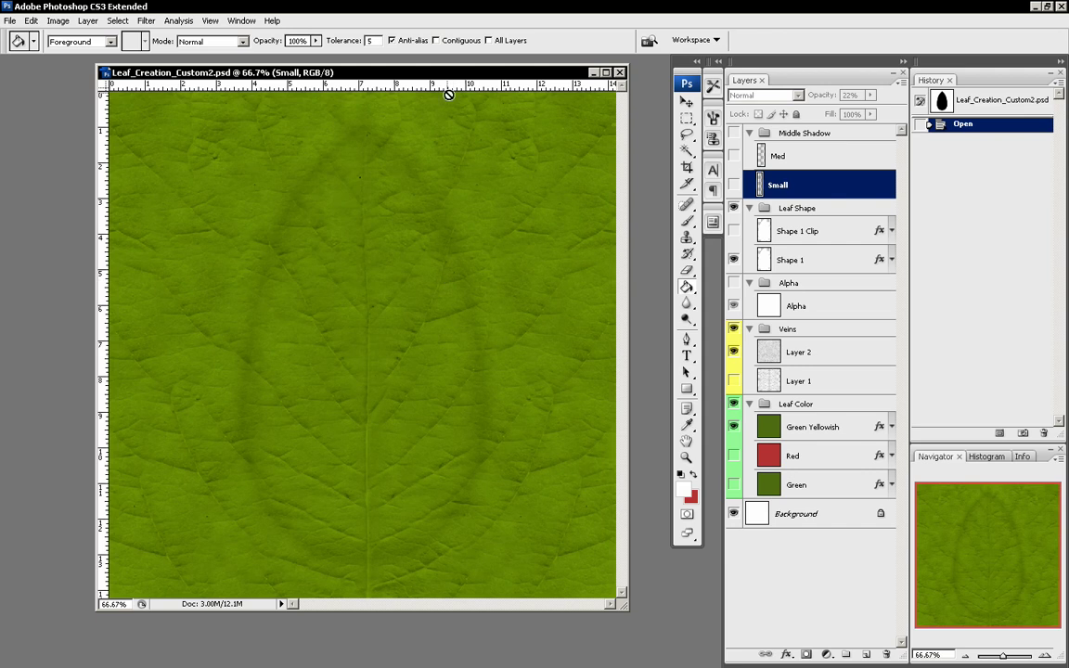
Step: Switch to Leaf_Creation_Custom2.psd in Photoshop, and slightly enlarge and reposition its document window
left_click_drag(446, 74, 441, 85)
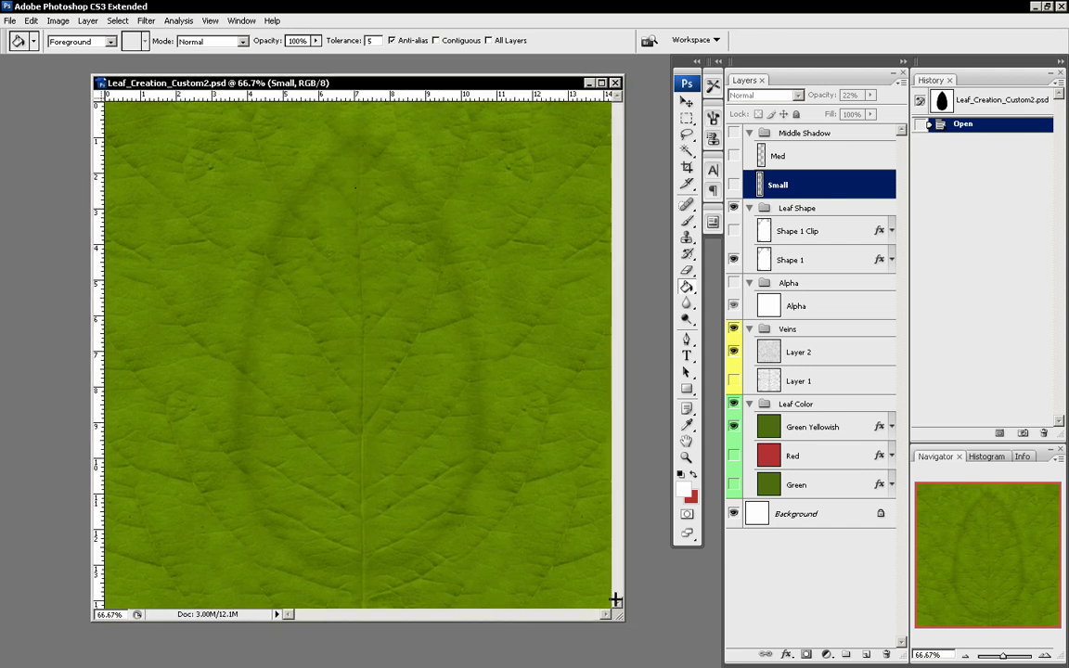
left_click_drag(623, 620, 633, 627)
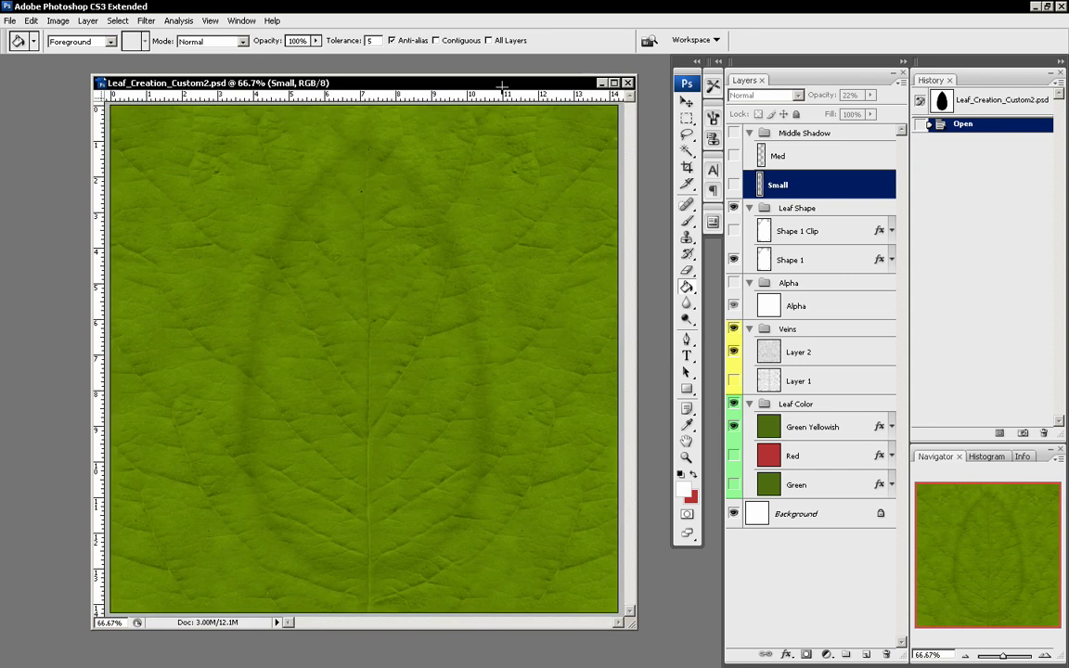
left_click_drag(502, 88, 490, 81)
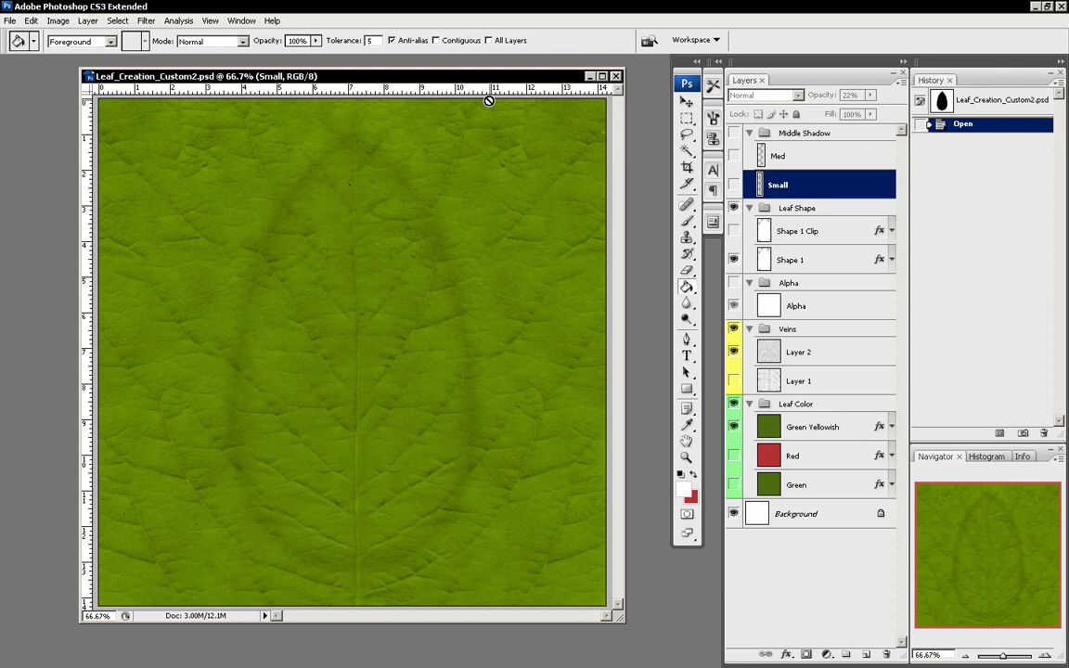
Step: Duplicate Layer 2 in the Veins group, hide the original, and invert the copy at 41% opacity
left_click(821, 353)
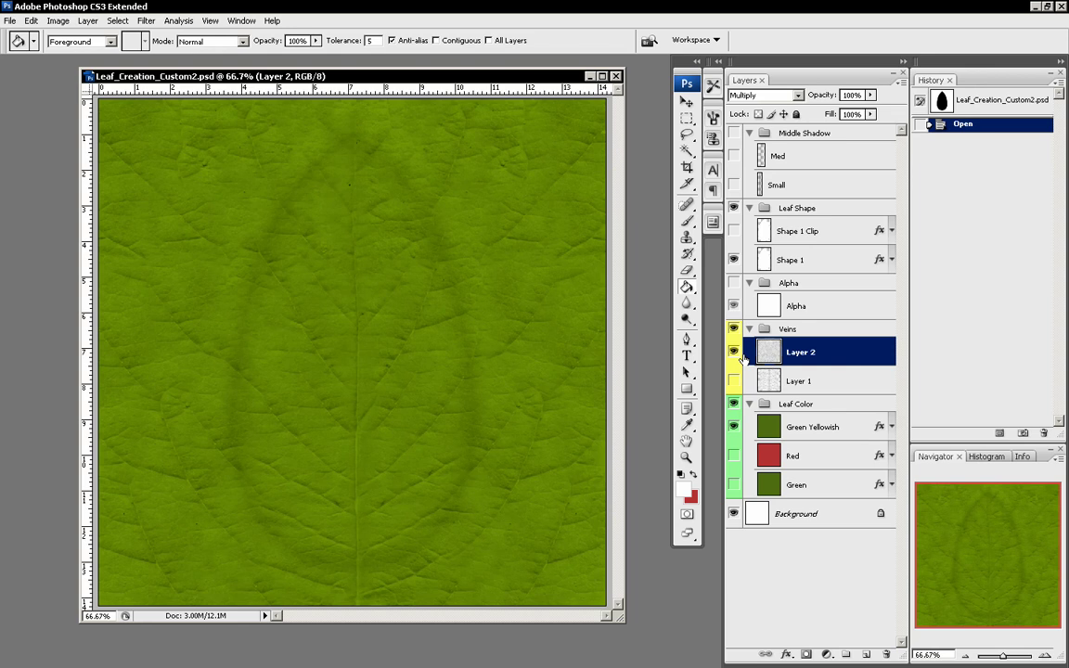
left_click_drag(798, 353, 867, 654)
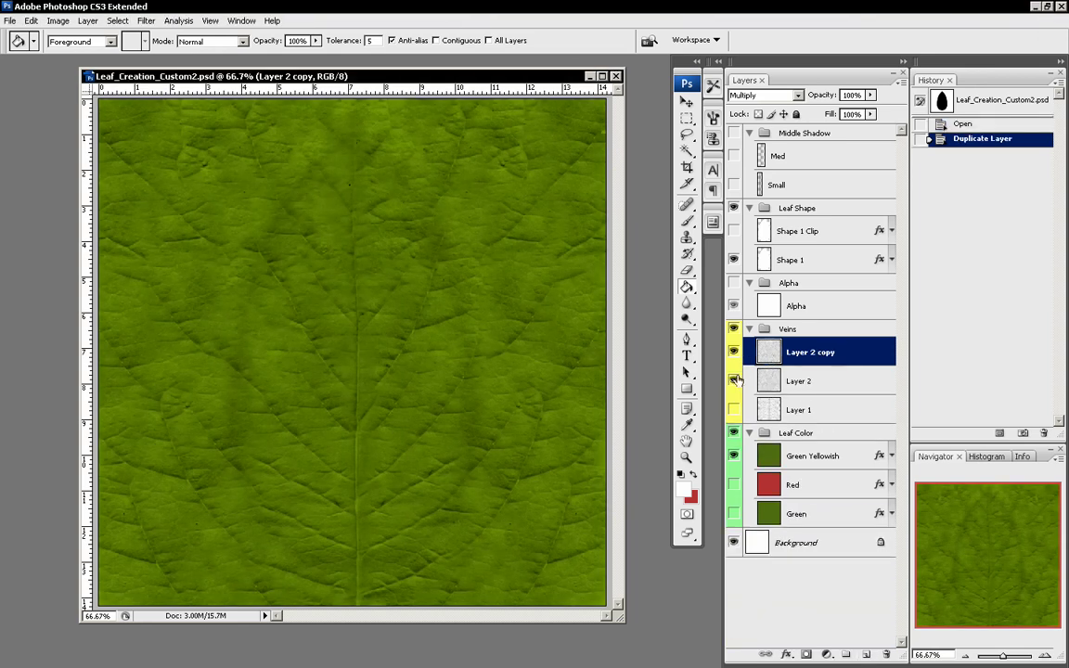
left_click(734, 380)
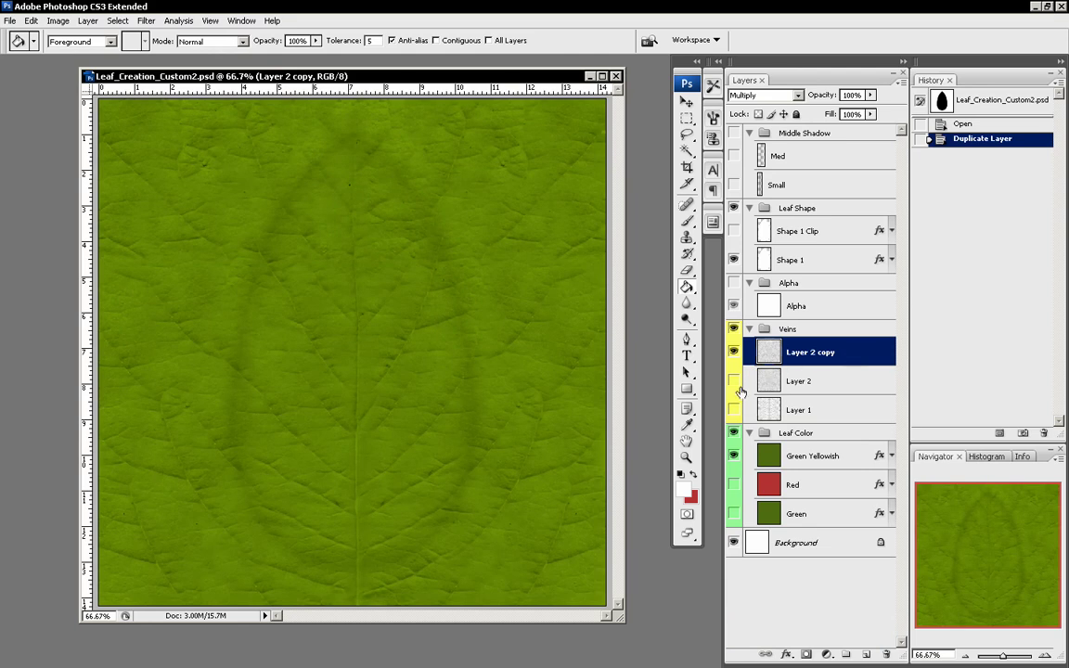
key("ctrl+i")
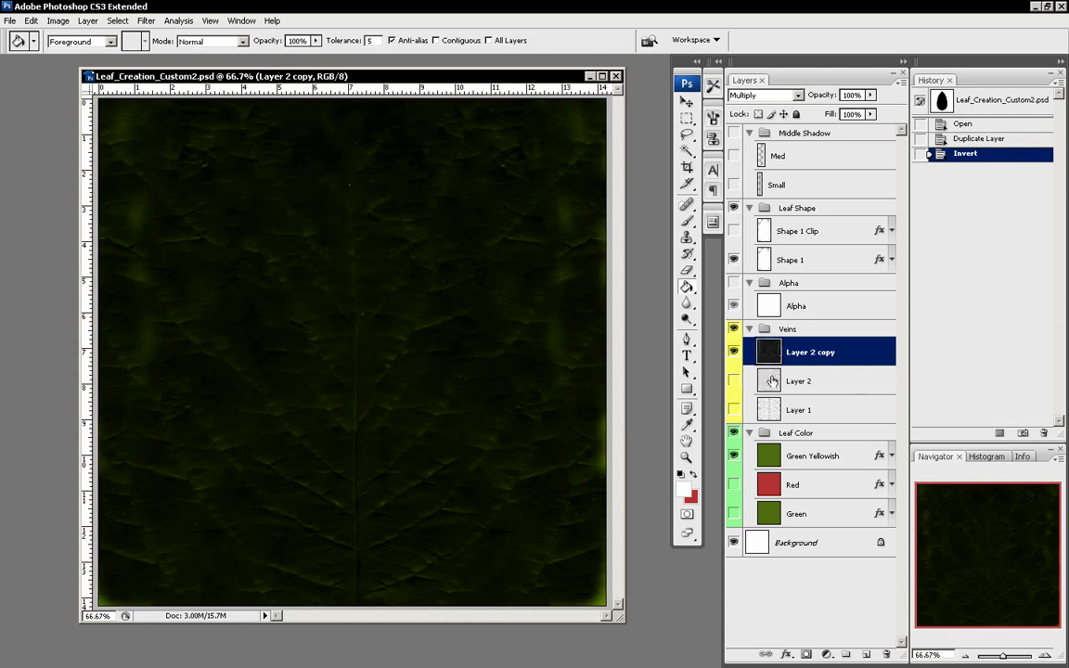
left_click(870, 95)
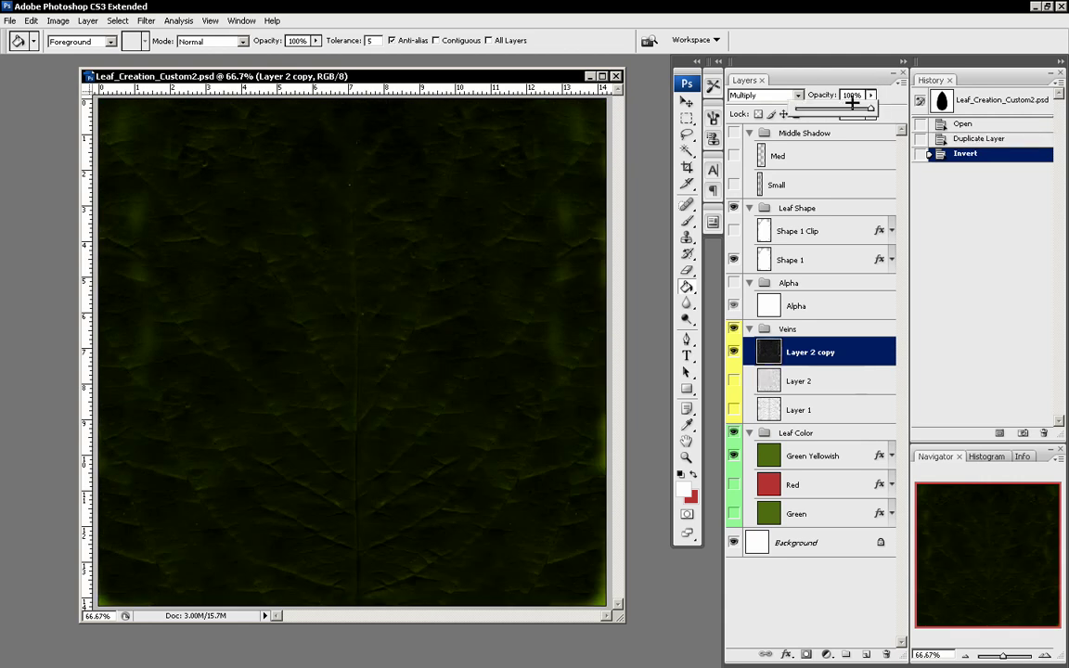
left_click_drag(852, 104, 825, 107)
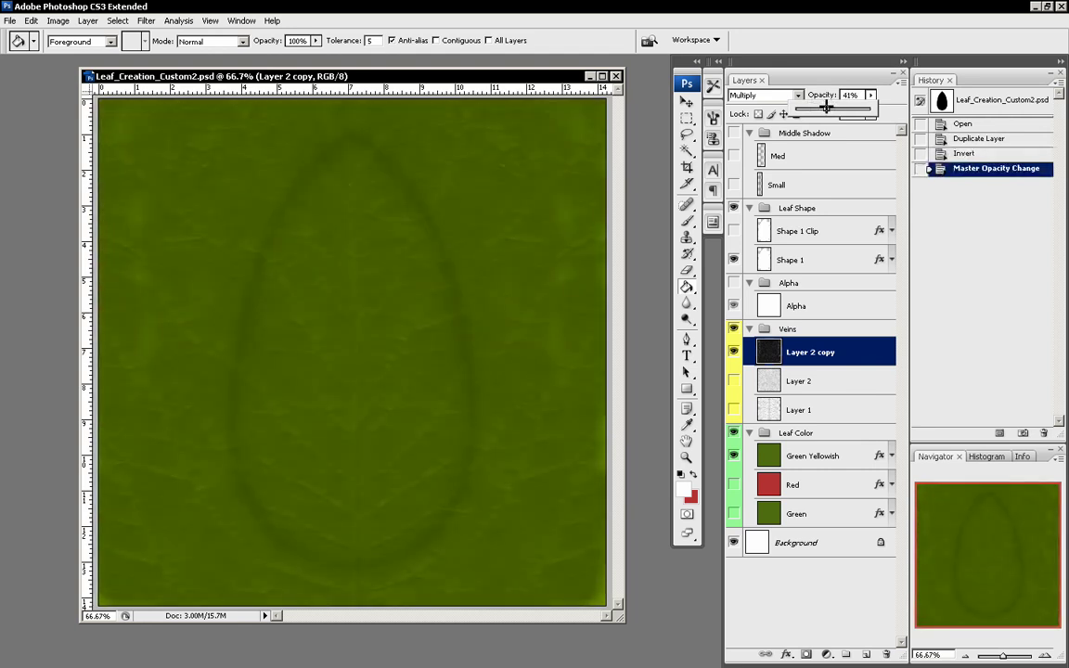
Step: Apply Levels to Layer 2 copy with a midtone input of 1.14 and a white input of 136
left_click(833, 352)
key("ctrl+l")
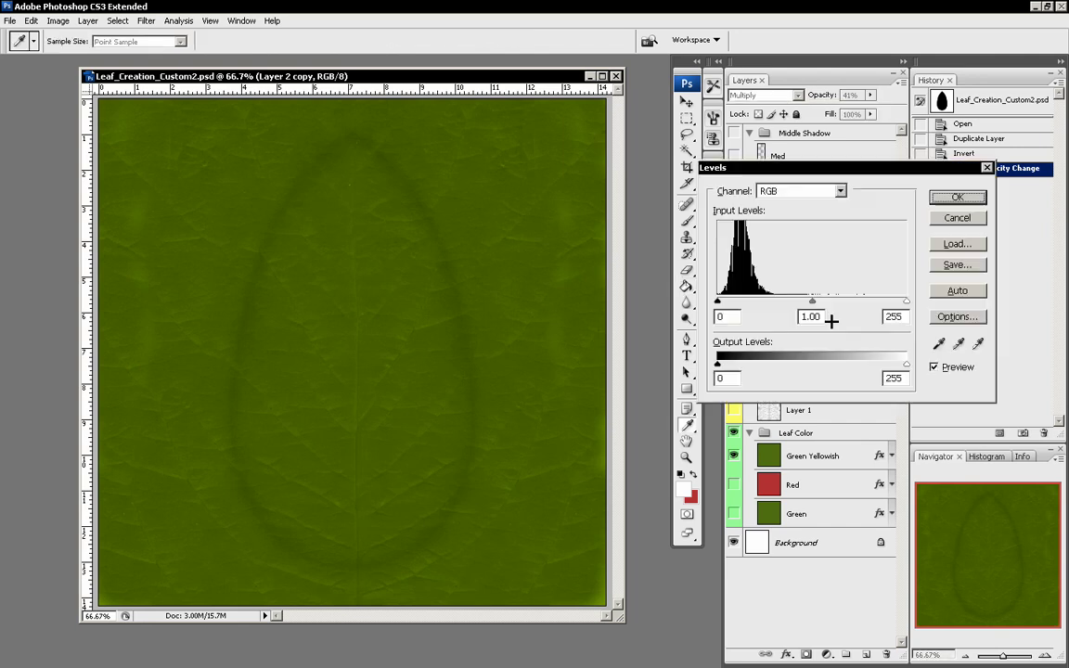
left_click_drag(814, 300, 782, 301)
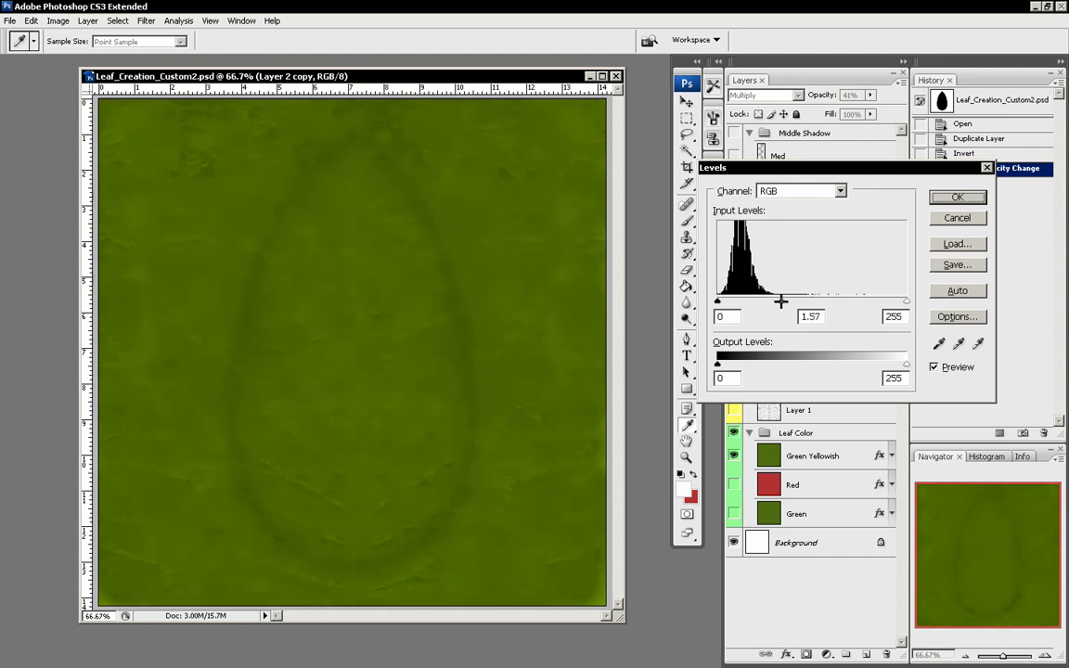
left_click_drag(907, 300, 920, 305)
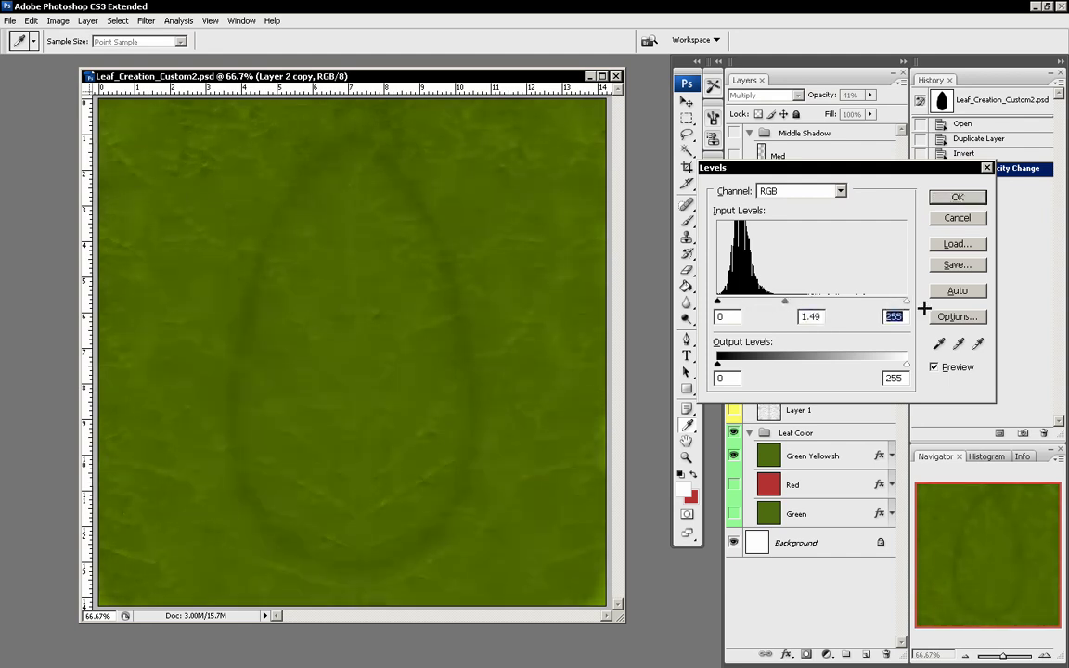
mouse_move(784, 300)
left_mouse_down()
mouse_move(713, 304)
mouse_move(821, 304)
mouse_move(768, 305)
mouse_move(794, 310)
left_mouse_up()
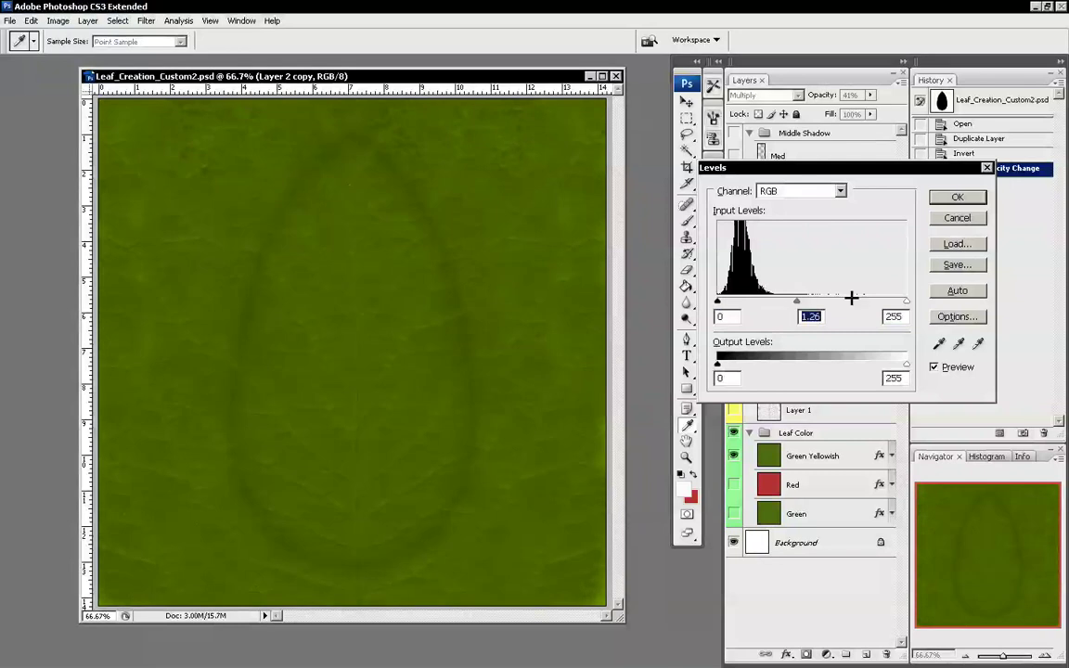
left_click_drag(907, 300, 852, 299)
left_click_drag(774, 301, 779, 301)
left_click_drag(853, 301, 817, 300)
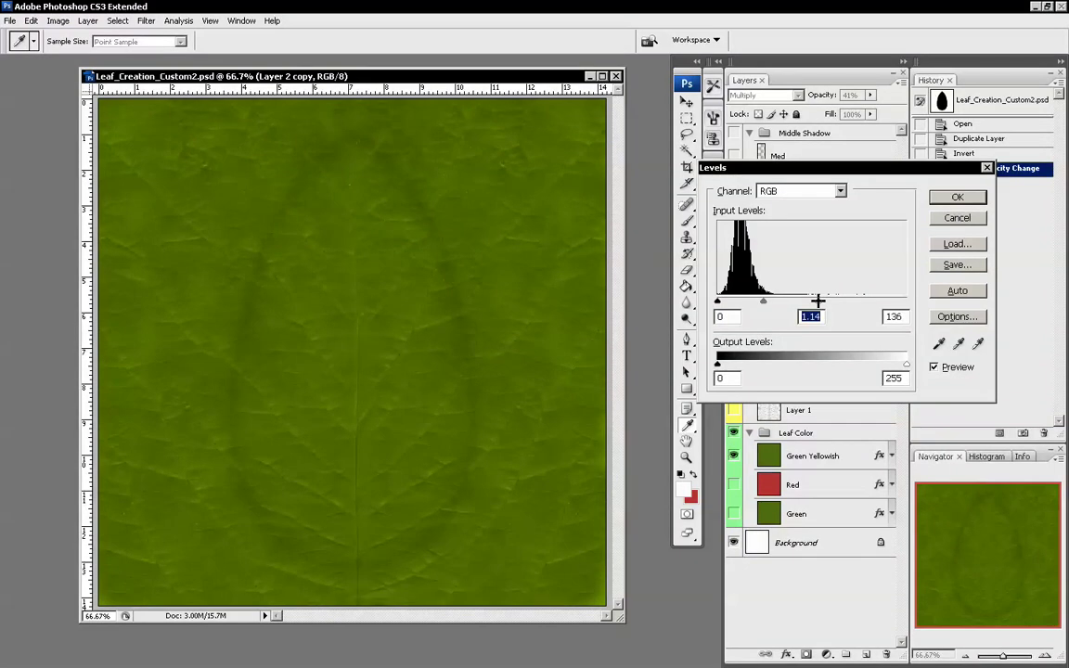
key("Tab")
left_click(956, 196)
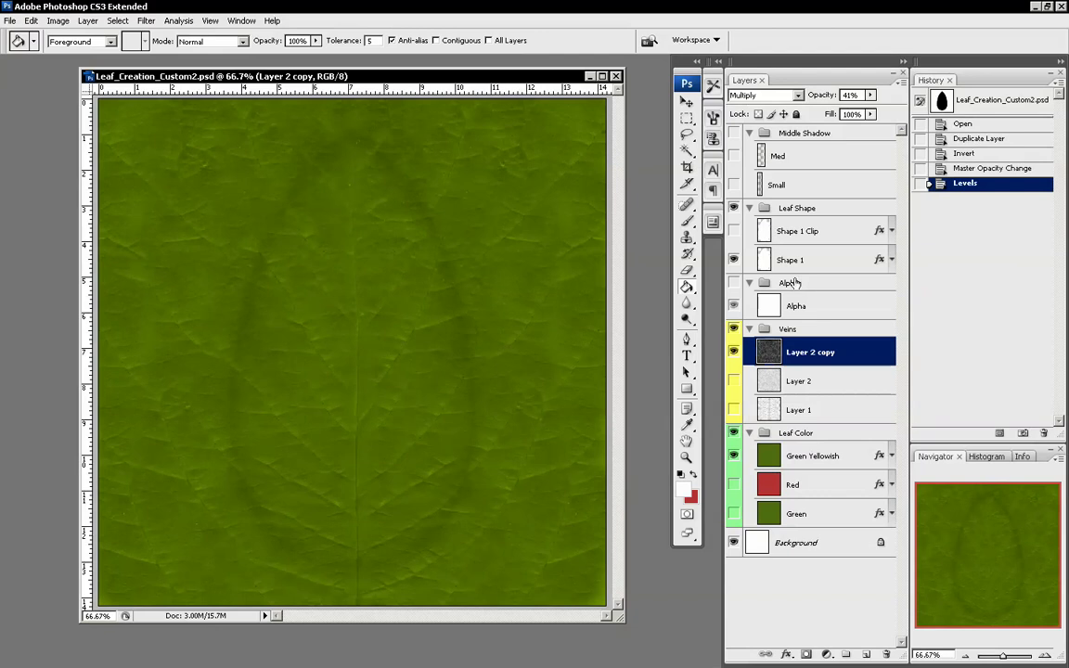
Step: Compare the inverted Layer 2 copy with the original Layer 2 by alternately showing and hiding them
left_click(734, 354)
left_click(733, 383)
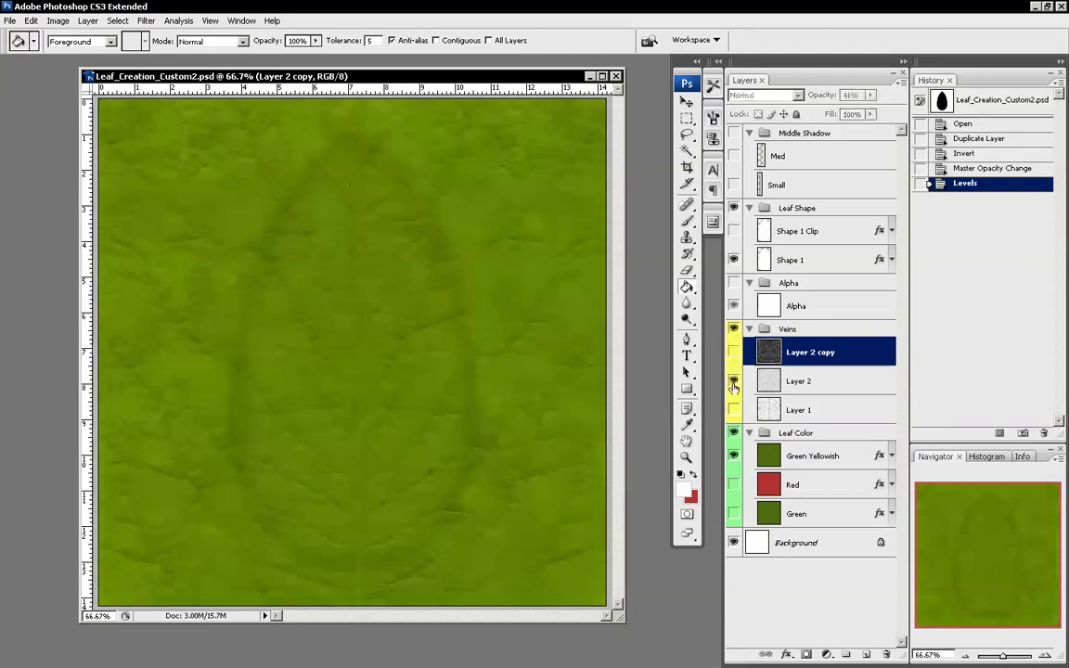
left_click(733, 381)
left_click(733, 351)
left_click(733, 353)
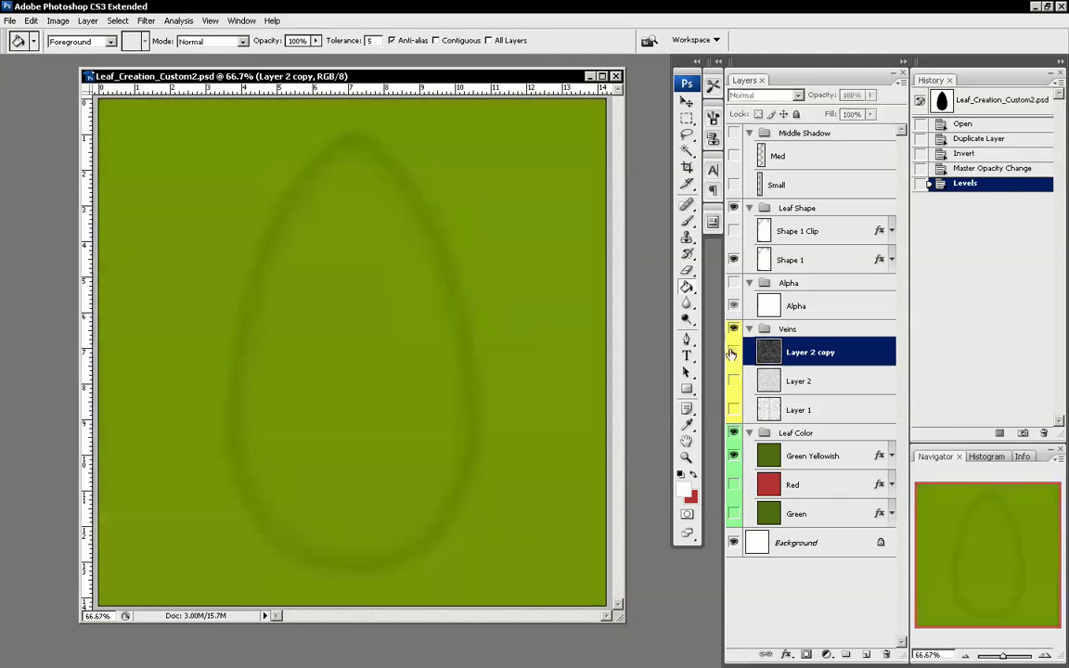
left_click(732, 352)
left_click(734, 354)
left_click(733, 352)
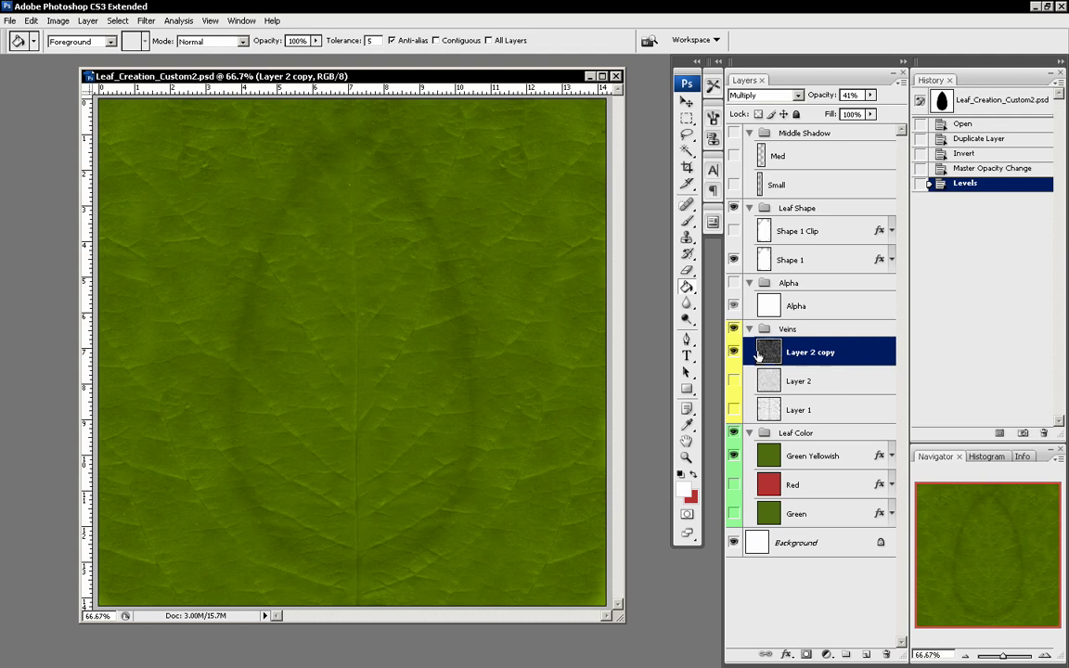
Step: Show Layer 2 together with its inverted copy to check the combined vein effect, and hide it again
left_click(828, 384)
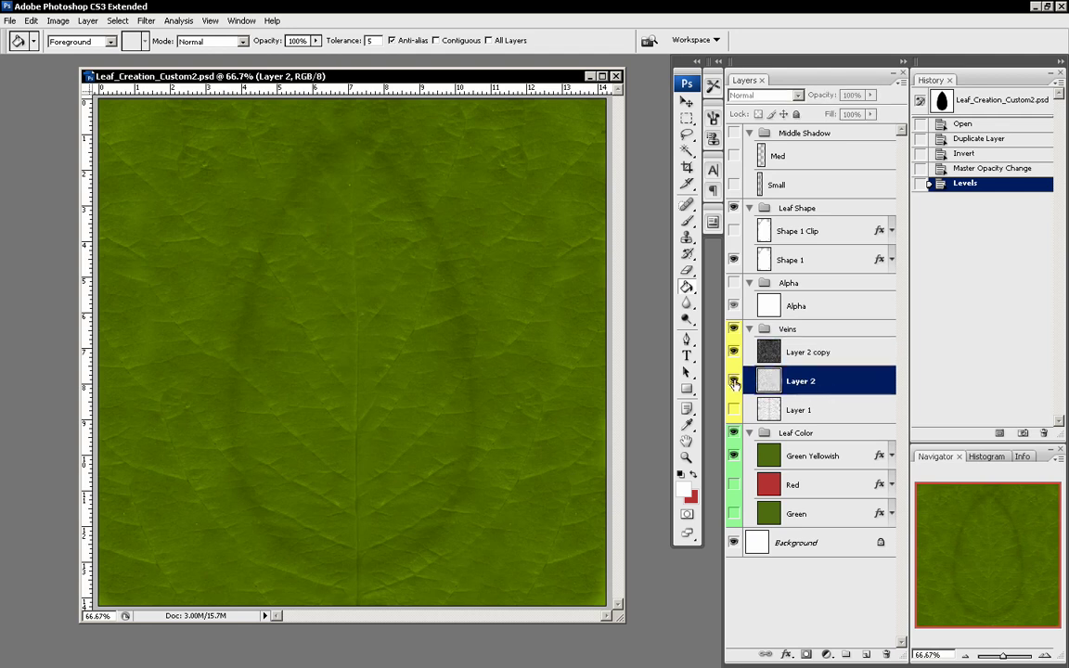
left_click(733, 383)
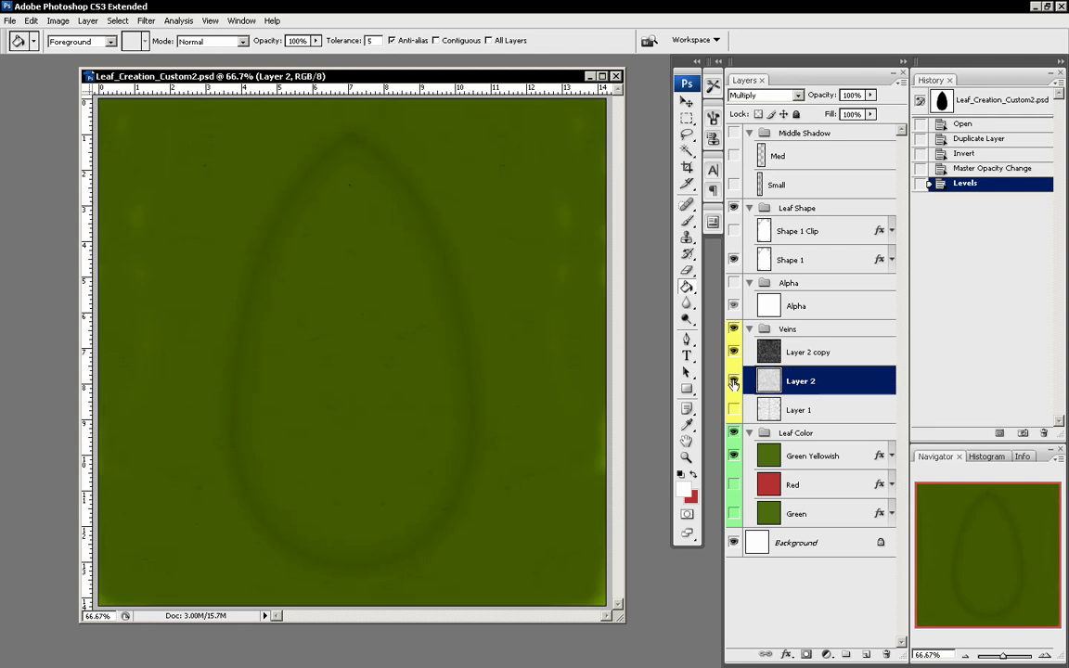
left_click(733, 383)
Step: Duplicate Layer 2 copy, hide the source, and apply Levels to the duplicate with midtone 3.06 and white input 177
left_click_drag(789, 351, 867, 657)
left_click(733, 380)
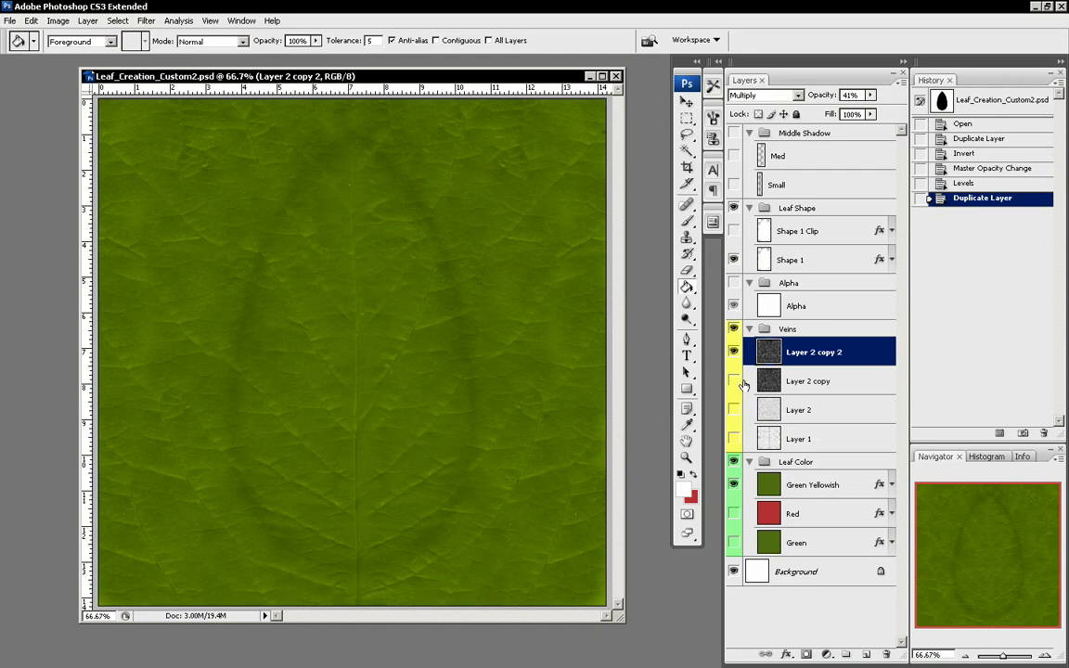
key("ctrl+l")
left_click_drag(812, 300, 715, 303)
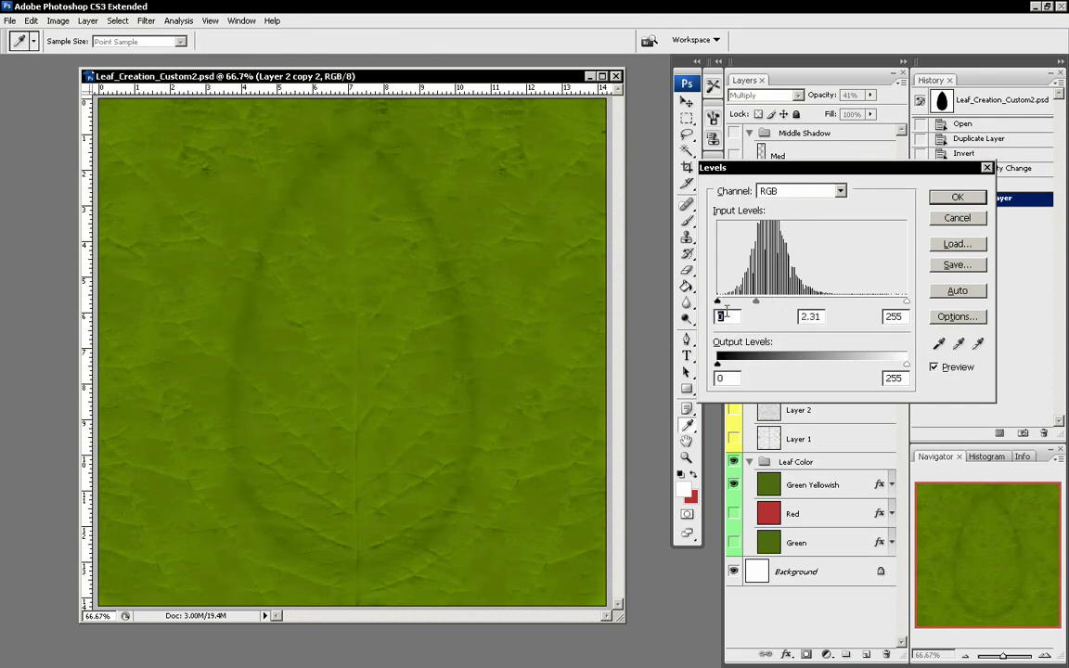
left_click_drag(905, 301, 889, 299)
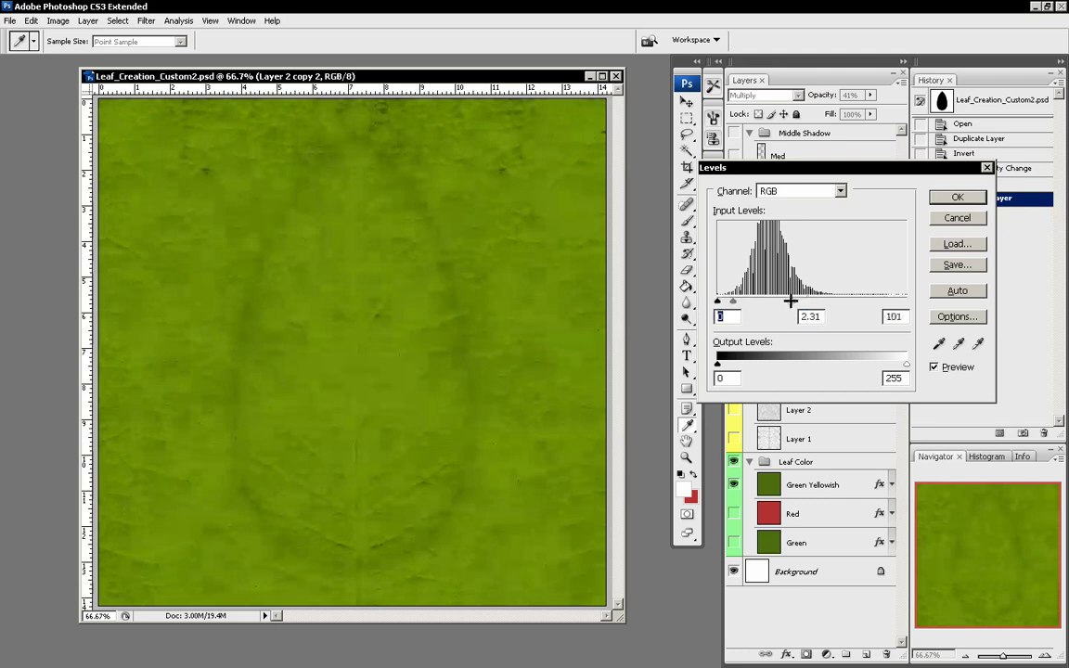
left_click_drag(905, 300, 848, 301)
mouse_move(745, 301)
left_mouse_down()
mouse_move(777, 302)
mouse_move(715, 303)
mouse_move(735, 316)
left_mouse_up()
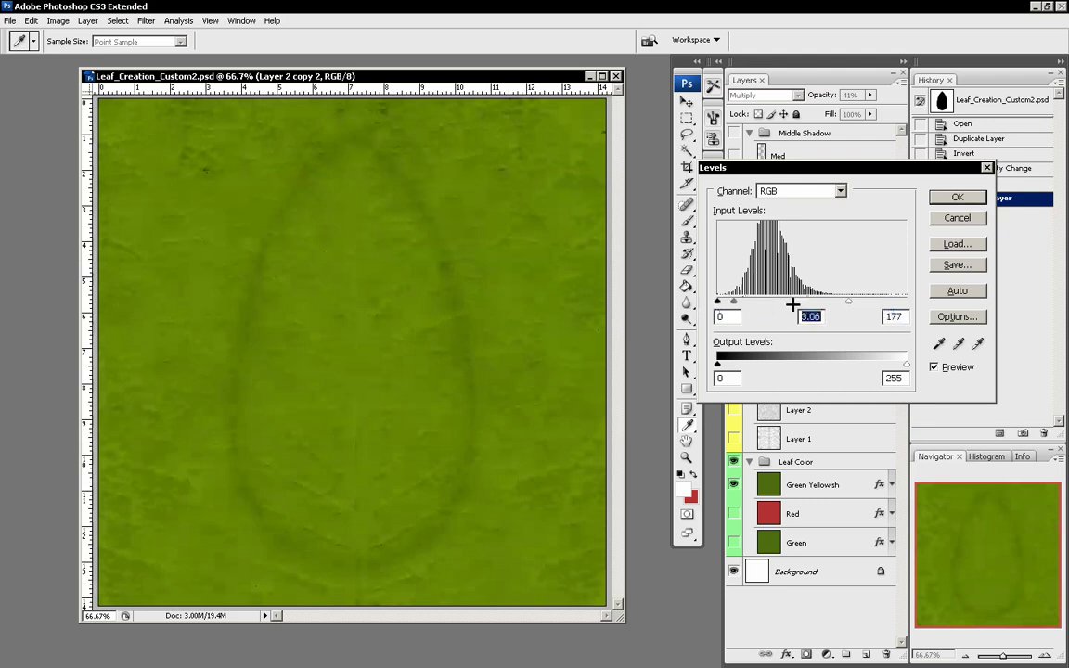
left_click(956, 196)
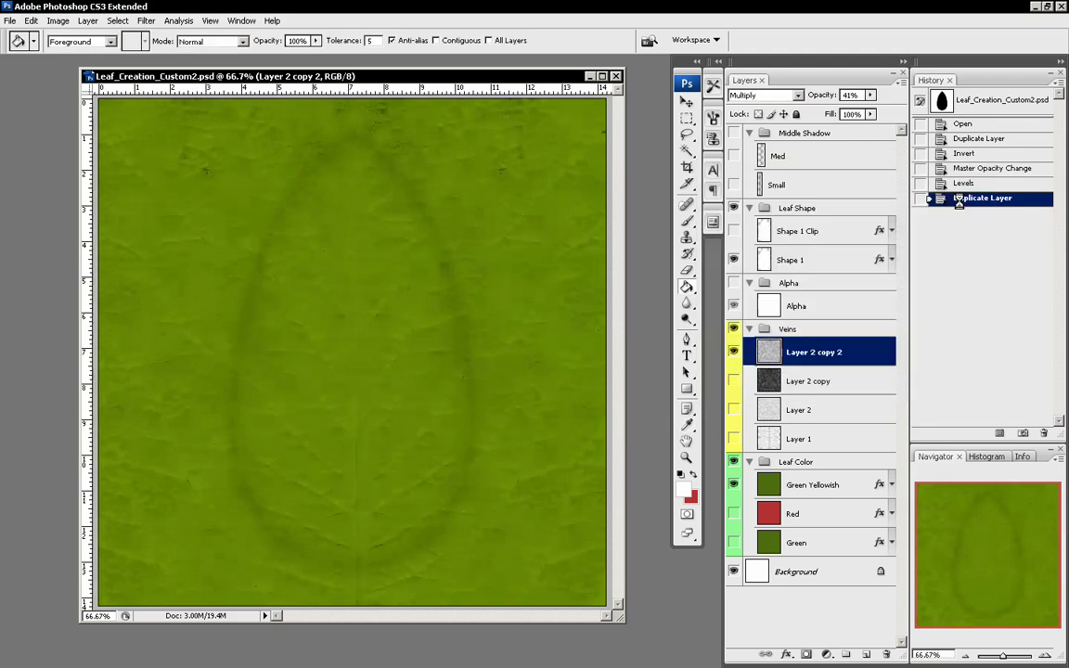
Step: Adjust Layer 2 copy 2 with Brightness/Contrast, using brightness +23 and contrast -50
left_click(58, 20)
mouse_move(78, 55)
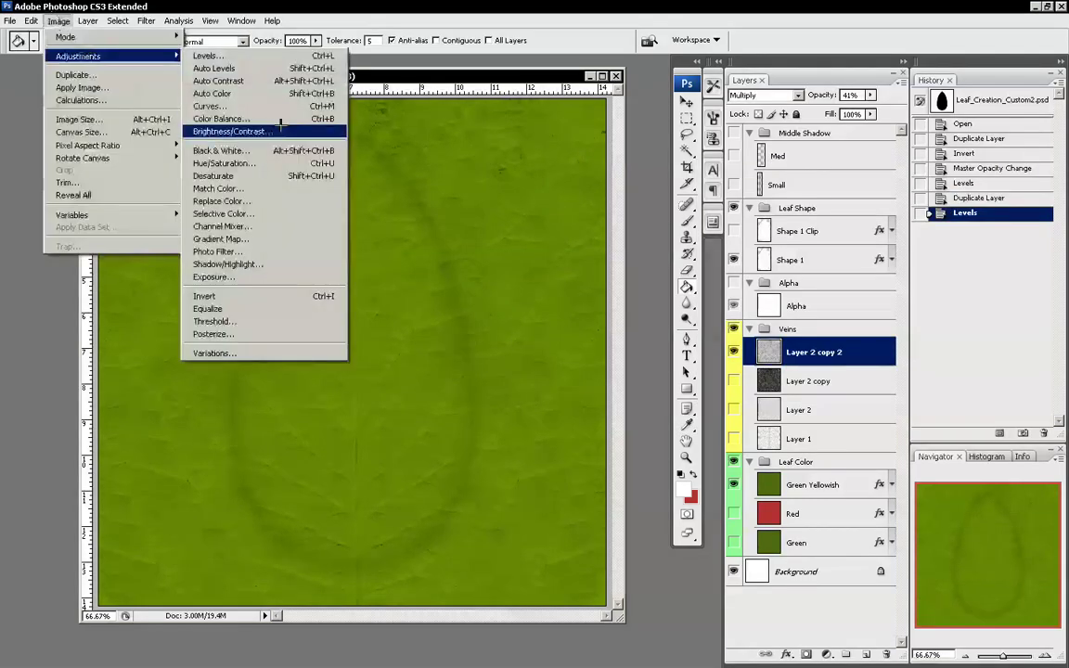
left_click(280, 125)
mouse_move(705, 341)
left_mouse_down()
mouse_move(660, 340)
mouse_move(687, 341)
left_mouse_up()
left_click_drag(695, 382, 558, 347)
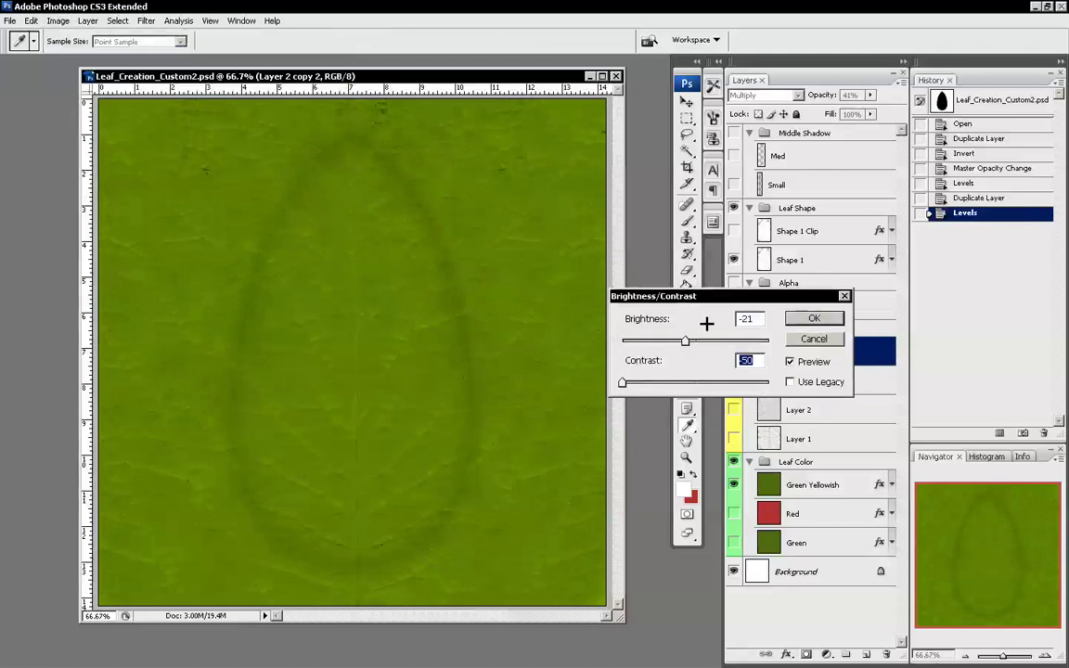
left_click_drag(686, 341, 706, 363)
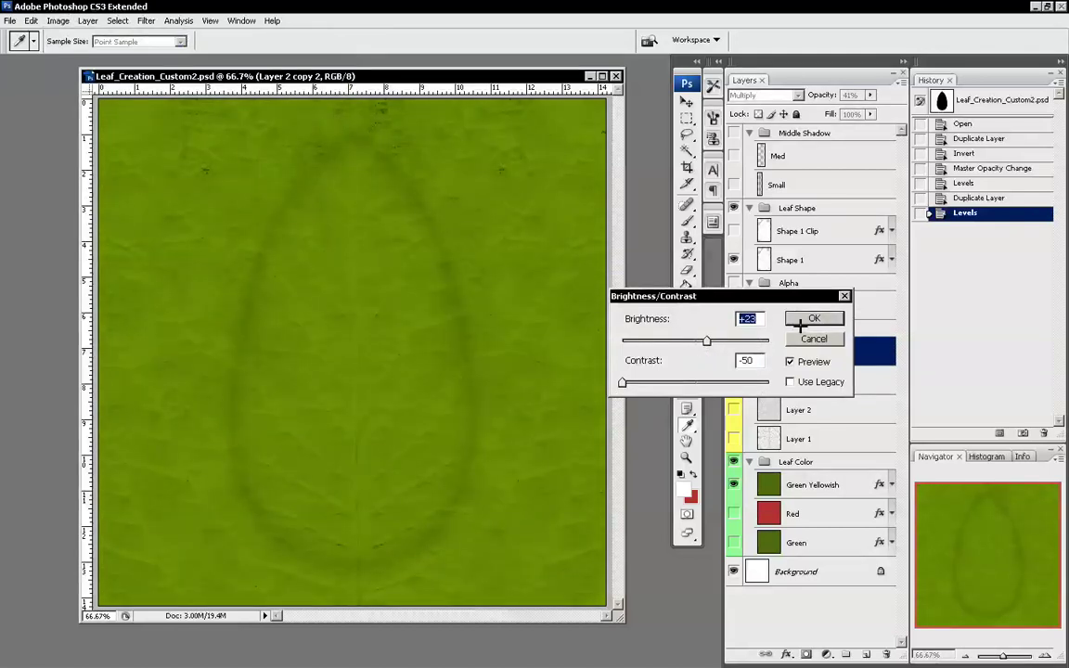
left_click(800, 323)
Step: Show Layer 2 copy again beneath Layer 2 copy 2
left_click(735, 381)
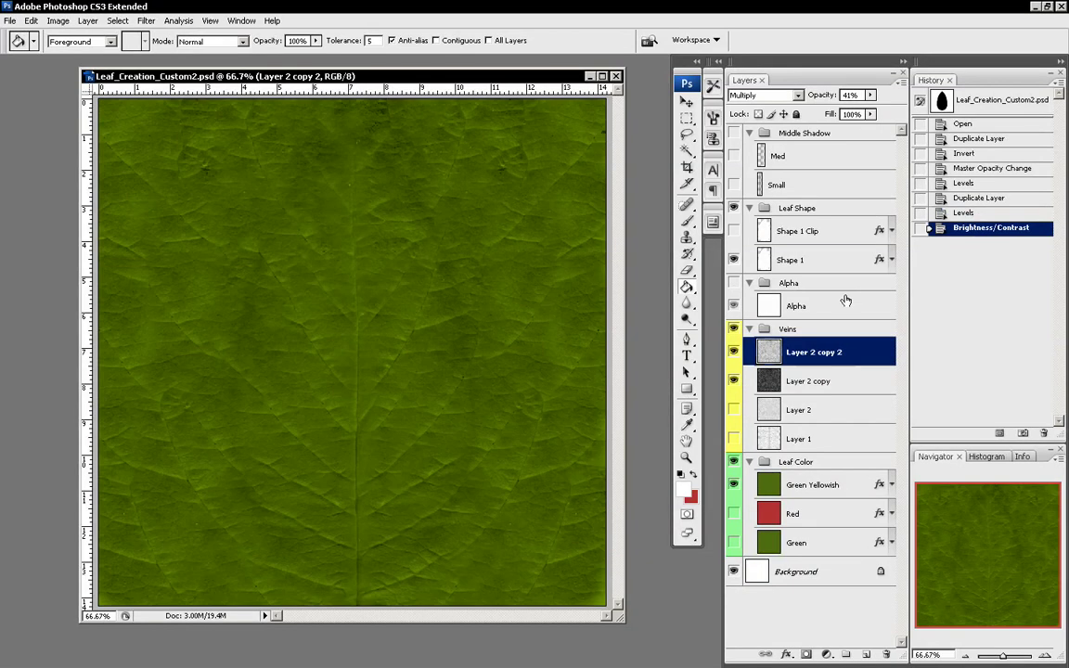
Step: Try the blend modes from Normal through Luminosity on Layer 2 copy 2 to compare their effect on the veins
left_click(753, 95)
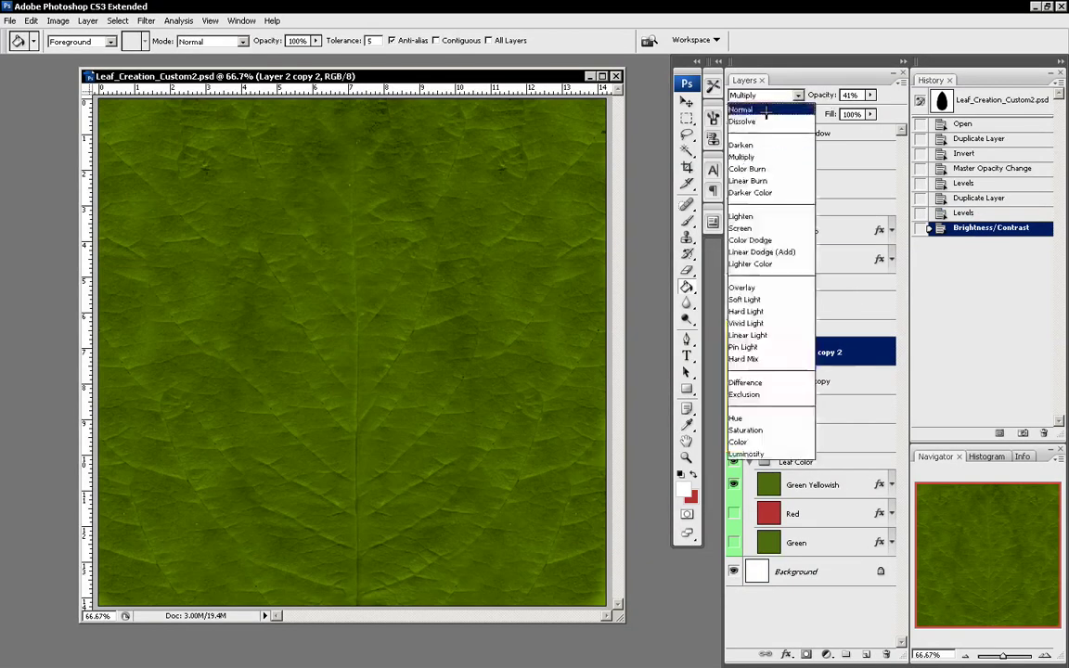
left_click(766, 109)
key("Down")
key("Down")
key("Down")
key("Down")
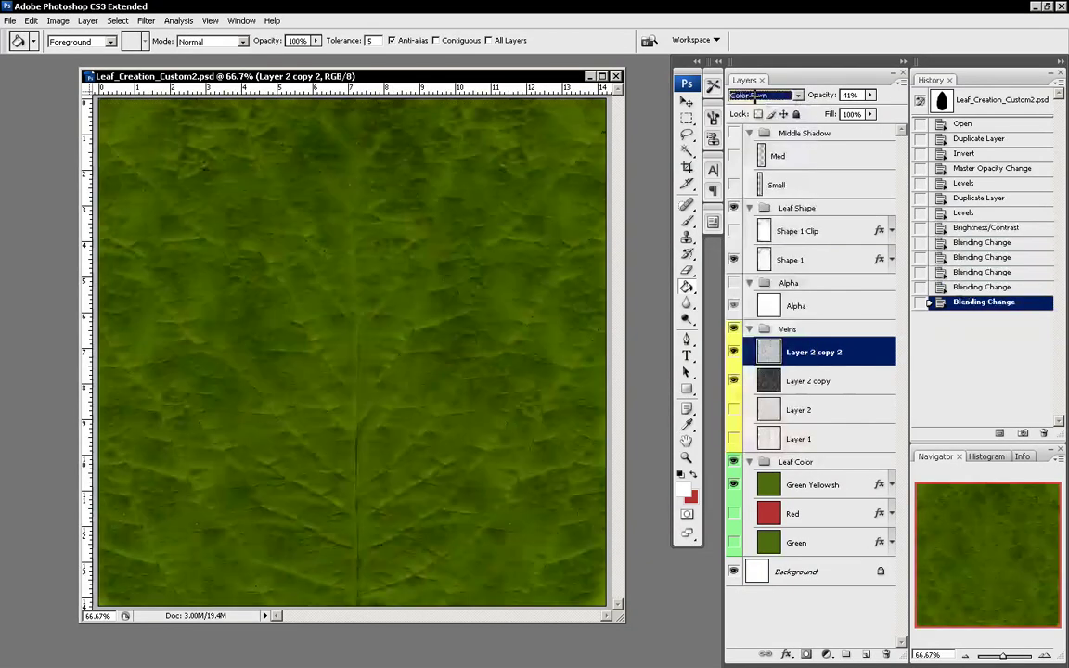
key("Down")
key("Down")
key("Down")
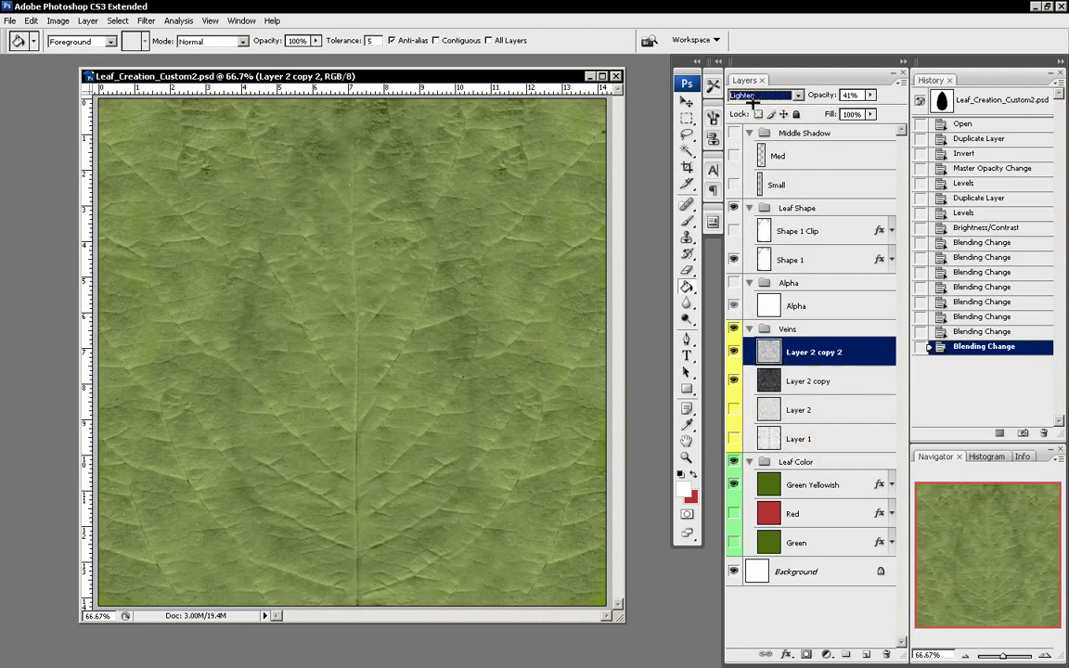
key("Up")
key("Down")
key("Down")
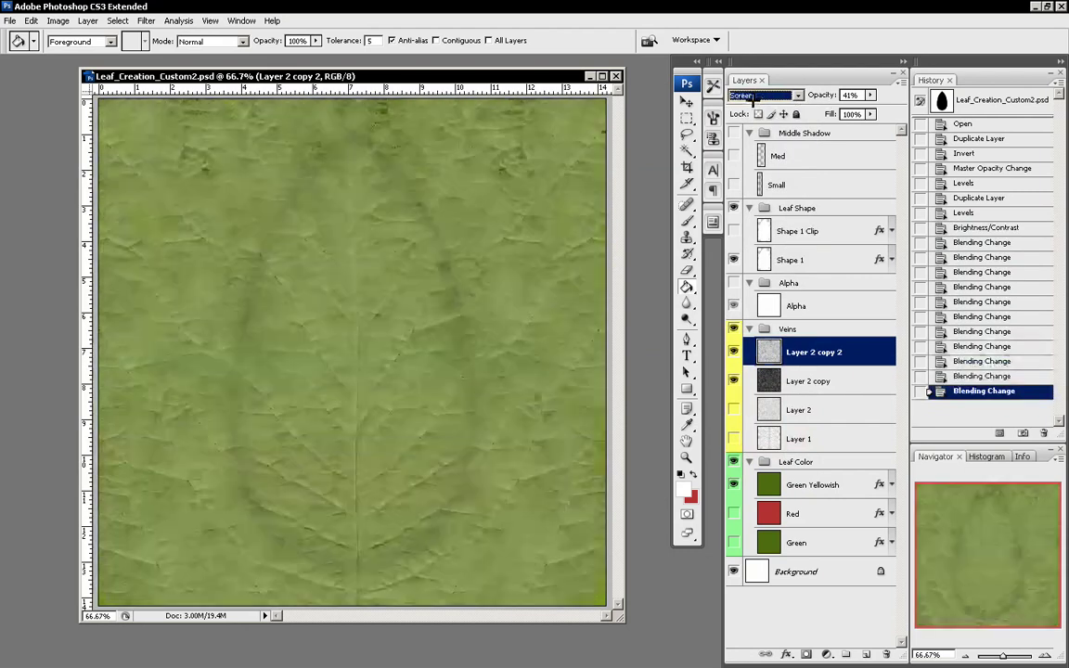
key("Down")
key("Down")
key("Down")
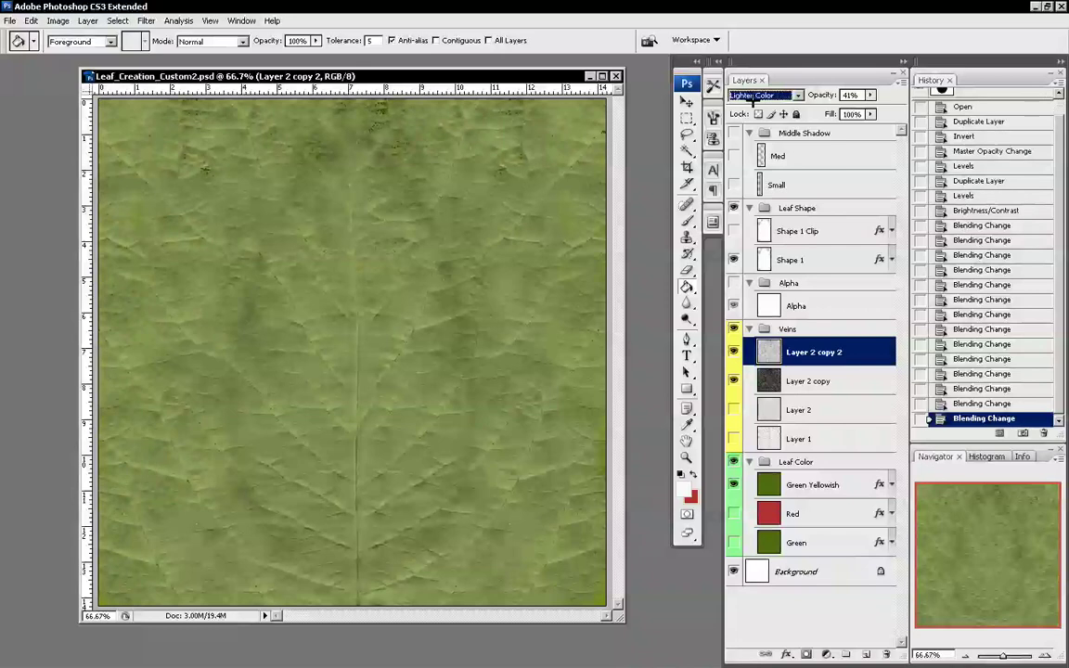
key("Down")
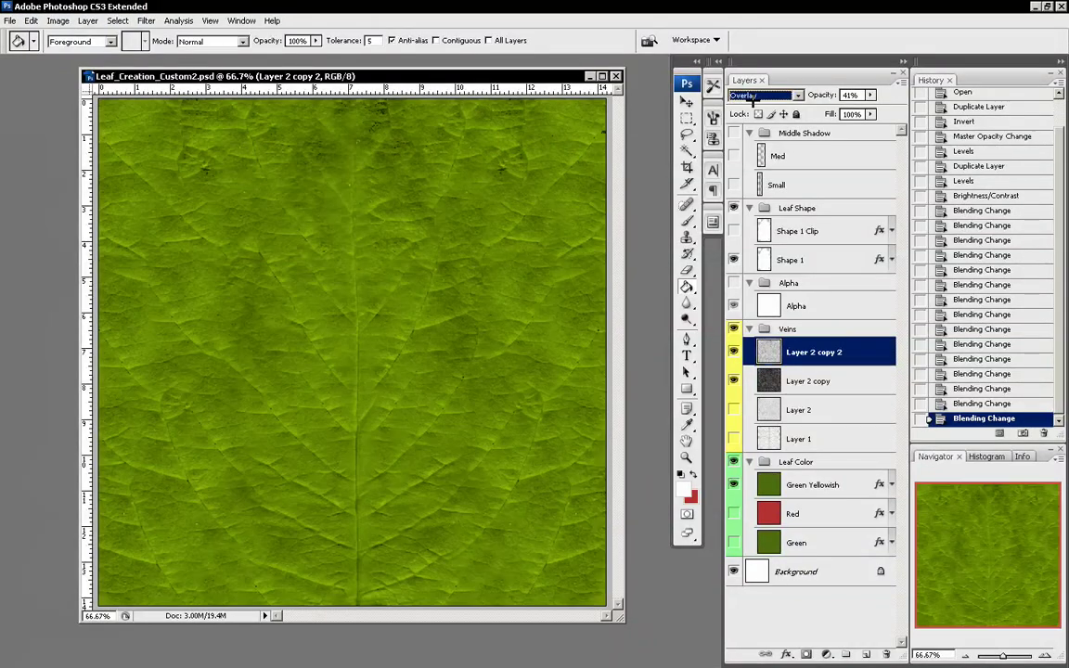
key("Down")
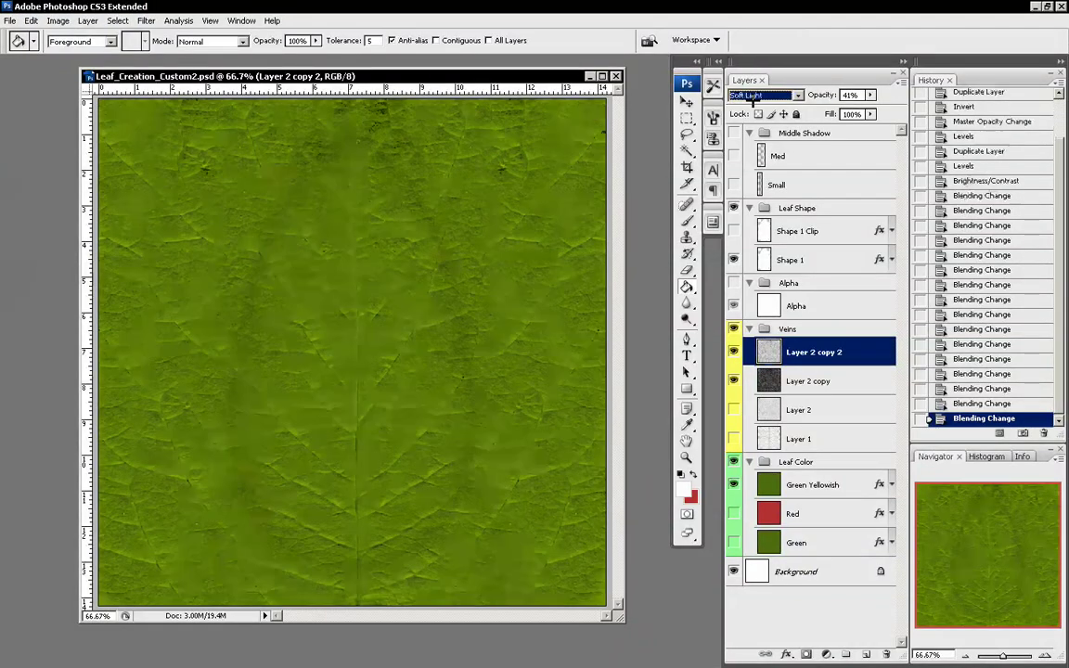
key("Down")
key("Down")
key("Down")
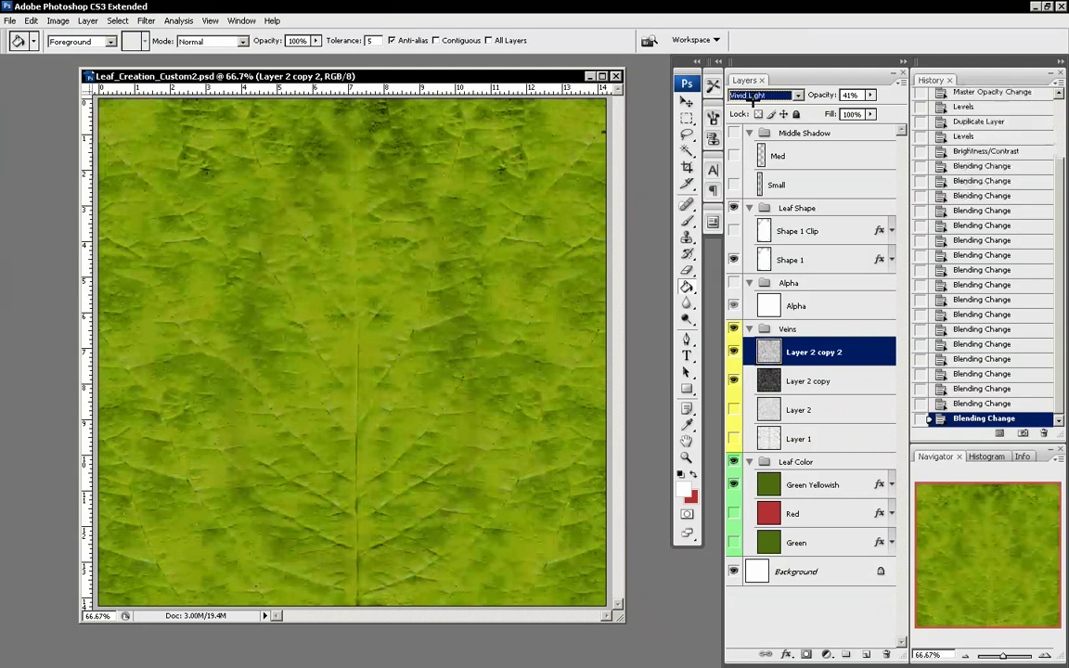
key("Down")
key("Down")
key("Down")
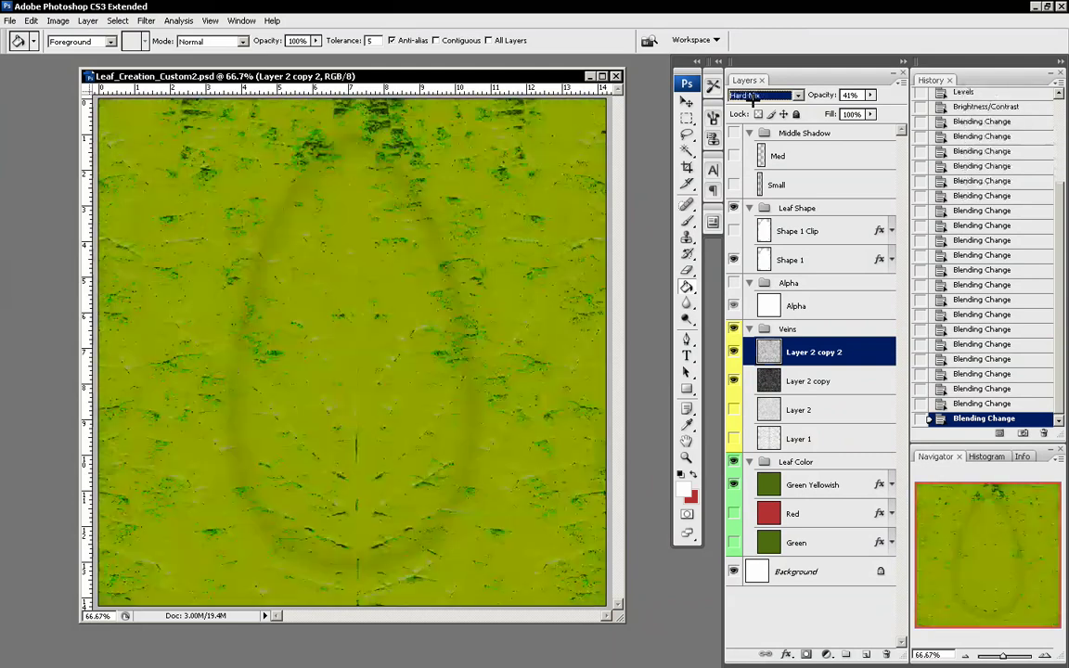
key("Down")
key("Down")
key("Down")
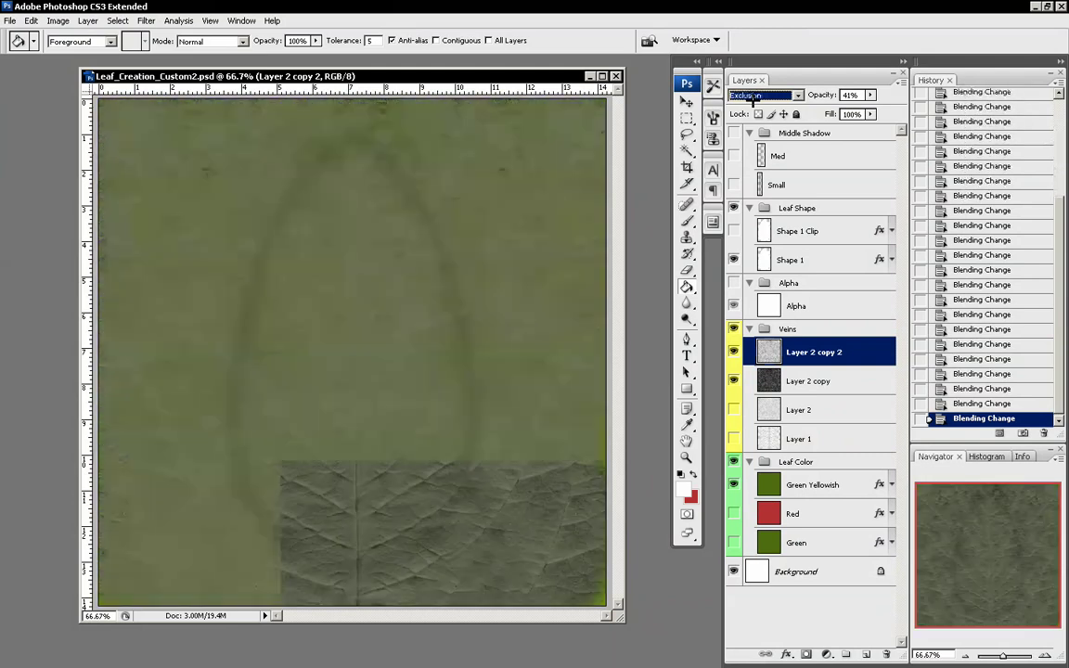
key("Down")
key("Down")
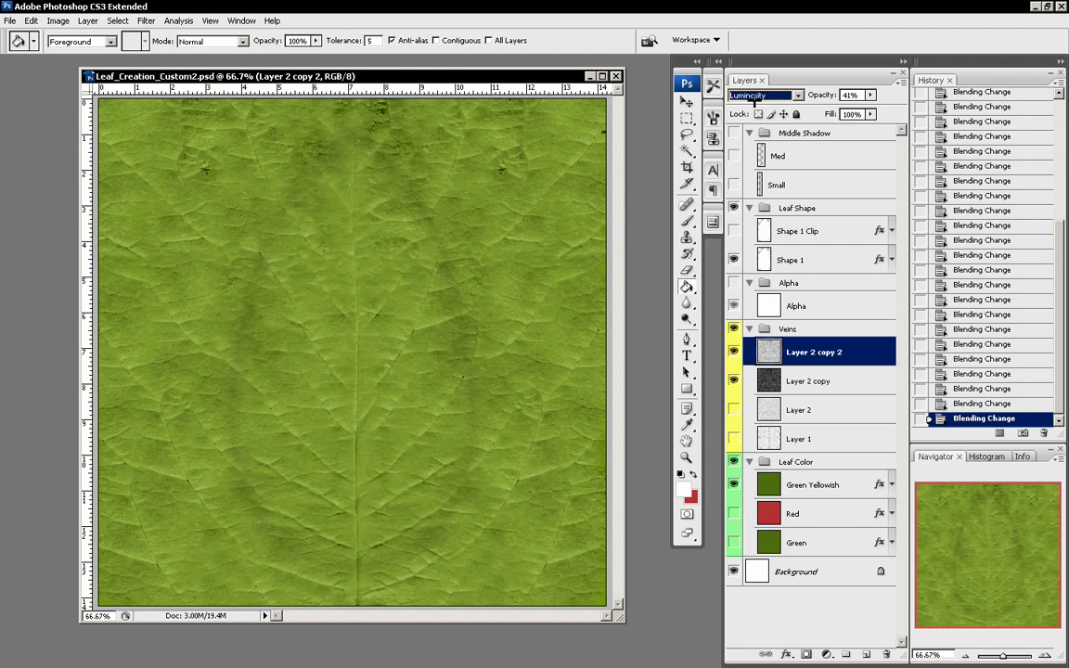
Step: Go through the blend modes from Darken onward for Layer 2 copy 2 and set it to Soft Light
left_click(775, 93)
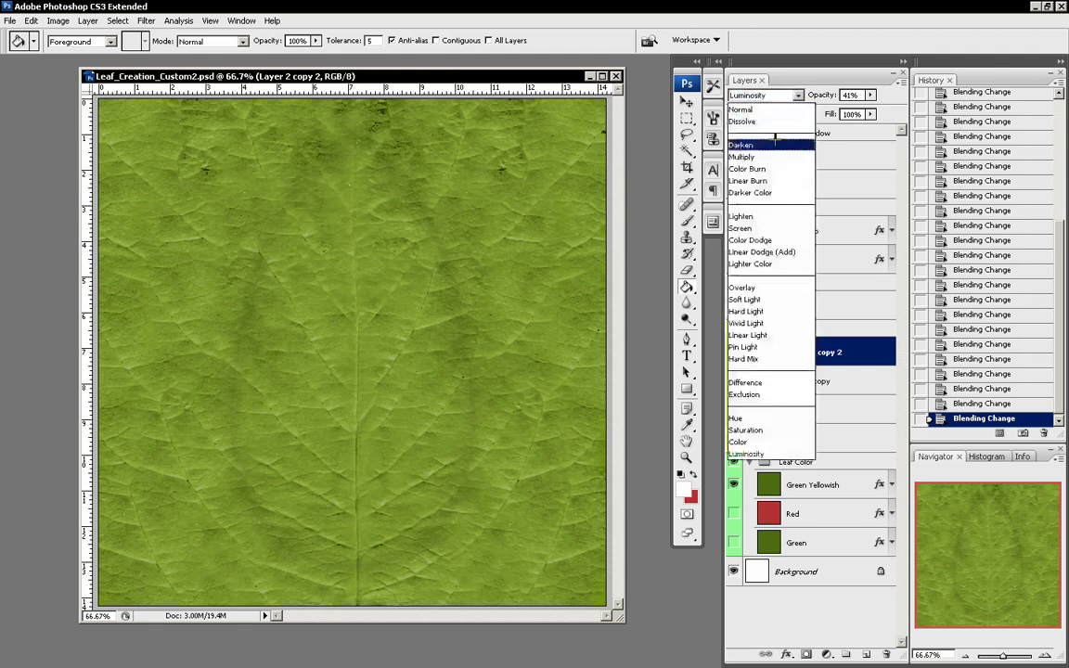
left_click(772, 144)
key("Down")
key("Down")
key("Down")
key("Down")
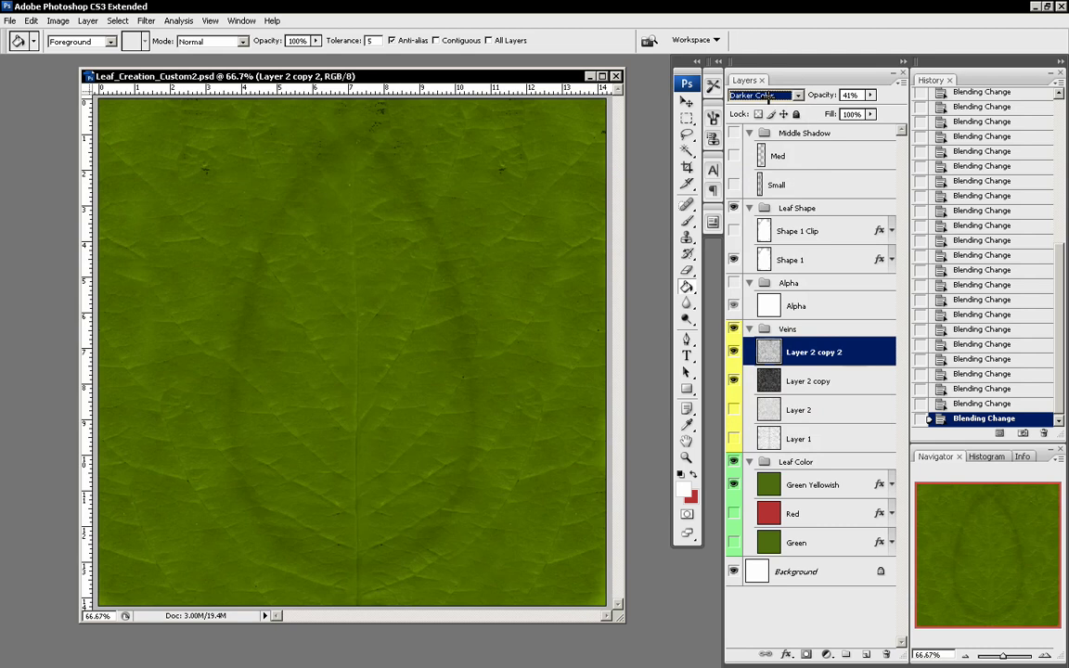
key("Down")
key("Down")
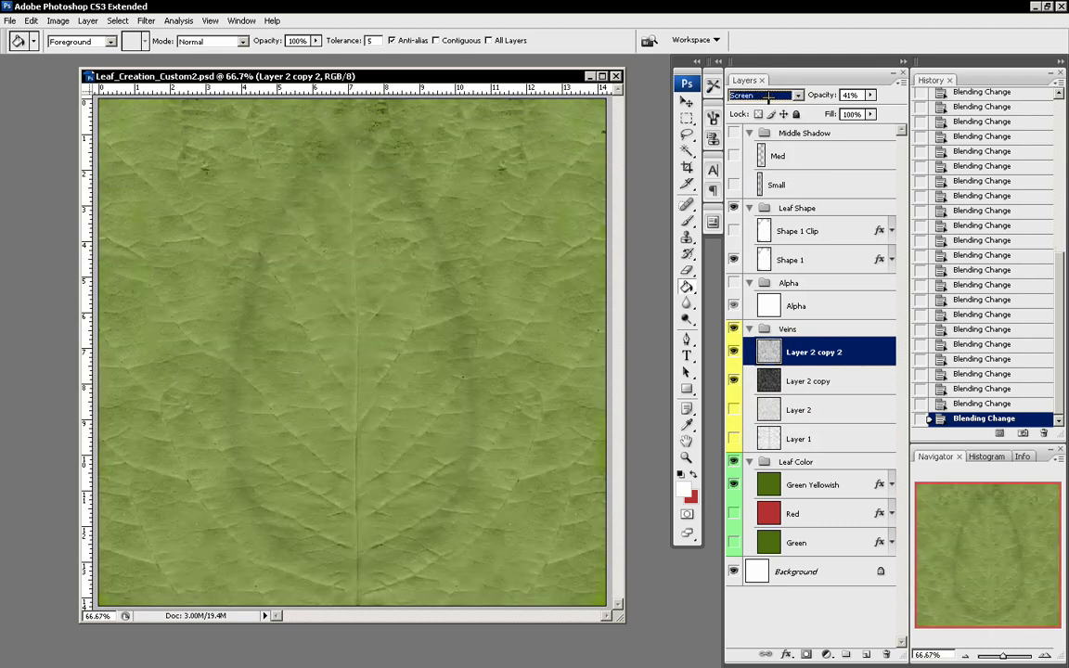
key("Down")
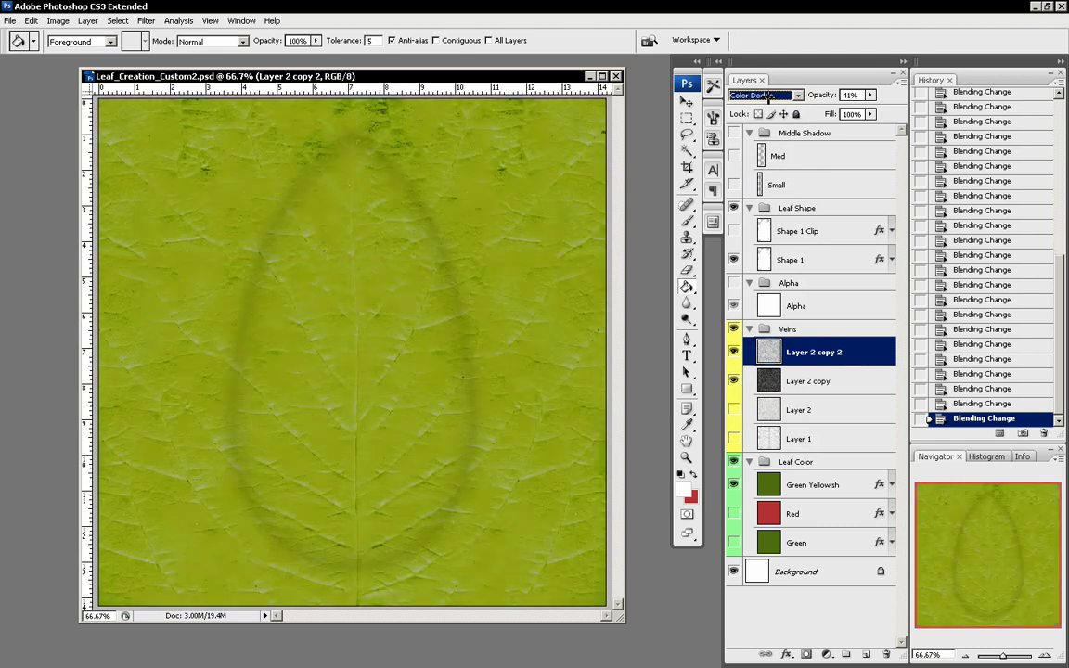
key("Down")
key("Down")
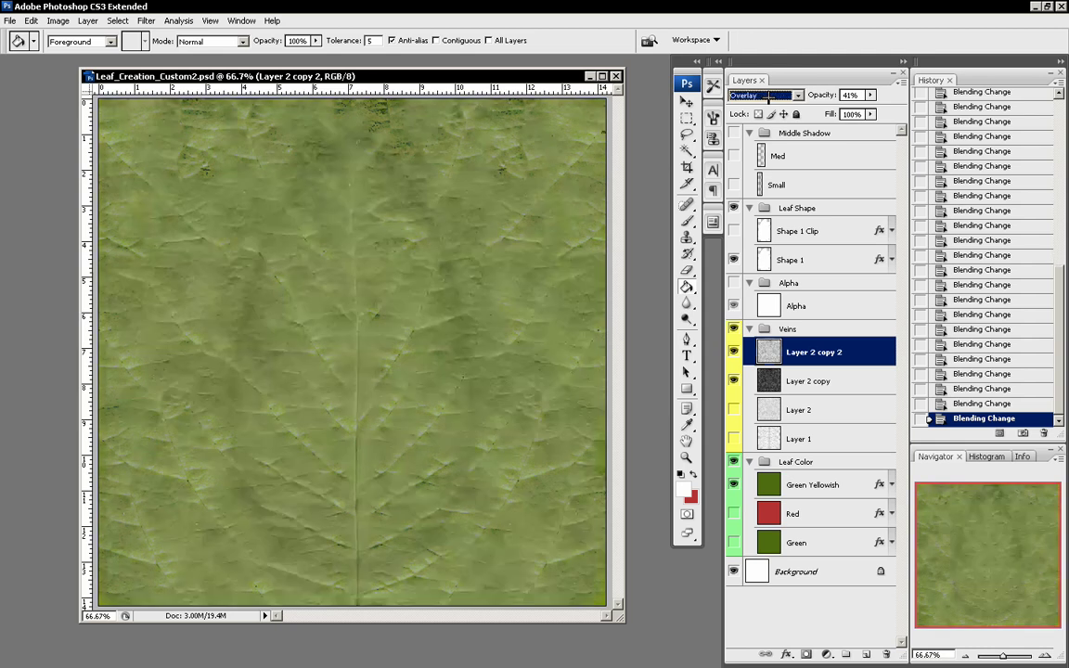
key("Down")
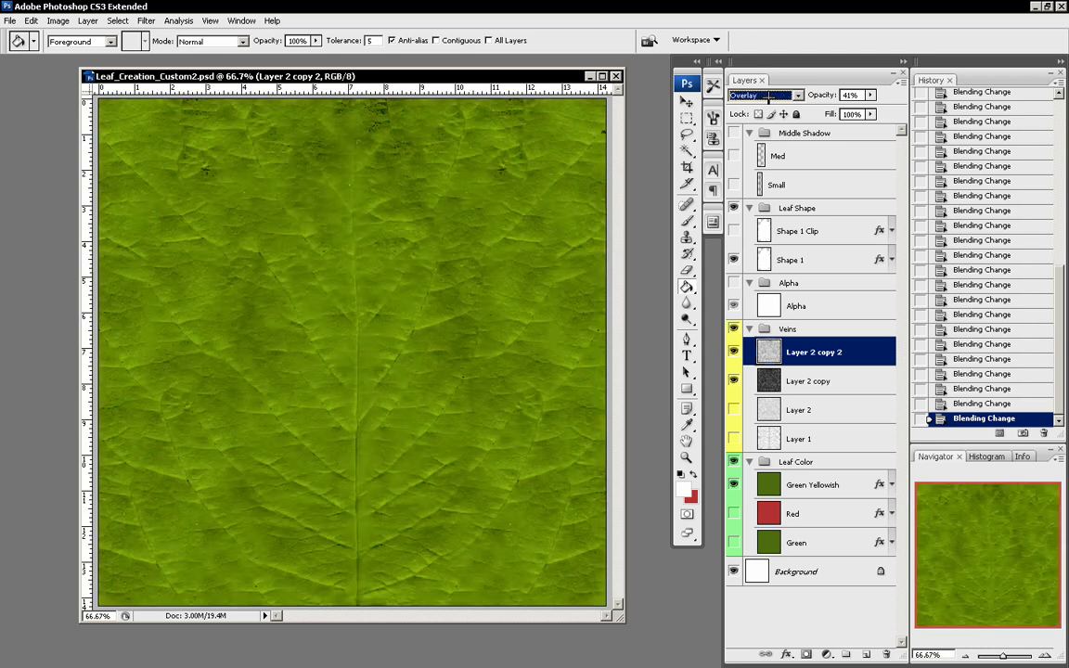
key("Down")
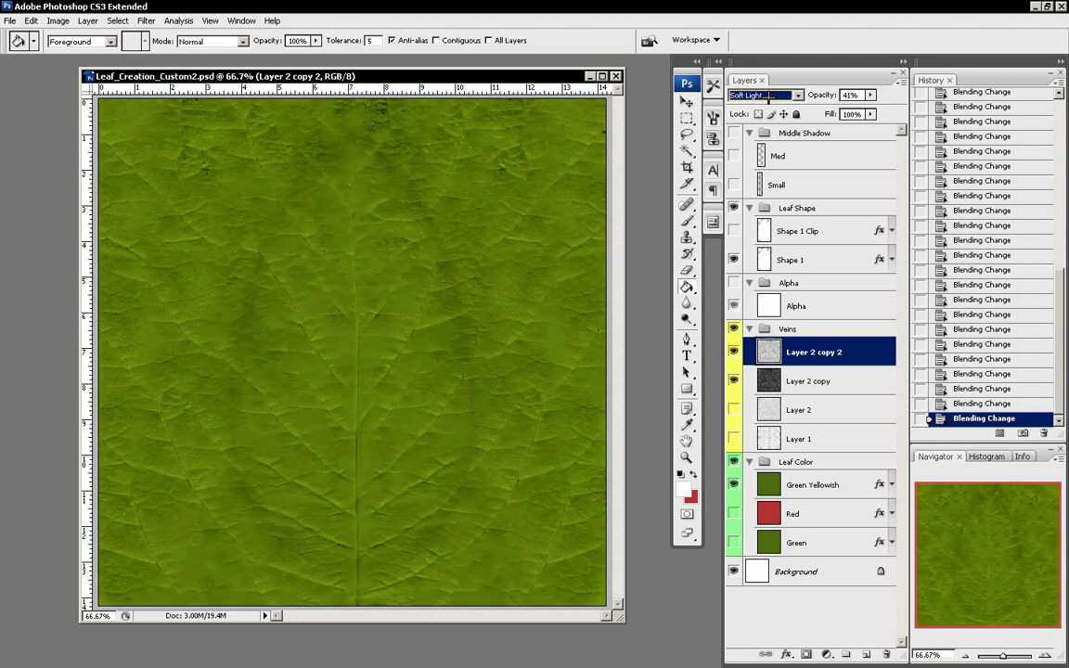
Step: Compare the leaf with and without Layer 2 copy 2 by hiding and showing that layer twice
left_click(733, 353)
left_click(733, 353)
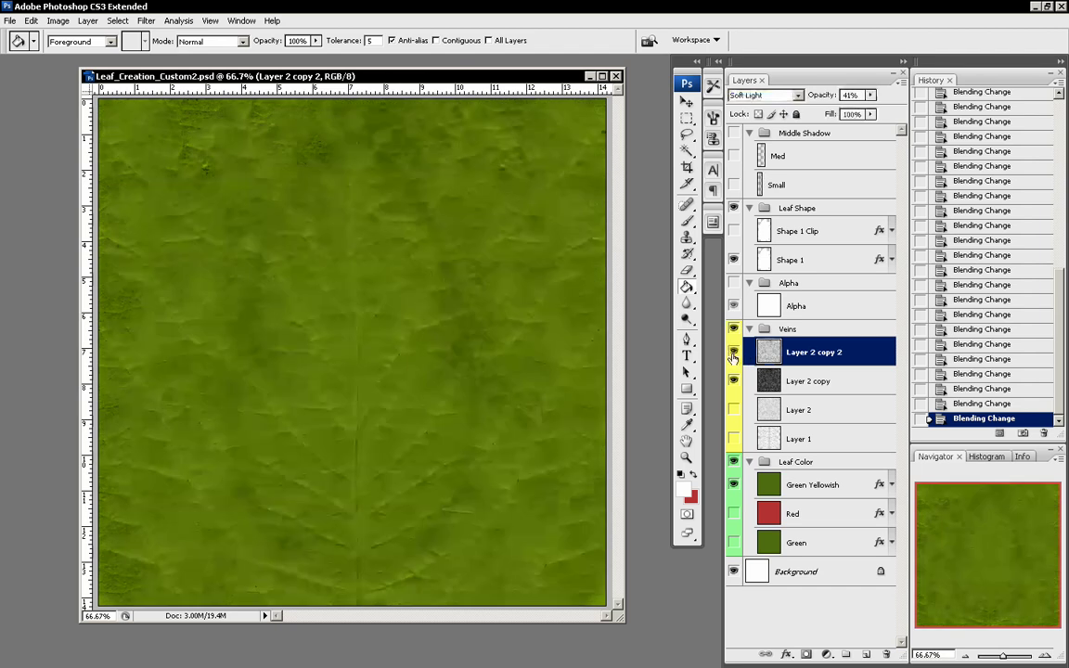
left_click(733, 355)
left_click(733, 356)
Step: Create a new layer group named Stem directly above the Leaf Shape group
left_click(820, 207)
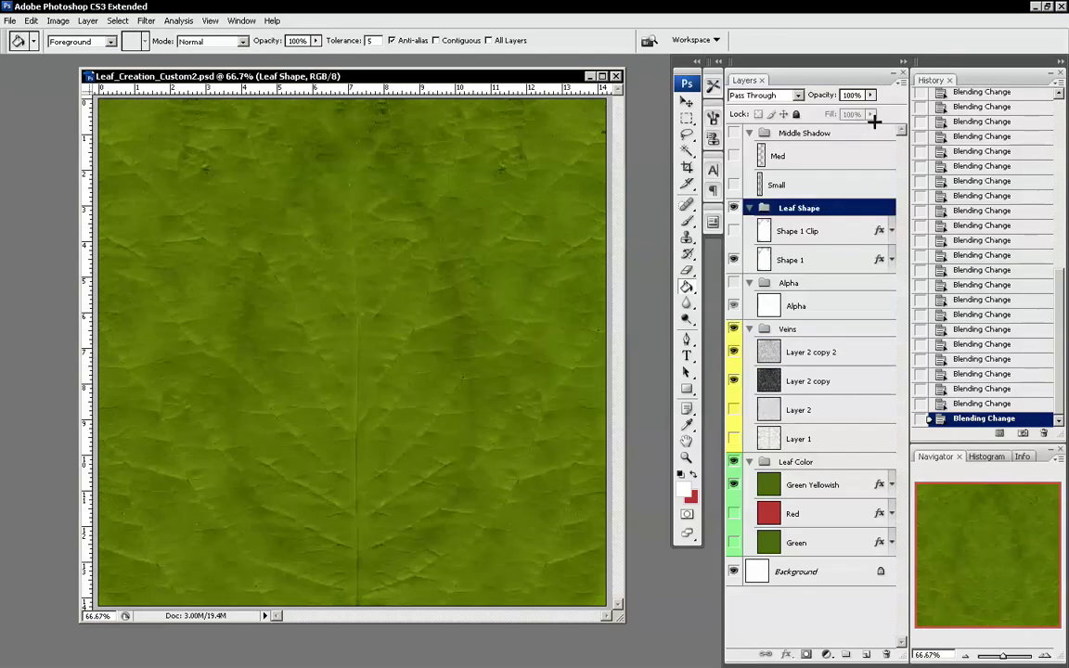
left_click(900, 80)
left_click(916, 148)
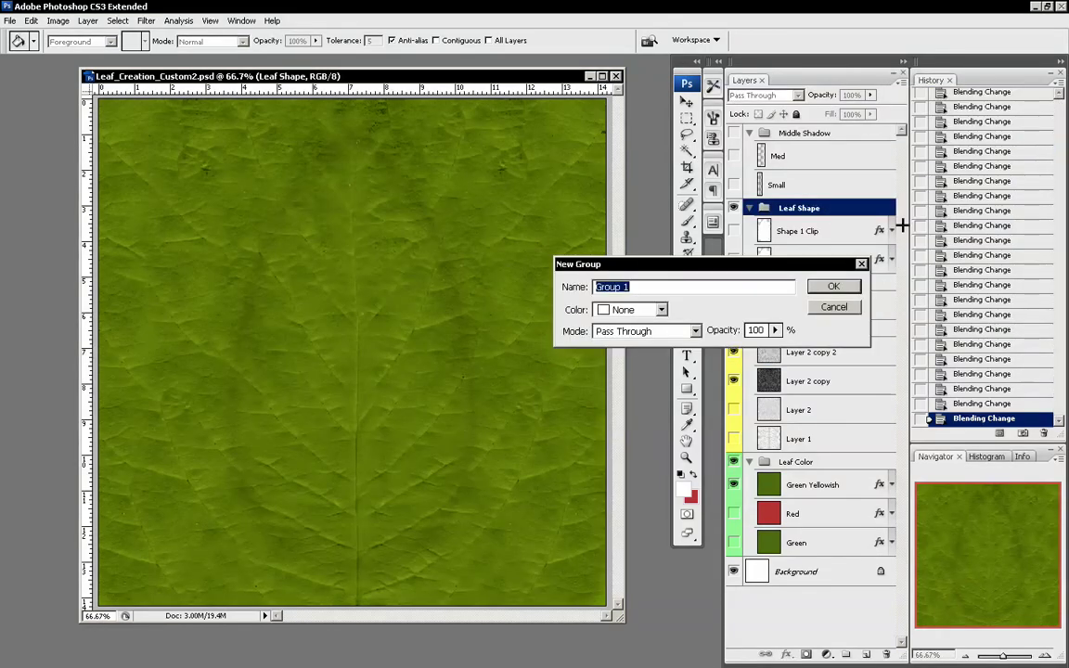
type("Stem")
left_click(833, 286)
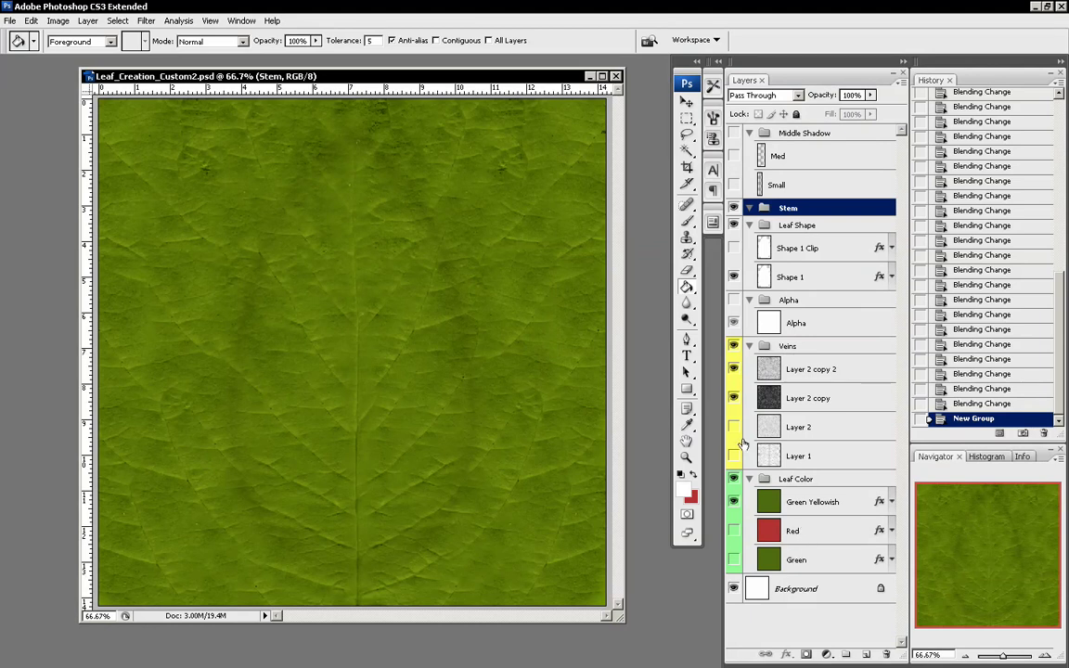
Step: Draw a thin white rectangle in the Stem group, running the full height of the canvas along the leaf's midrib
left_click(733, 477)
left_click(686, 387)
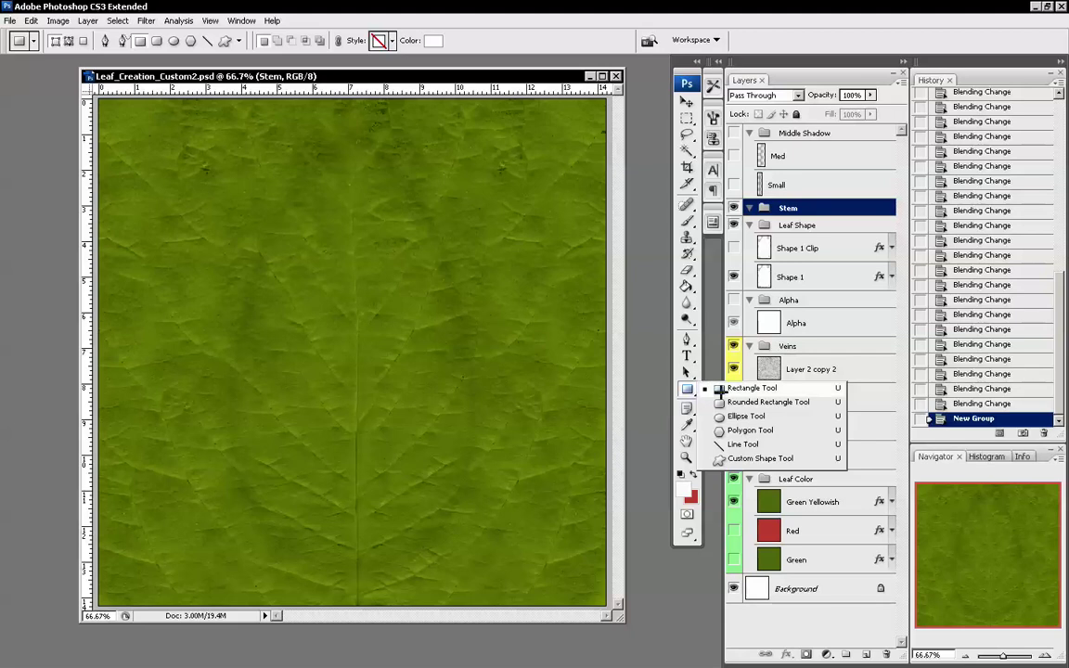
left_click(716, 388)
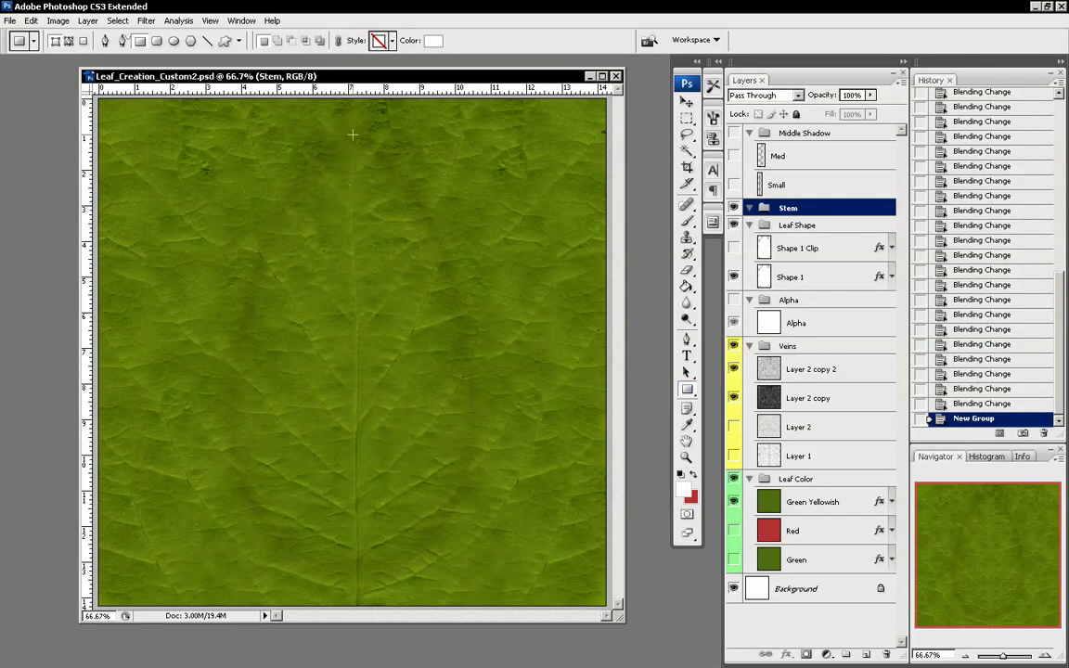
left_click_drag(351, 100, 353, 606)
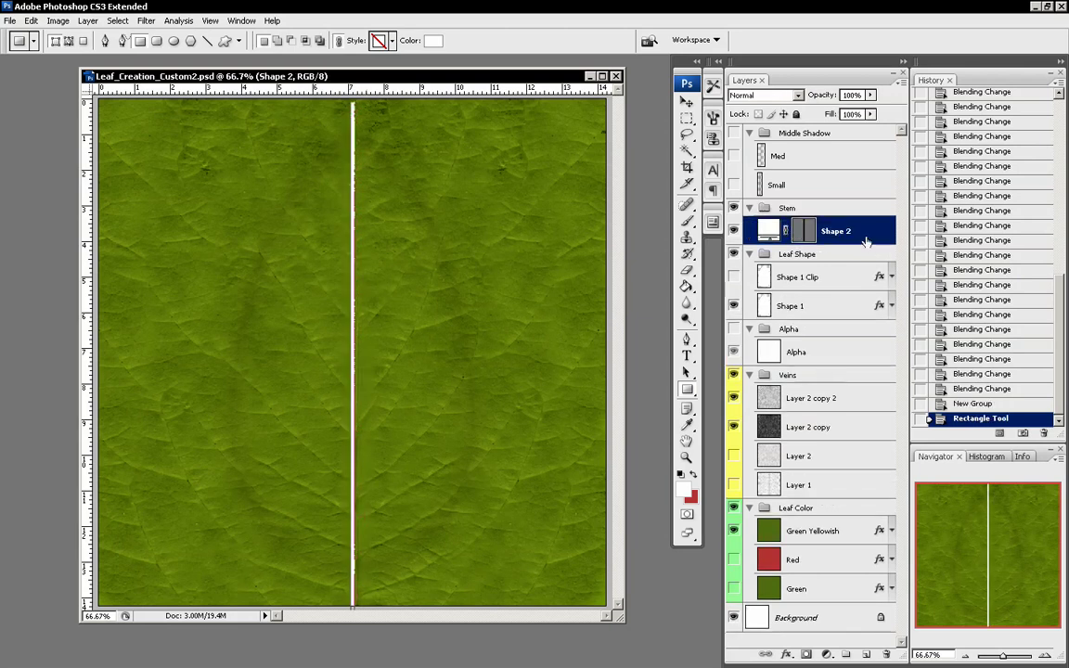
Step: Rasterize the stem rectangle's layer and move the strip slightly right so it sits centered over the midrib
right_click(872, 231)
left_click(905, 299)
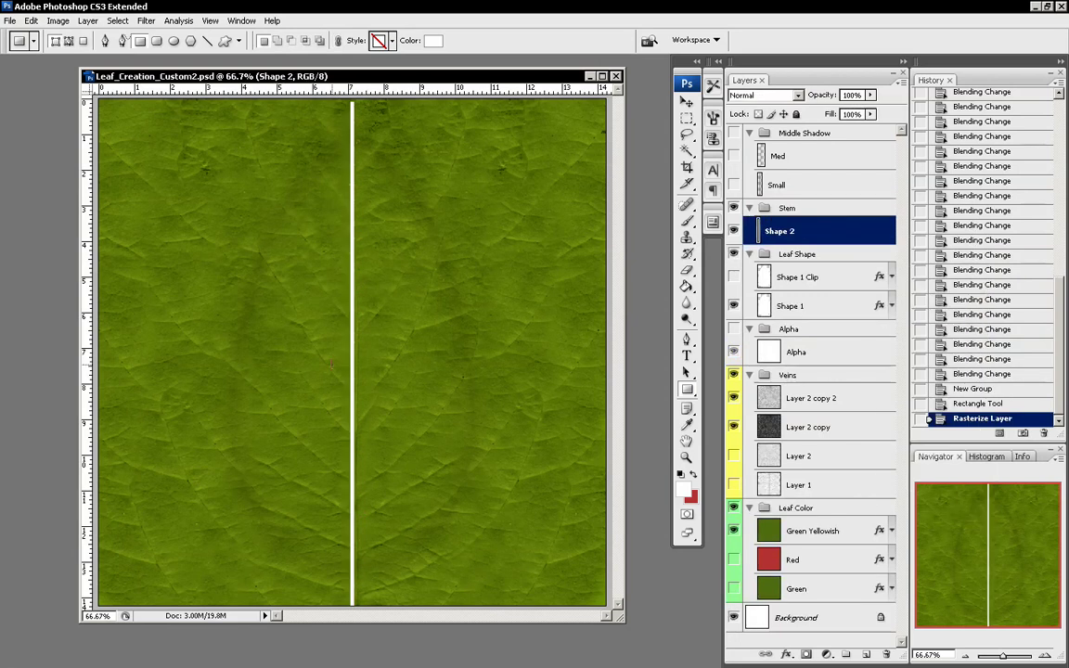
key("v")
left_click_drag(353, 362, 363, 356)
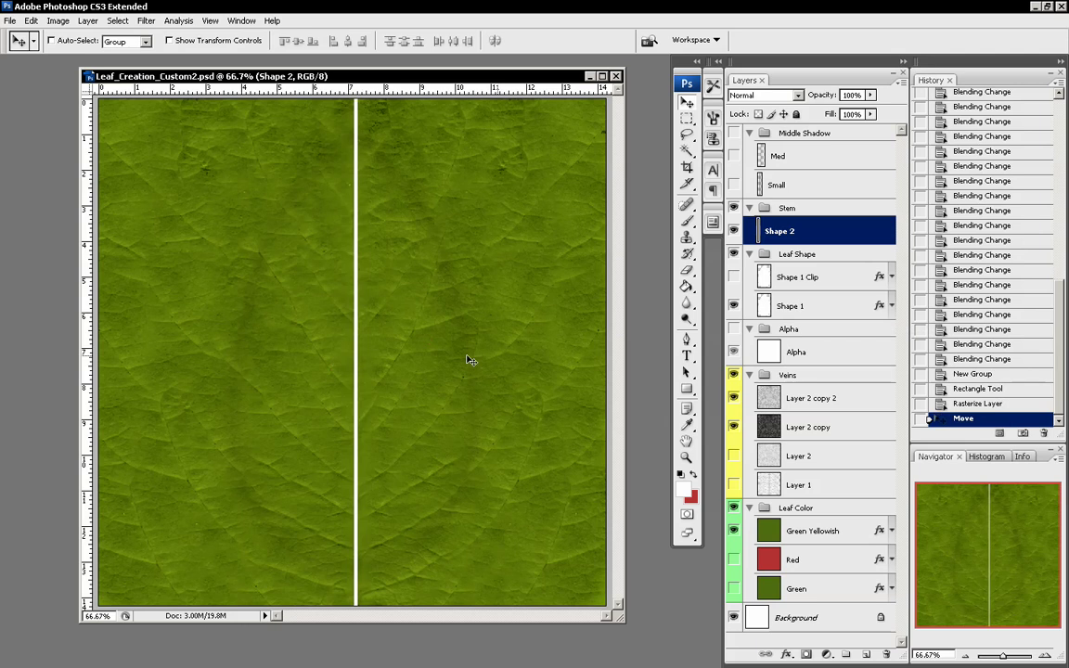
Step: Add a Color Overlay to the stem layer in light yellow-green a3c527, starting from a green sampled on the leaf
double_click(803, 231)
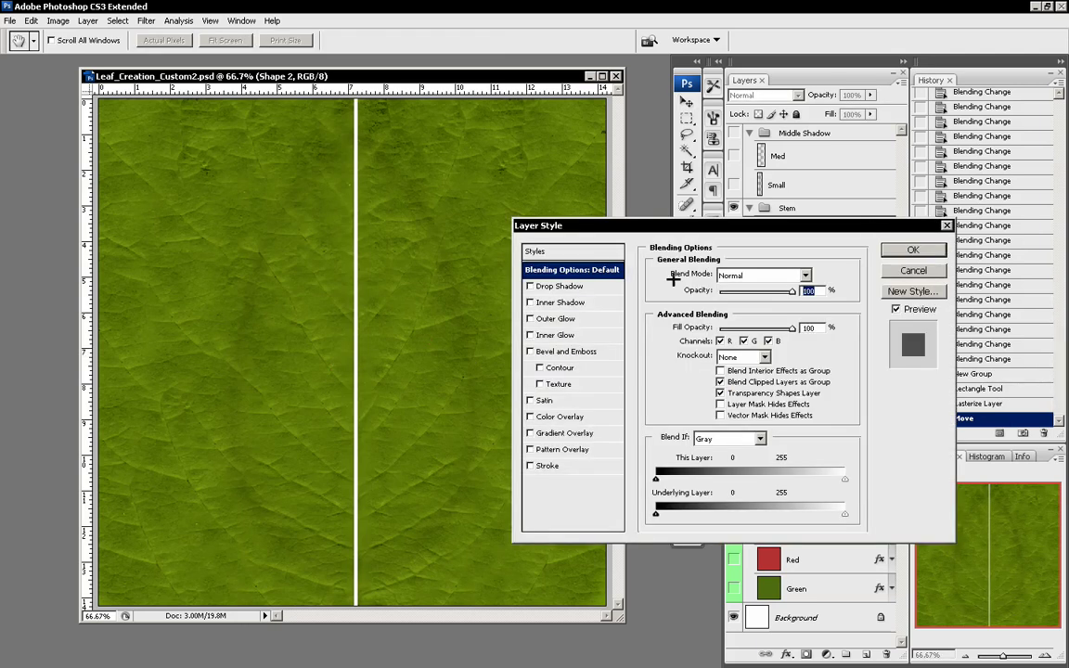
left_click(544, 415)
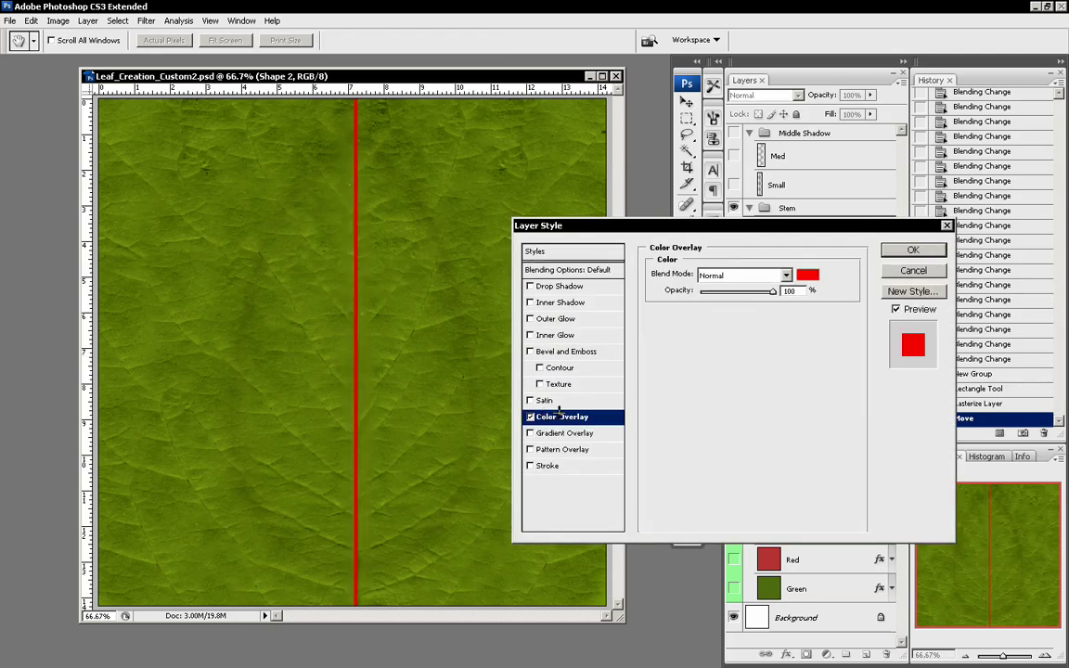
left_click(808, 275)
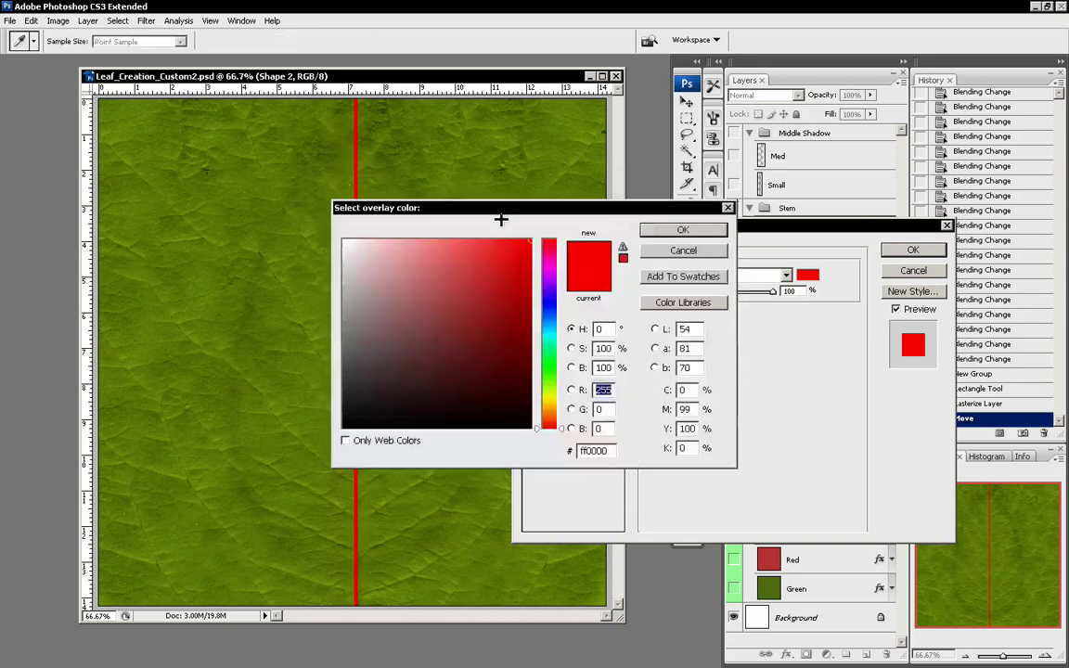
left_click_drag(466, 208, 540, 183)
left_click_drag(272, 262, 272, 262)
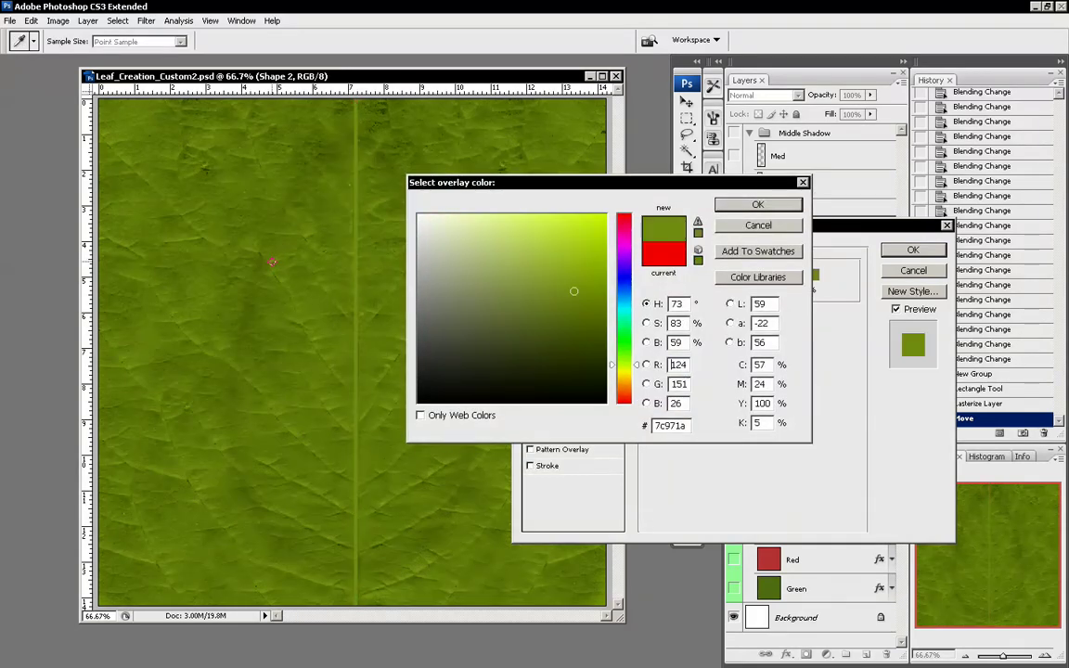
left_click(569, 256)
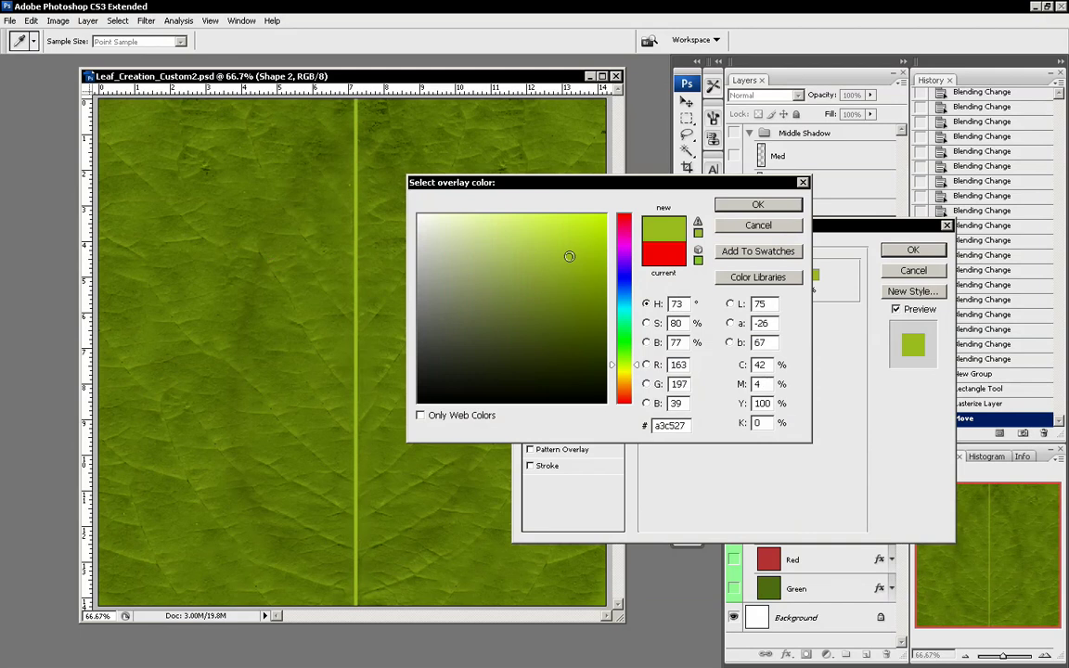
left_click(752, 205)
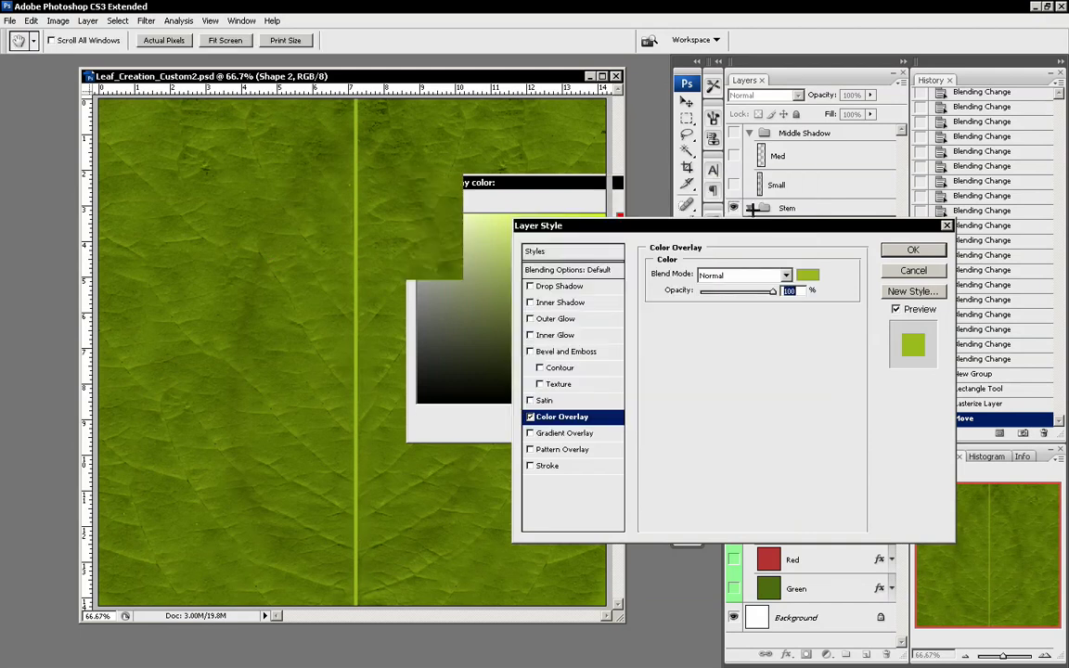
Step: Add an Inner Shadow to the stem layer with 0 px distance and 7 px size, raise its opacity, and apply the layer style
left_click(532, 302)
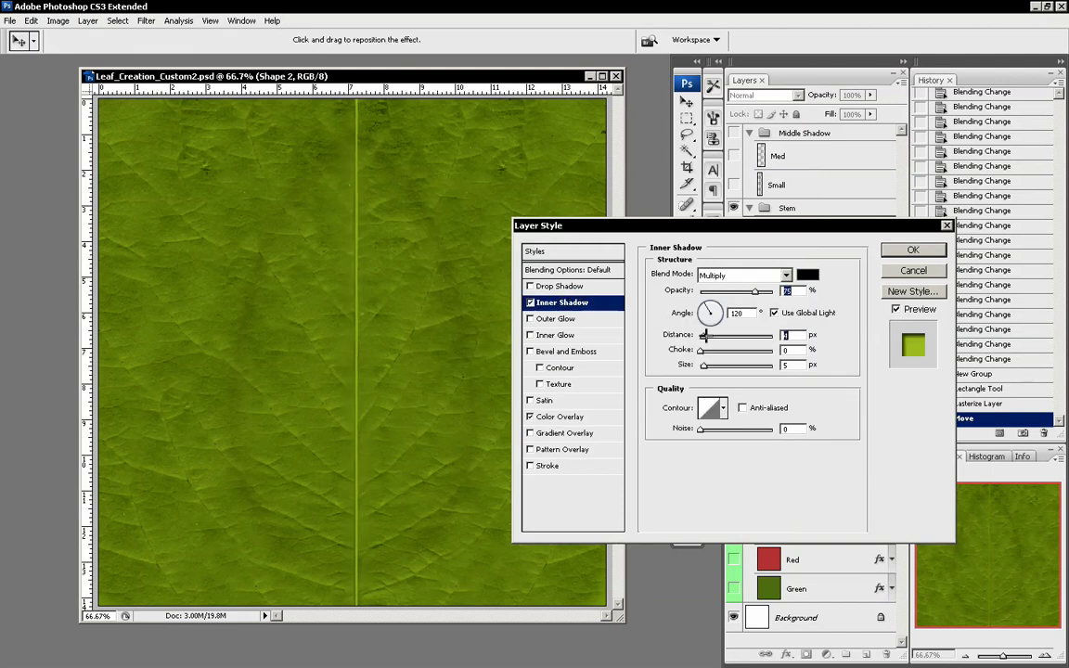
left_click_drag(705, 335, 705, 368)
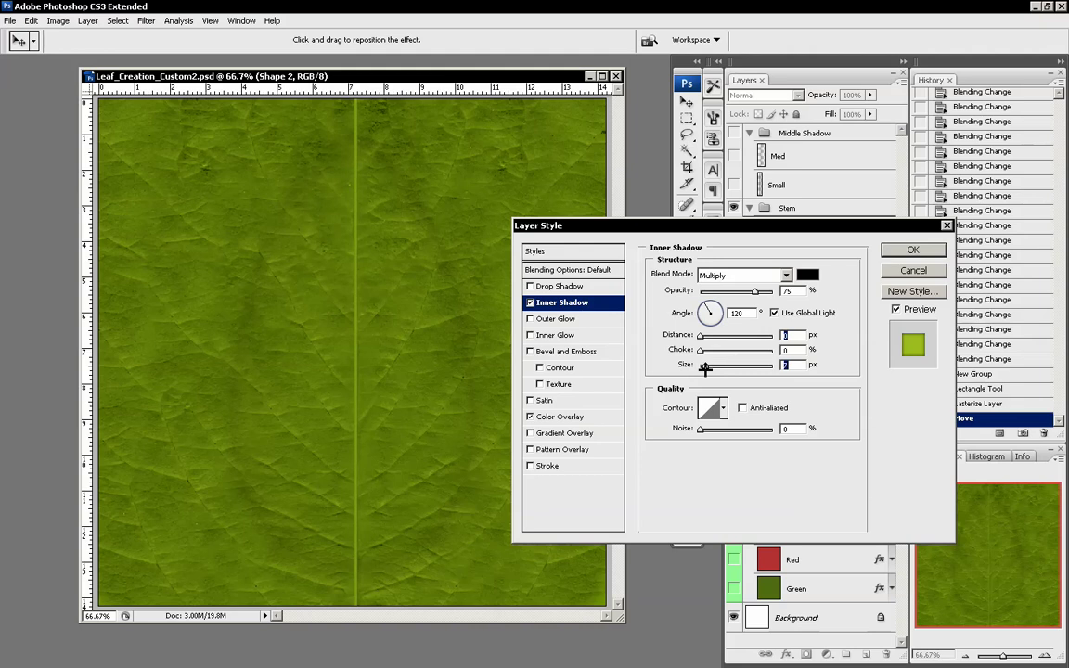
mouse_move(754, 292)
left_mouse_down()
mouse_move(703, 291)
mouse_move(774, 298)
left_mouse_up()
left_click(904, 251)
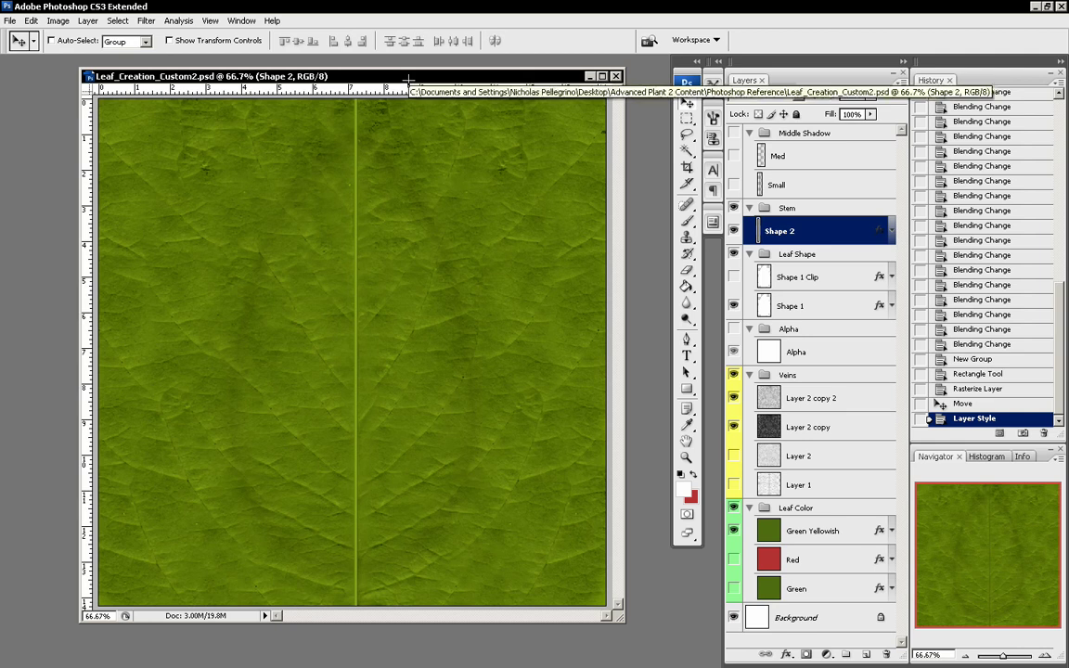
Step: Switch to Vue, select the Leaves group and open its mixed Leaf material in the Advanced Material Editor
left_click_drag(371, 76, 367, 70)
key("alt+Tab")
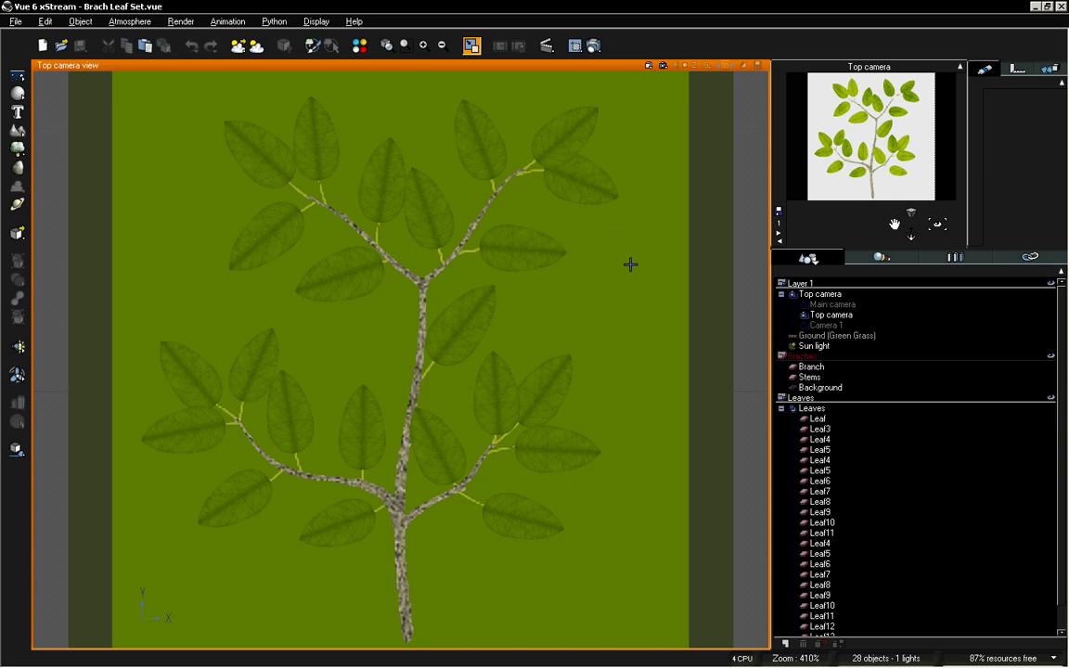
left_click(813, 408)
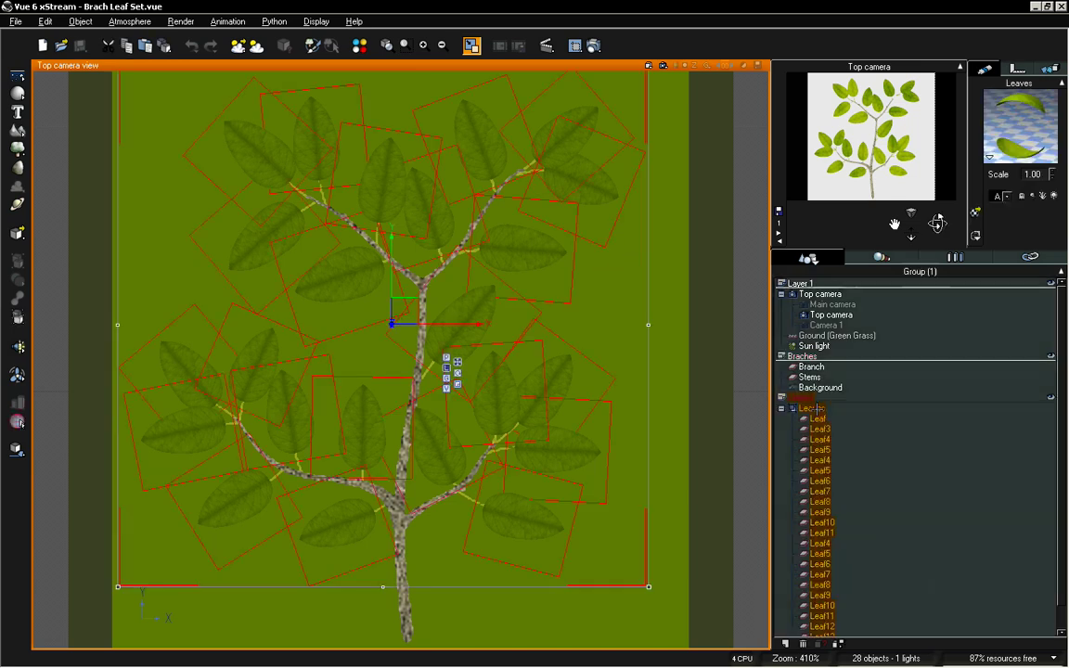
left_click(781, 408)
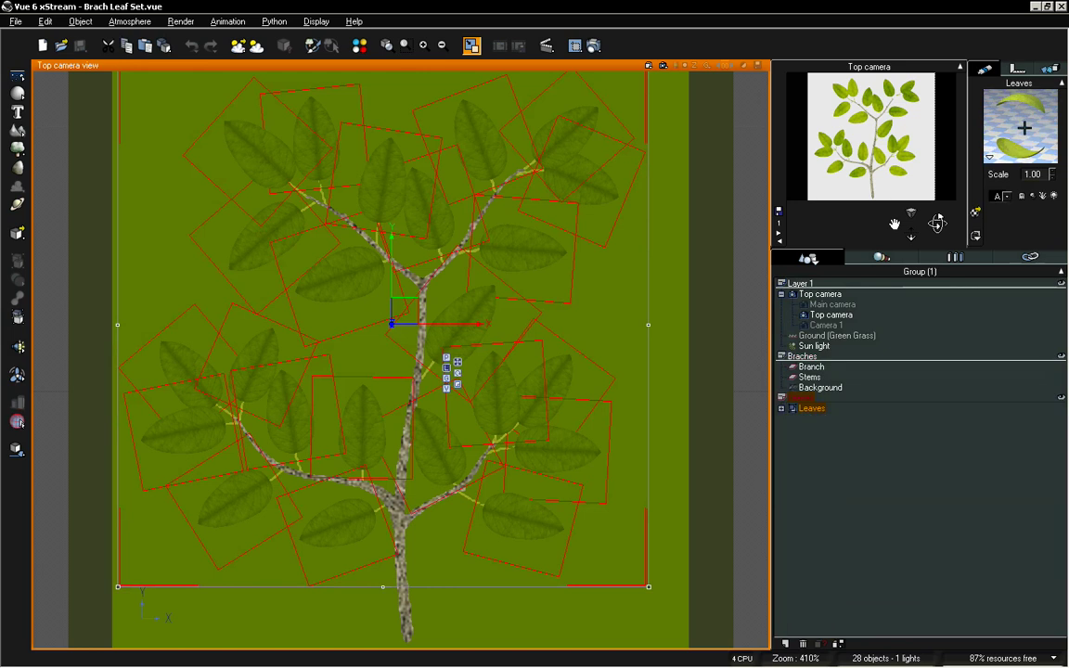
double_click(1020, 92)
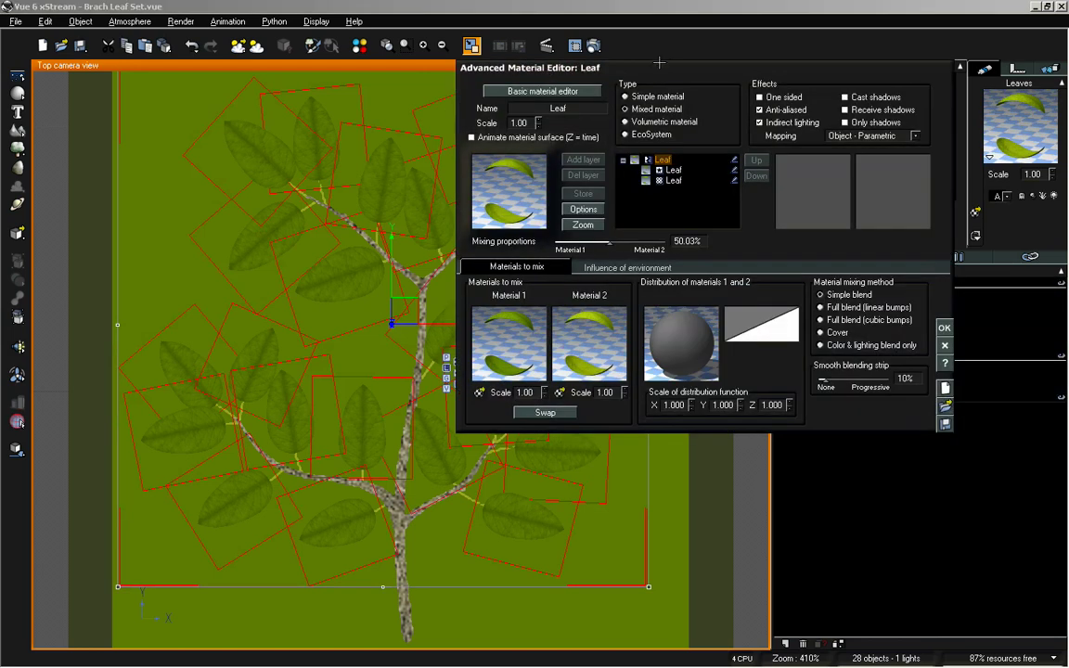
left_click_drag(617, 65, 652, 129)
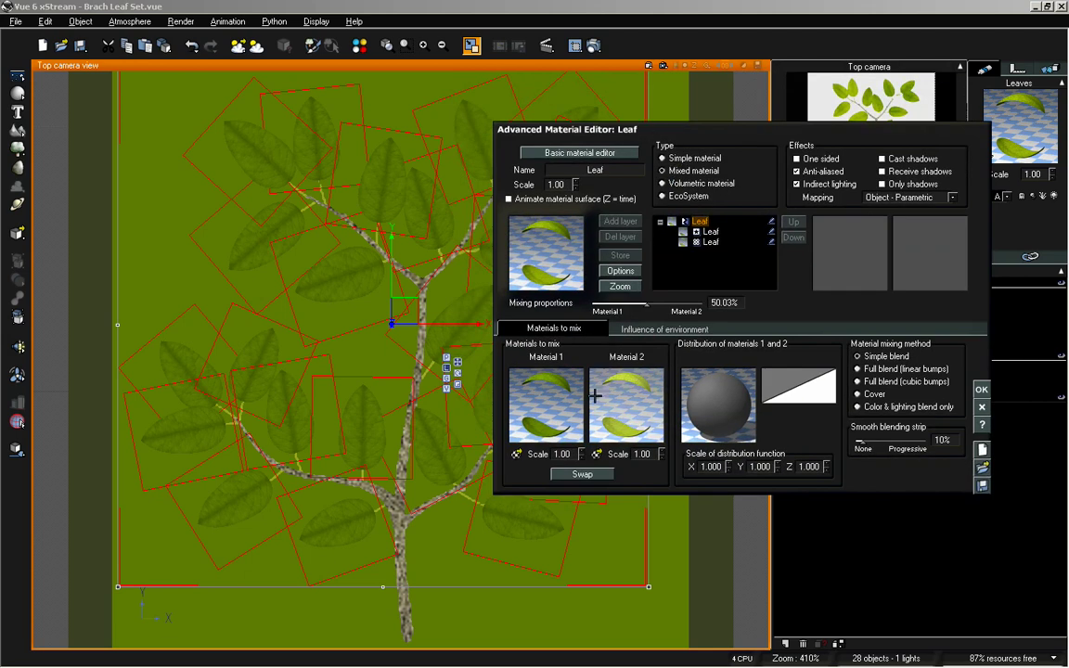
Step: Replace Material 1's color picture with Leaf_Under_Color from the LeafSet collection and accept the material change
right_click(547, 393)
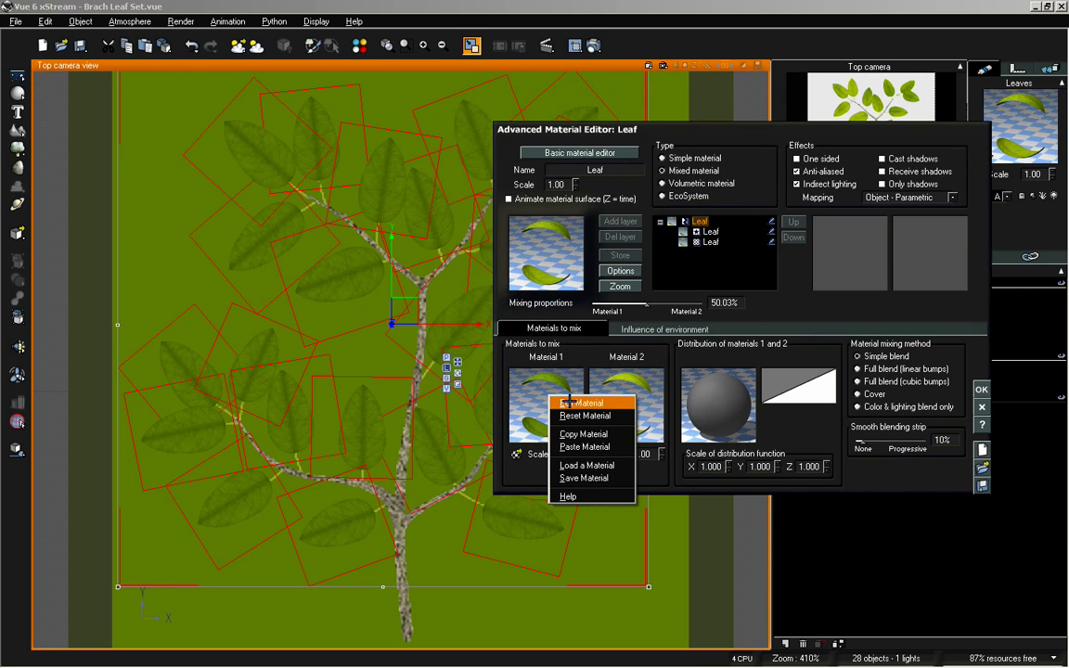
left_click(568, 402)
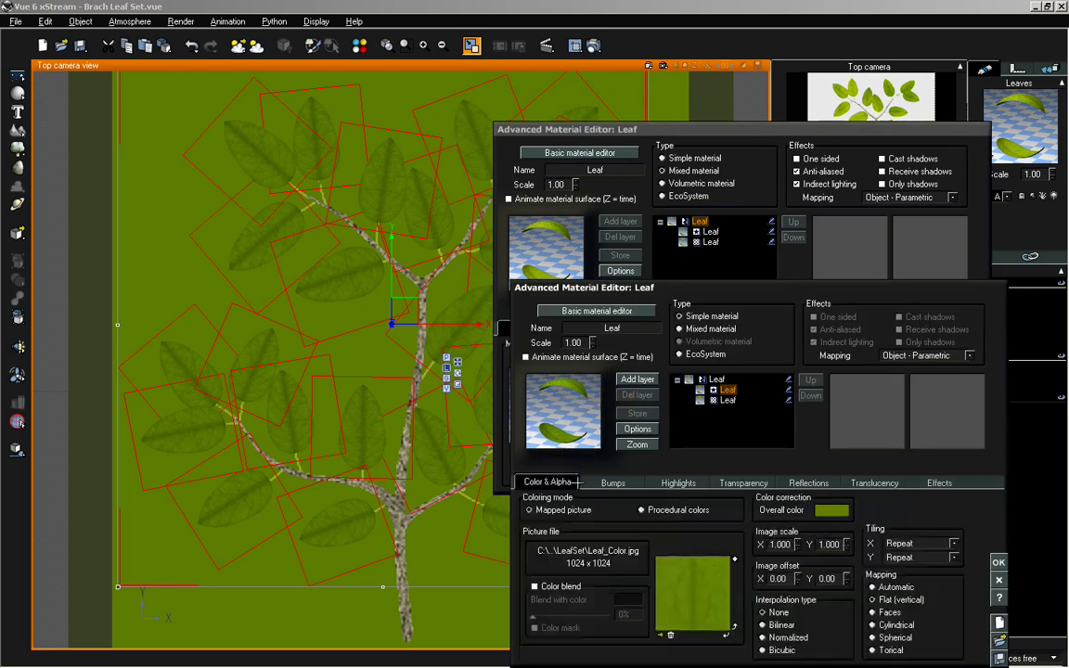
double_click(682, 579)
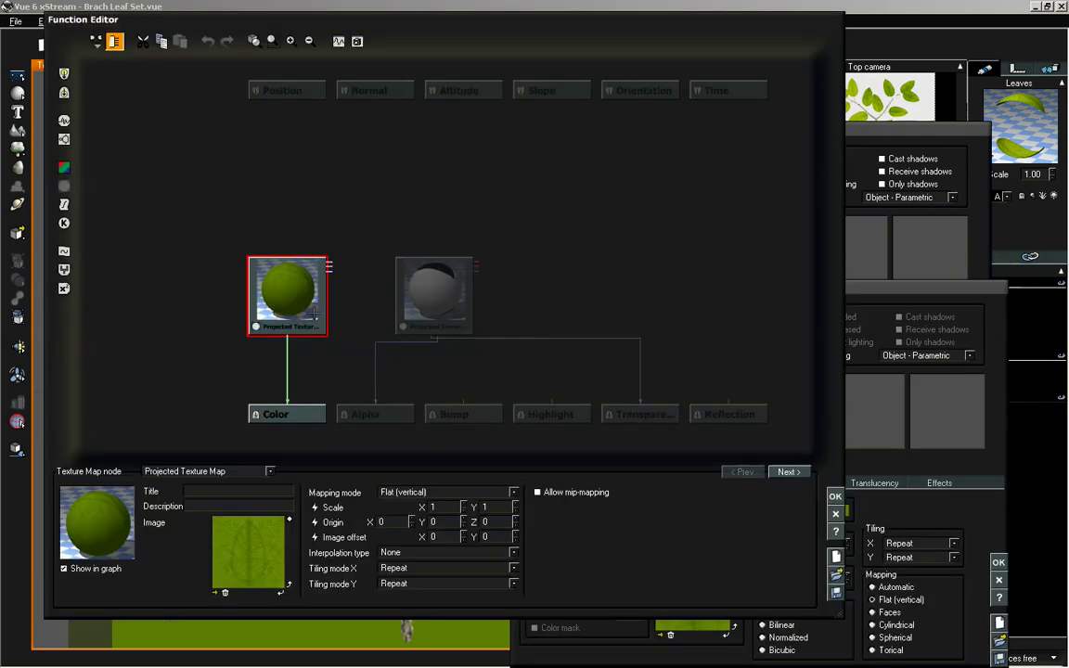
double_click(255, 534)
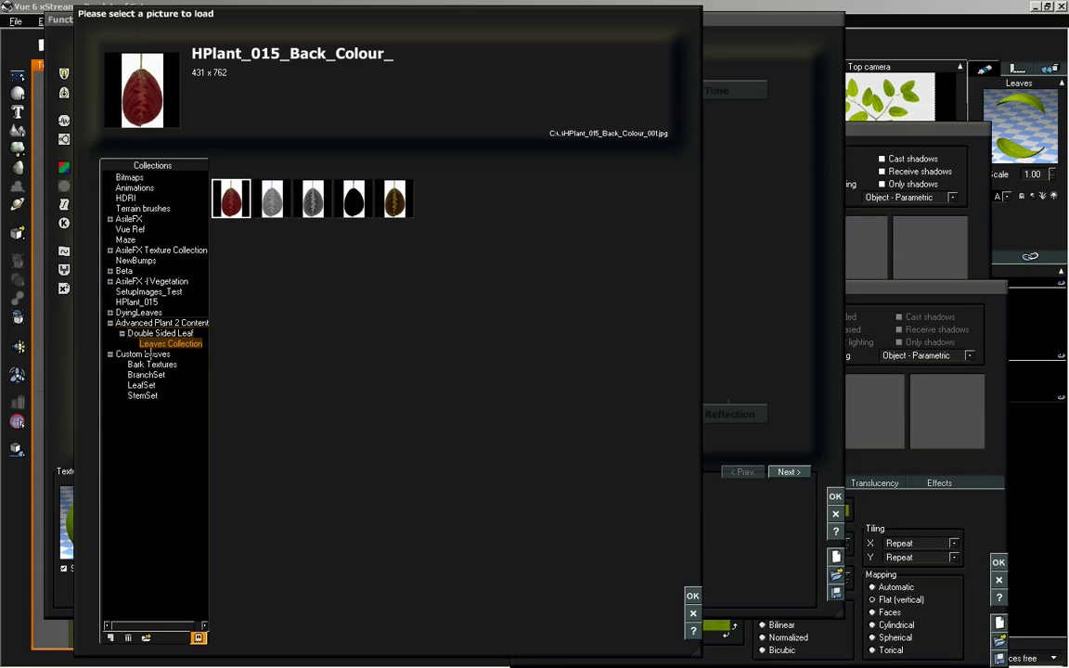
left_click(142, 384)
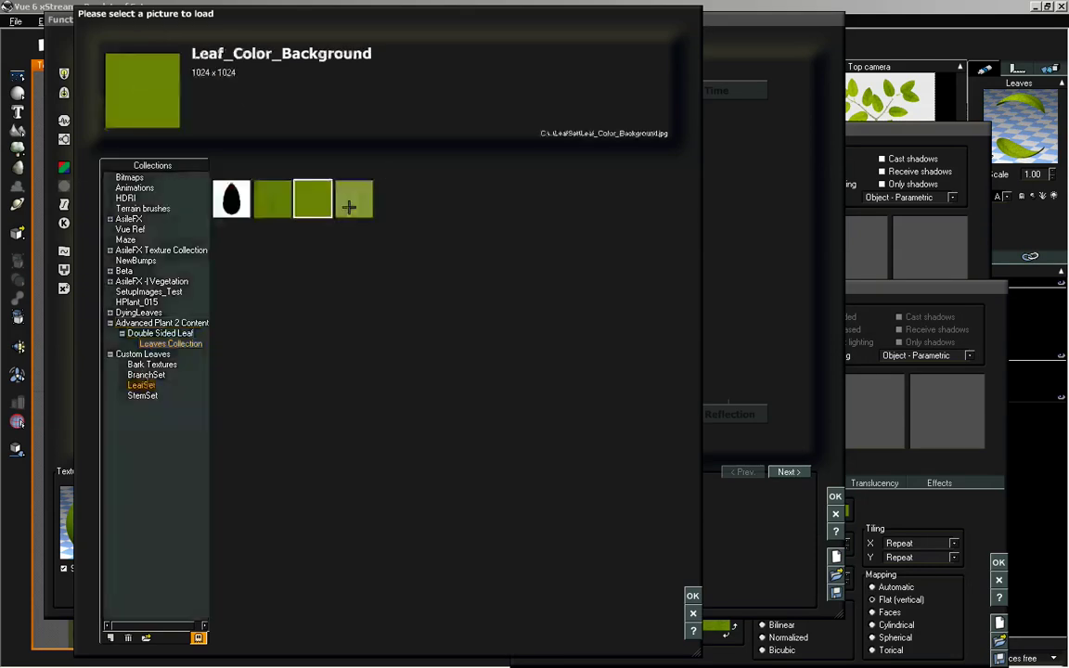
left_click(353, 199)
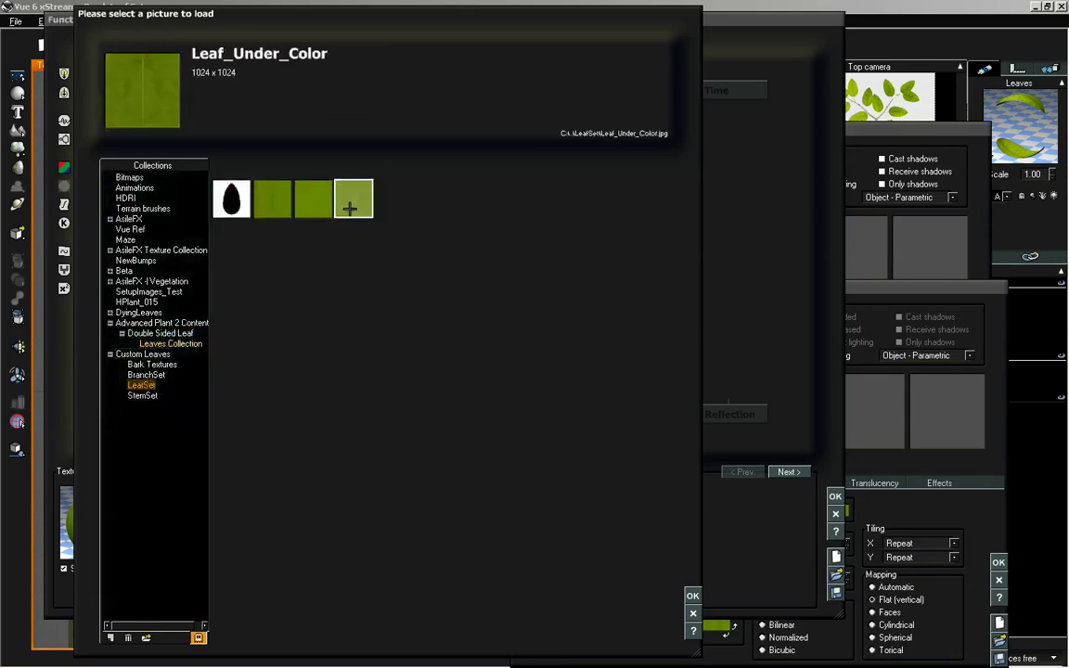
left_click(692, 596)
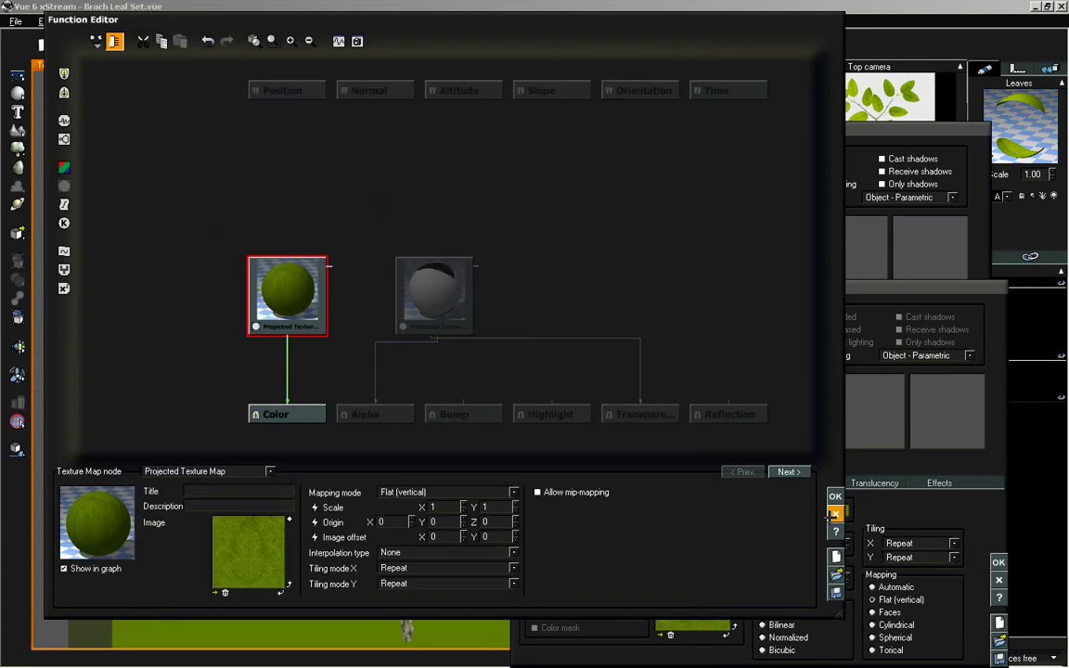
left_click(835, 496)
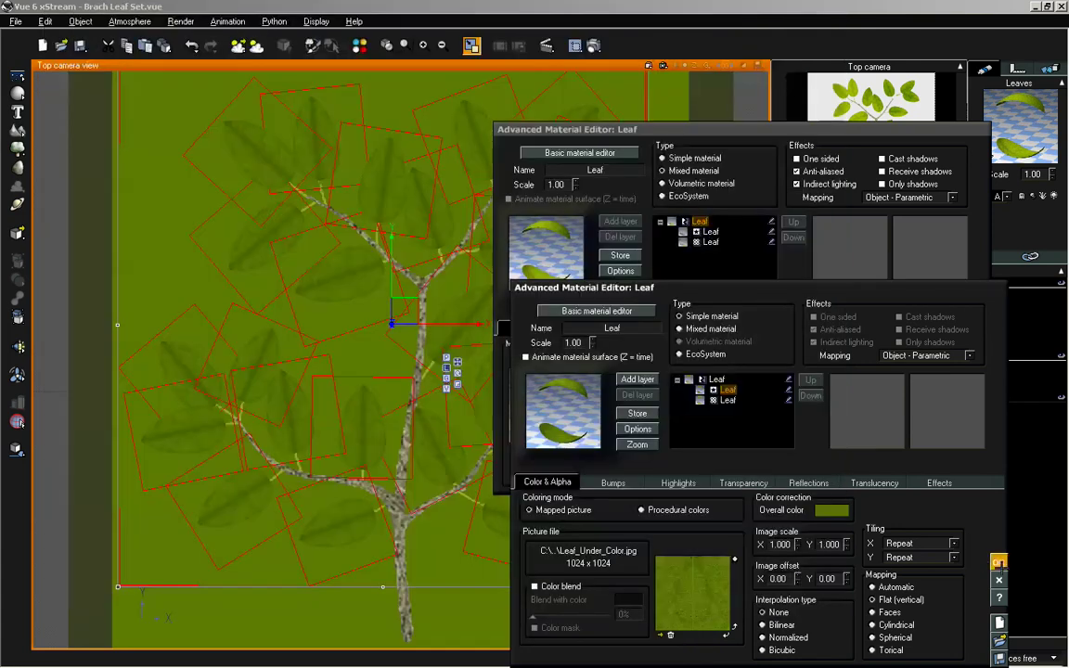
left_click(998, 563)
Step: Reload Leaf_Under_Color as the projected texture map in Material 2's color function and accept the changes to the Leaf material
right_click(644, 400)
left_click(664, 409)
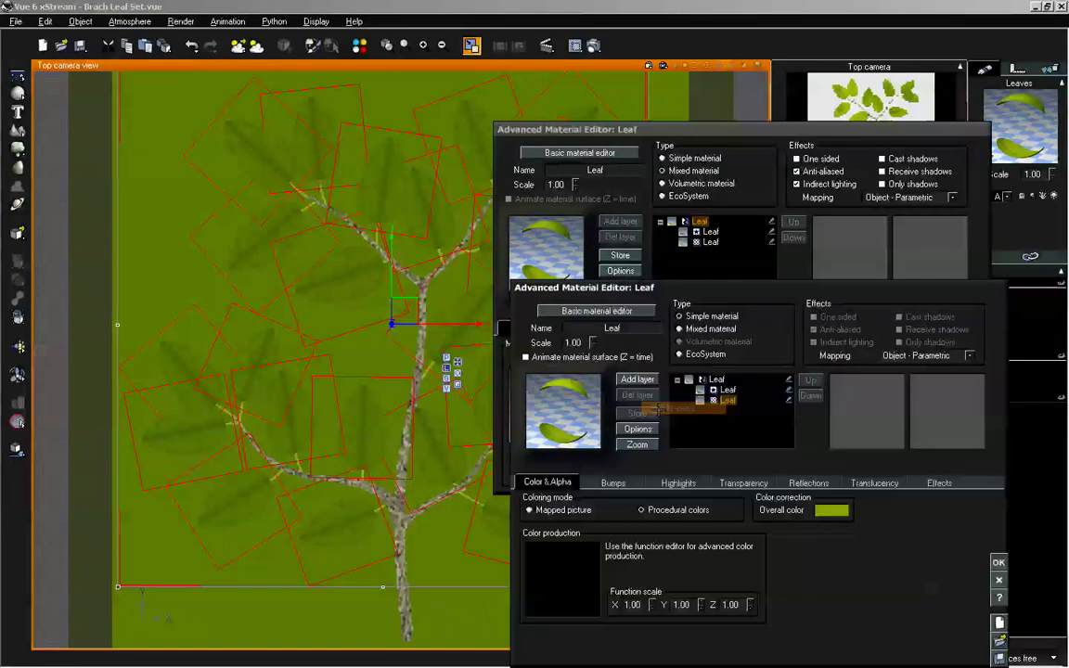
right_click(577, 557)
left_click(608, 457)
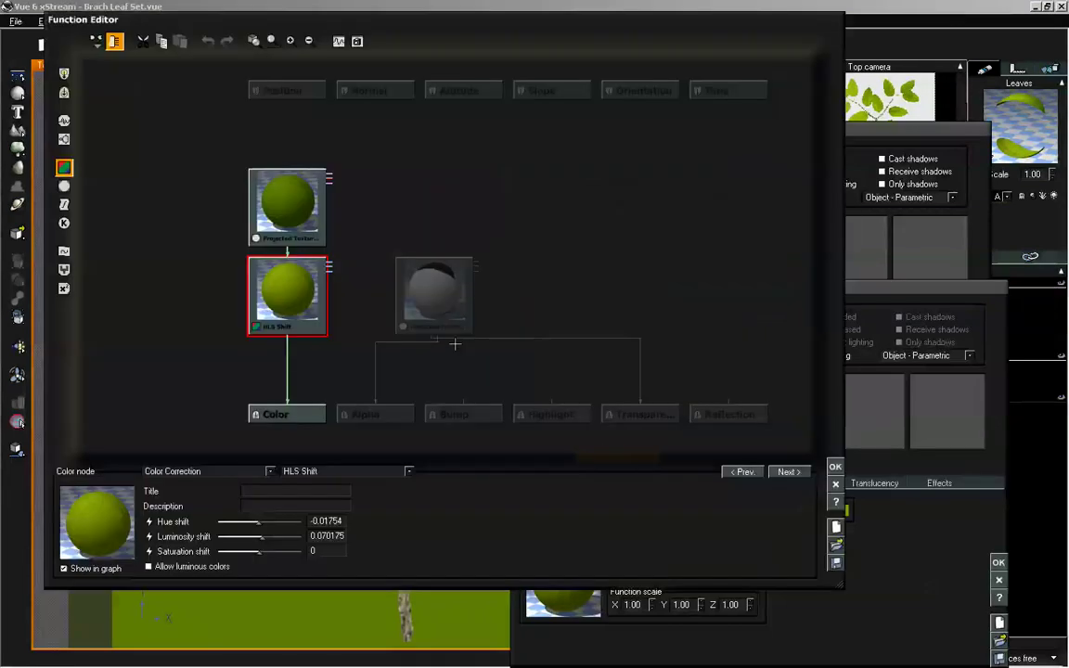
double_click(267, 546)
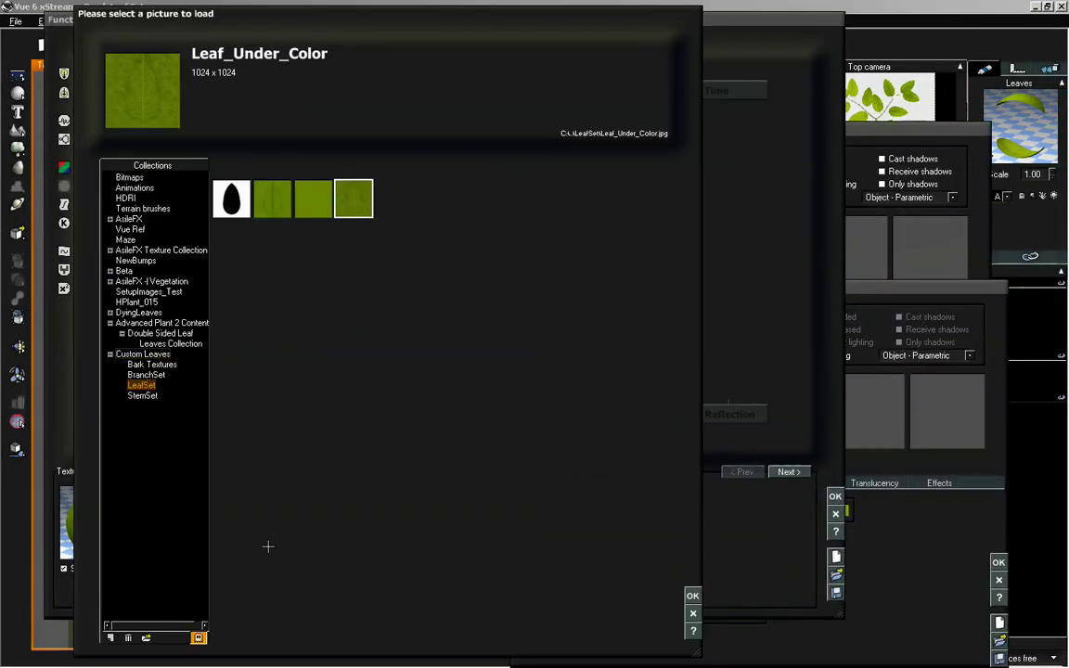
left_click(692, 594)
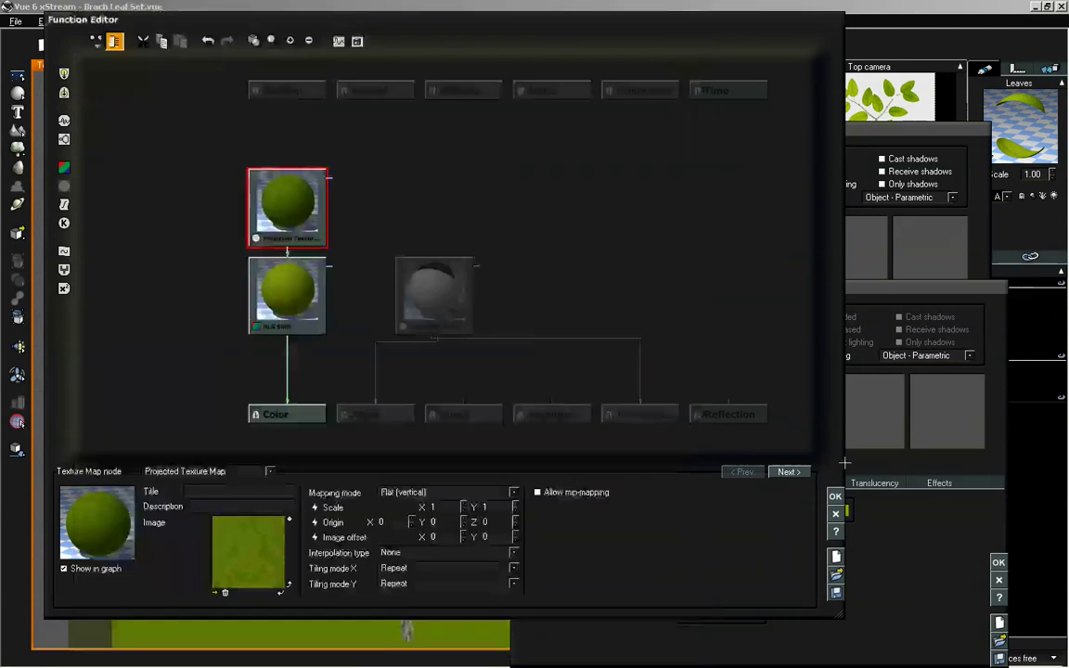
left_click(836, 495)
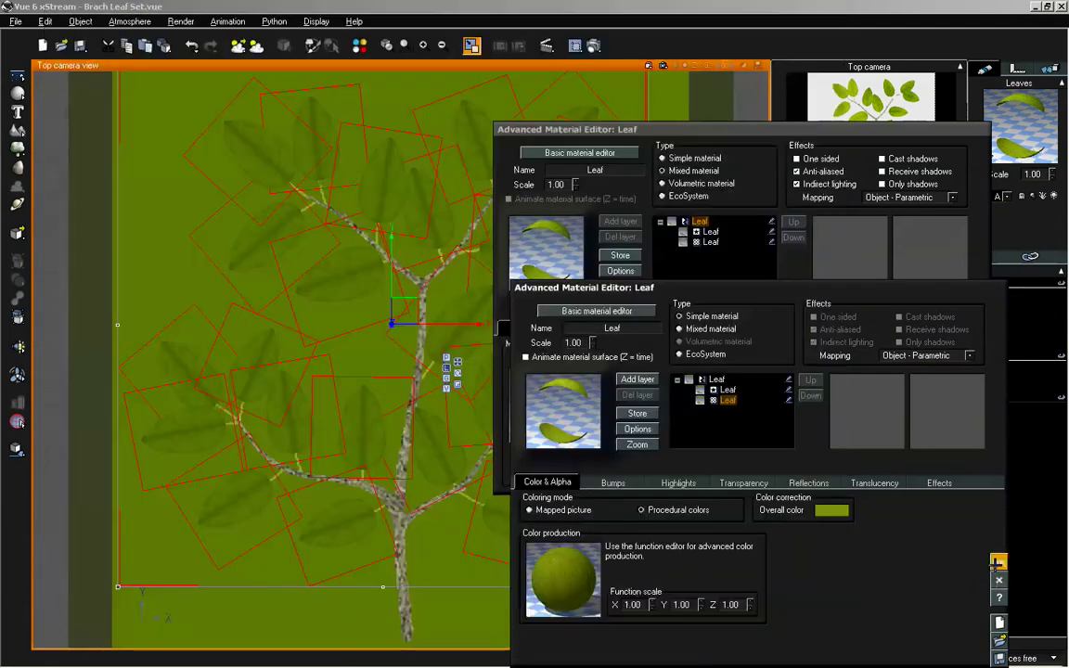
left_click(998, 562)
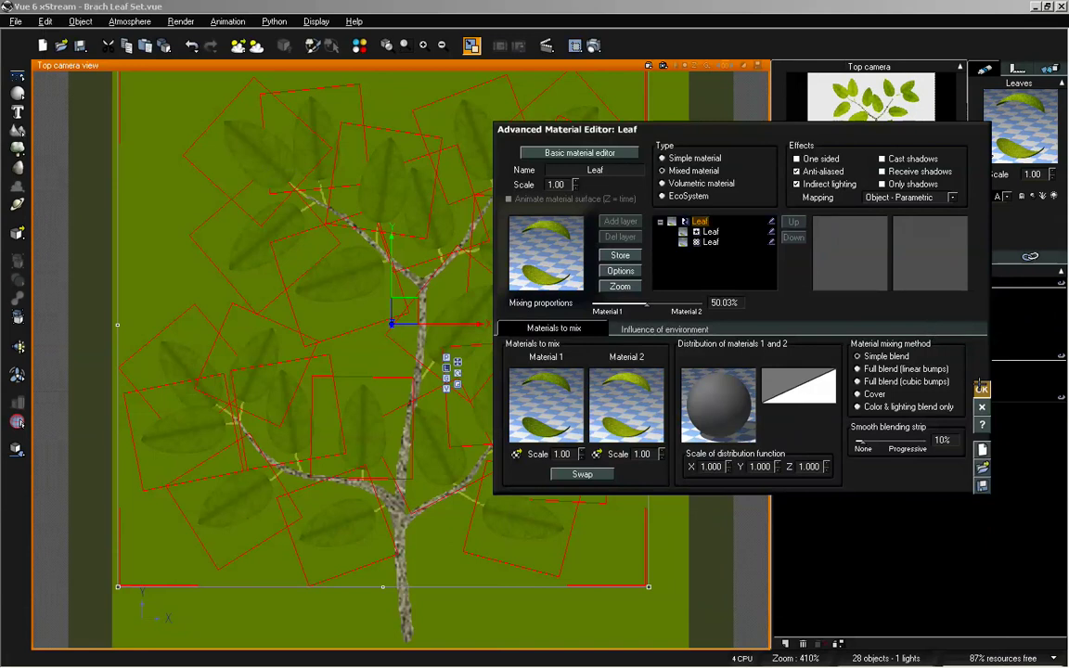
left_click(981, 390)
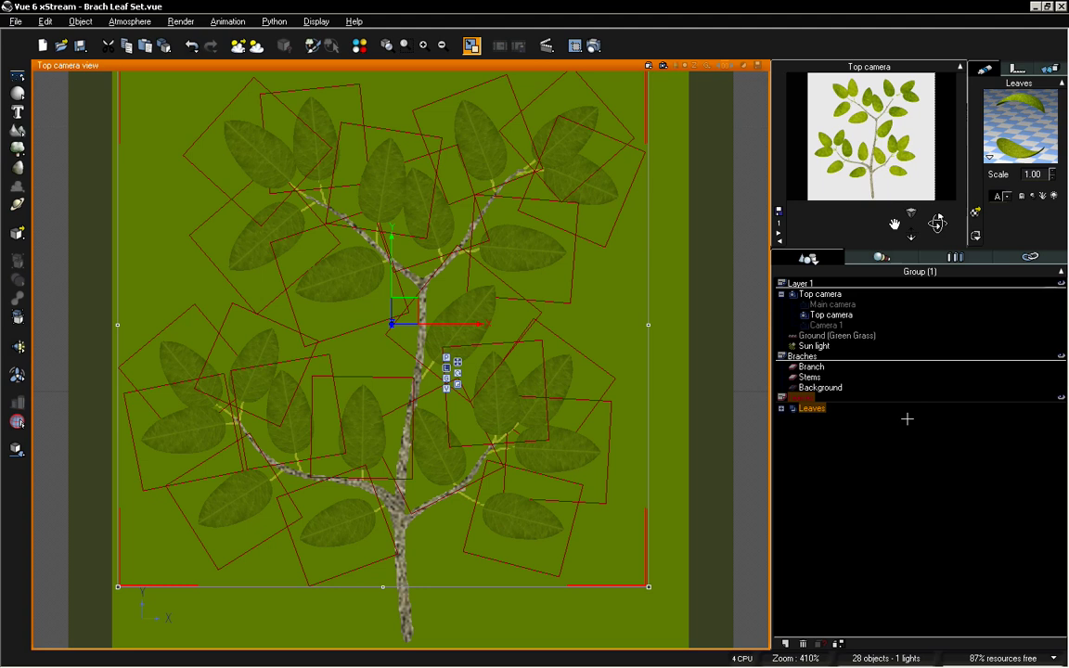
Step: Ungroup the Leaves group so each leaf plane can be selected individually
left_click(782, 408)
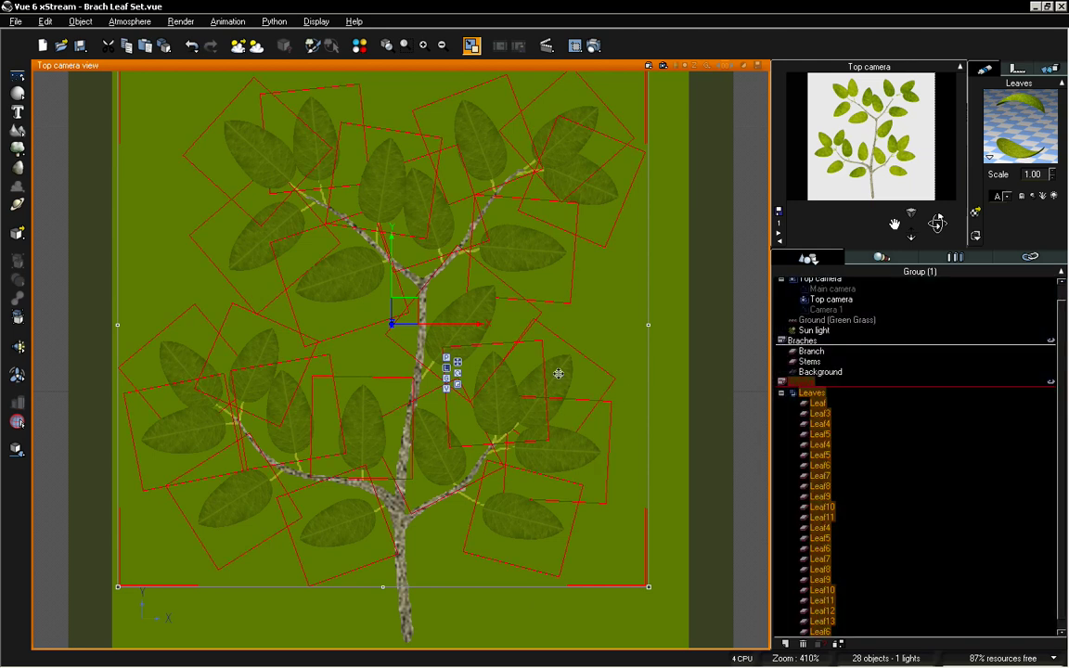
left_click(814, 496)
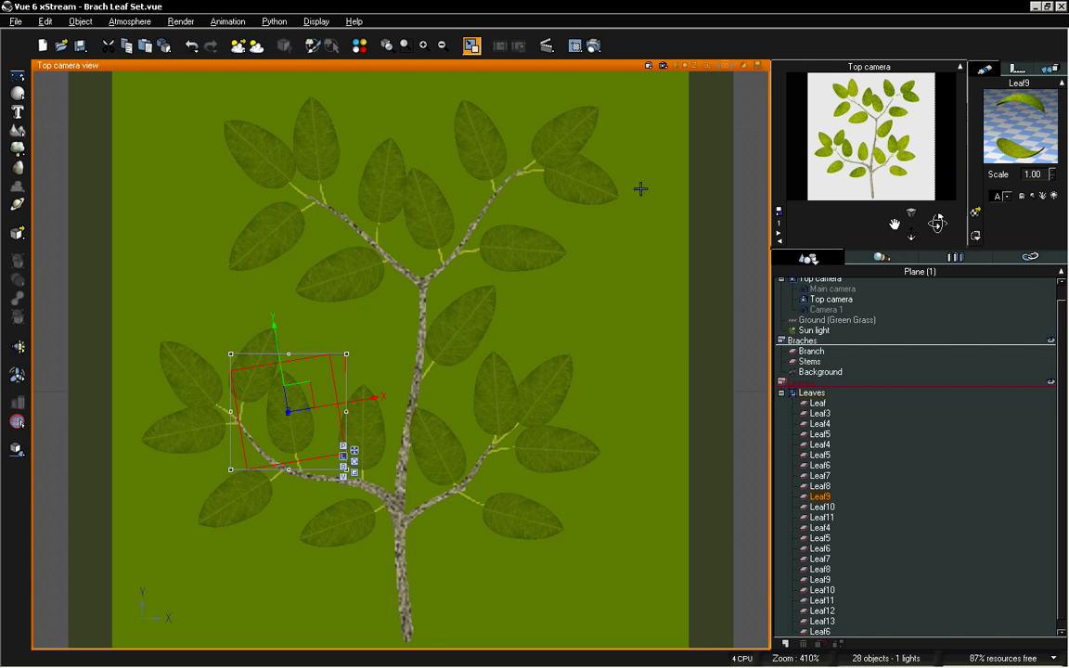
left_click(816, 393)
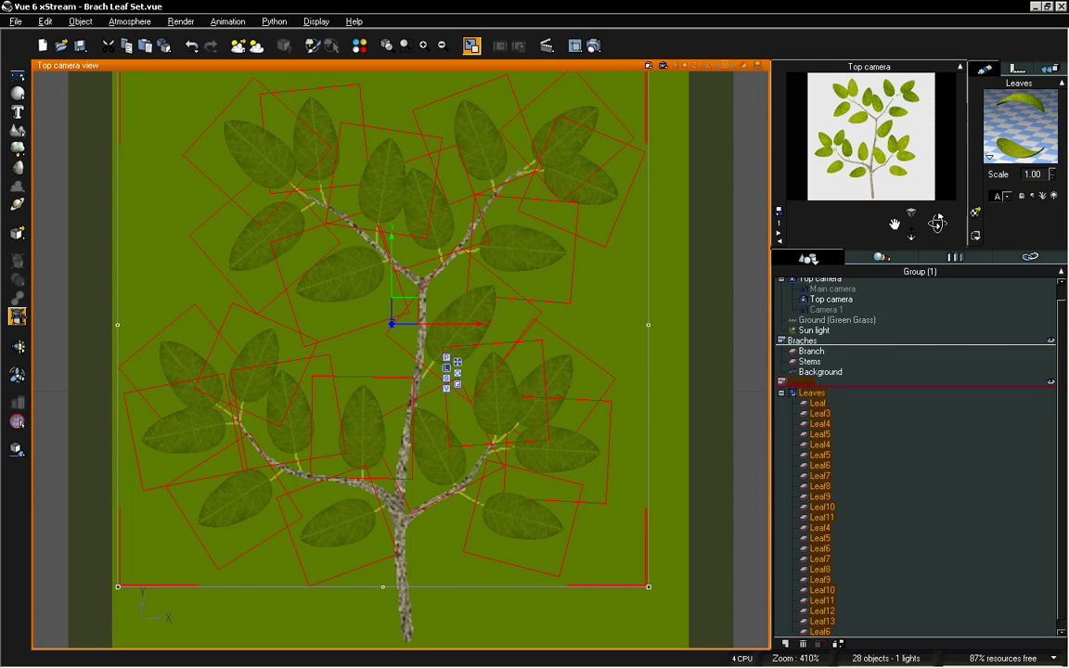
left_click(16, 285)
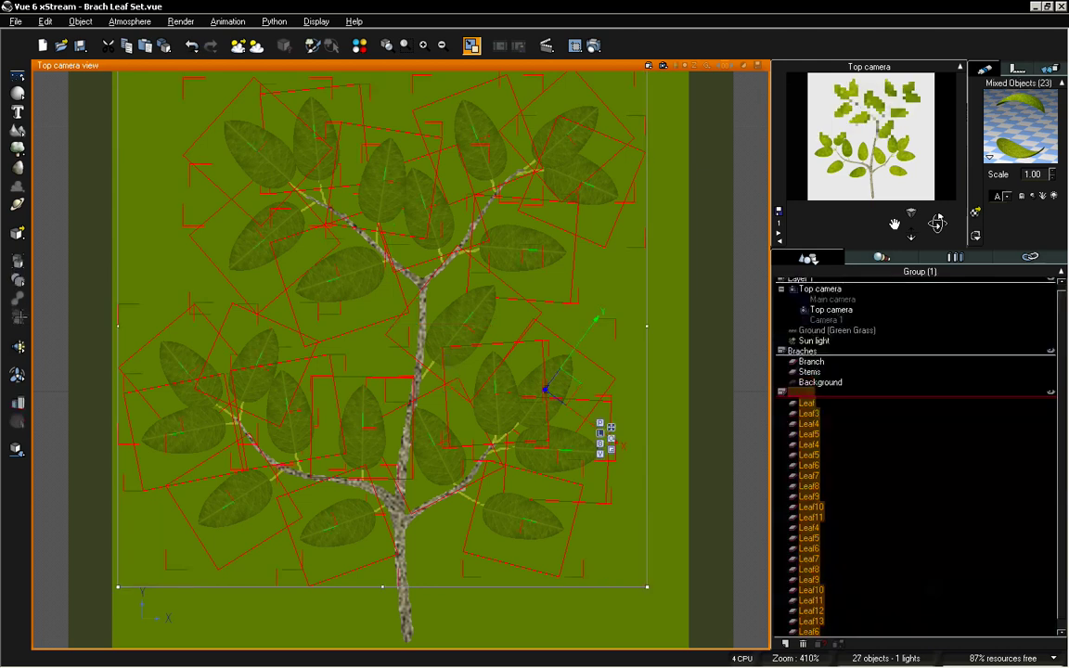
left_click(862, 423)
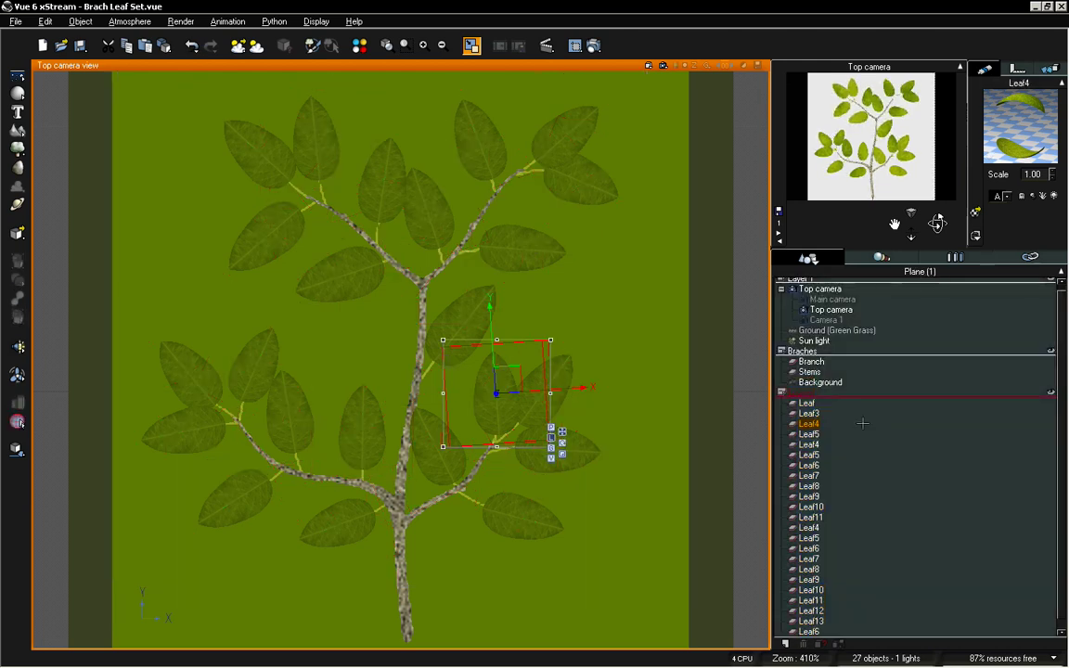
Step: Raise the lower leaf at the upper right branch tip to Z 8.697 m, and raise the leaf just above the main fork
left_click(582, 181)
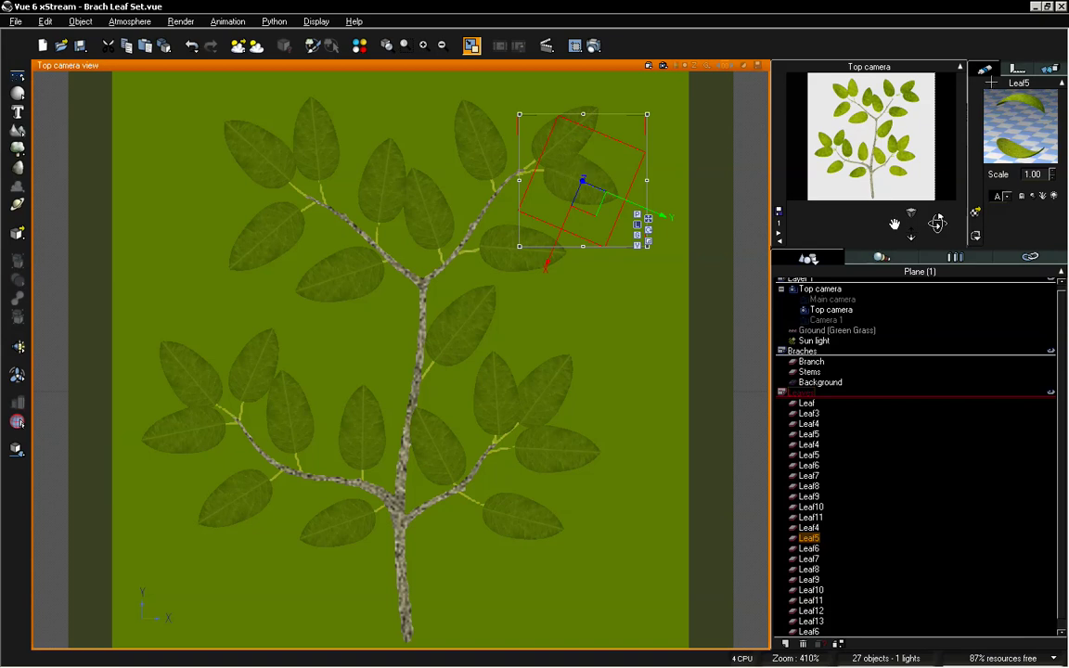
left_click(1017, 69)
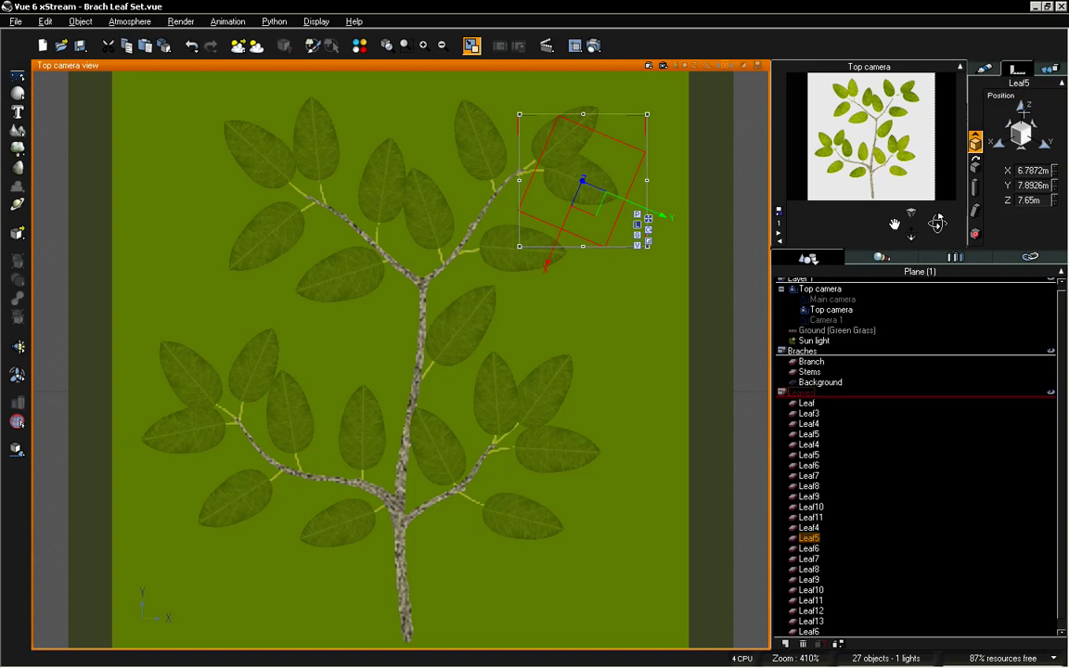
mouse_move(1021, 106)
left_mouse_down()
mouse_move(1021, 96)
mouse_move(1020, 135)
mouse_move(1020, 120)
left_mouse_up()
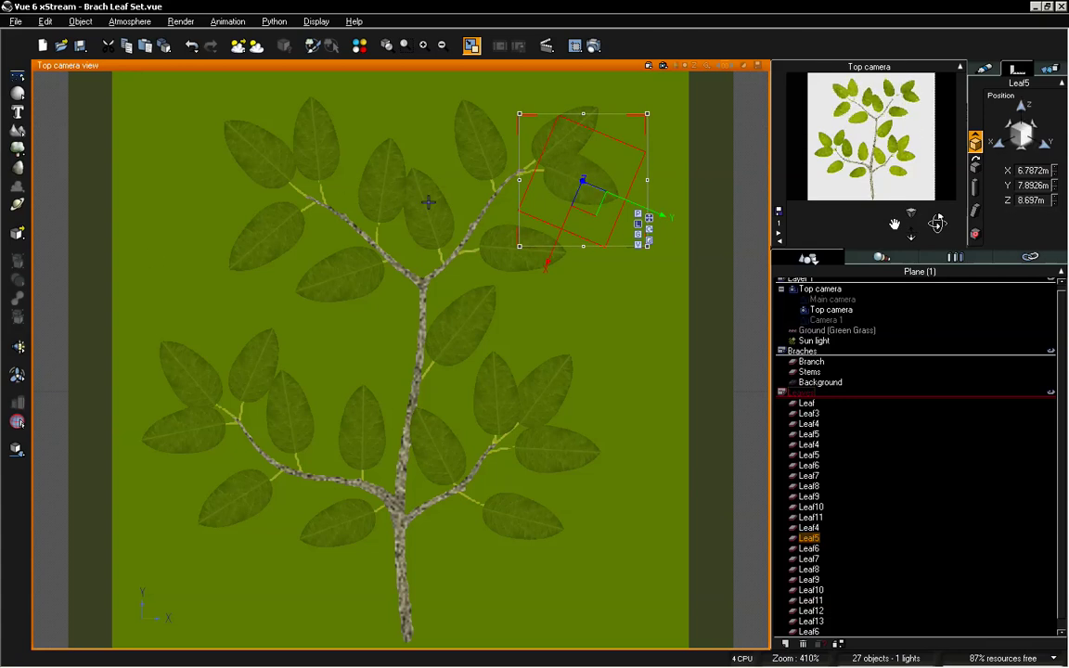
left_click(389, 183)
left_click(432, 211)
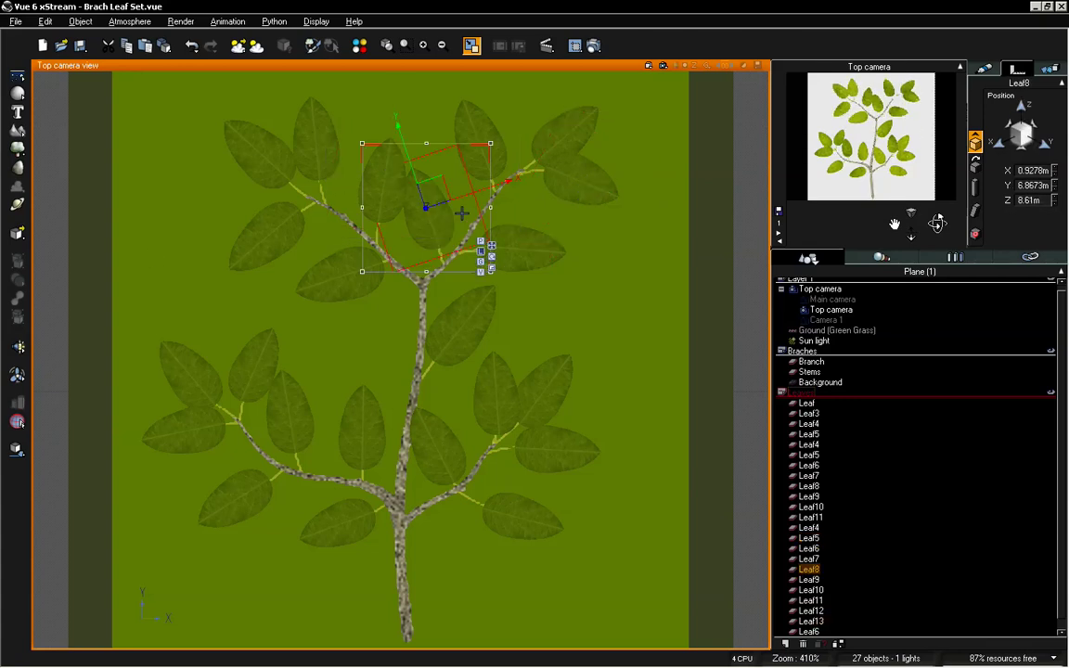
left_click_drag(1021, 111, 1022, 98)
Step: Raise the upper leaf on the lower right branch to Z 16.509 m and the leaf beside the lower trunk to Z 12.605 m
left_click(551, 366)
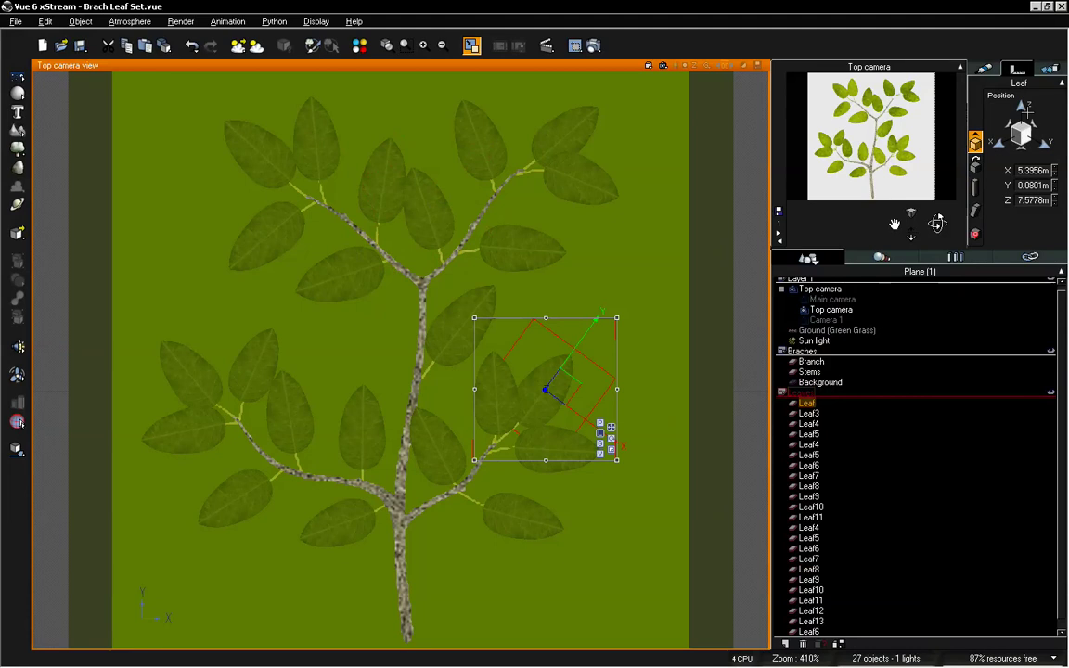
left_click_drag(1021, 120, 1021, 99)
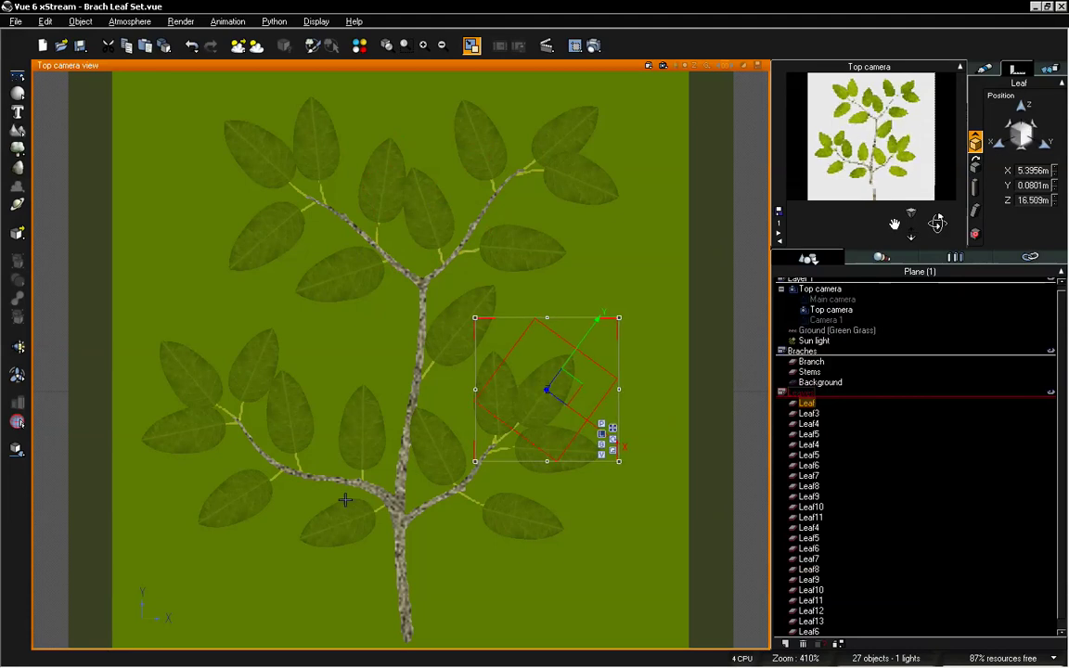
left_click(436, 460)
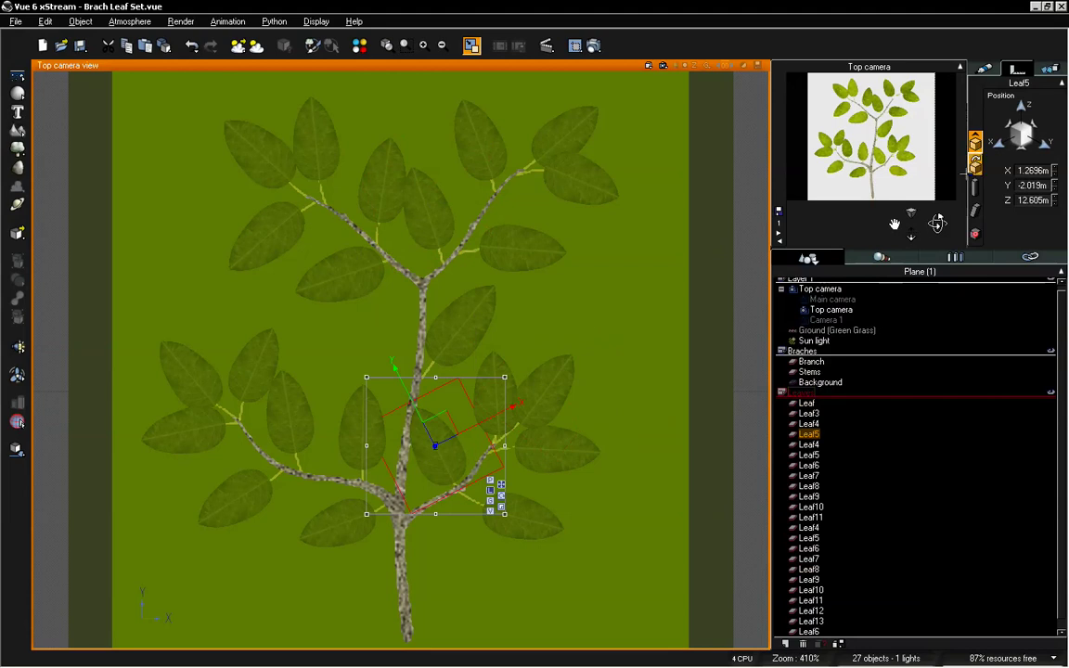
Step: Lower the leaf beside the lower trunk to Z 6.116 m and the leaf at the lower left branch tip to Z 12.777 m
left_click_drag(1020, 104, 1020, 119)
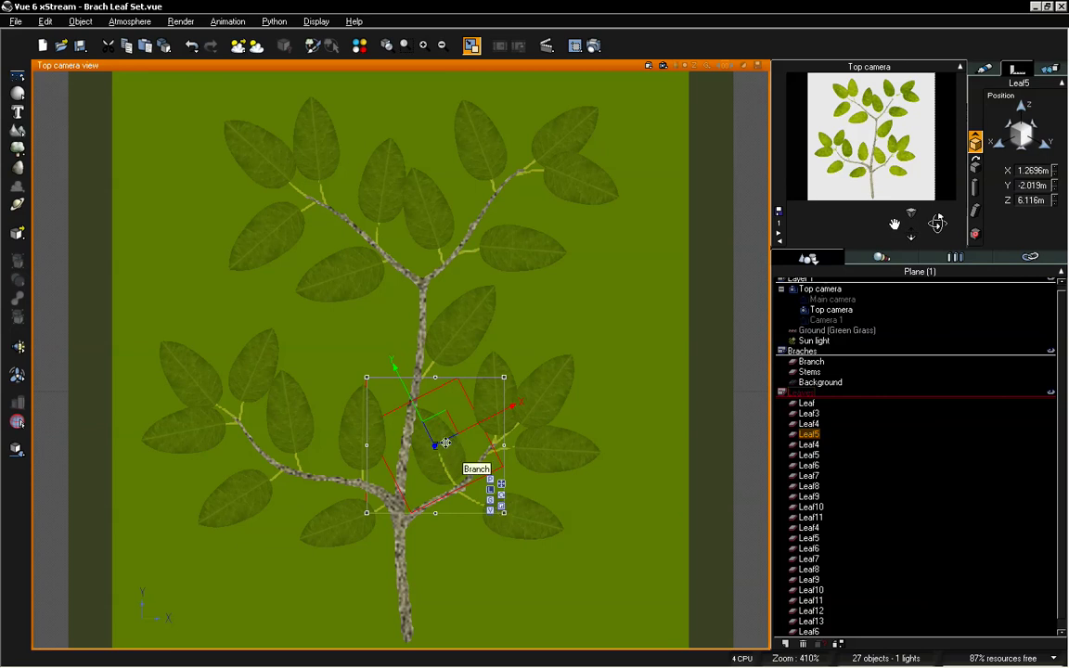
left_click_drag(447, 443, 194, 433)
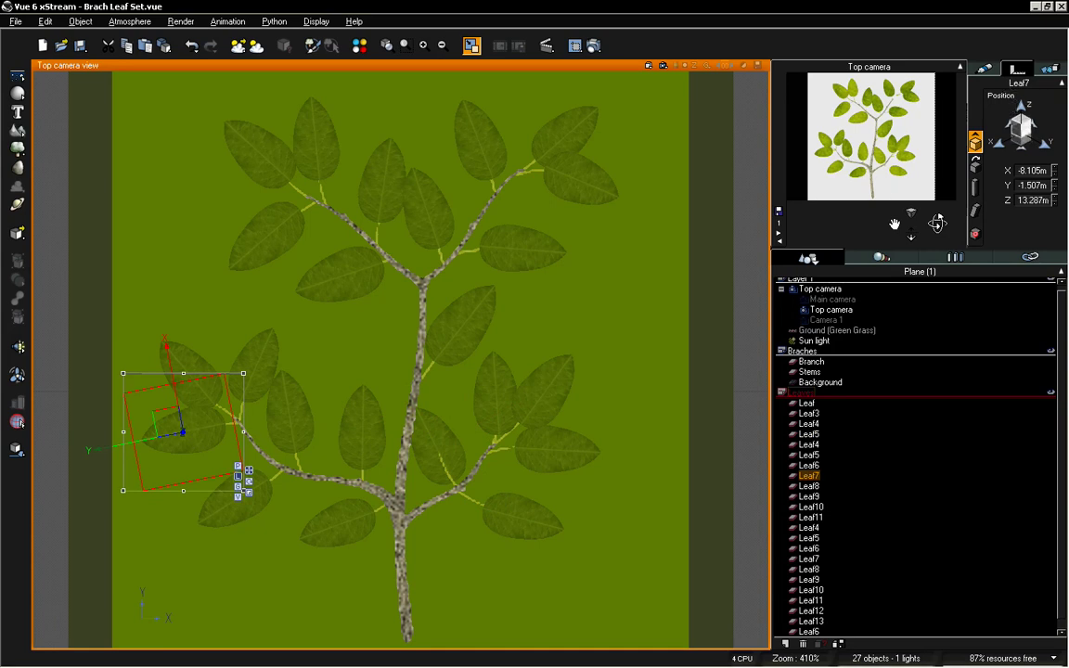
left_click_drag(1021, 120, 1022, 130)
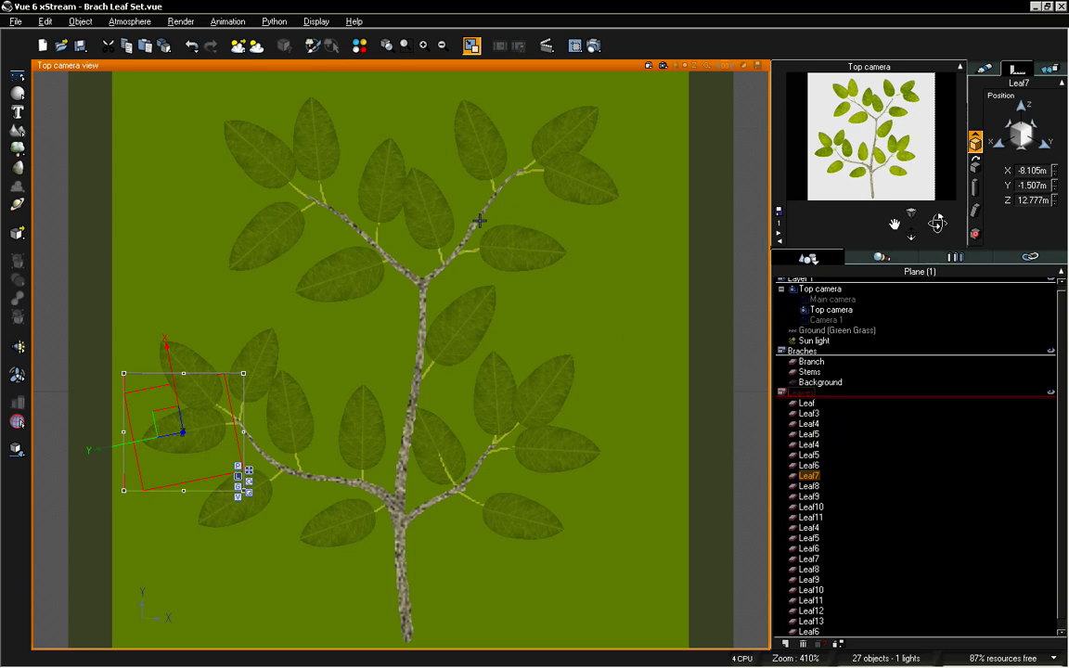
left_click(446, 216)
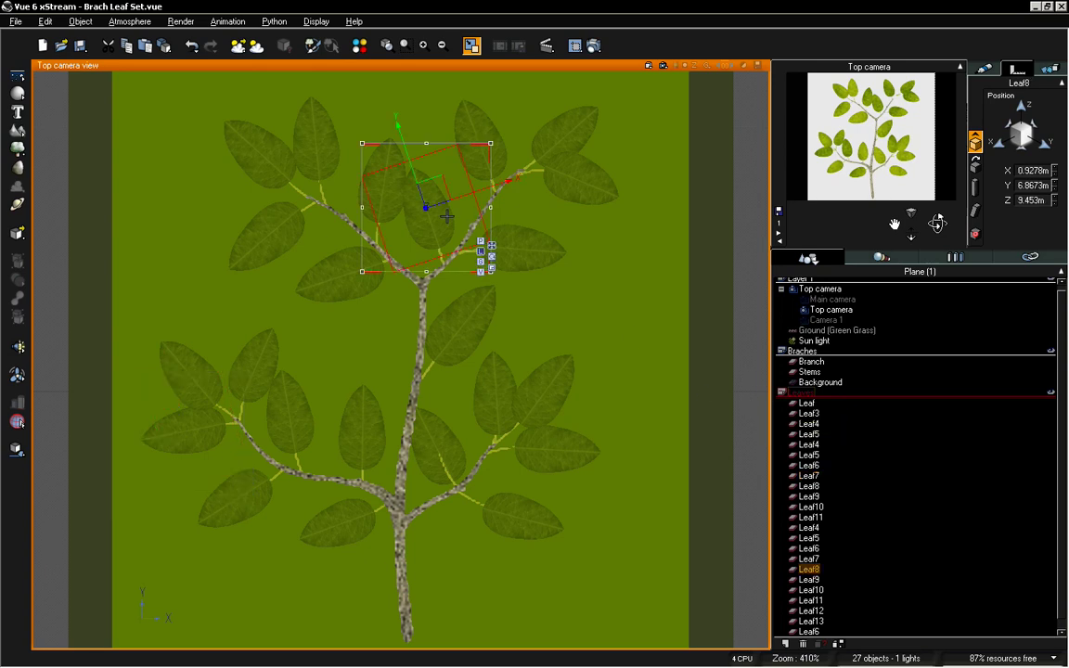
left_click(946, 495)
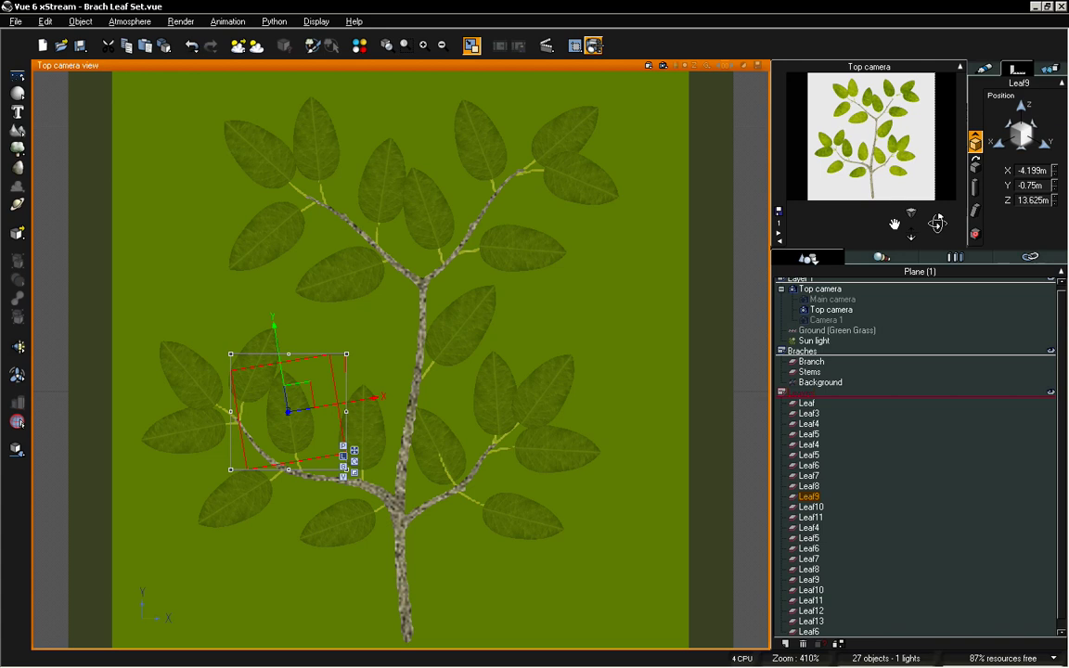
left_click(593, 46)
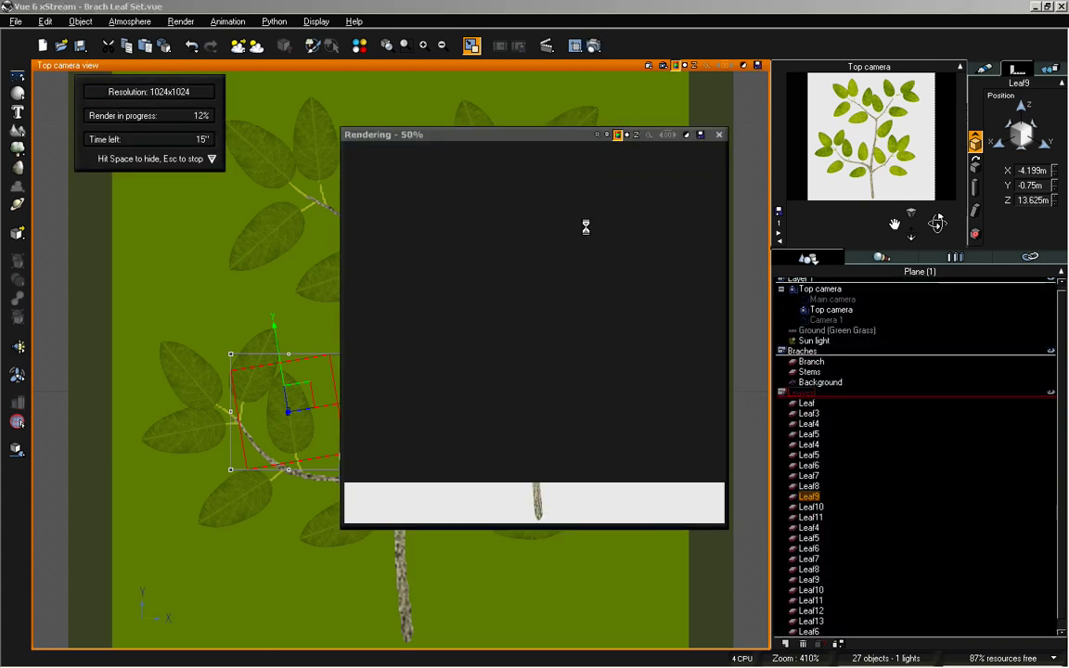
key("Escape")
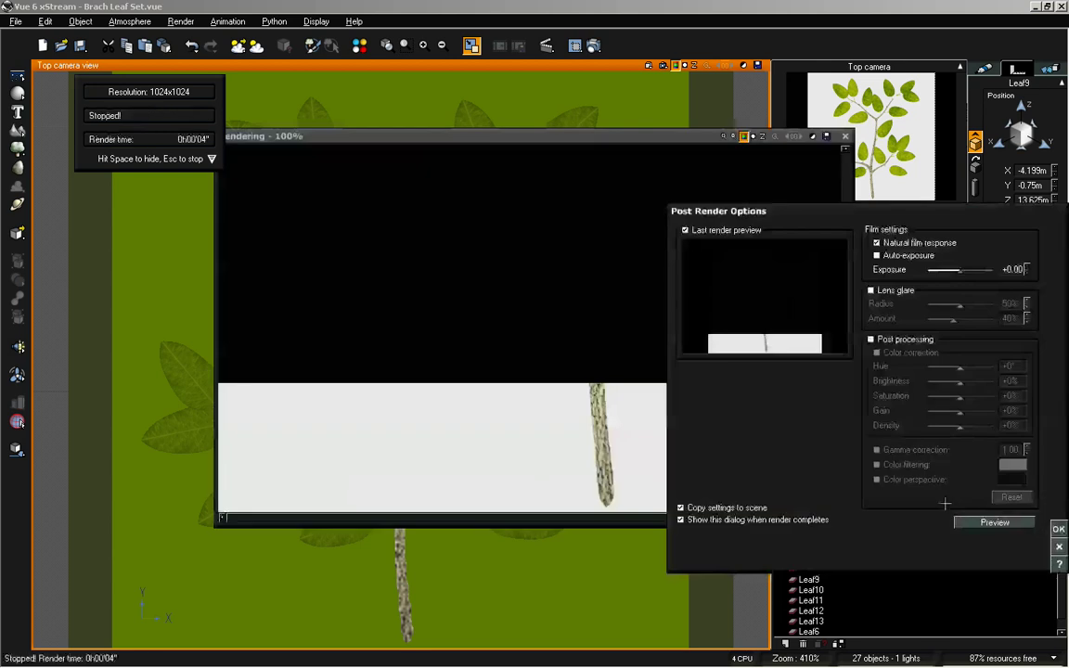
left_click(1059, 530)
left_click(845, 136)
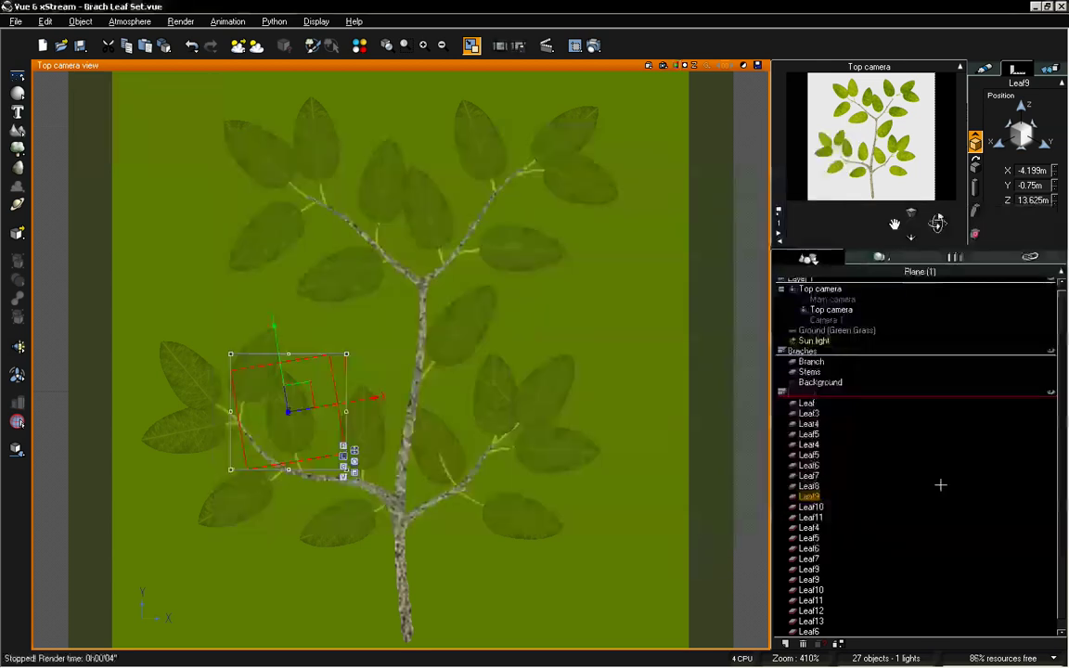
Step: Stop hiding the Background plane from render, render the leaf set from the top camera, and accept the post render options
left_click(782, 393)
left_click(801, 387)
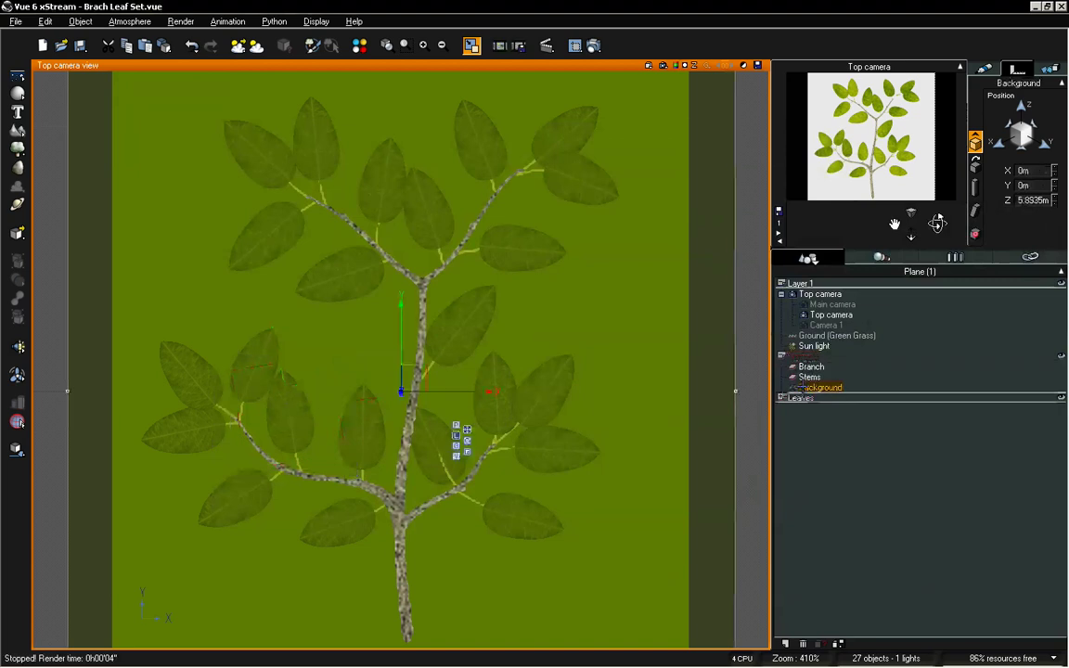
right_click(799, 388)
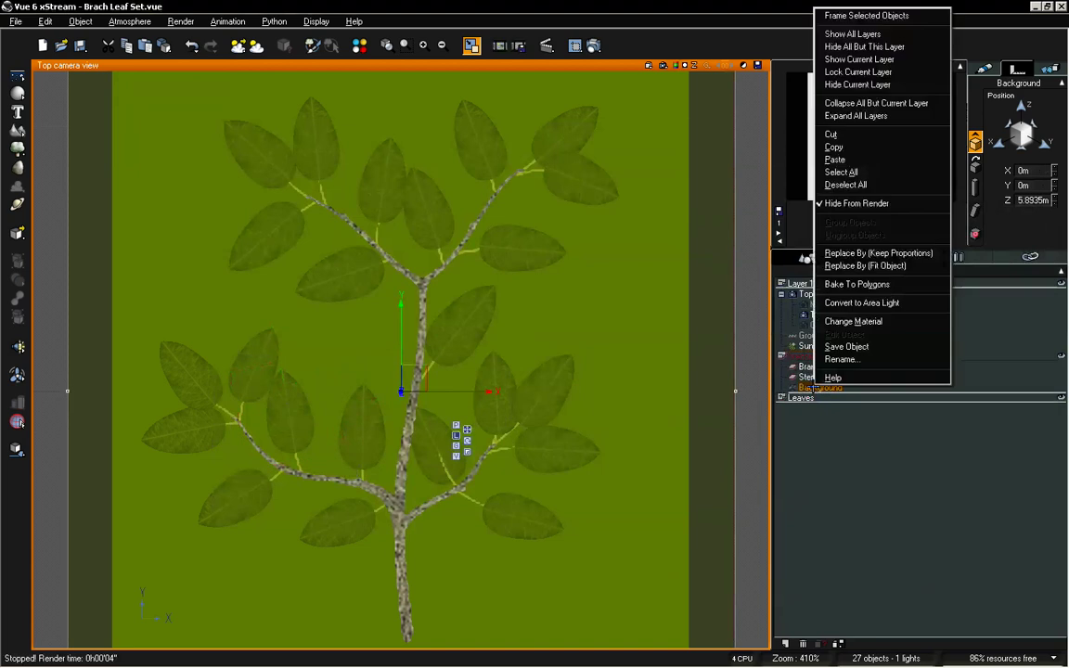
left_click(882, 204)
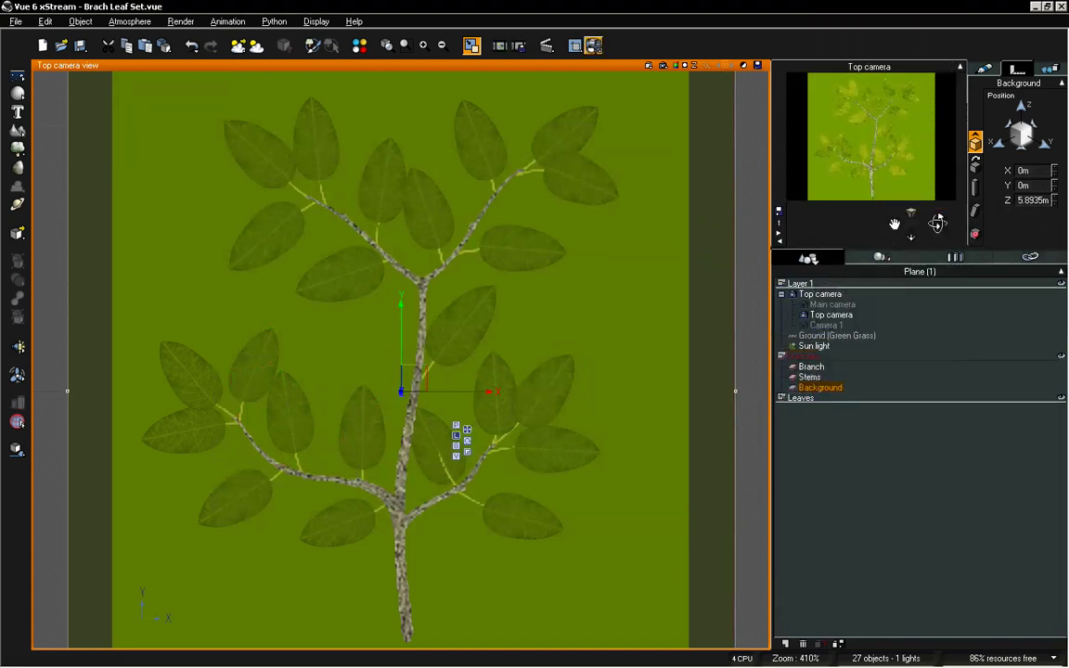
left_click(595, 48)
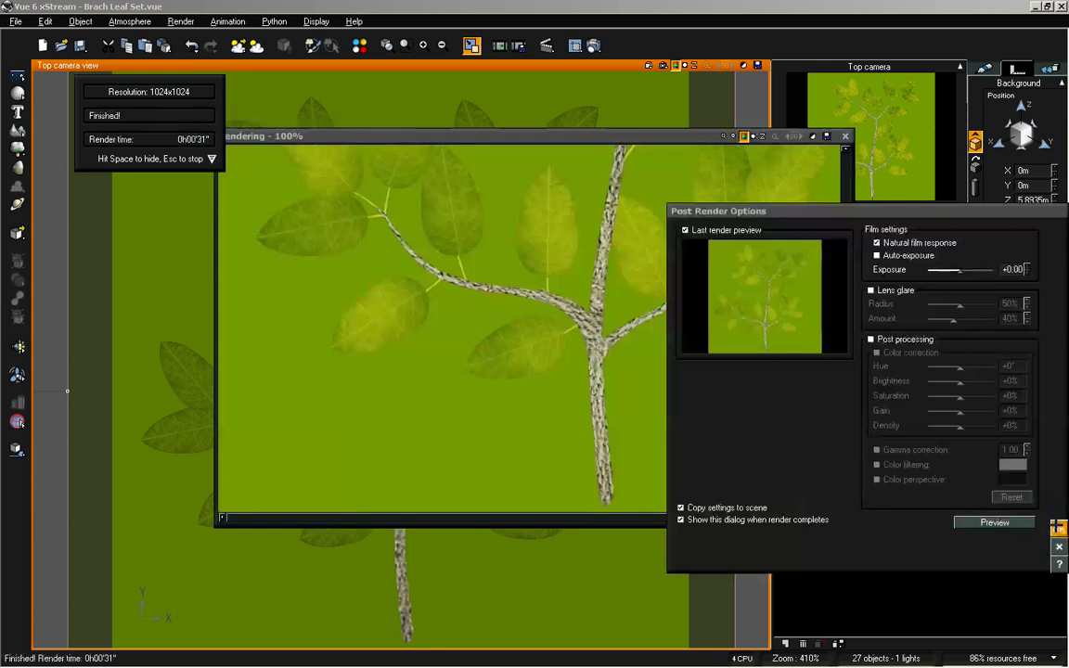
key("Return")
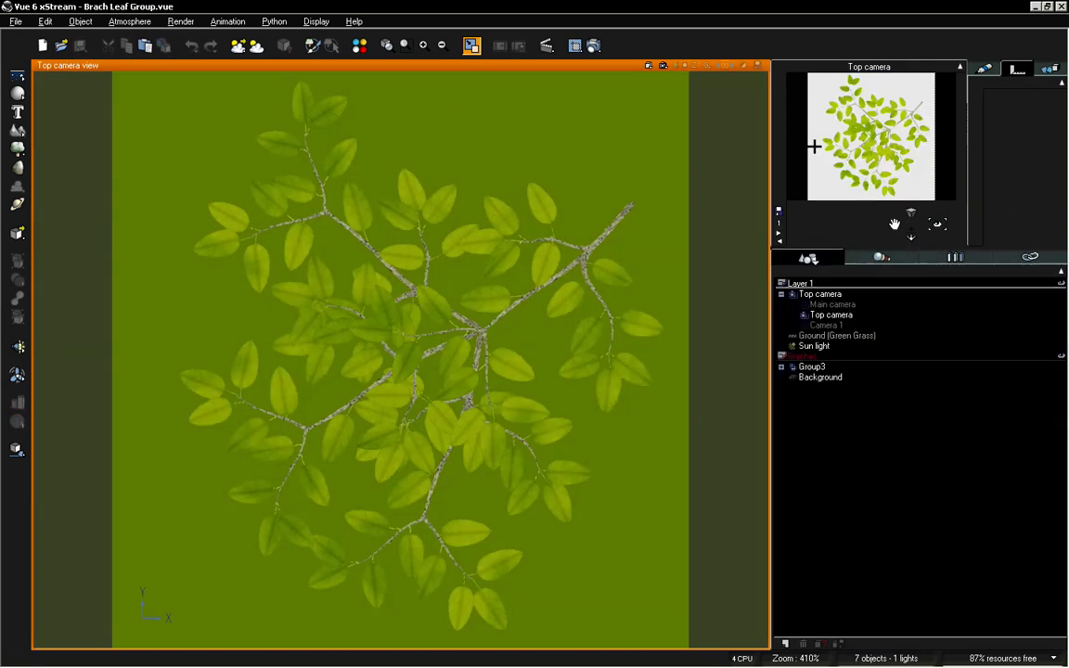
Step: Open the color picture's function in the Branch Group material of Group3 in the Brach Leaf Group scene
right_click(812, 146)
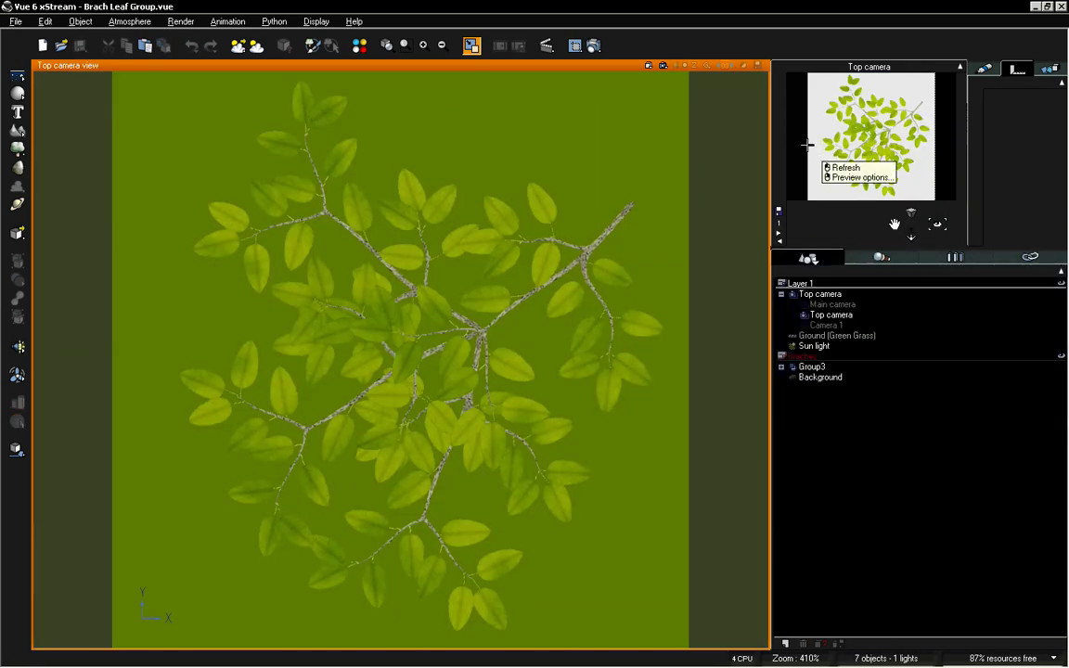
left_click(840, 168)
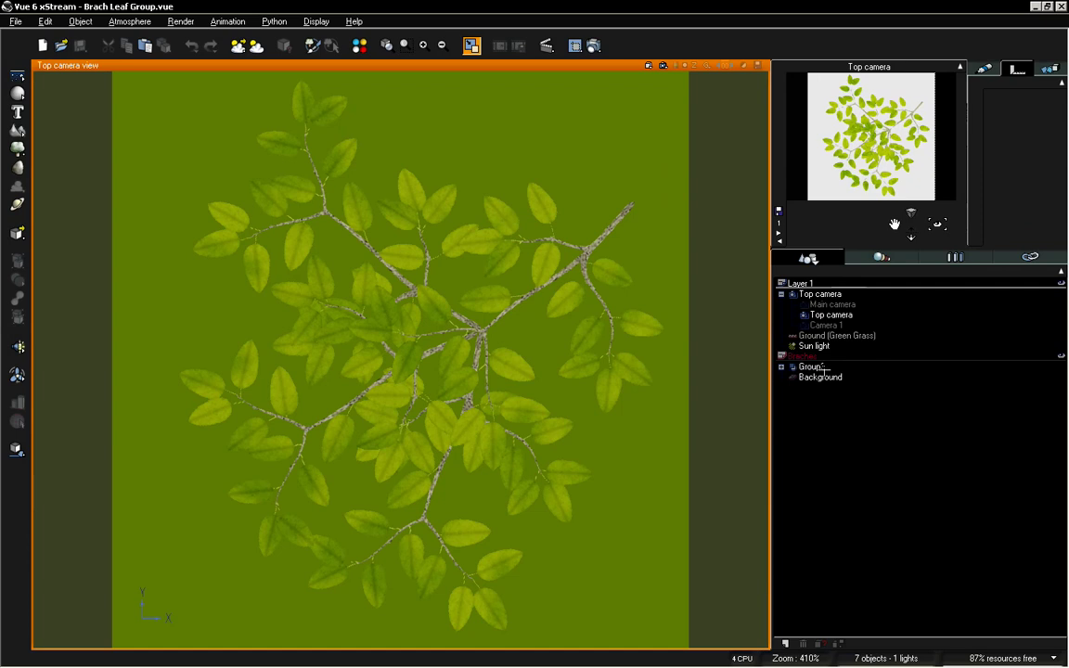
left_click(424, 246)
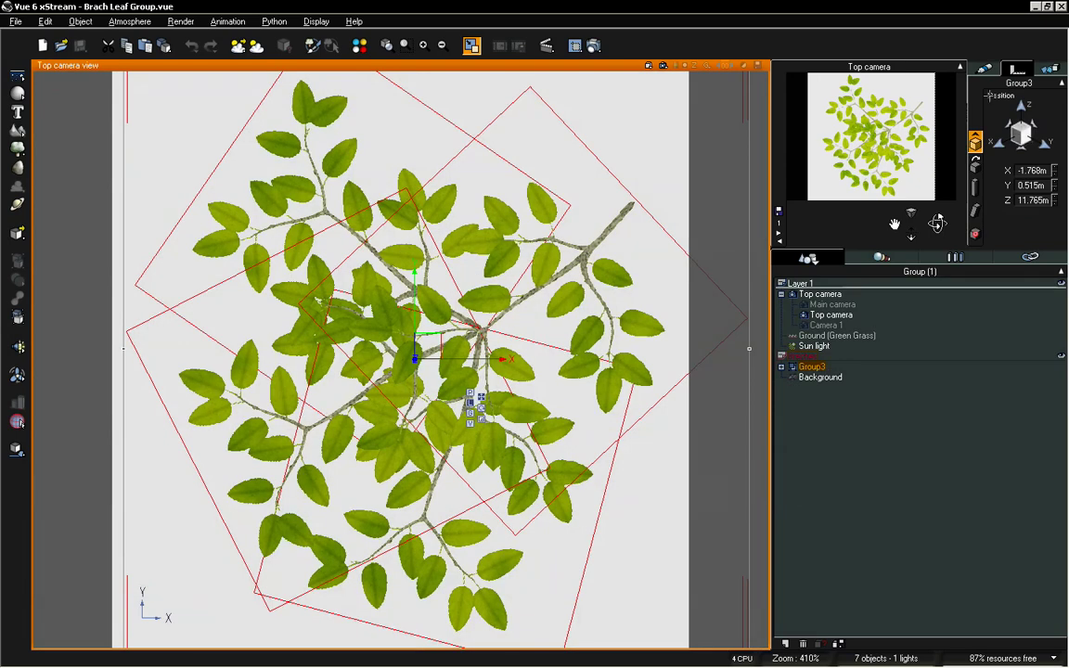
left_click(986, 69)
double_click(1007, 99)
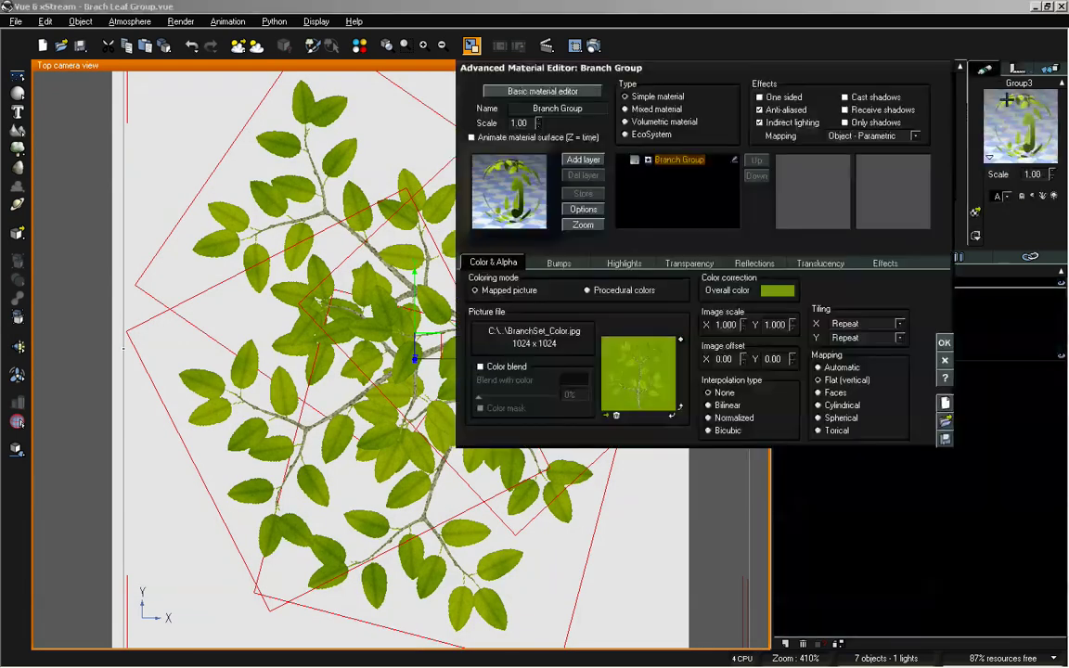
left_click(635, 360)
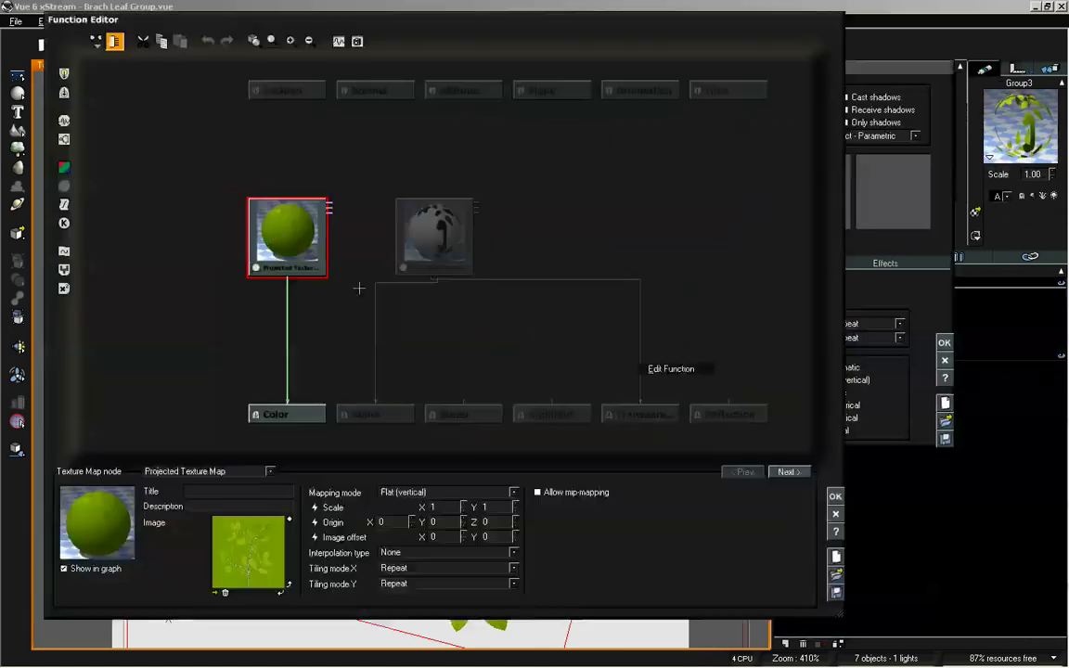
Step: Load BranchSet_Underside_Color from the BranchSet collection as the projected texture map and accept the changes to the Branch Group material
double_click(276, 558)
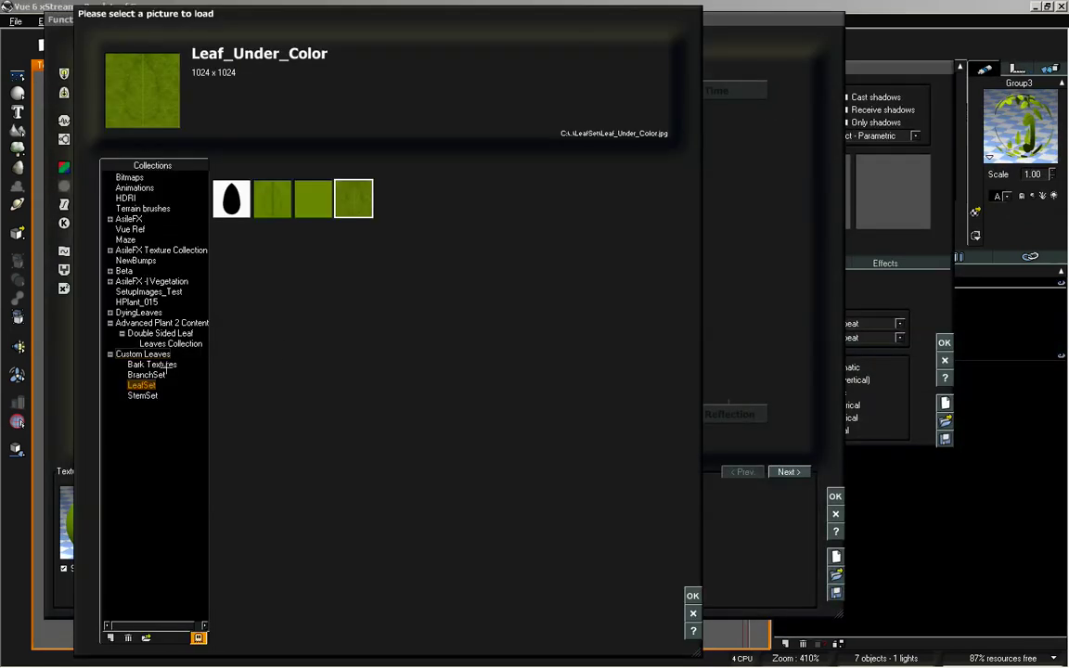
left_click(149, 374)
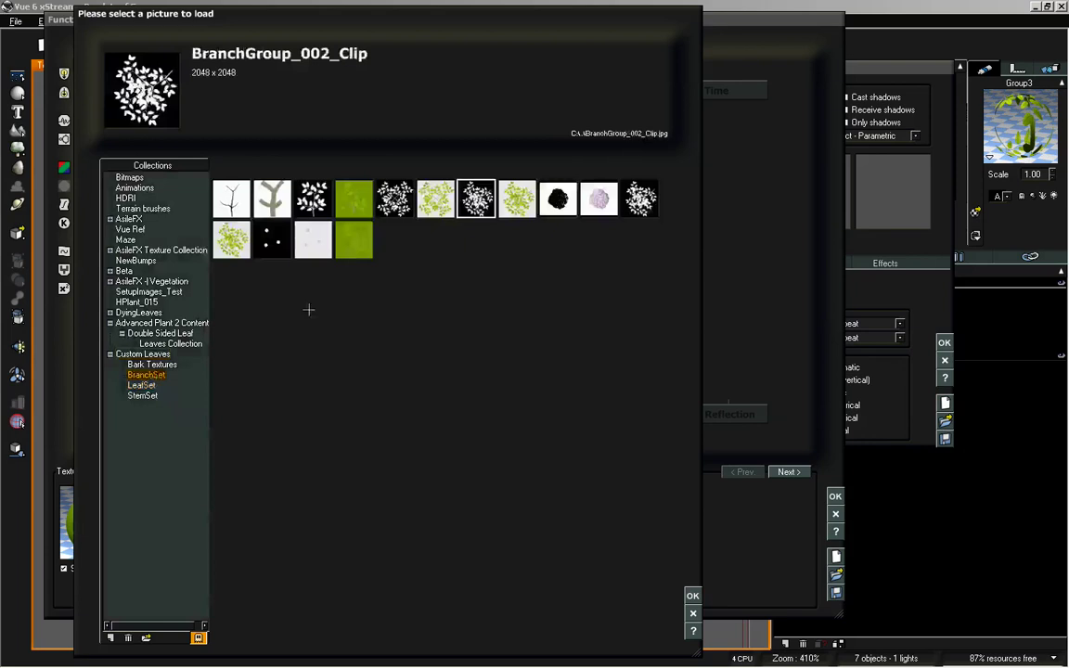
left_click(354, 240)
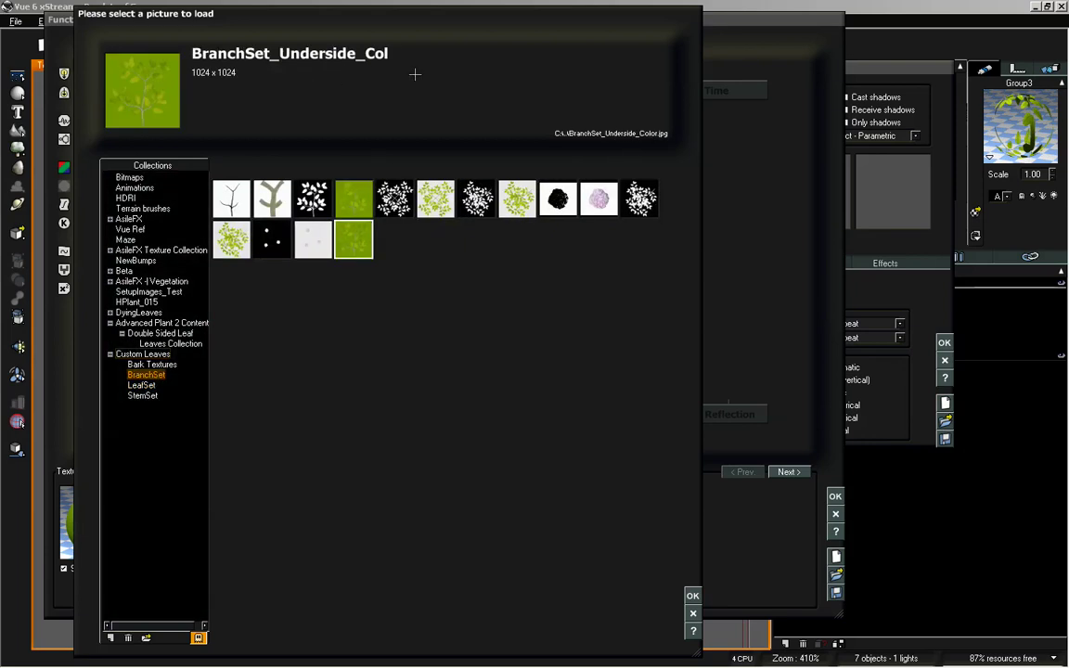
left_click(691, 595)
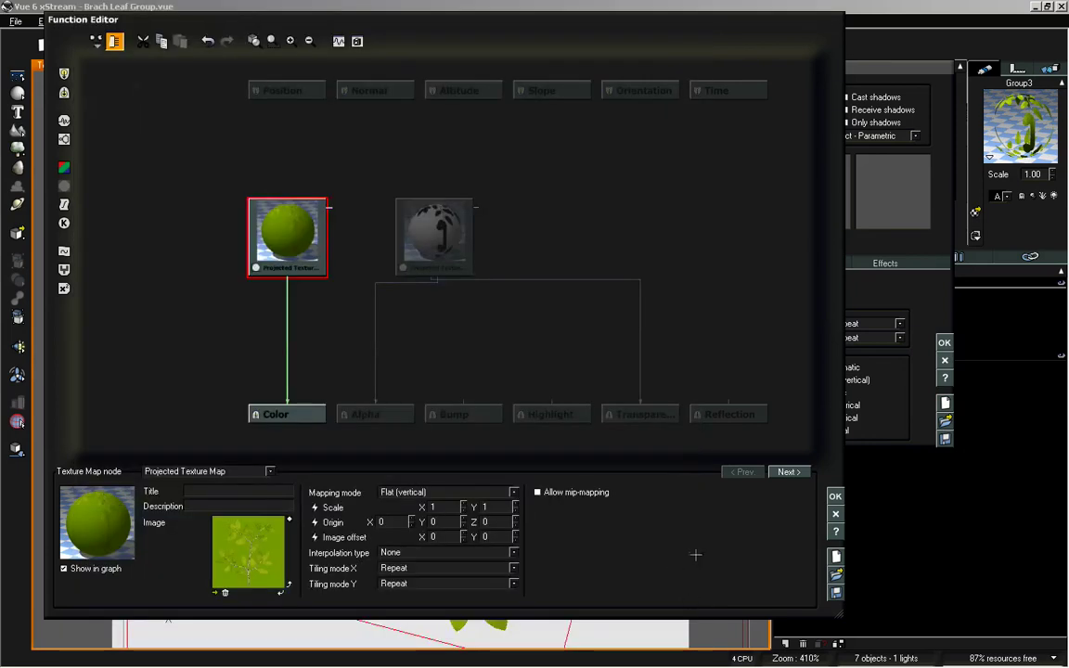
left_click(835, 497)
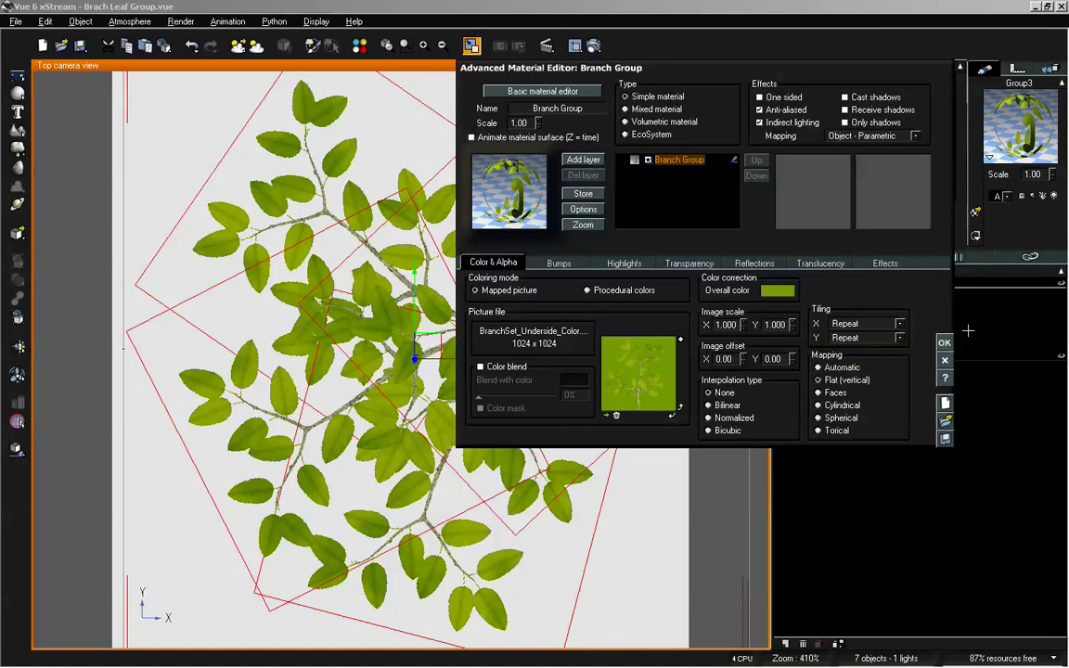
left_click(943, 342)
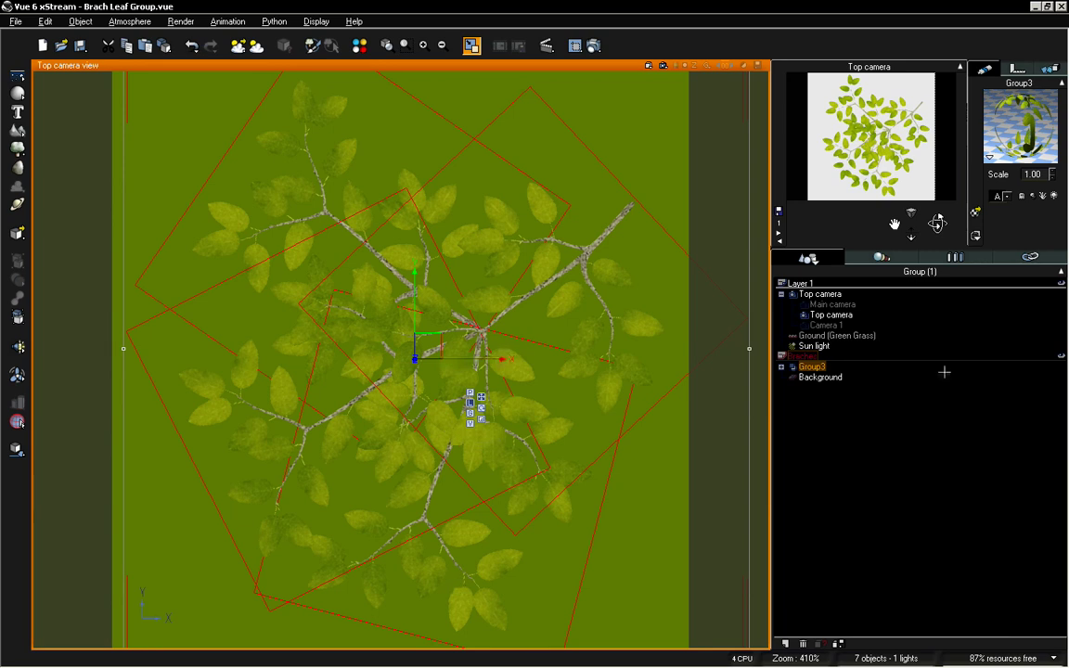
Step: Ungroup Group3 into its separate branch planes and clear the selection
left_click(826, 380)
left_click(813, 367)
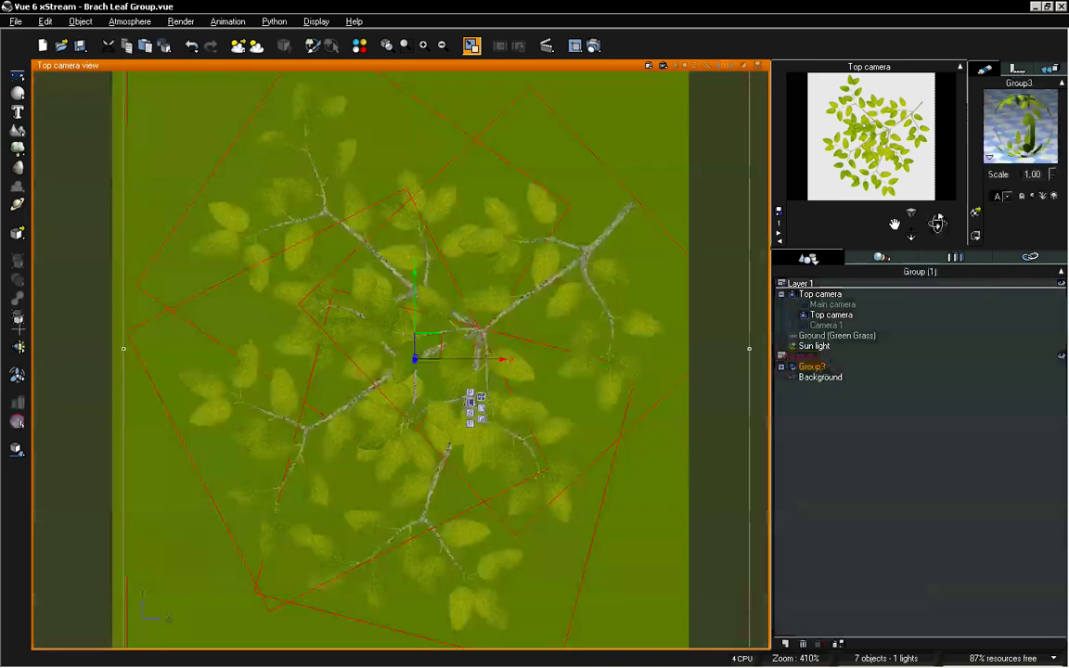
left_click(18, 328)
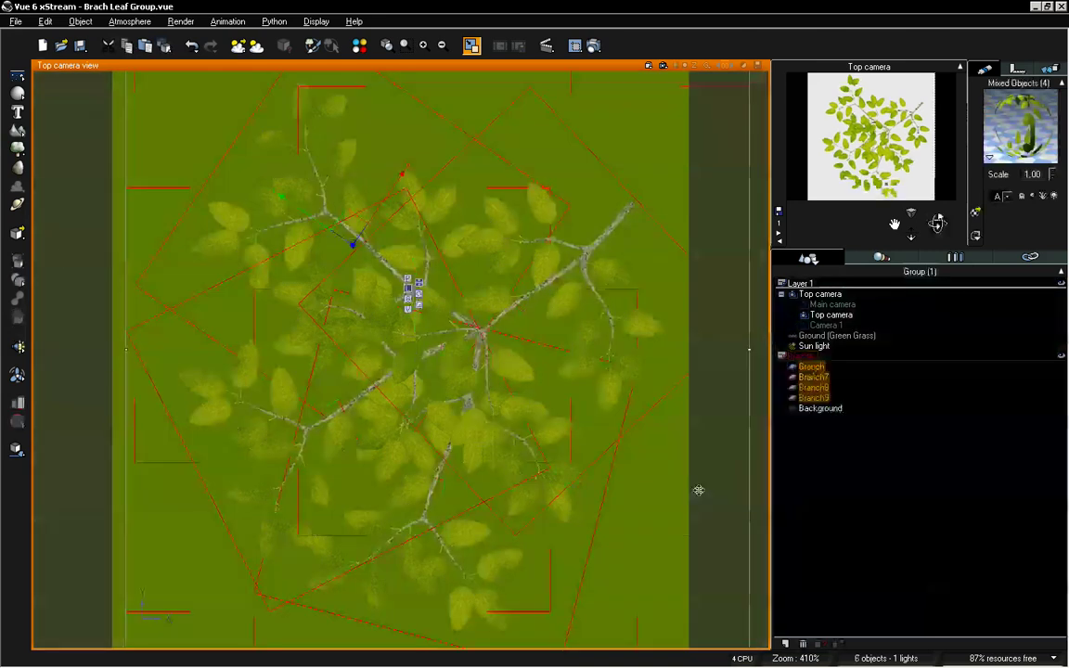
left_click(856, 481)
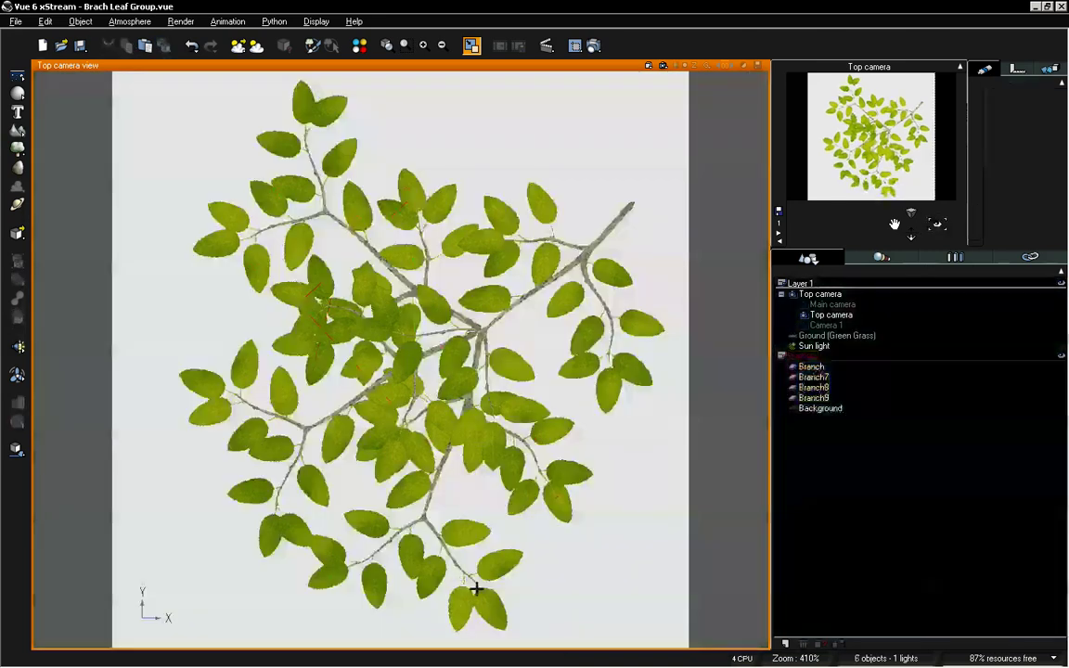
Step: Raise the bottom branch plane, Branch8, to Z 24.542 m
left_click(477, 587)
left_click(536, 639)
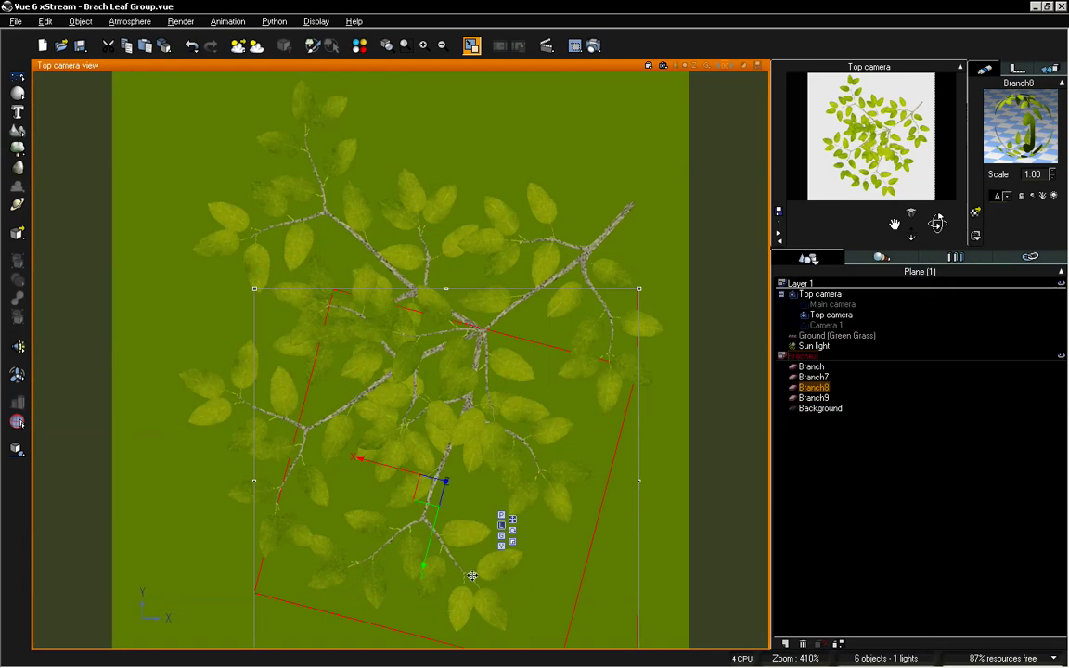
left_click(1017, 68)
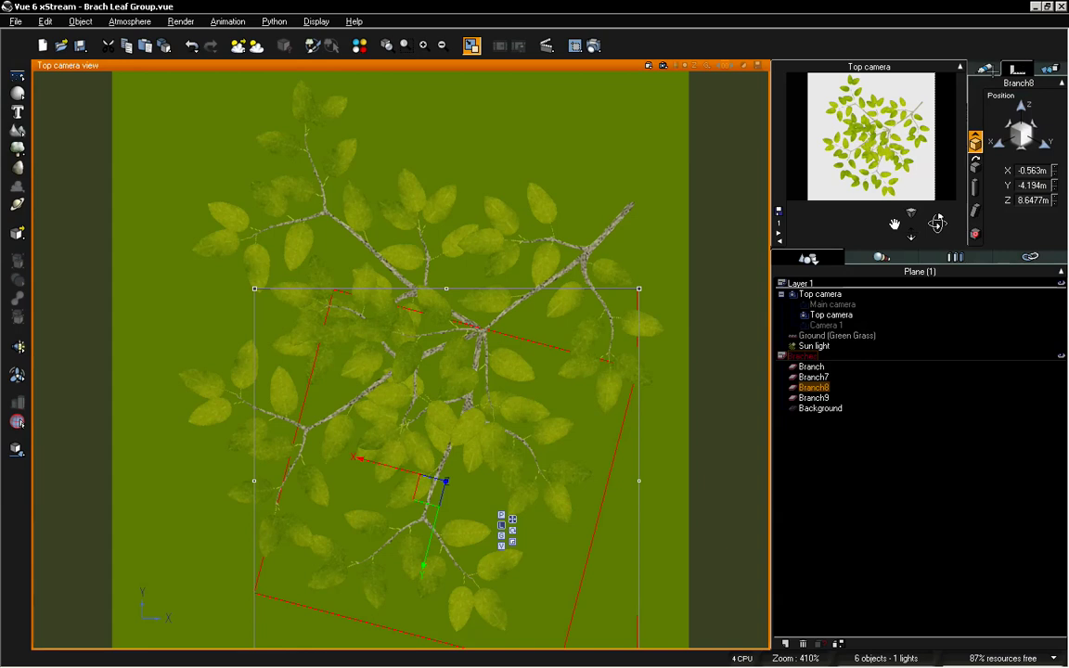
left_click(1021, 110)
left_click_drag(1020, 110, 1021, 86)
left_click_drag(937, 222, 937, 222)
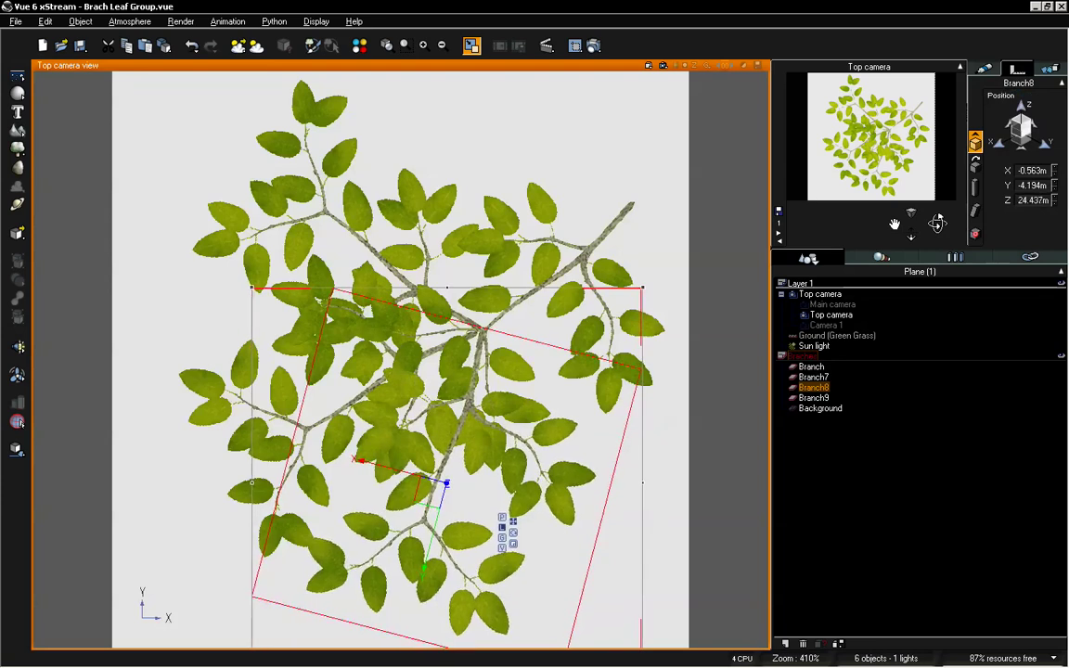
left_click_drag(1021, 106, 1021, 105)
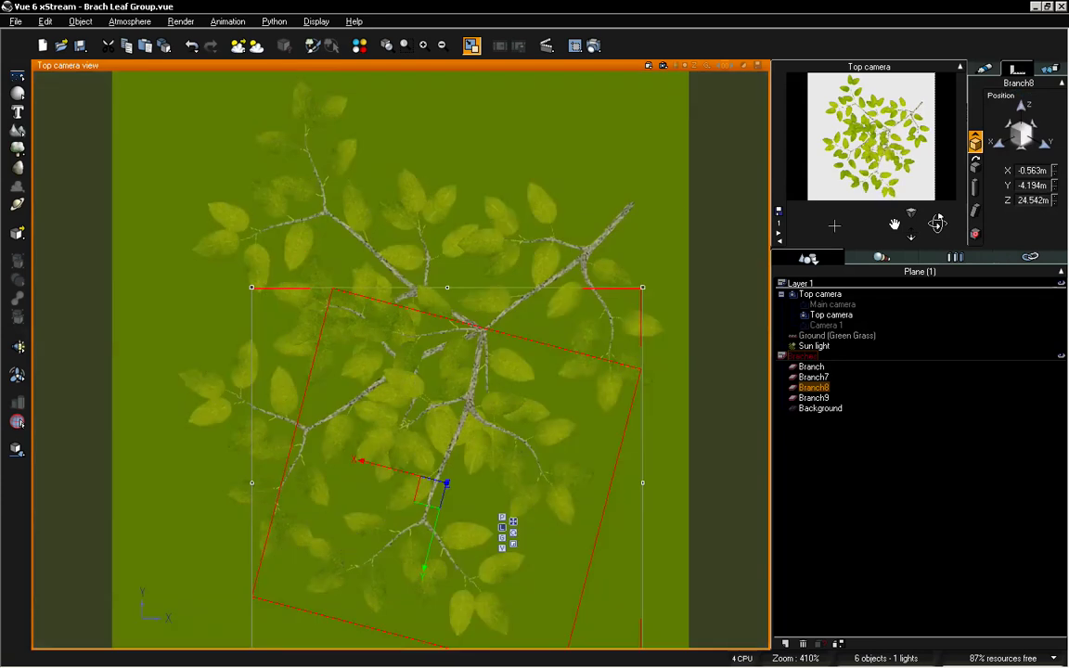
Step: Raise the upper left branch plane to Z 25.968 m and select the upper right branch plane, Branch7
left_click(312, 182)
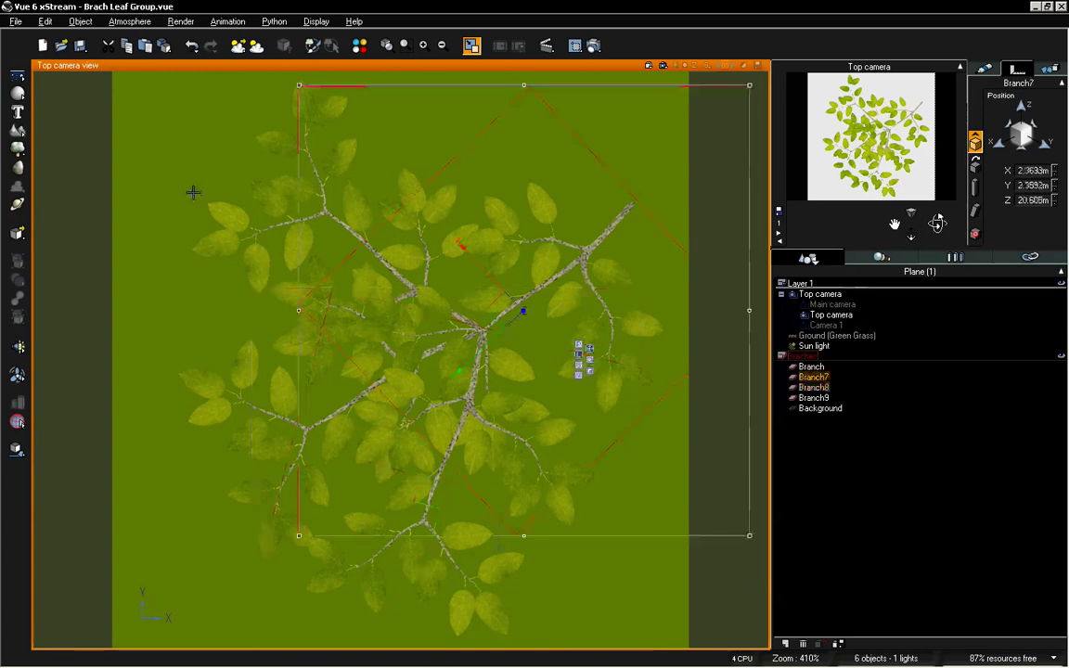
left_click(229, 192)
left_click(224, 132)
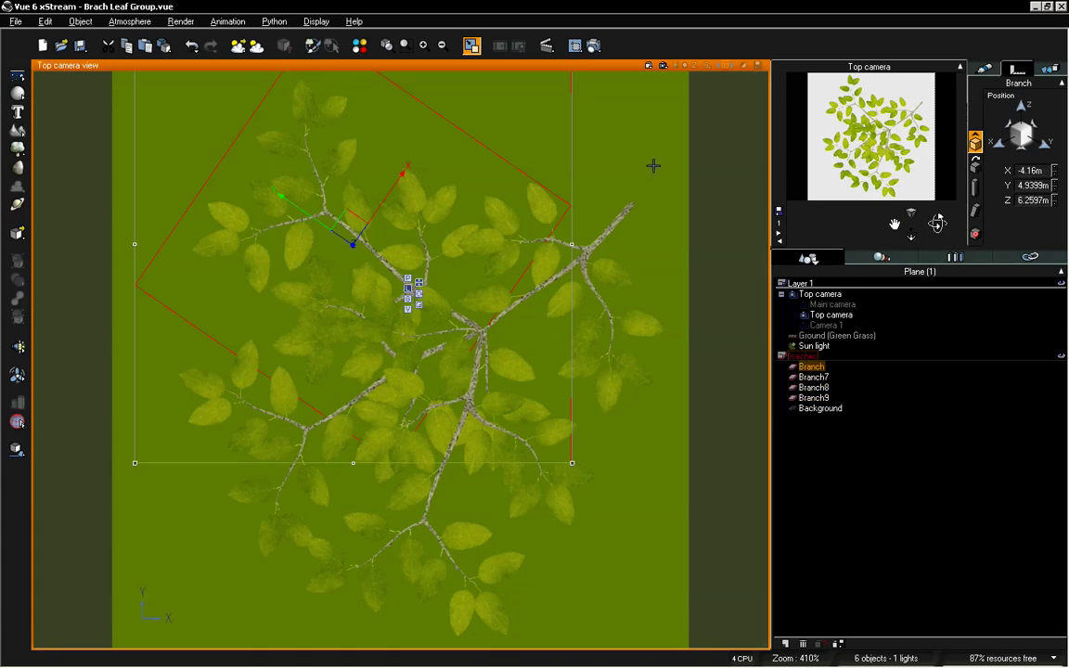
left_click_drag(1020, 106, 1021, 85)
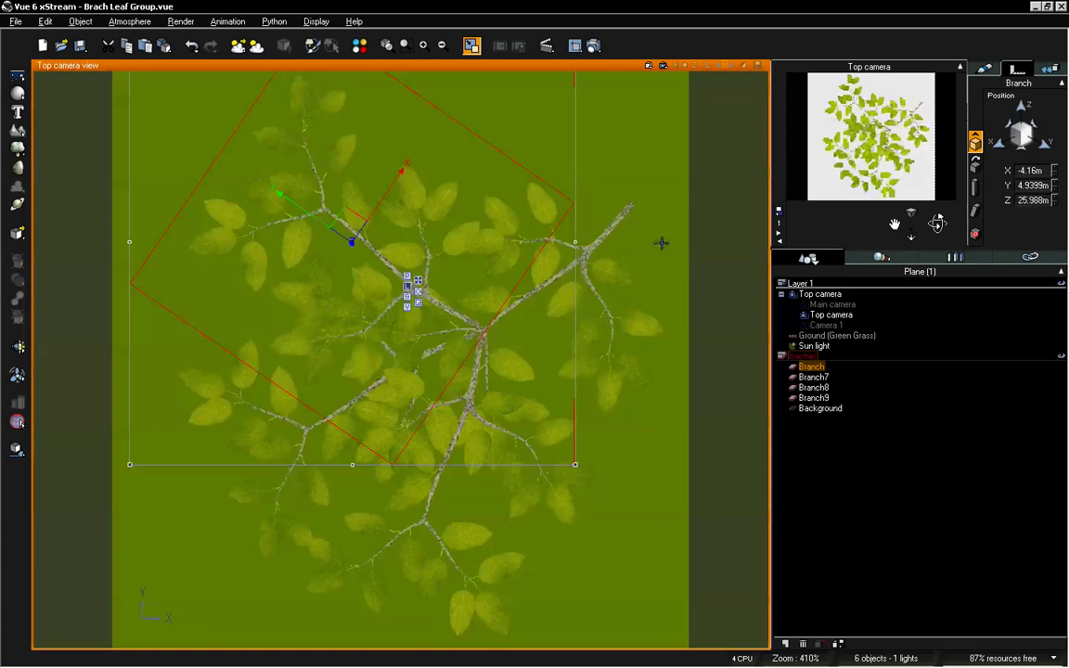
left_click(612, 228)
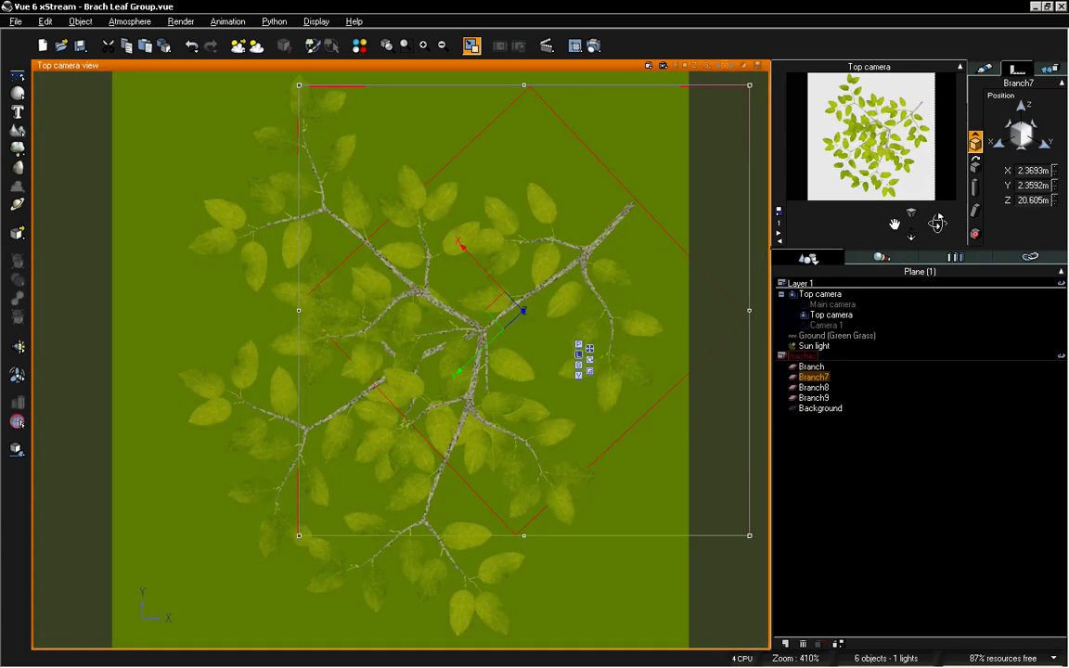
Step: Raise the upper right branch plane, Branch7, to Z 27.082 m
left_click_drag(1021, 106, 1017, 72)
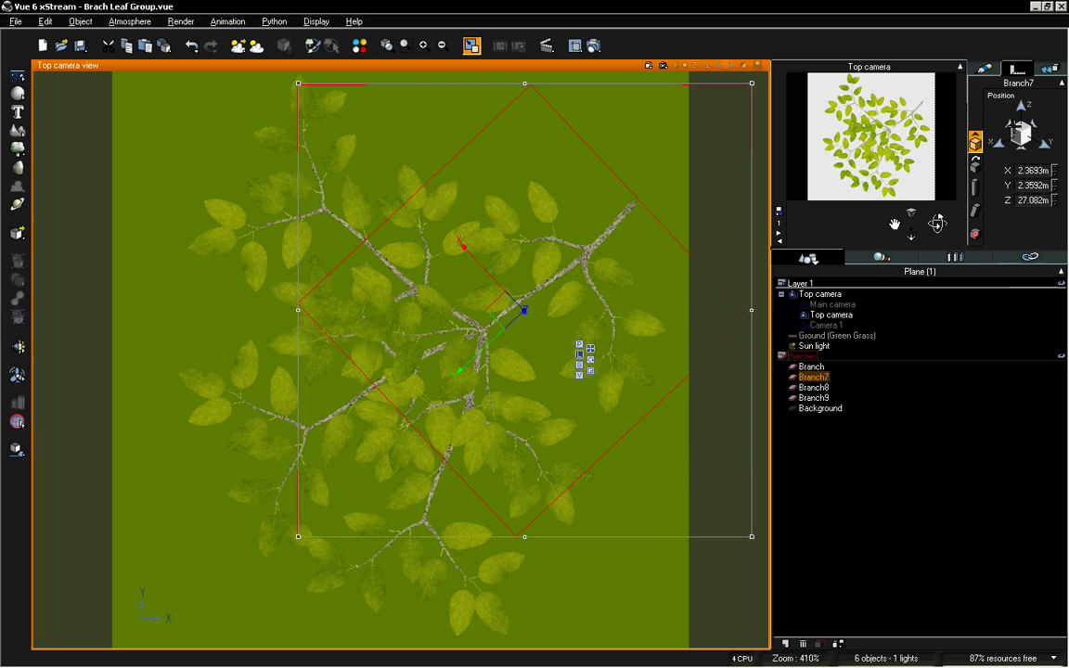
right_click(930, 83)
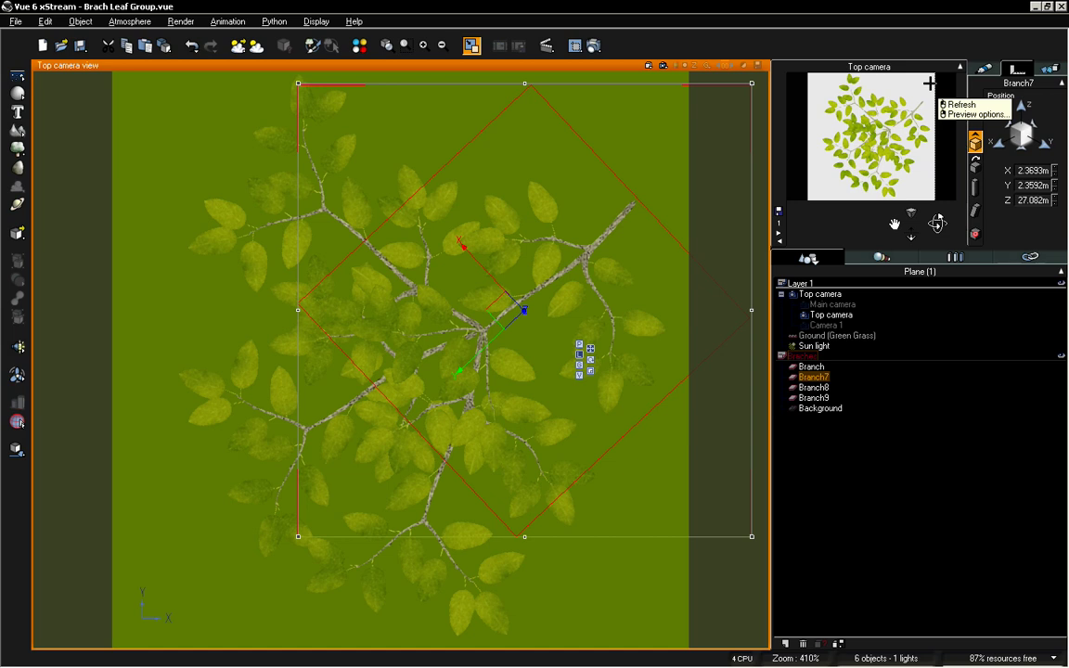
left_click(842, 373)
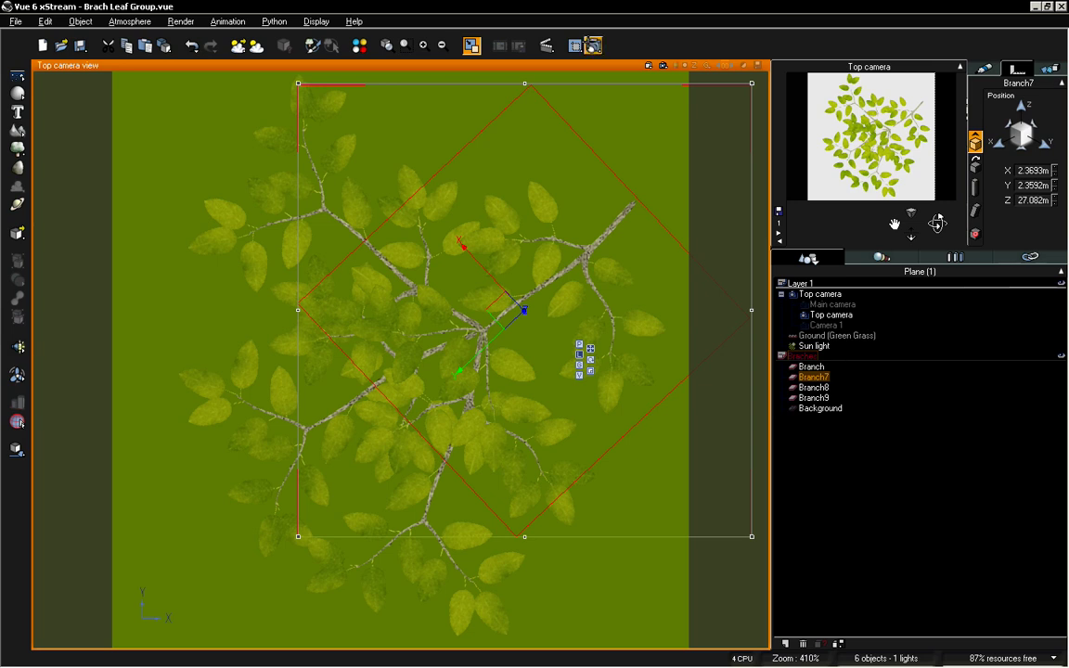
Step: Turn off Hide From Render for the Background plane
left_click(835, 408)
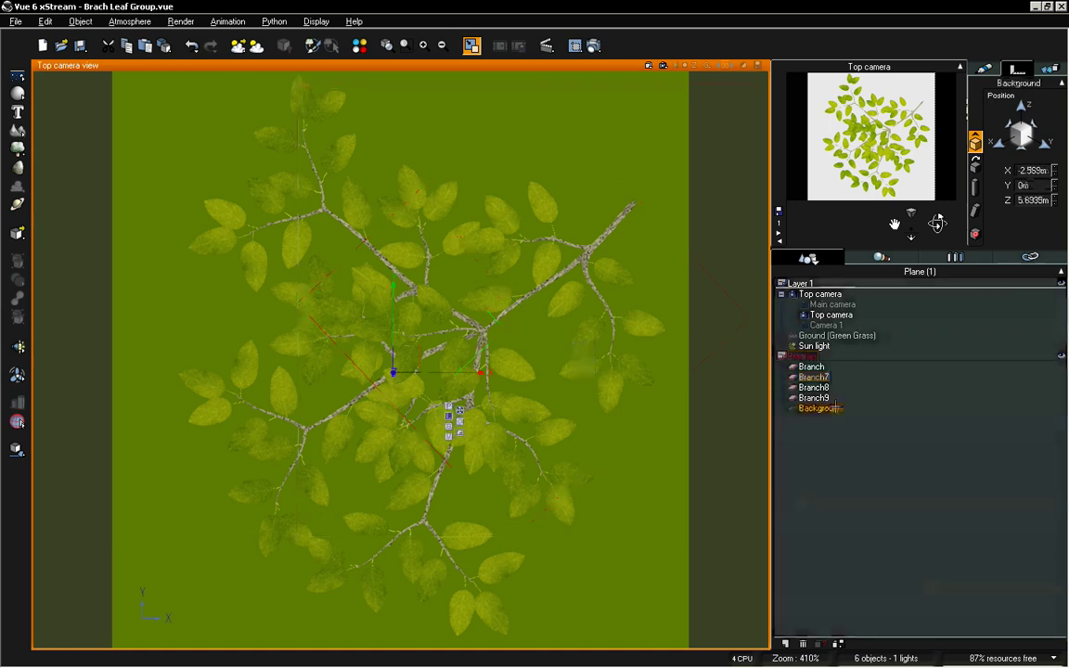
right_click(835, 408)
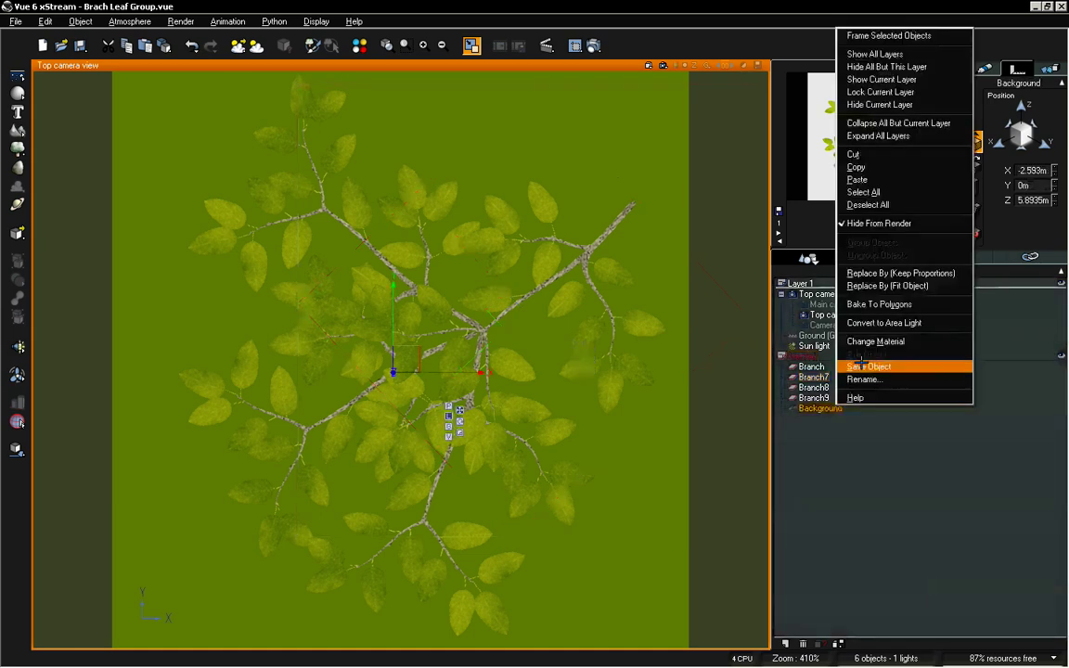
left_click(882, 224)
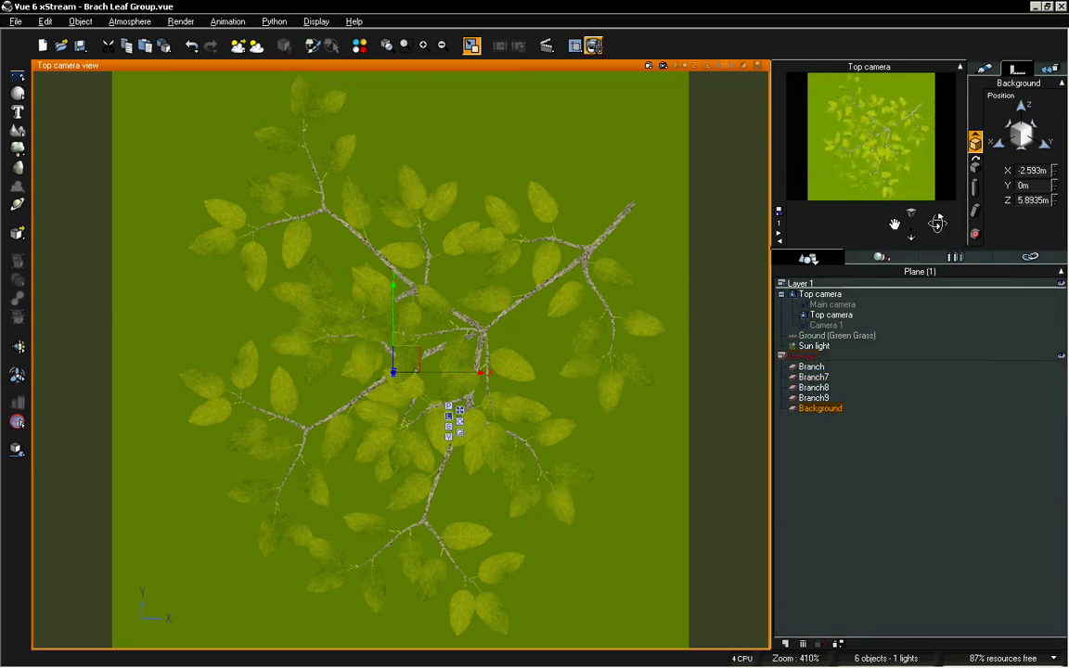
Step: Open Nicks Default Scene, add a Rural Maple Tree from the Trees collection, and frame it in the main camera view
left_click(535, 43)
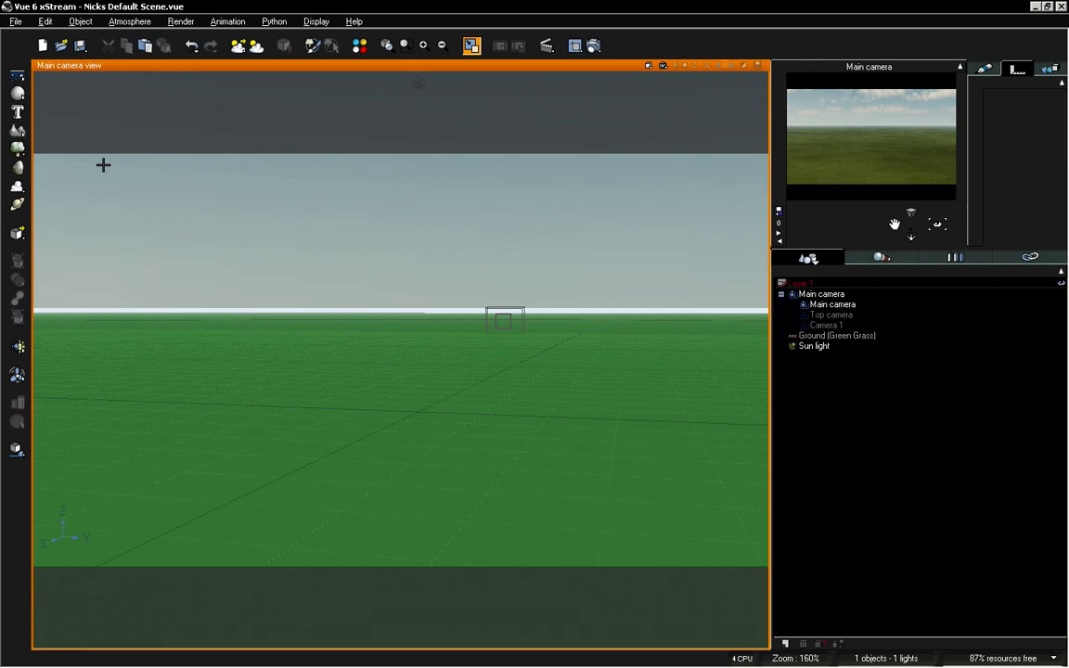
right_click(17, 131)
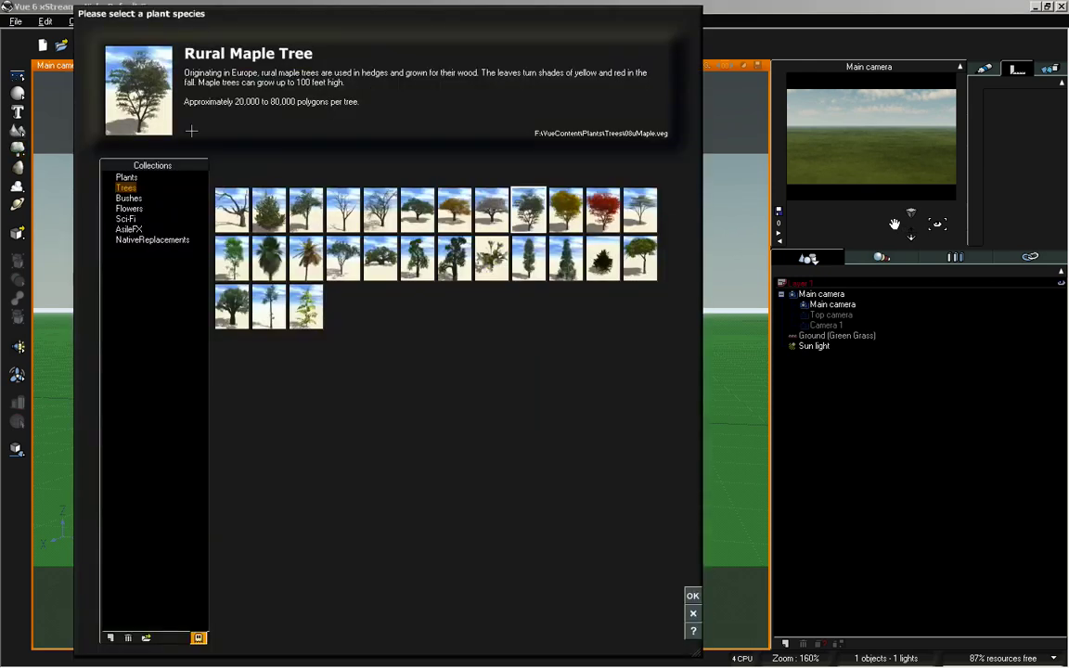
left_click(692, 595)
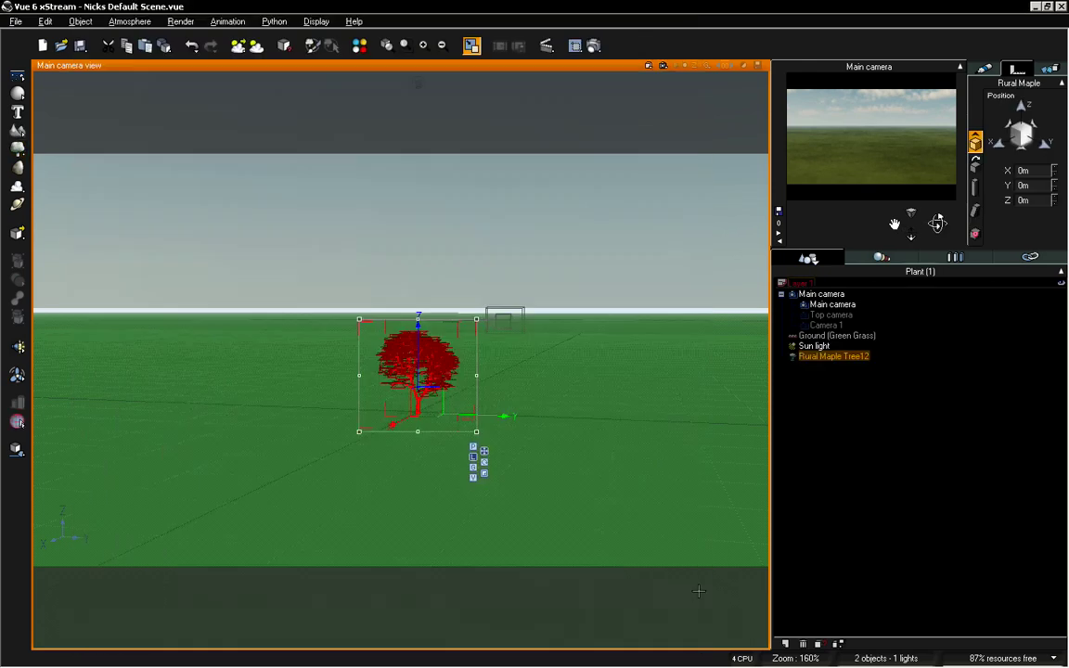
left_click_drag(912, 241, 379, 328)
Step: Edit the maple tree's leaves, trying a flexibility of 200 and settling on 150, and accept the plant changes
double_click(447, 346)
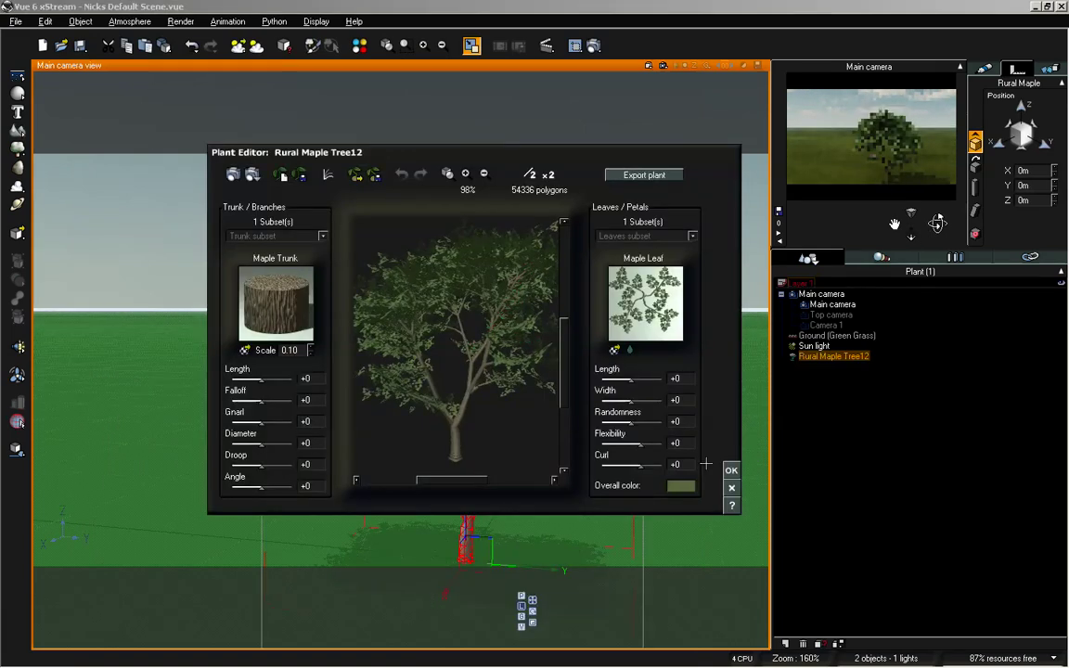
type("200")
key("Return")
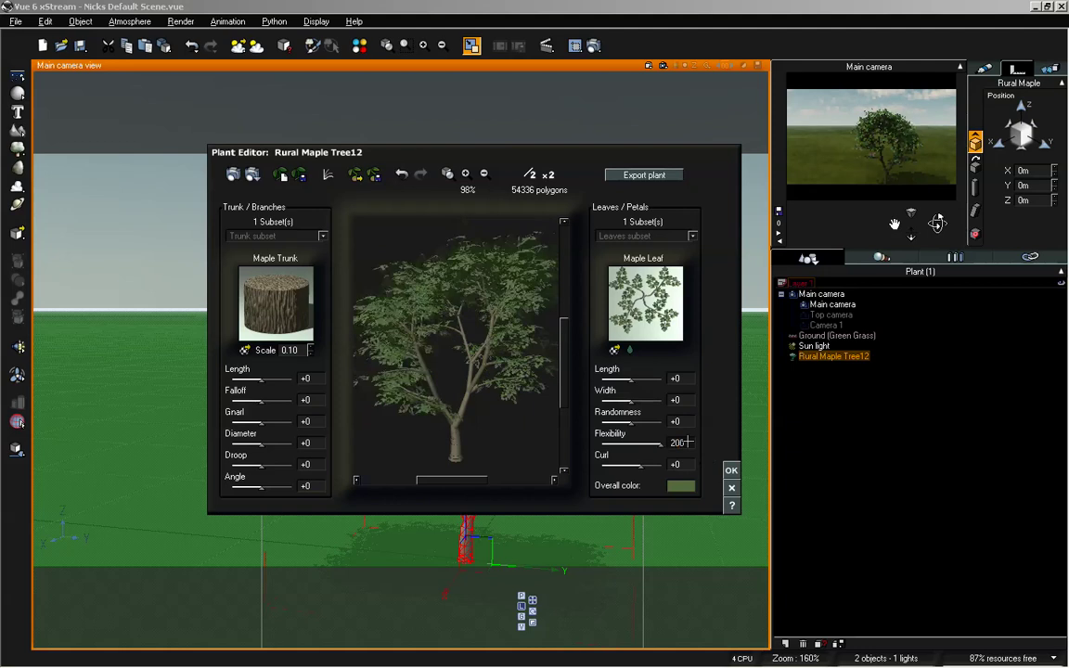
mouse_move(438, 308)
left_mouse_down()
mouse_move(458, 322)
mouse_move(455, 314)
left_mouse_up()
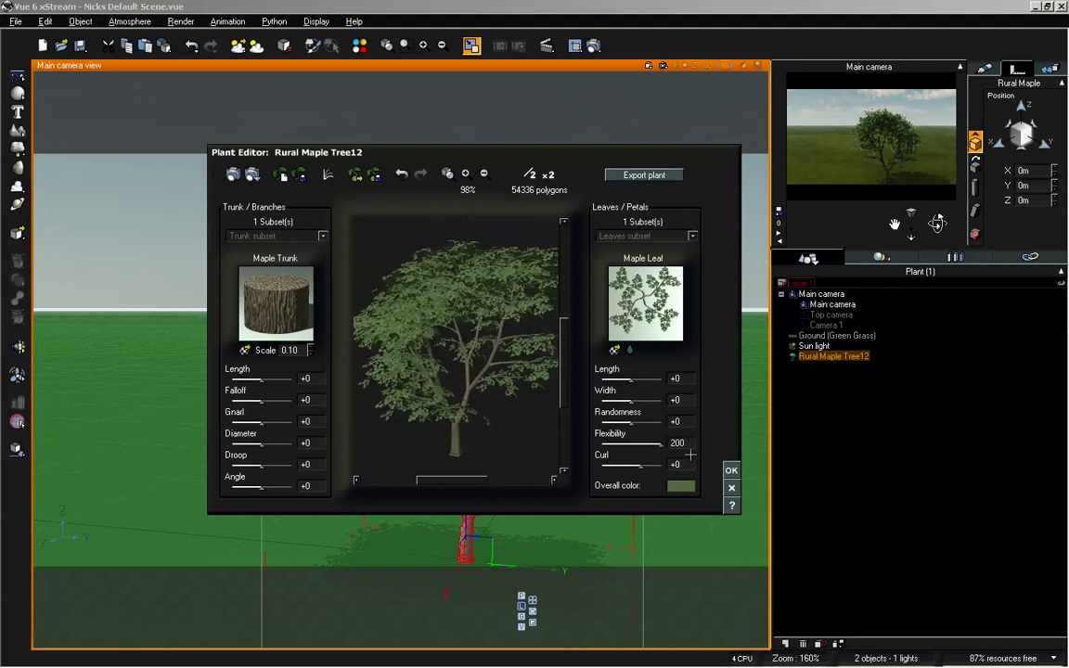
left_click_drag(689, 444, 668, 442)
type("150")
key("Return")
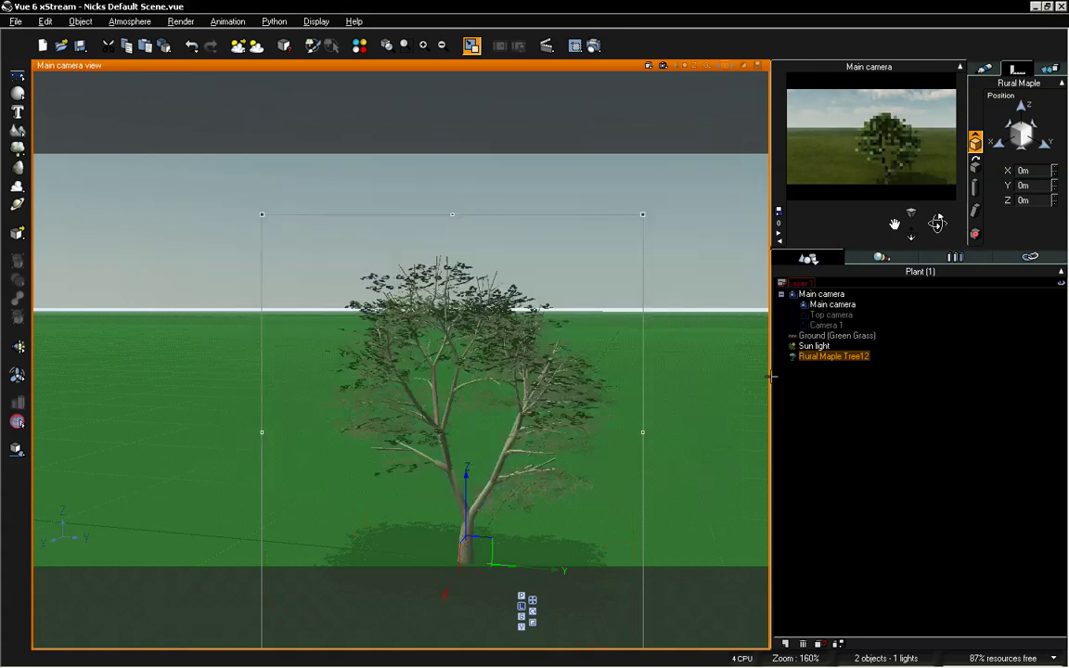
Step: Open the function graph of the Maple Leaf material and delete the Gradient node feeding the bump output
left_click(984, 70)
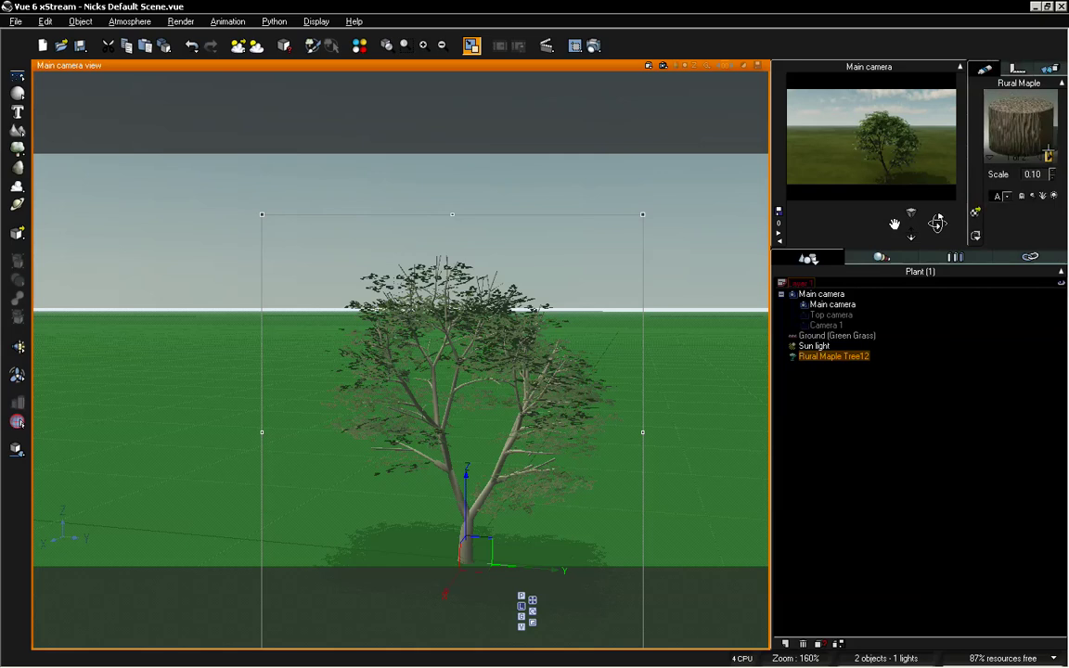
left_click(1049, 156)
double_click(1025, 127)
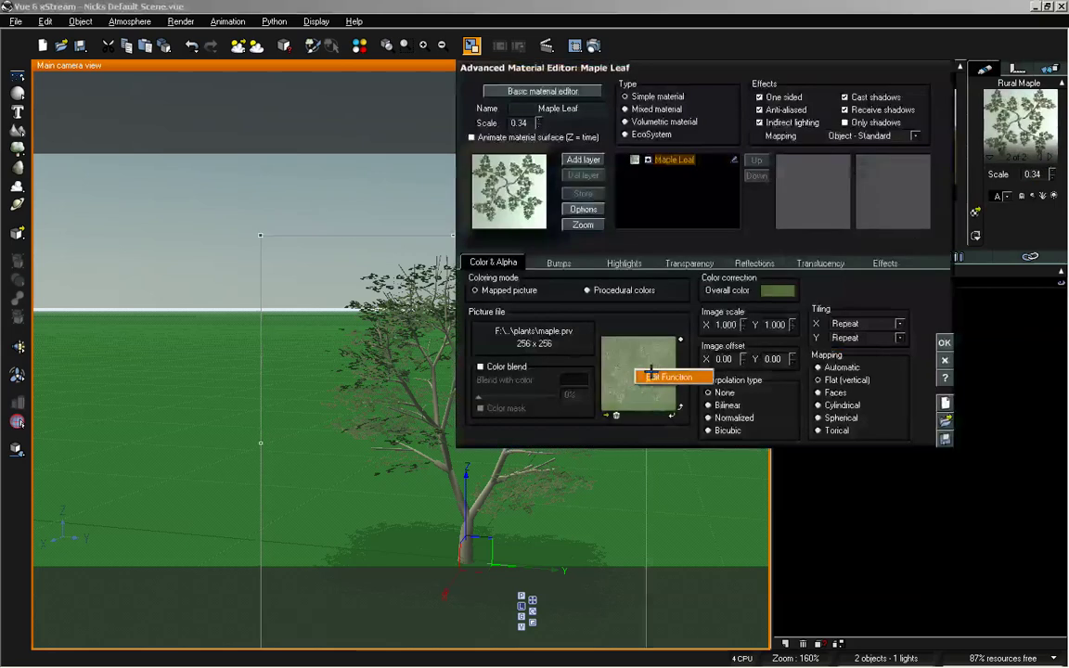
double_click(578, 338)
left_click(365, 356)
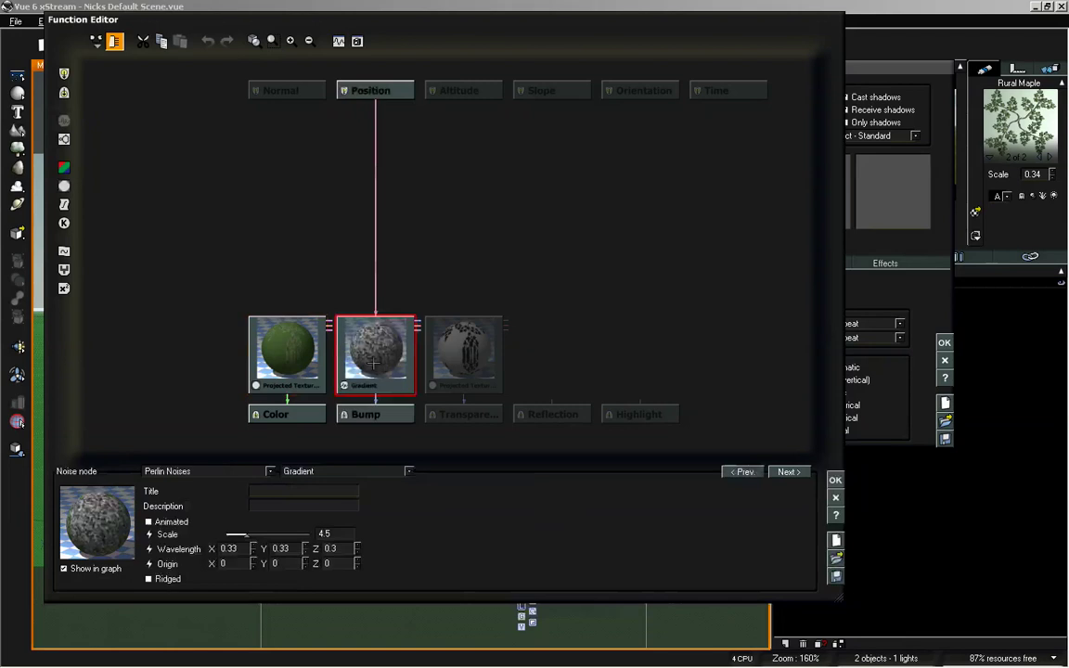
left_click_drag(373, 362, 373, 289)
key("Delete")
Step: Load BranchGroup_002_Color from the BranchSet collection into the projected texture map that drives the leaf color
left_click_drag(287, 363, 288, 285)
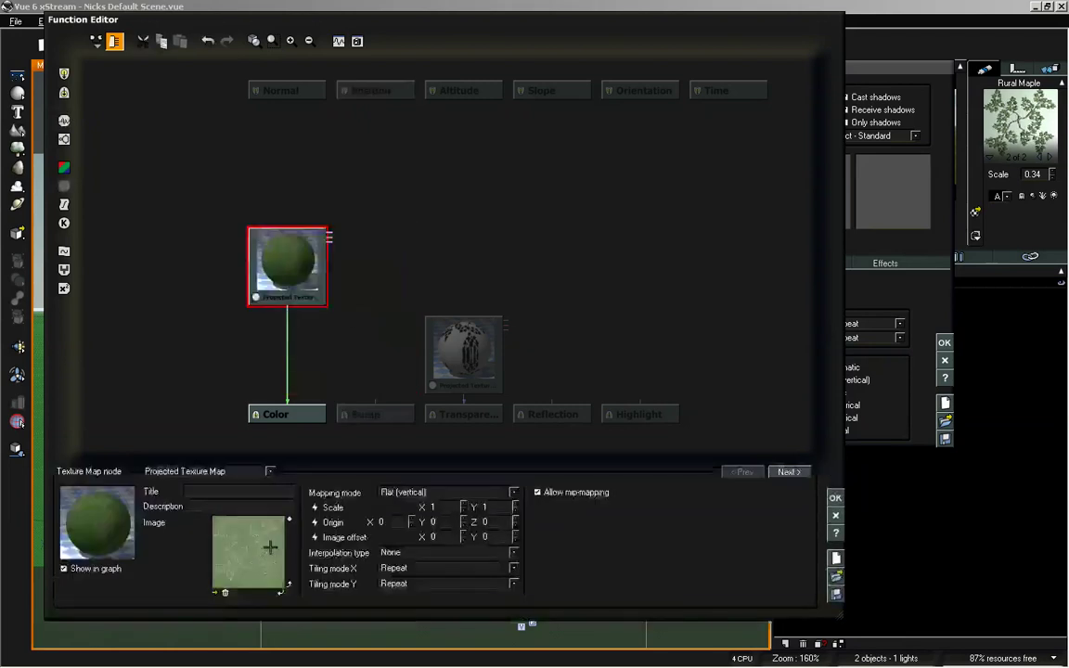
double_click(270, 547)
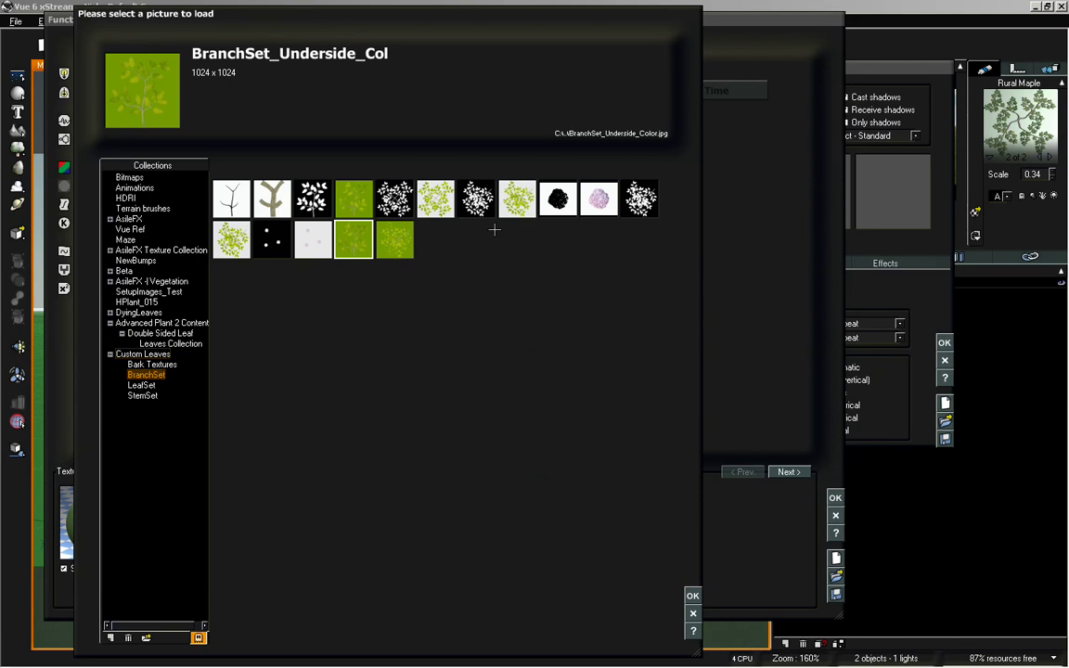
left_click(513, 198)
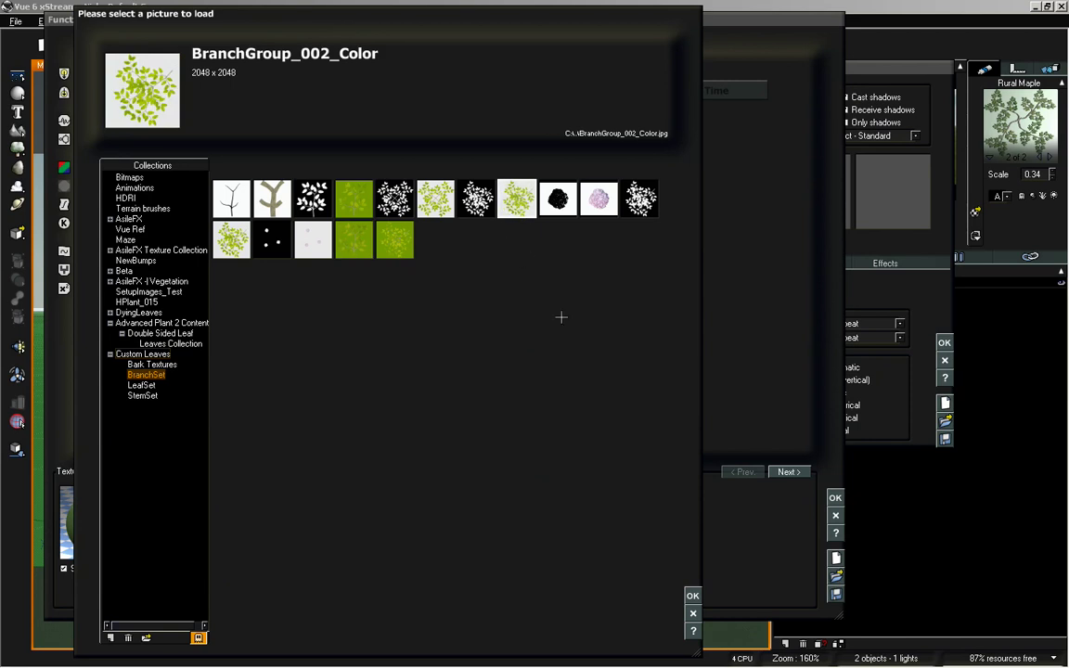
left_click(692, 595)
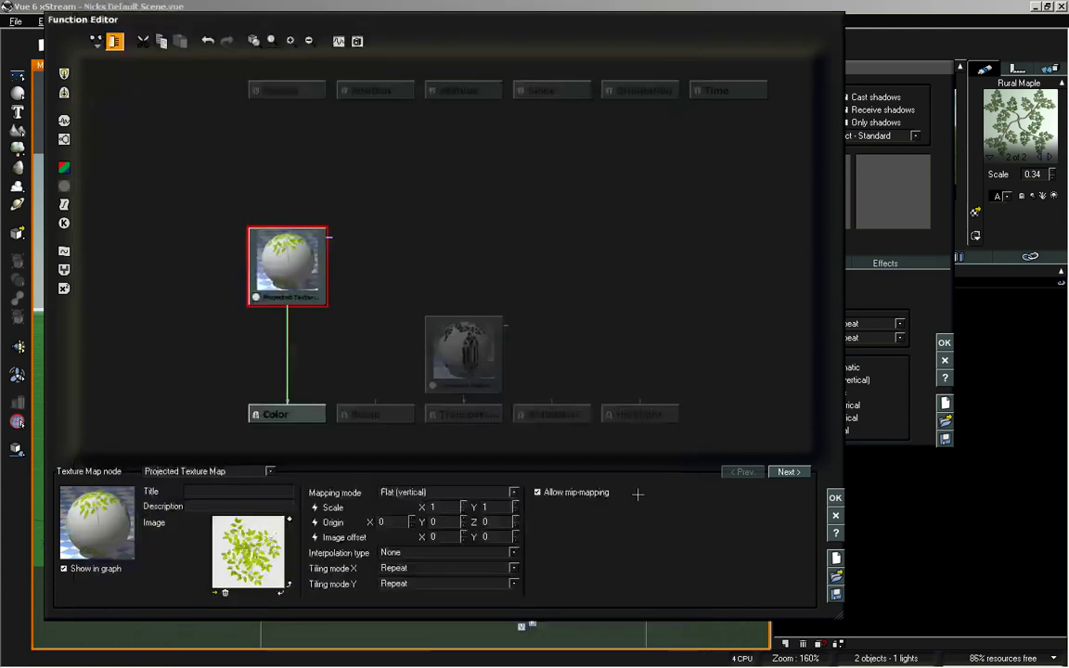
Step: Load the matching branch group clip map into the transparency node, inverted to show black leaves on white
double_click(262, 554)
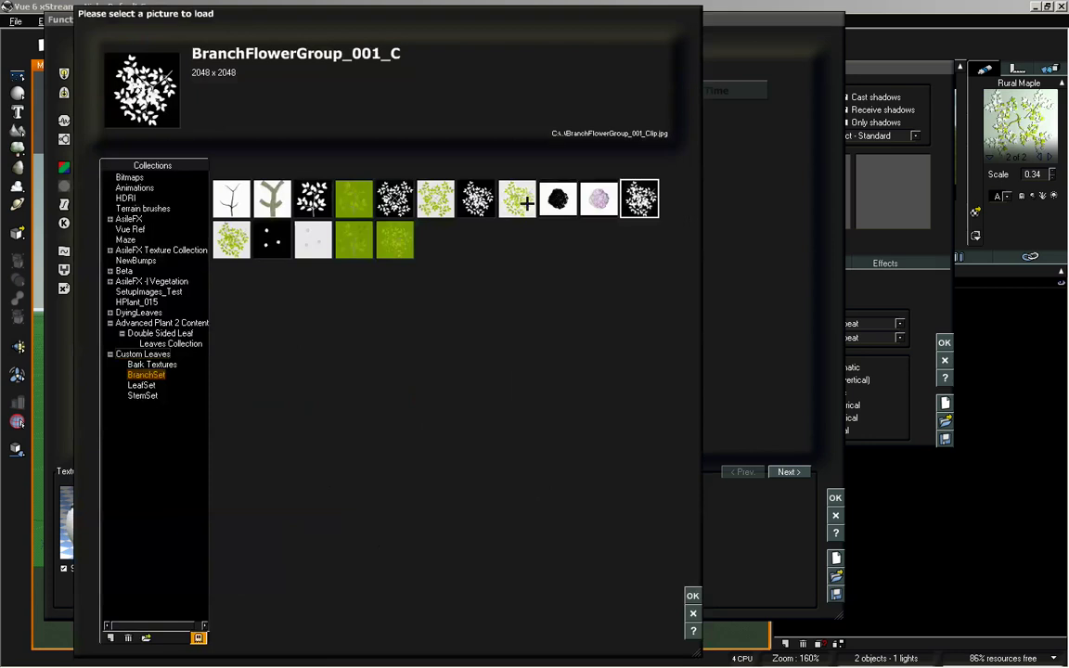
left_click(476, 198)
key("Return")
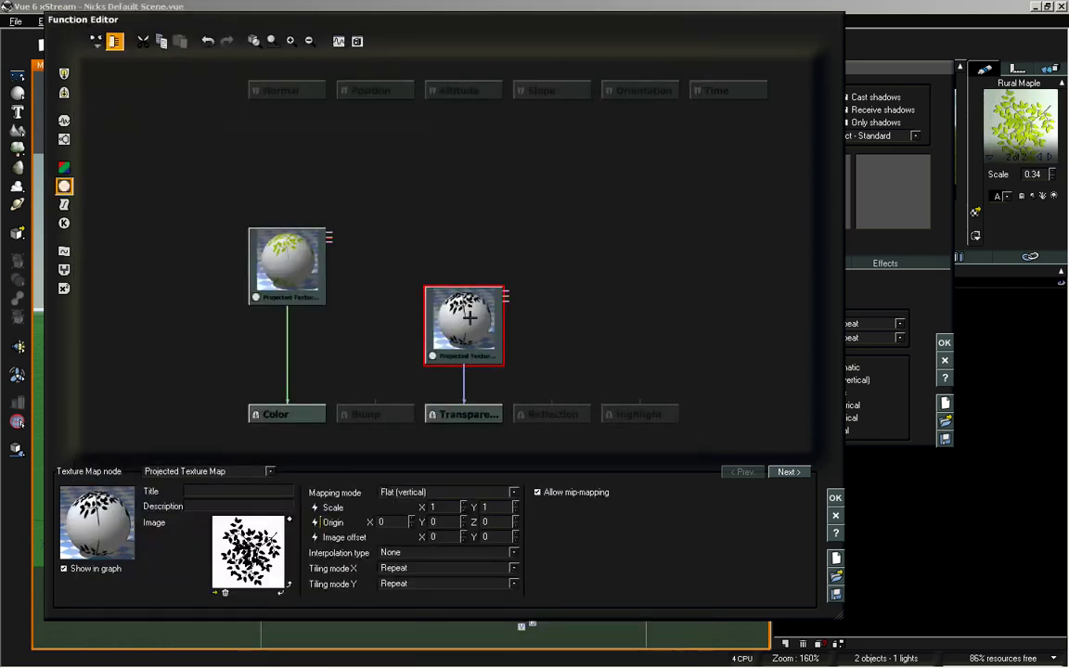
Step: Connect the color texture map's grayscale output to the bump output and accept the function changes
left_click_drag(372, 398, 288, 306)
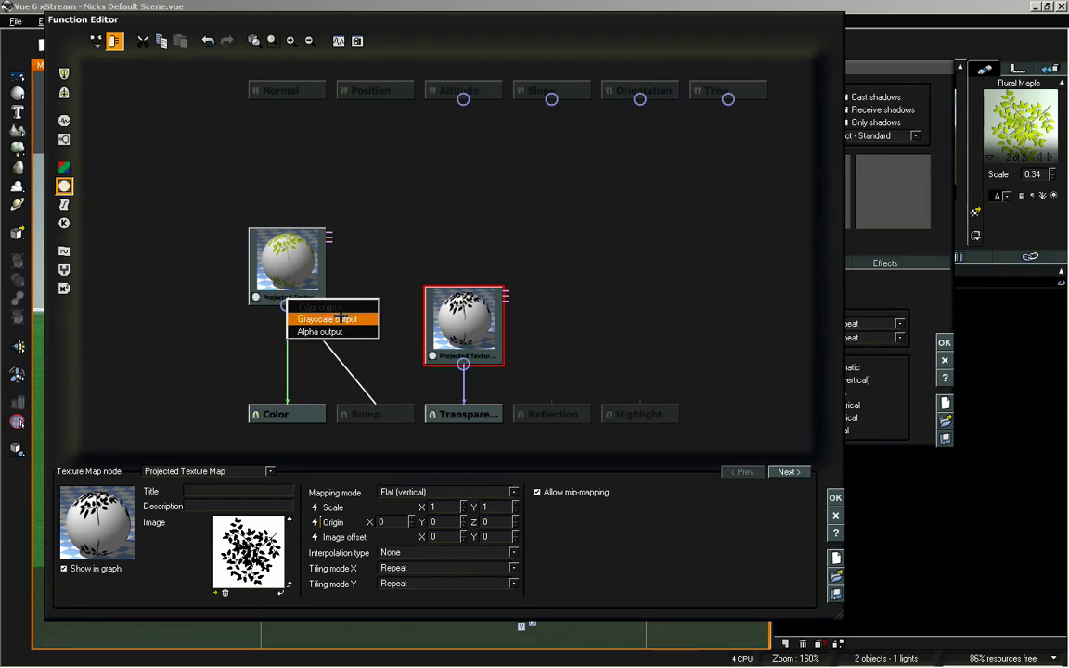
left_click(320, 306)
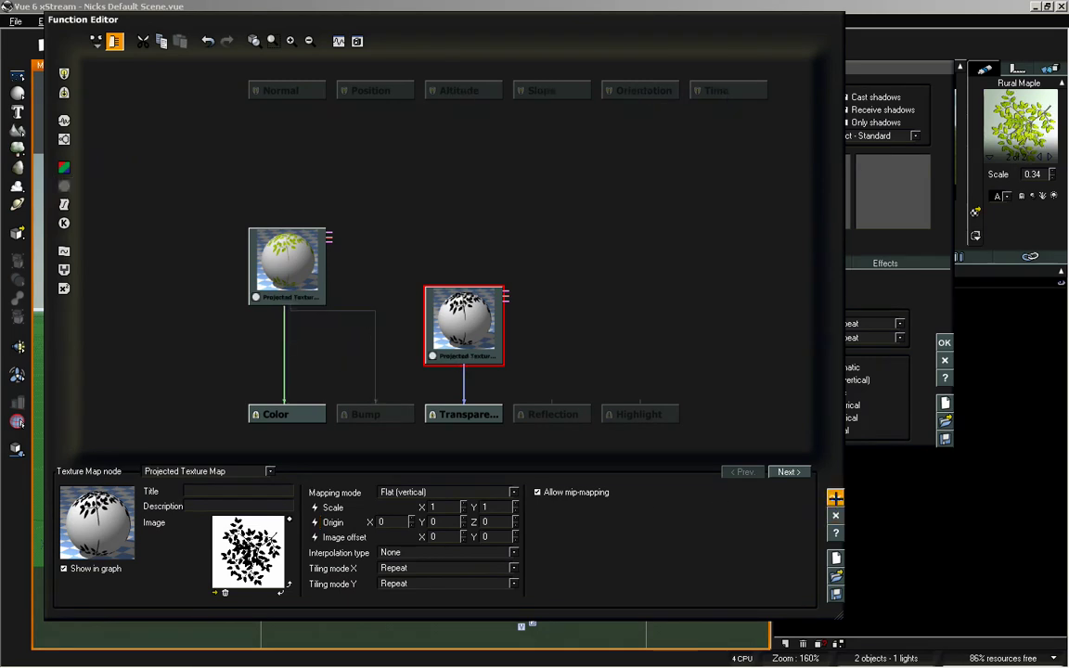
left_click(835, 498)
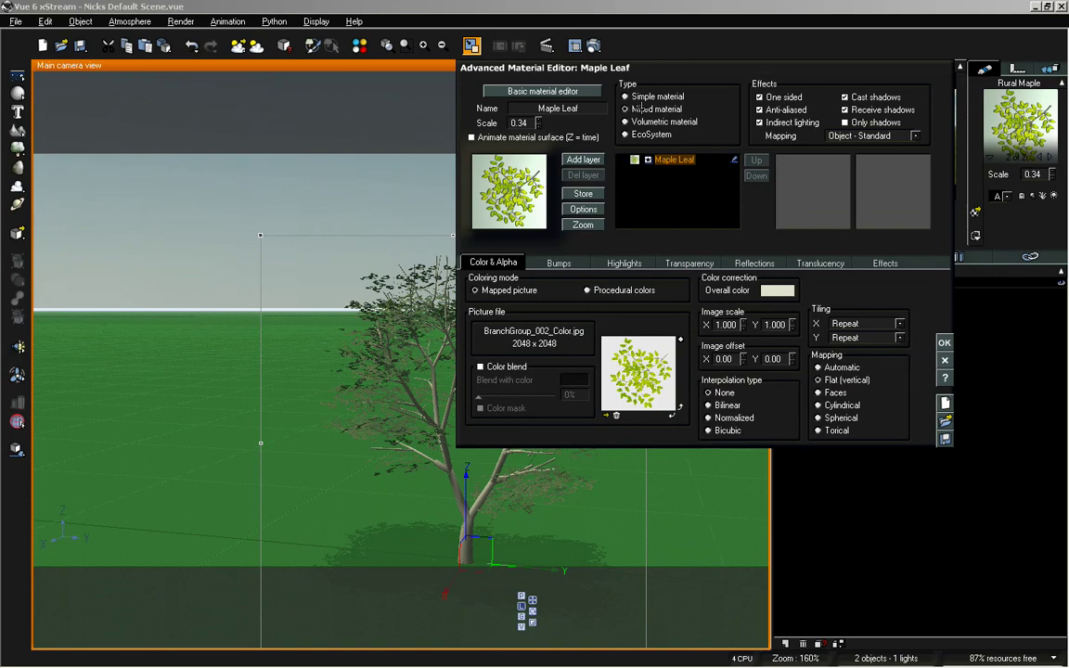
Step: Try the mixed material type on Maple Leaf, restore it to a simple material, and accept the material
left_click(637, 109)
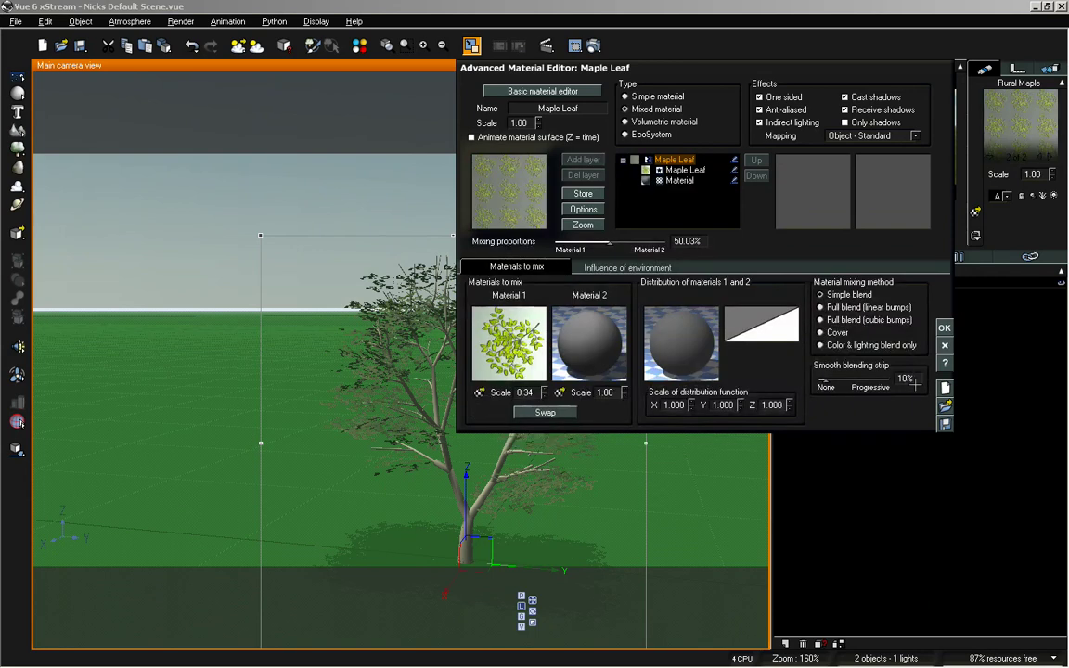
left_click(643, 96)
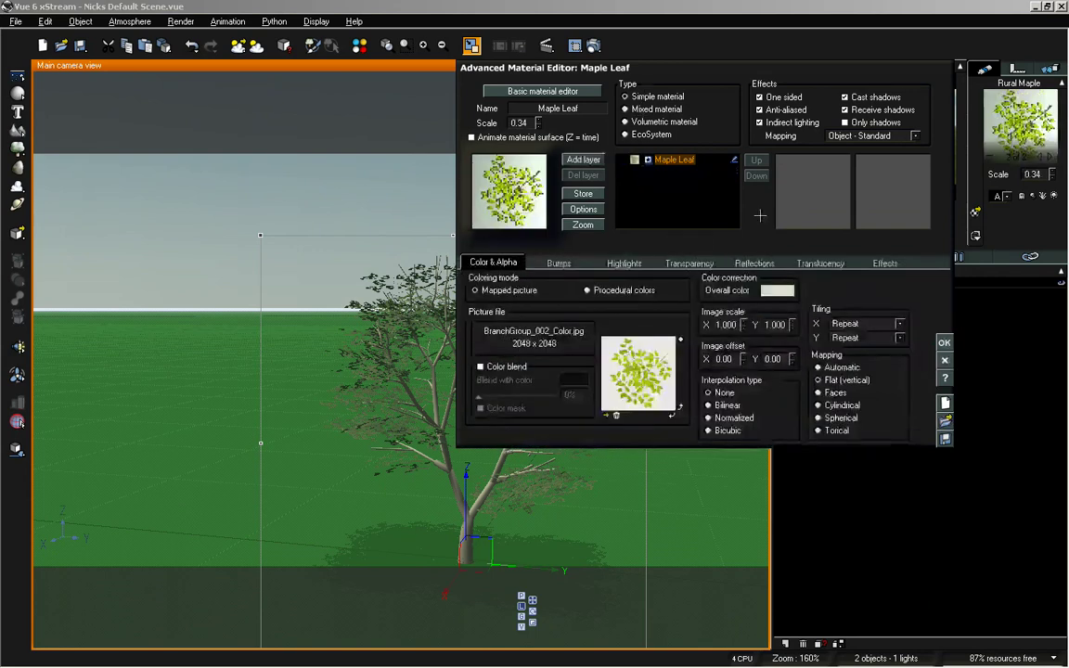
left_click(943, 388)
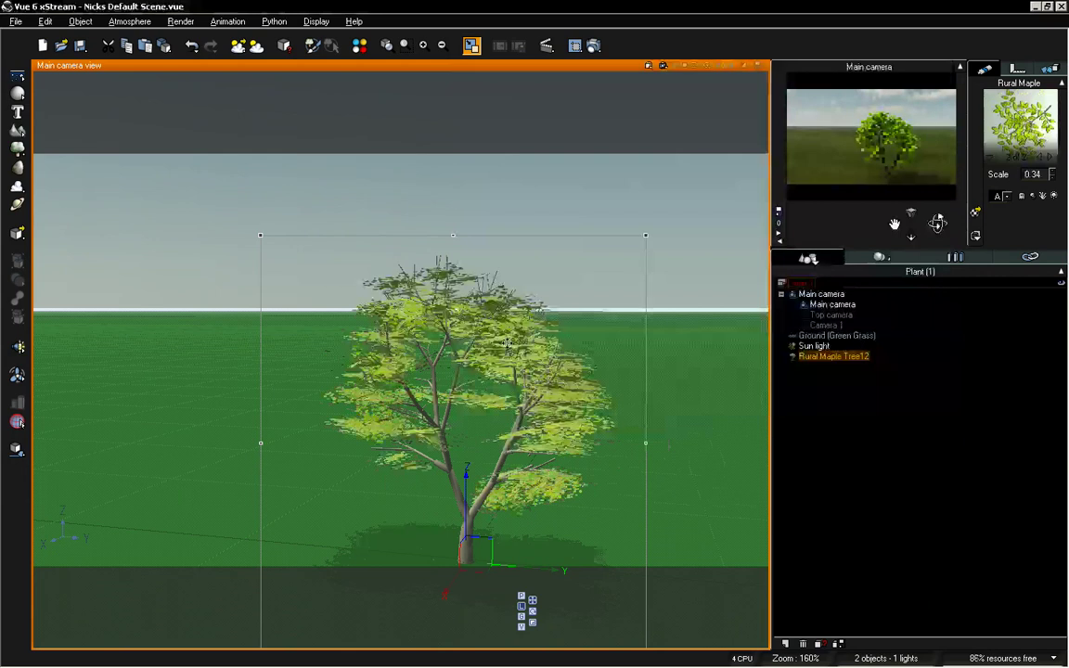
Step: Place the Maple Leaf's hooking point at the branch stem tip, X 0.872, Y 0.263, and accept the leaf and plant changes
double_click(457, 307)
left_click(629, 349)
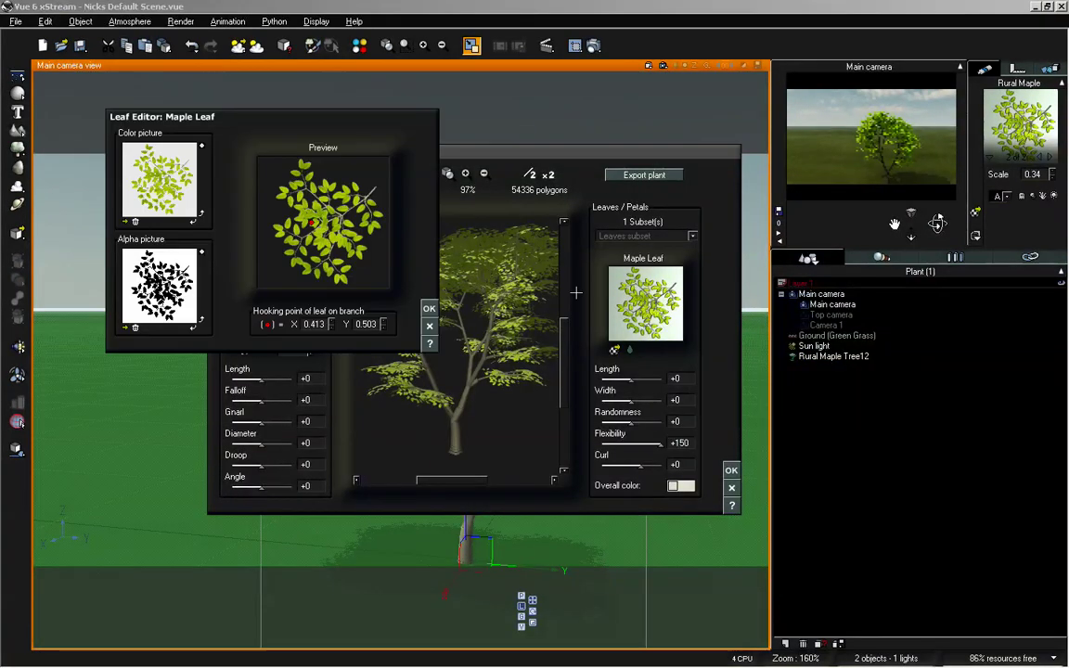
left_click(372, 191)
left_click_drag(376, 191, 370, 190)
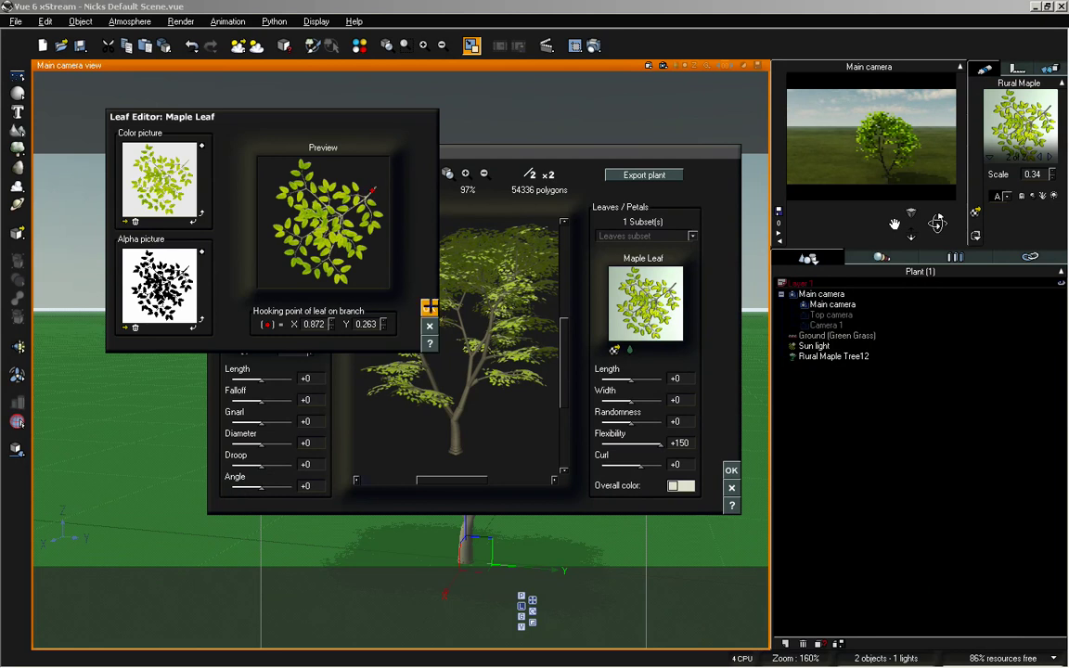
left_click(429, 308)
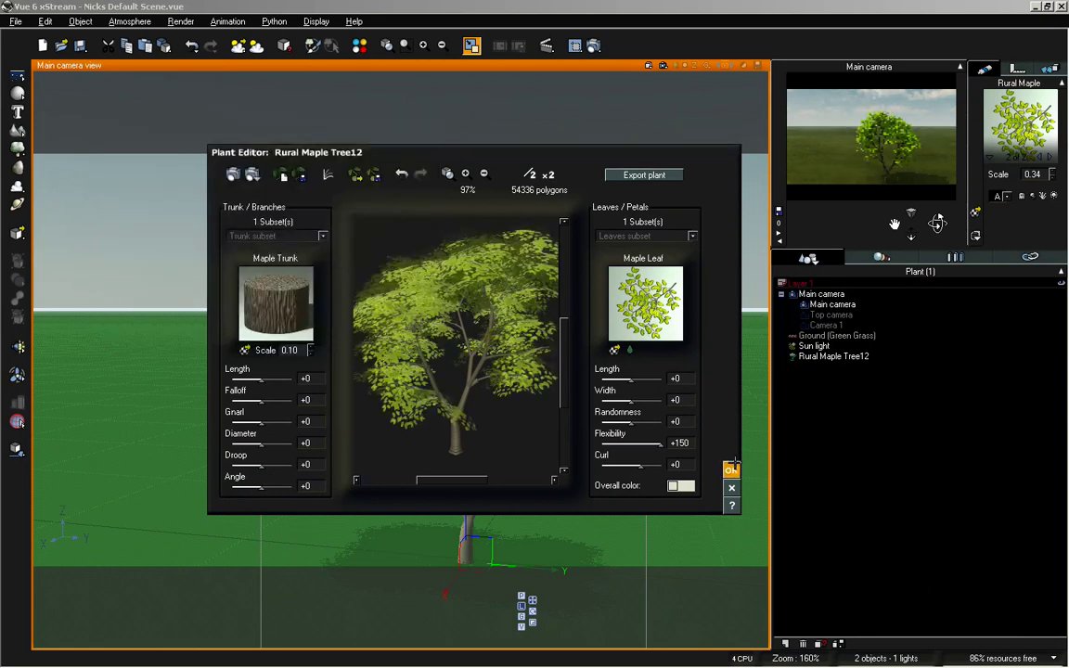
left_click(731, 469)
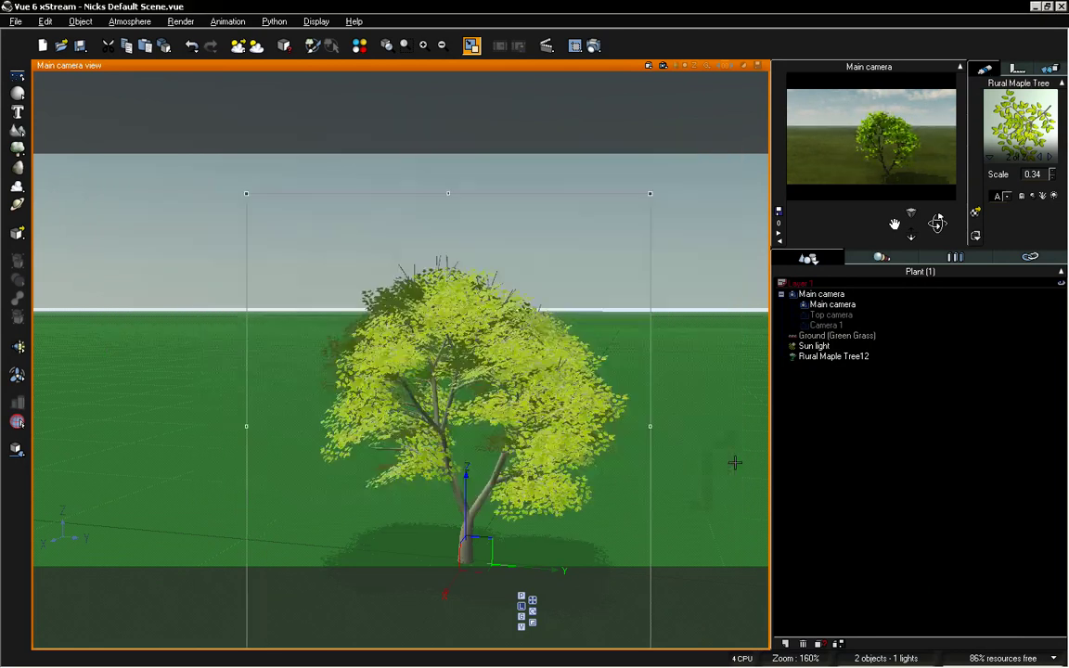
Step: Convert the Maple Leaf material to a mixed material and copy Material 1 into the Material 2 slot
double_click(1016, 123)
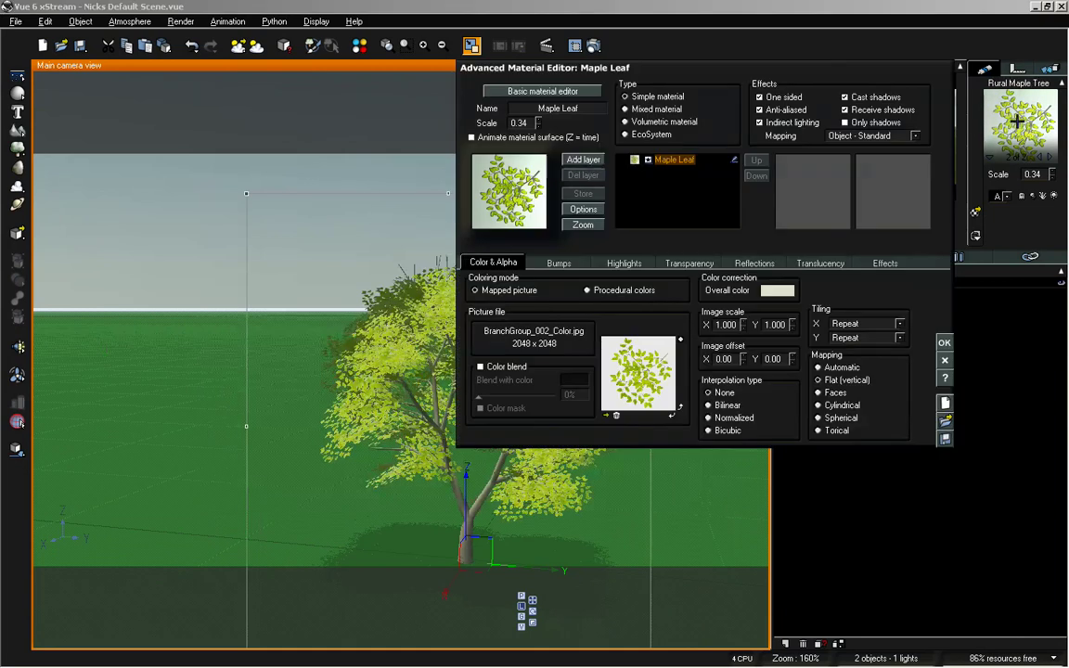
left_click(656, 110)
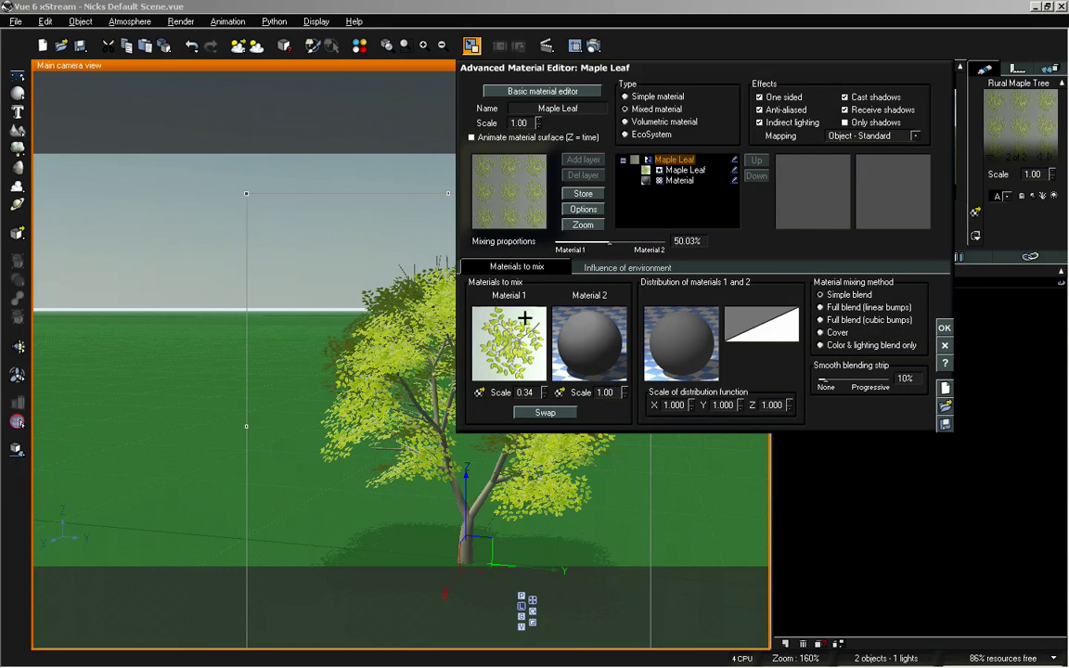
right_click(524, 319)
left_click(553, 360)
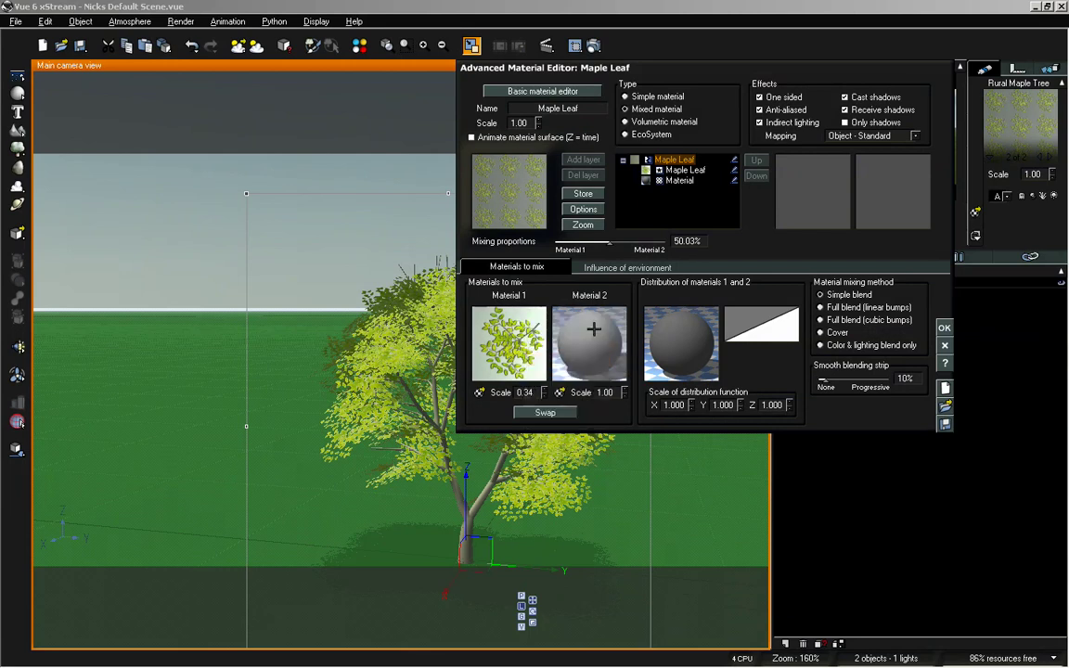
right_click(594, 328)
left_click(620, 445)
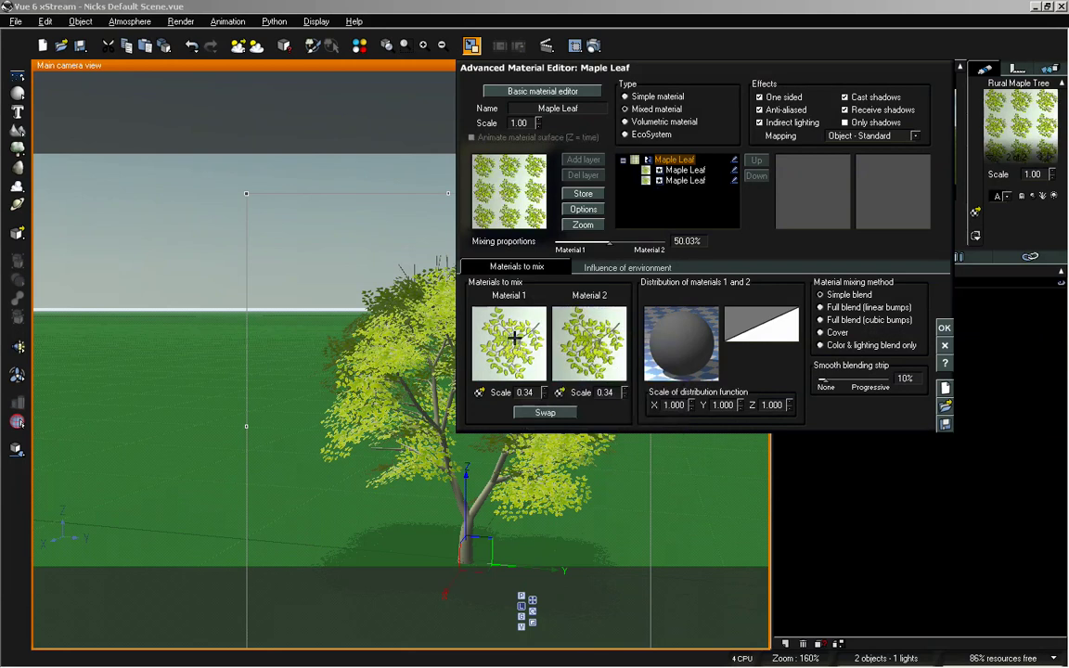
Step: Rename the two mixed sub-materials Maple Leaf1 and Maple Leaf2
left_click(683, 170)
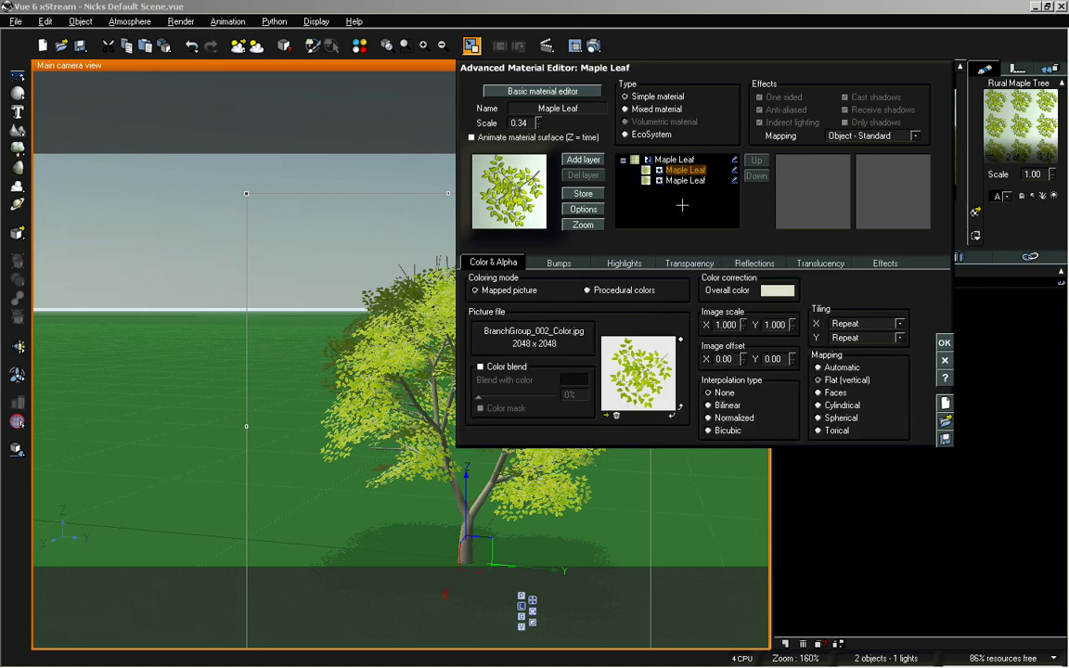
double_click(602, 110)
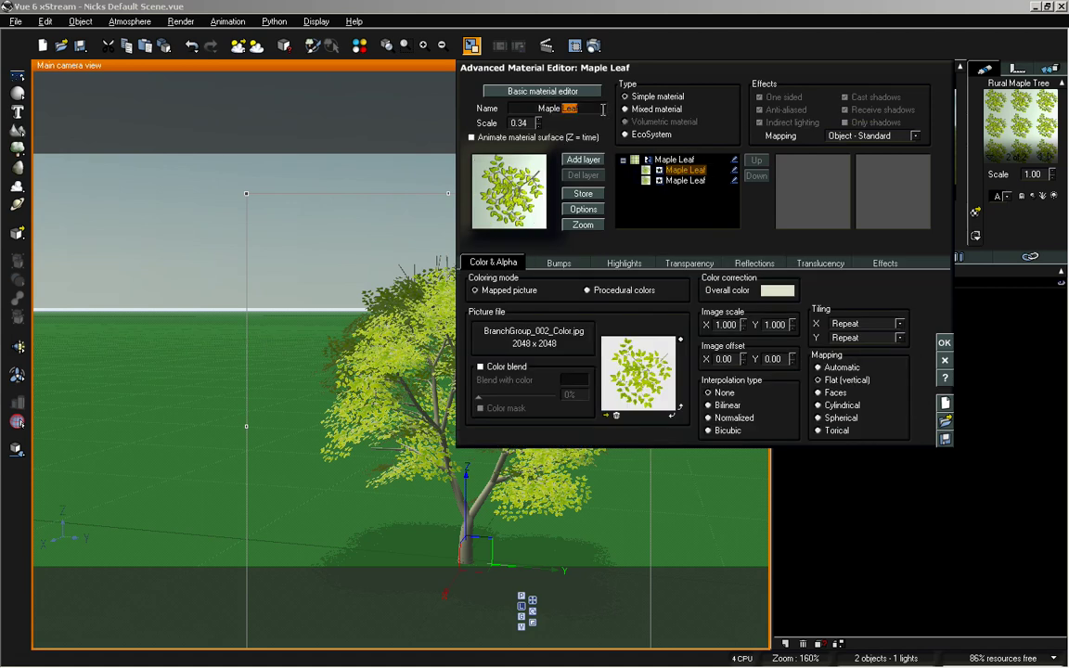
type("Leaf1")
key("Return")
left_click(678, 181)
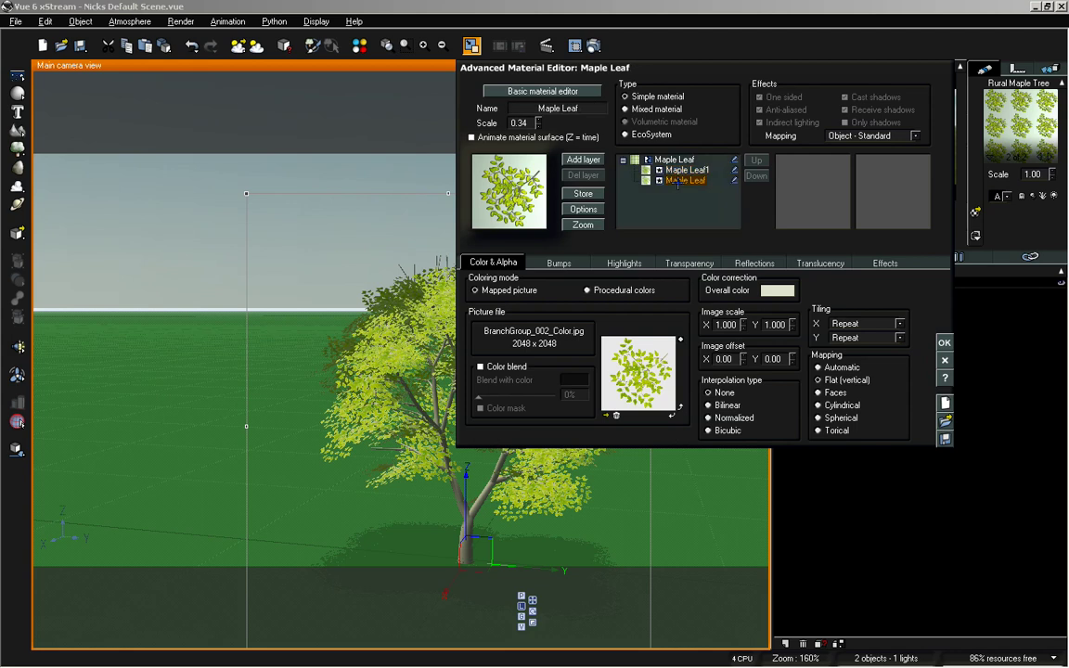
left_click(588, 109)
type("2")
key("Return")
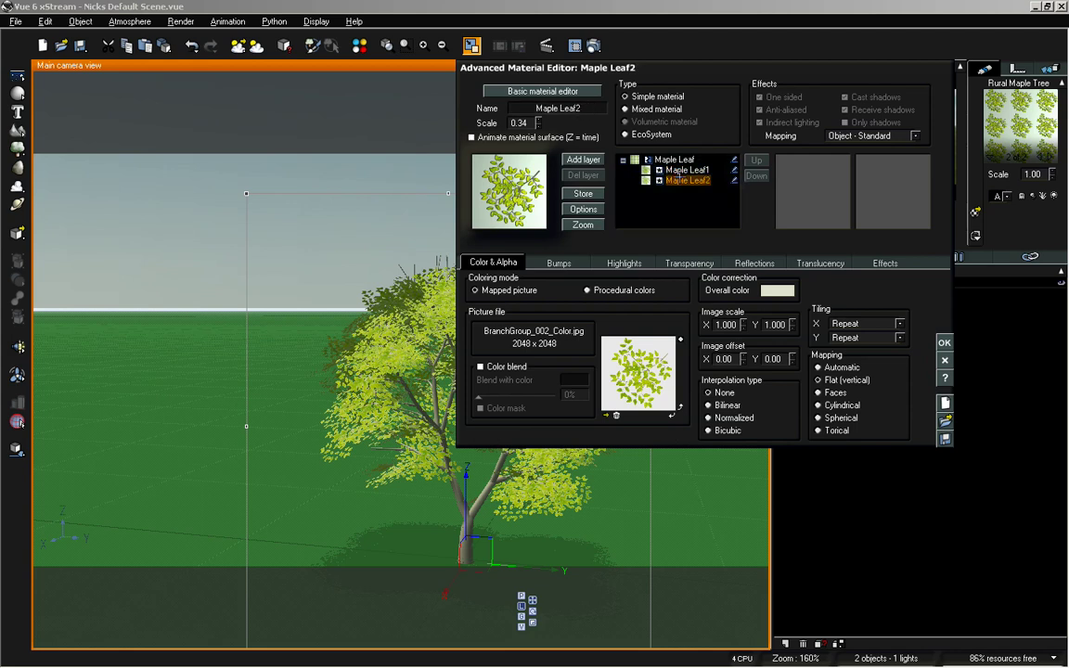
Step: Replace Maple Leaf1's color texture map with BranchGroup_Underside_002_Color.bmp from the BranchSet collection and accept the function changes
left_click(678, 160)
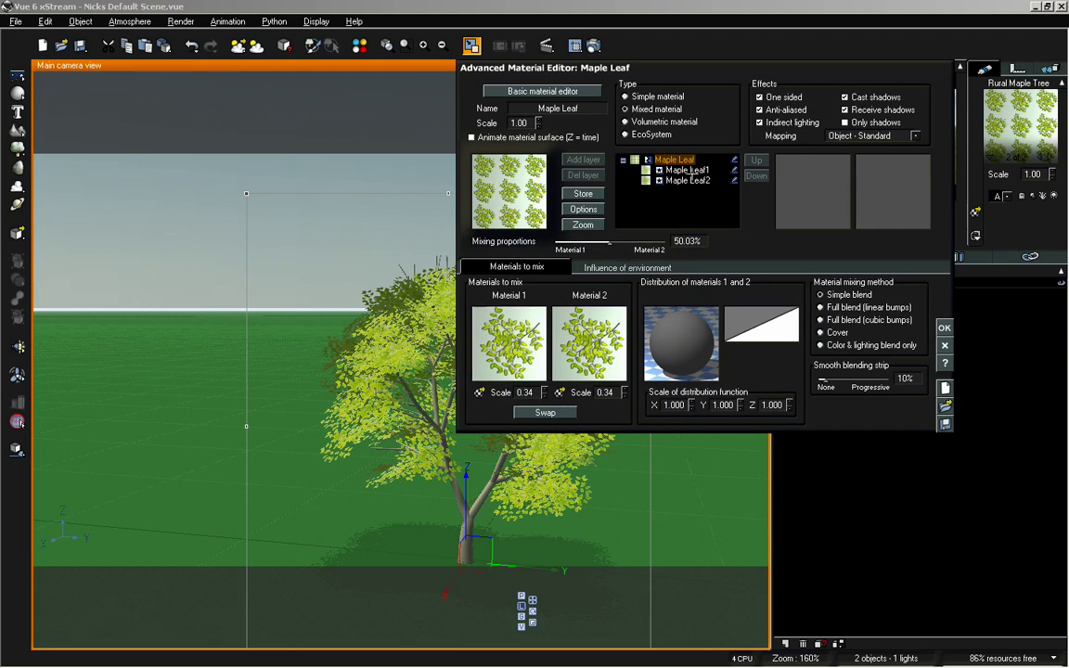
left_click(689, 171)
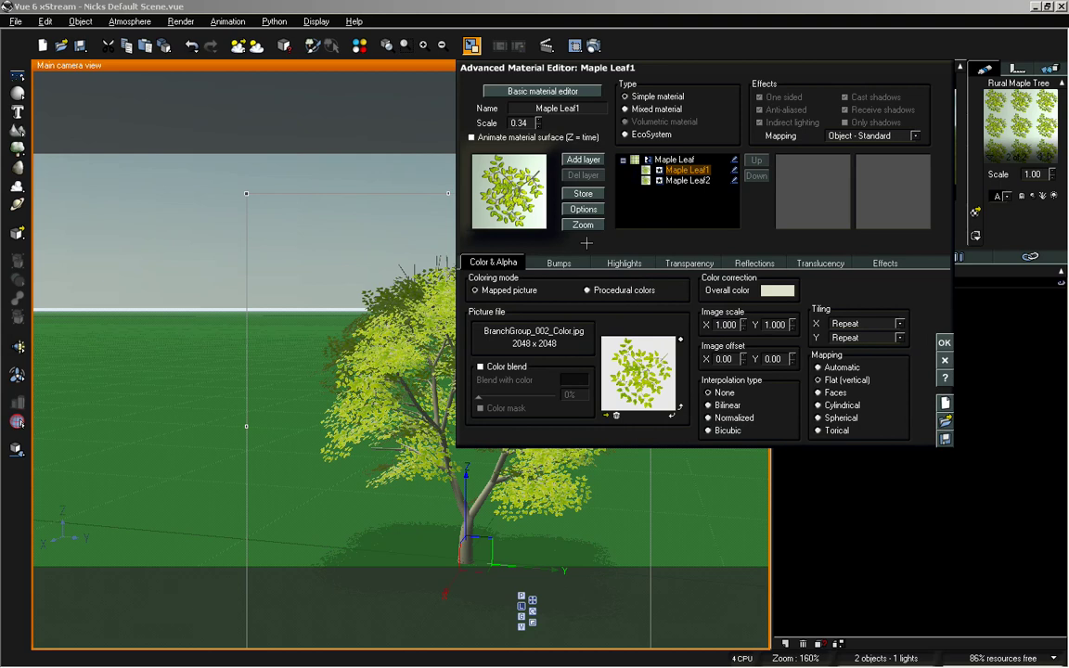
left_click(673, 159)
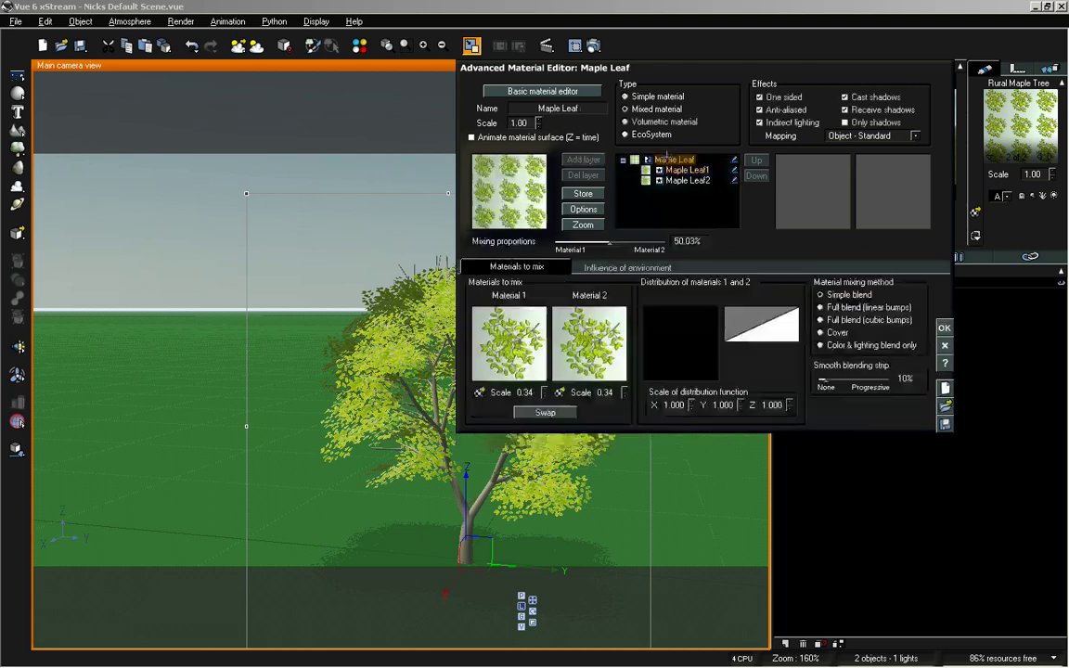
double_click(585, 316)
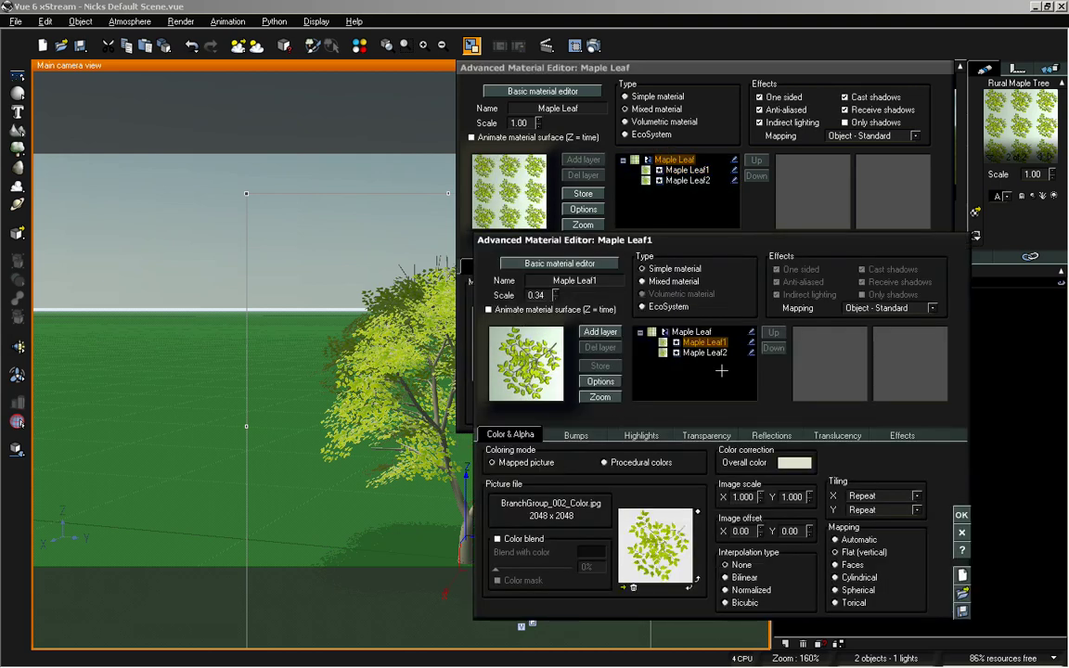
double_click(649, 546)
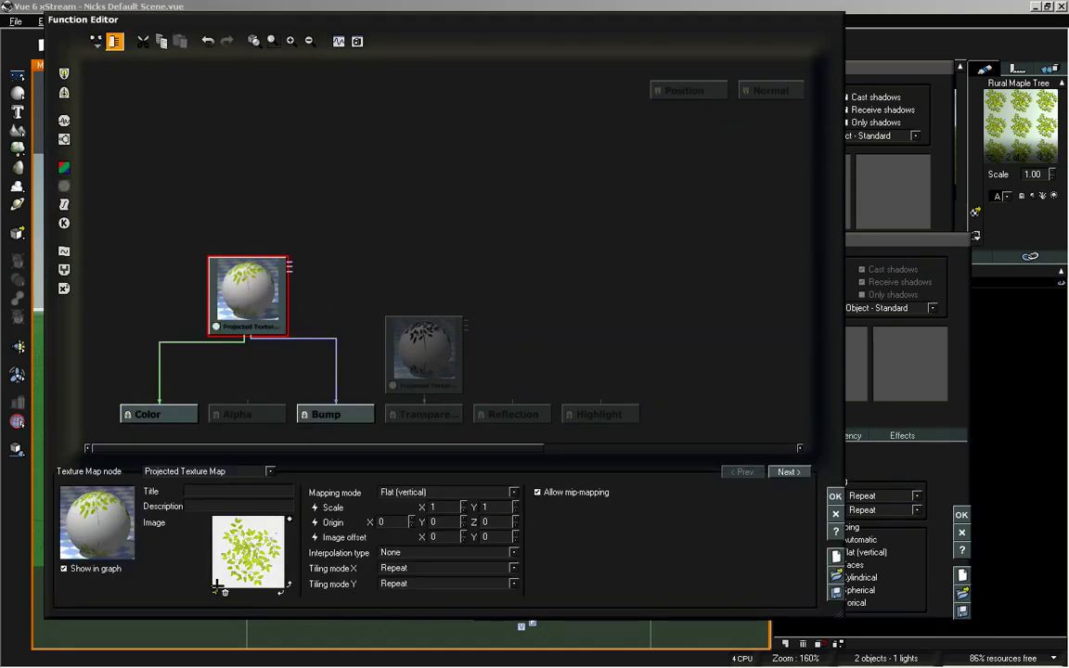
left_click(216, 592)
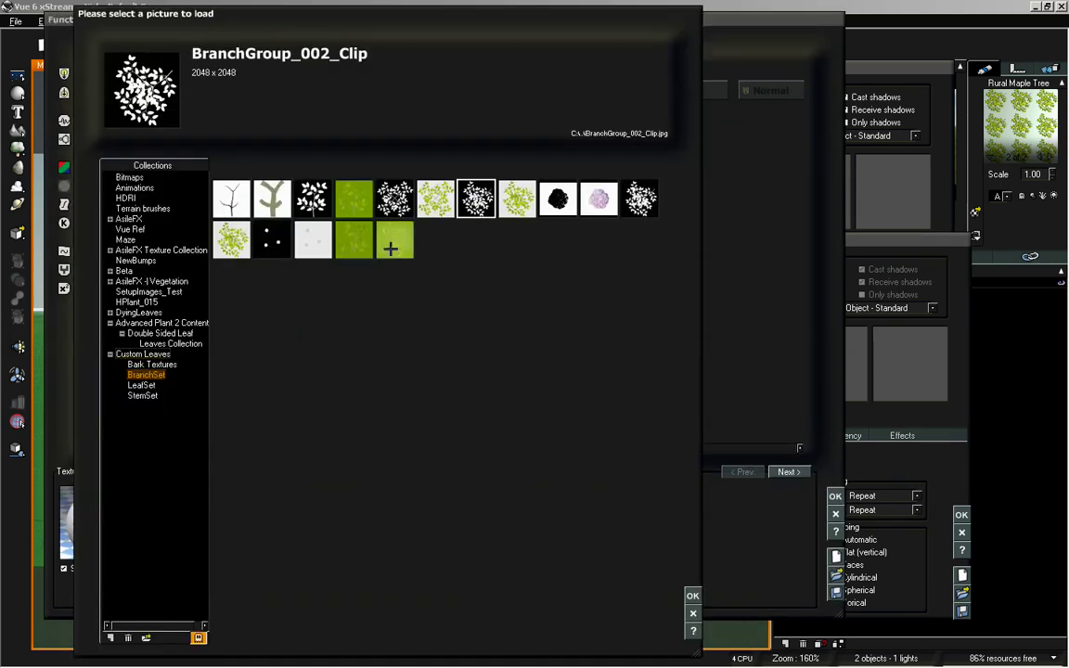
left_click(407, 240)
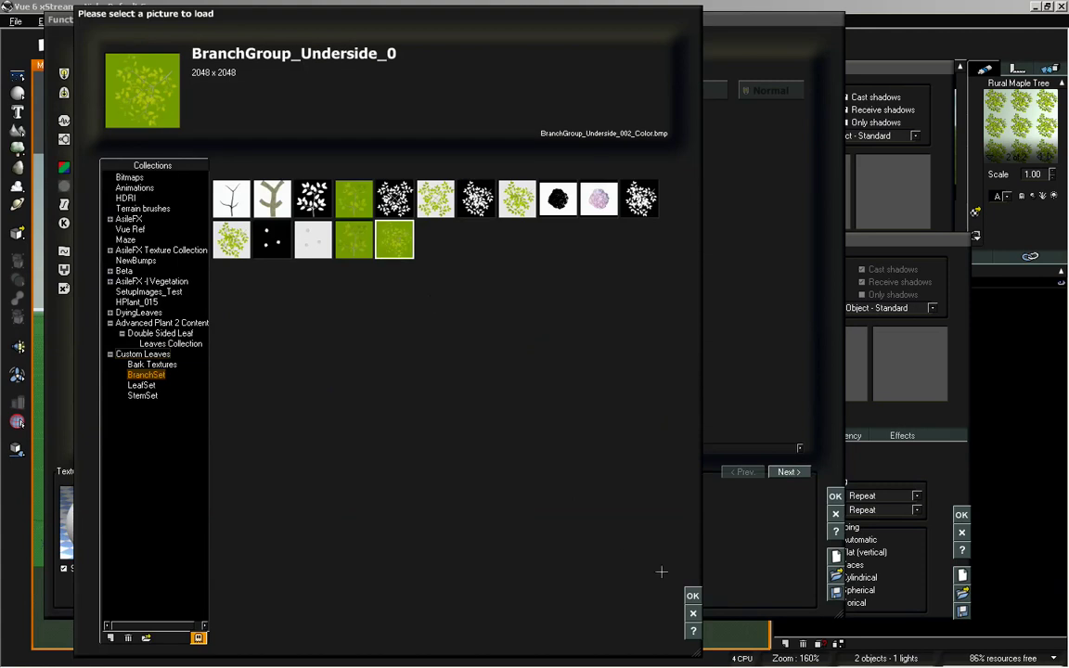
left_click(692, 594)
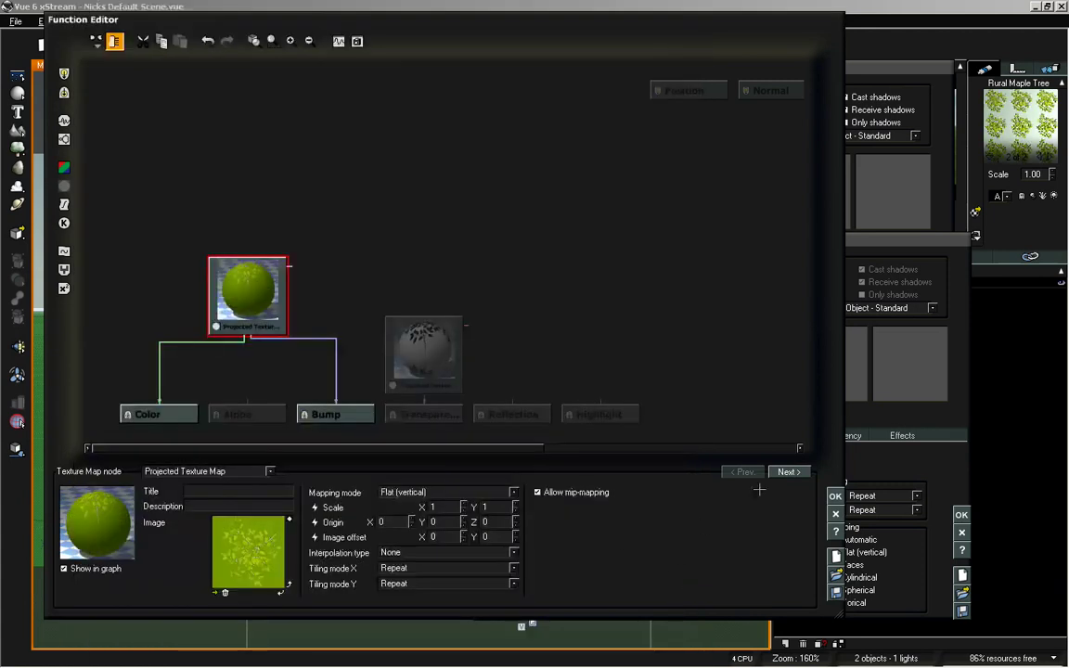
left_click(834, 495)
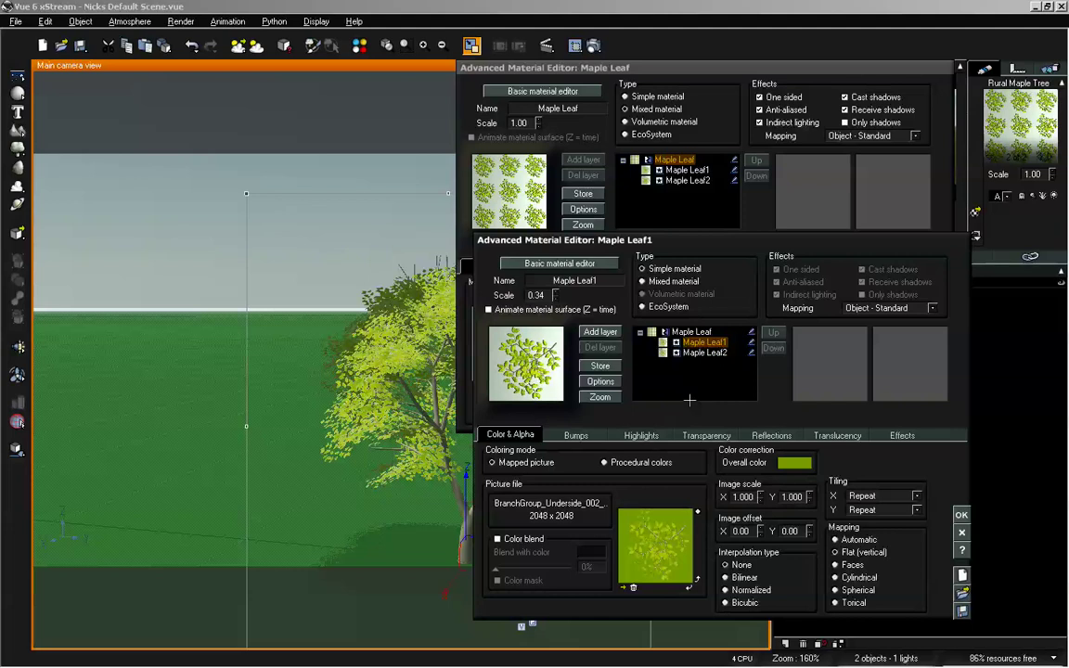
Step: Set Maple Leaf1's highlight global size to 24% and accept the sub-material
left_click(641, 435)
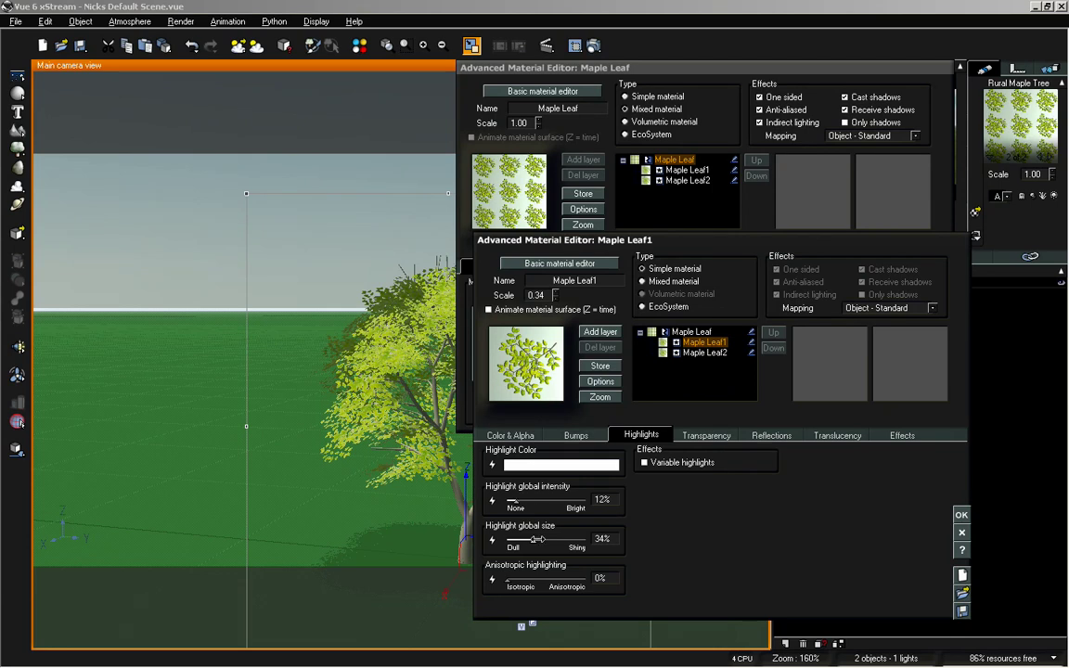
left_click_drag(537, 538, 525, 539)
left_click(961, 513)
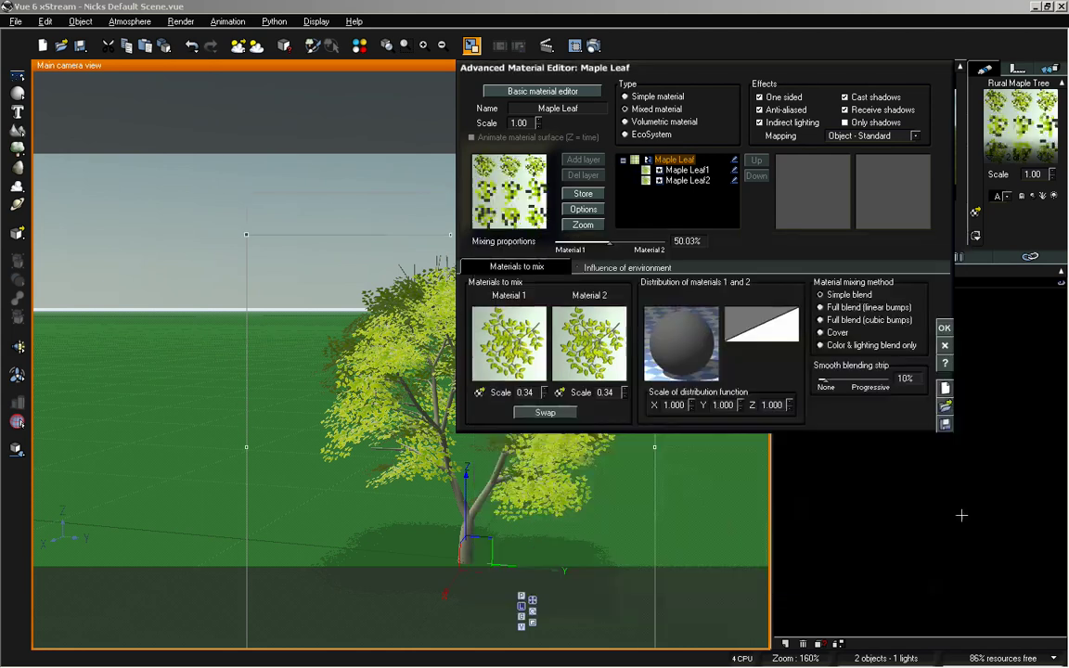
Step: Make the Maple Leaf mix depend on the environment, with 0% altitude influence and 100% slope influence, and accept the material
left_click(616, 267)
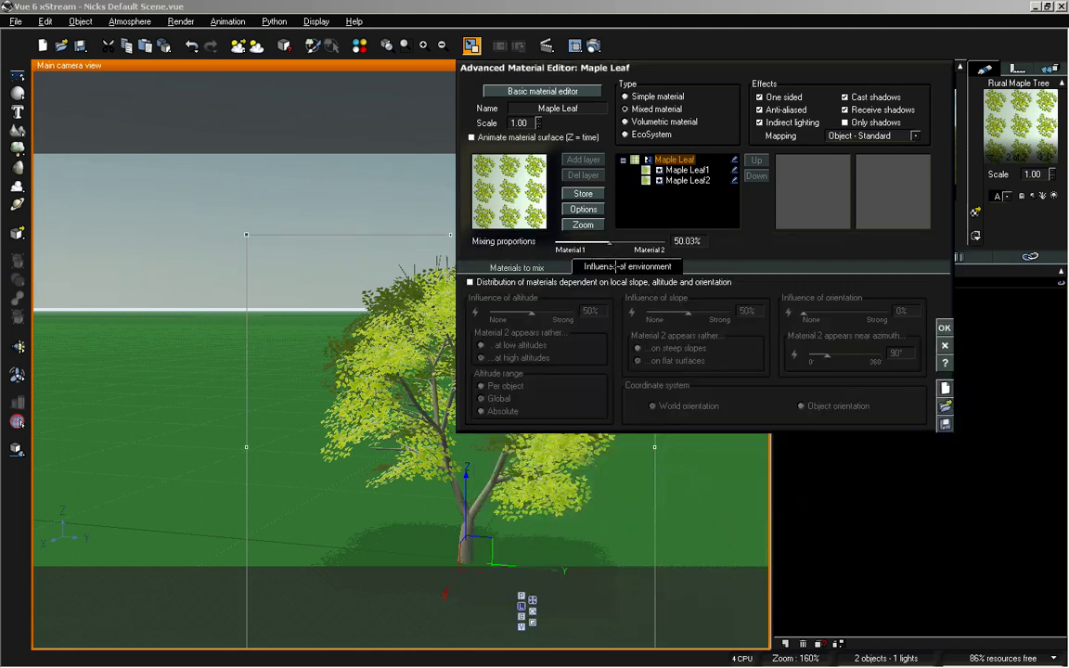
left_click(529, 282)
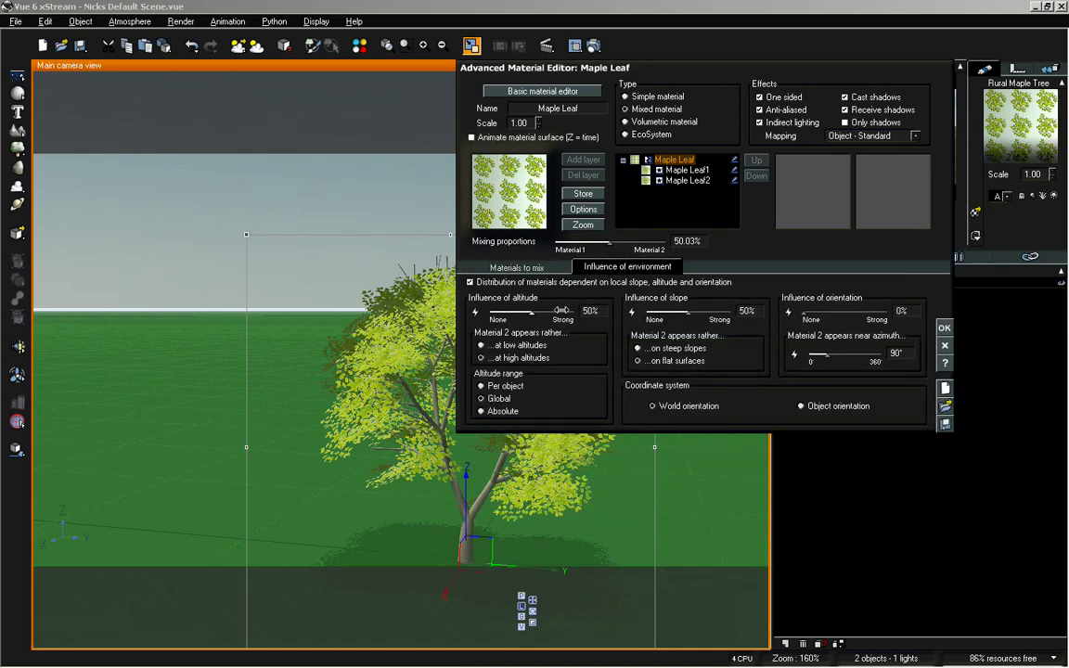
left_click_drag(562, 310, 482, 310)
left_click_drag(688, 310, 733, 310)
left_click(943, 327)
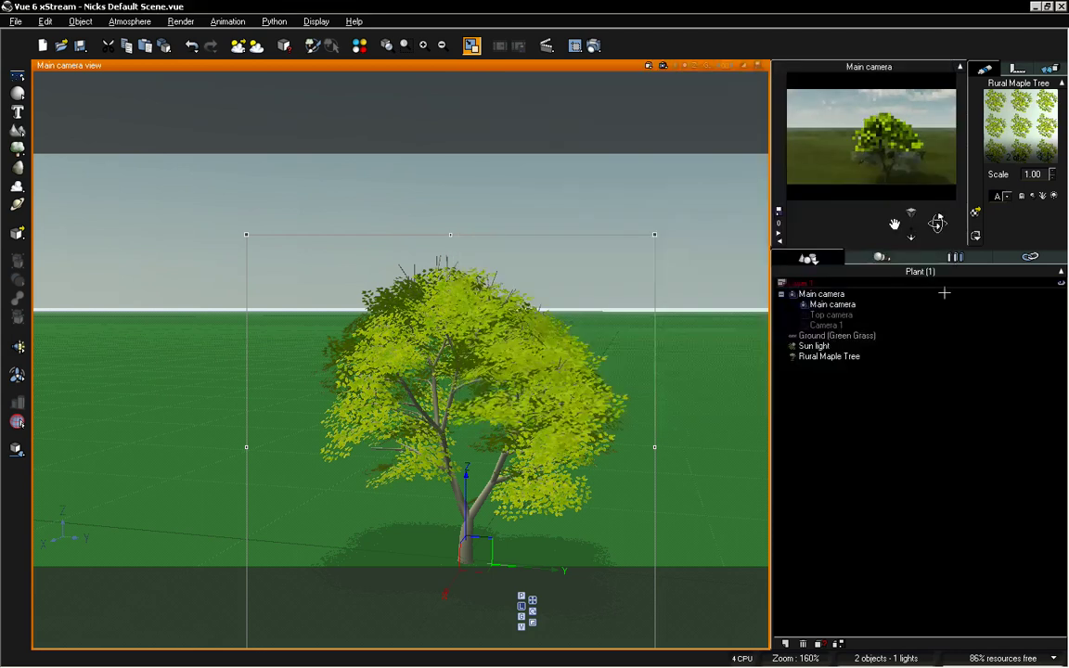
Step: Move the main camera close to the maple tree and angle it up toward the underside of the canopy
left_click_drag(911, 234, 933, 220)
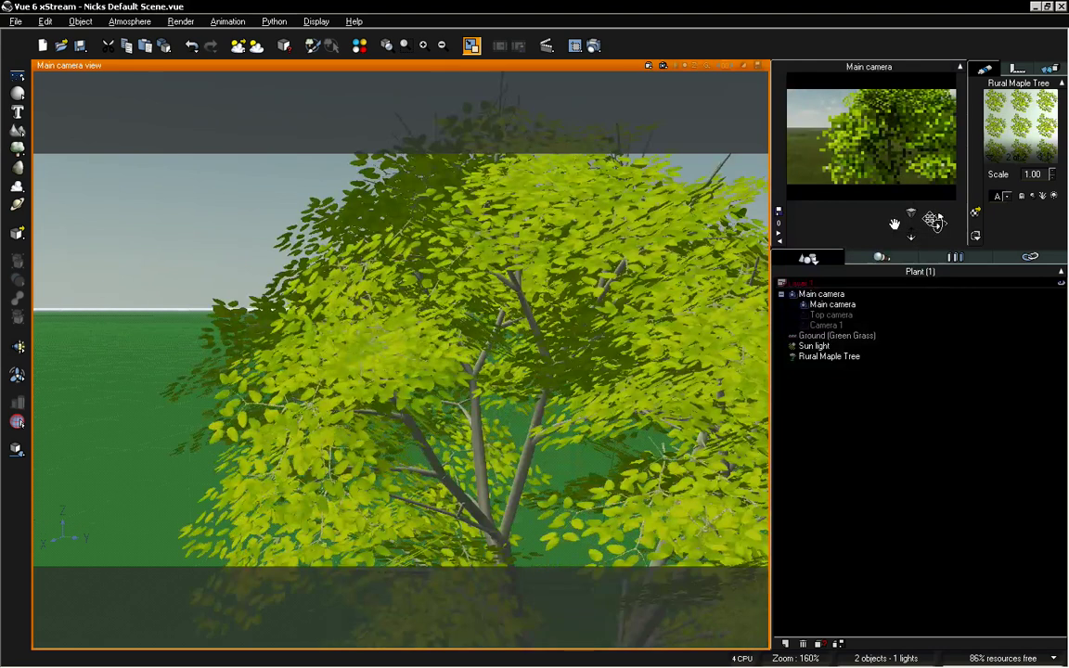
mouse_move(937, 223)
left_mouse_down()
mouse_move(937, 214)
mouse_move(932, 224)
left_mouse_up()
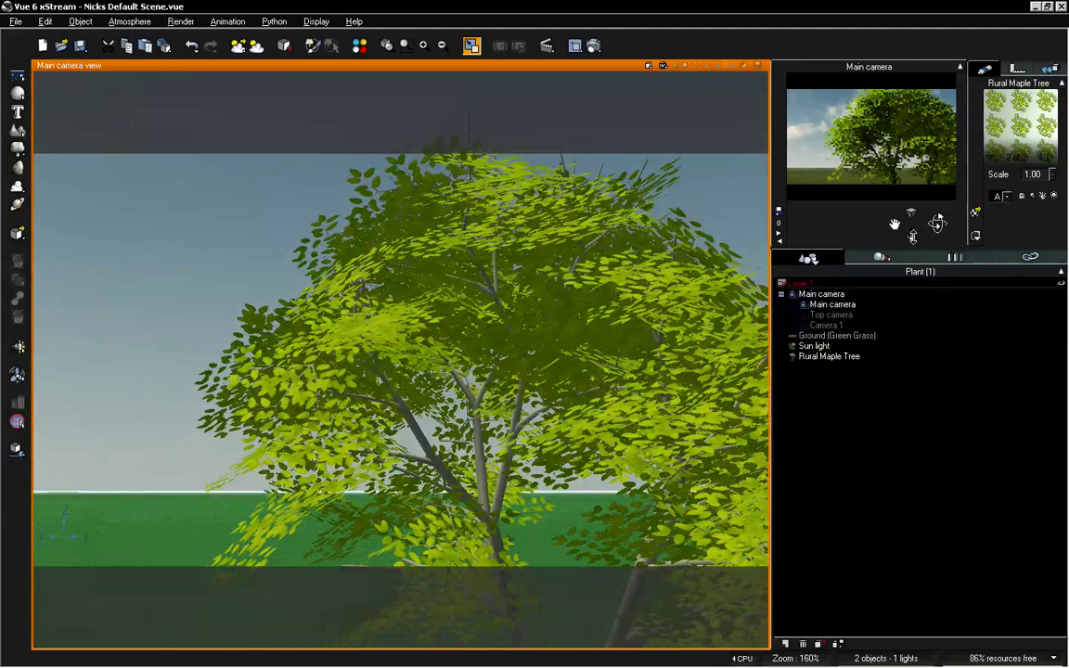
left_click_drag(912, 236, 913, 227)
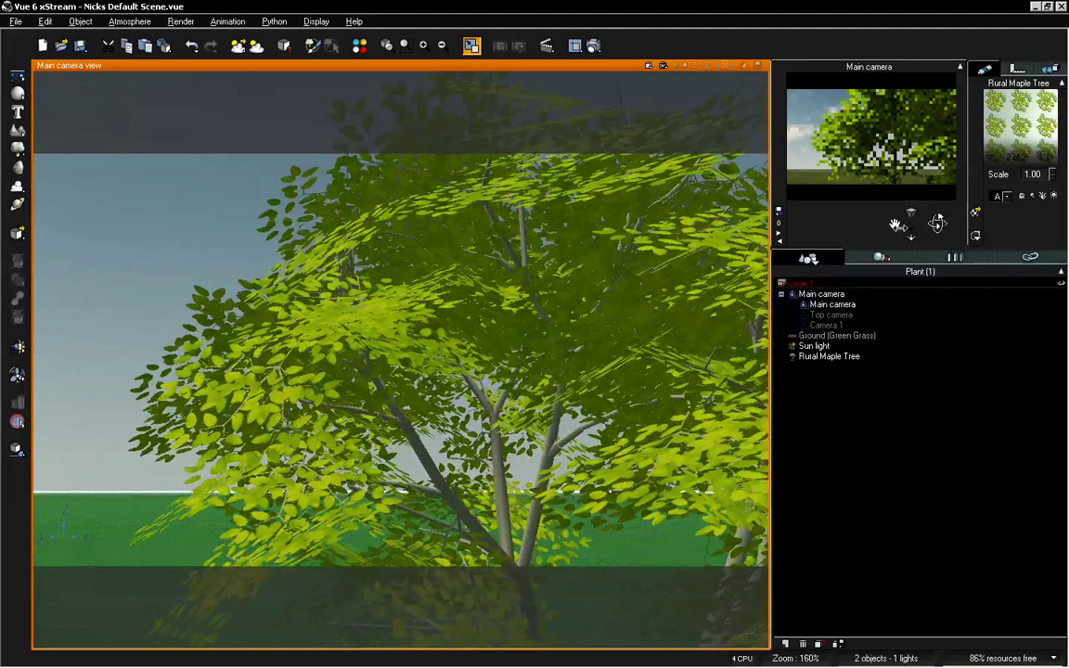
Step: Set Maple Leaf1's backlight to 120% and accept both the sub-material and the mixed material
double_click(1026, 114)
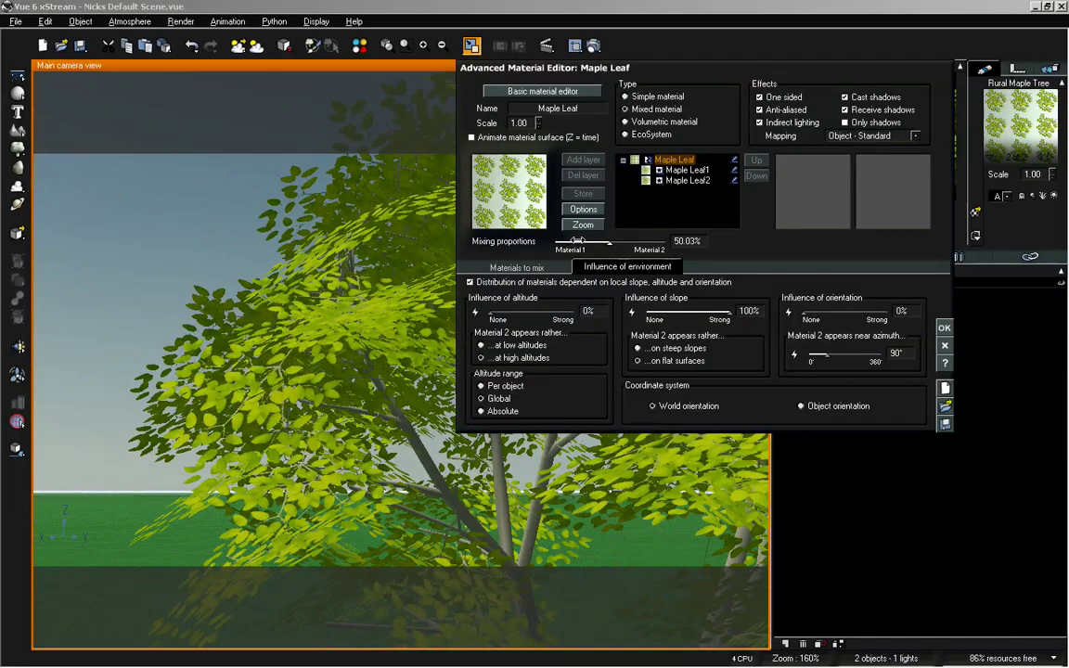
left_click(516, 267)
double_click(529, 310)
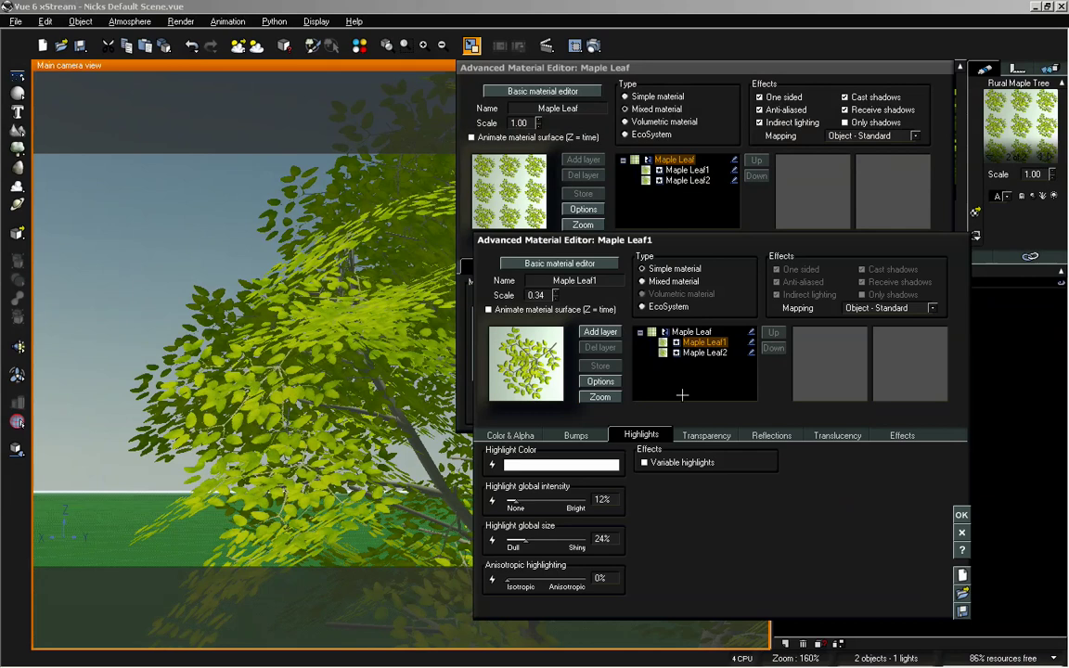
left_click(902, 435)
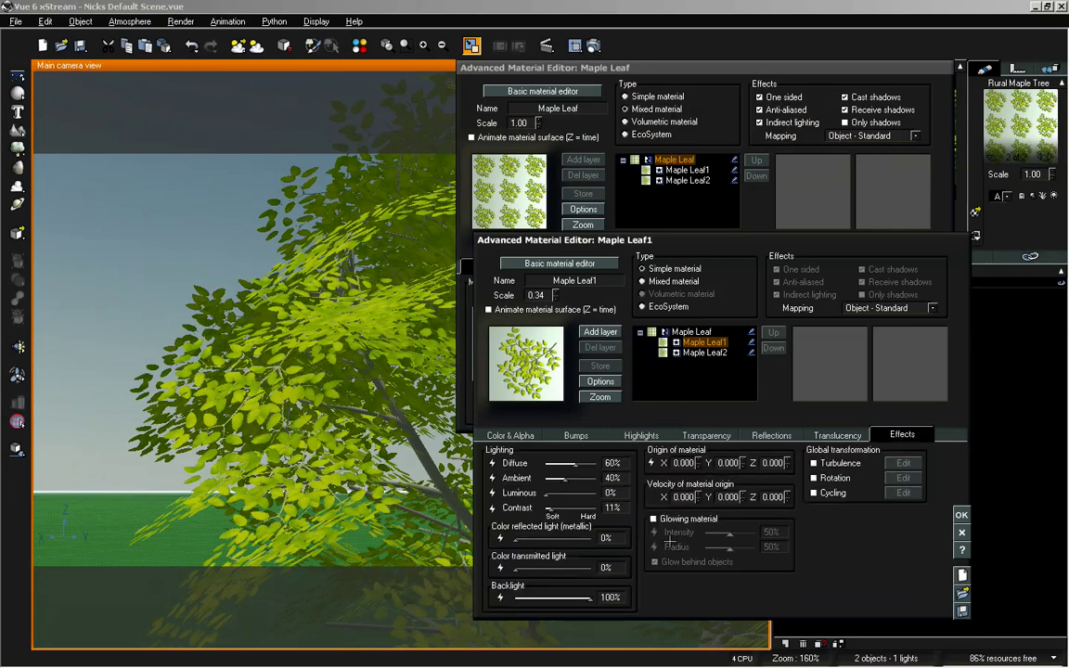
left_click(610, 596)
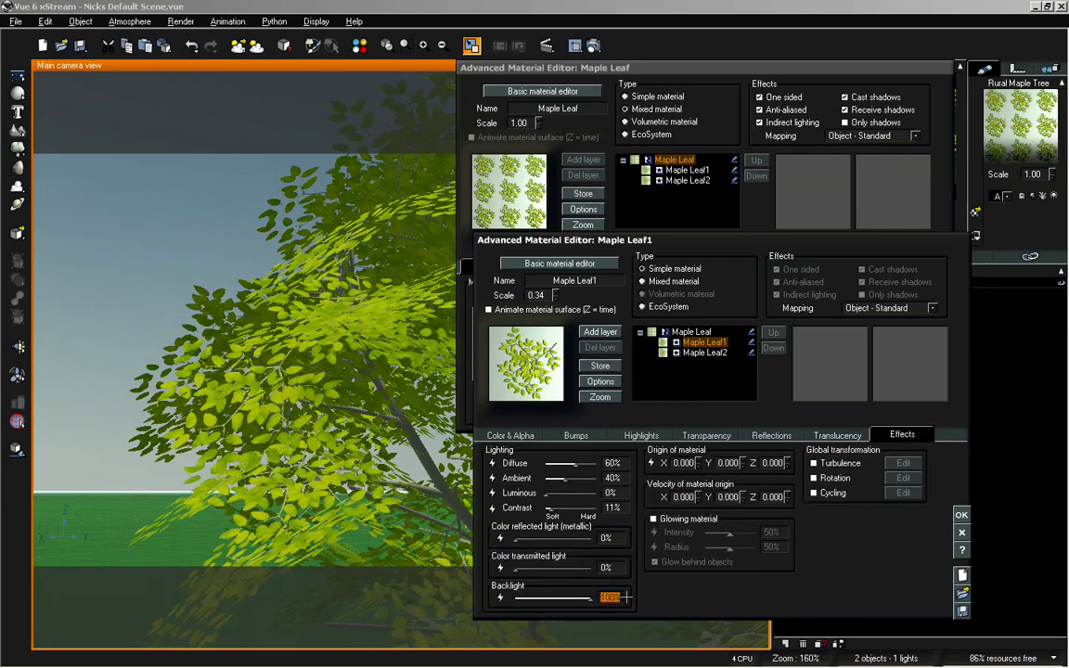
type("1.00")
key("Return")
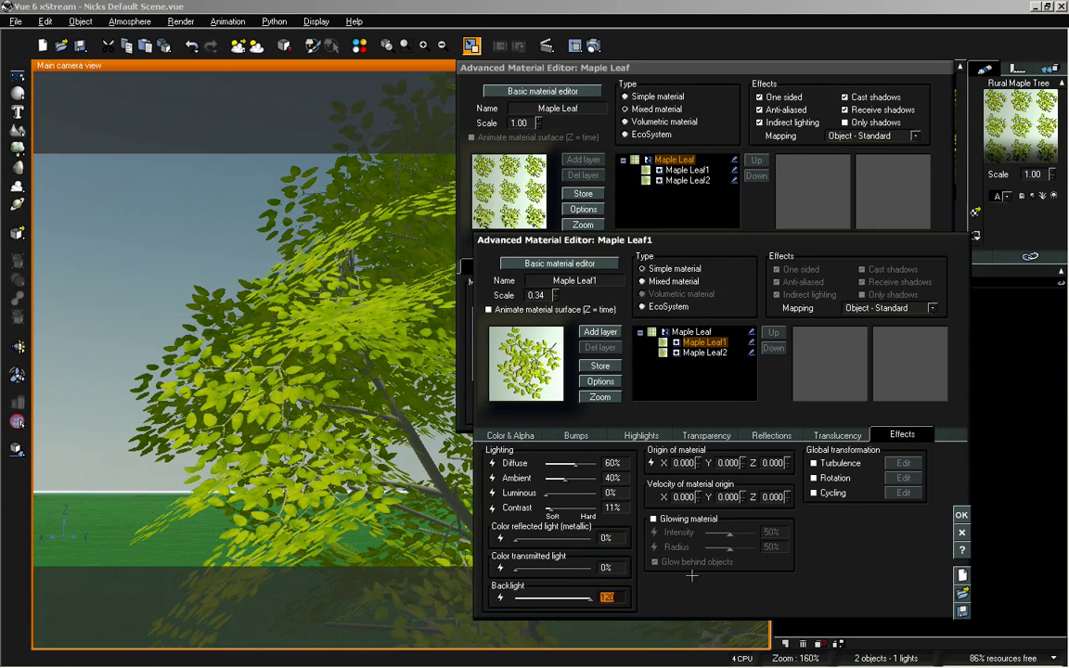
left_click(961, 515)
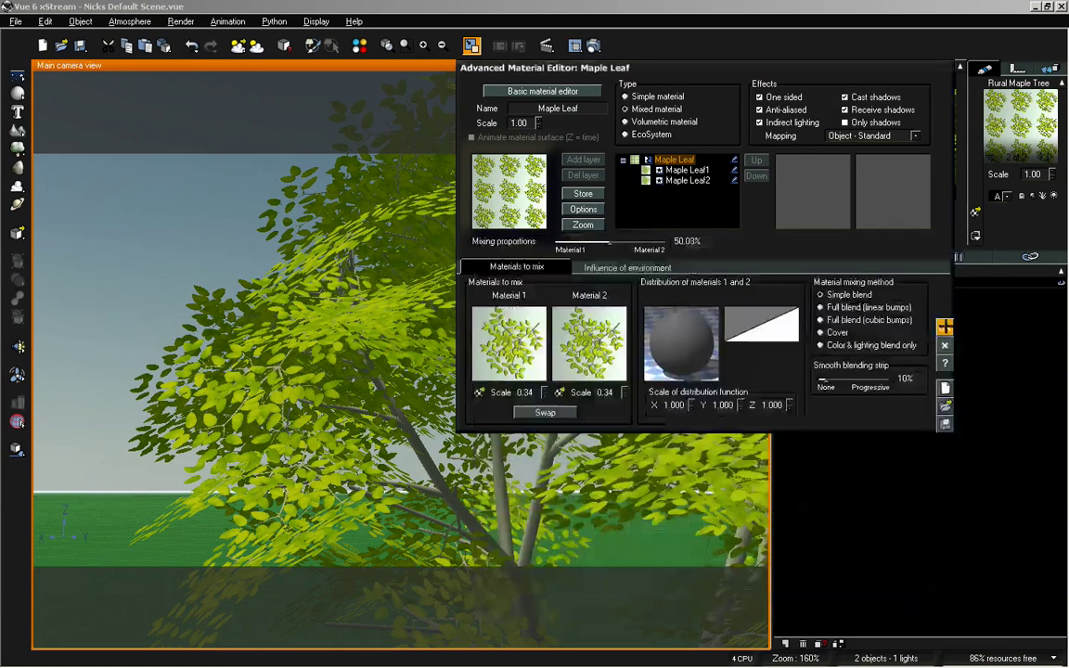
left_click(944, 326)
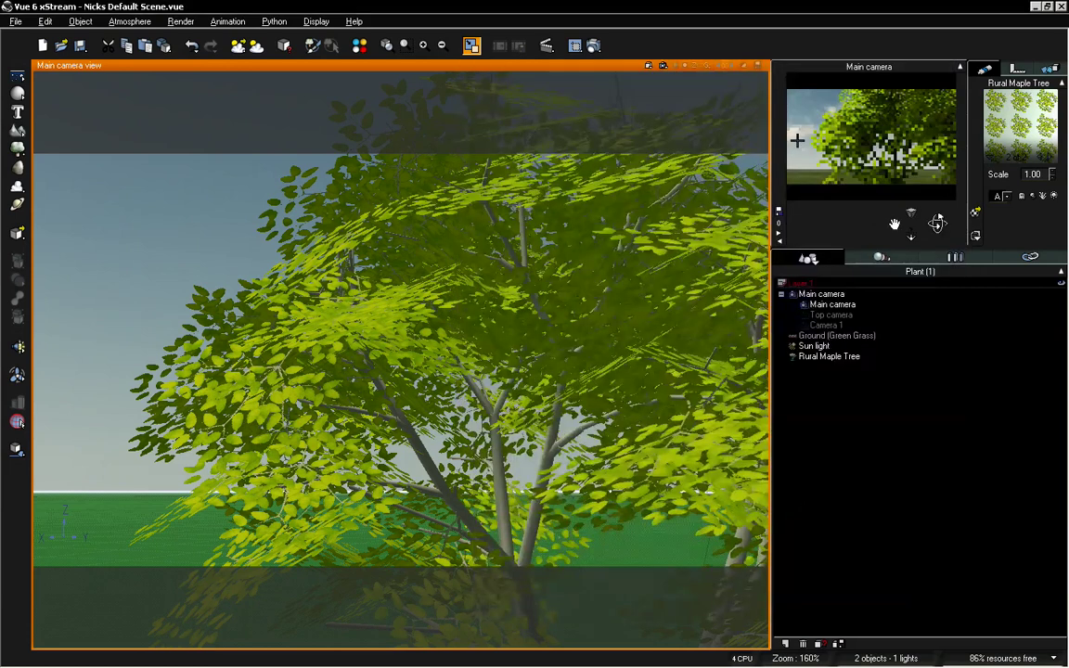
Step: Render the maple to screen at Broadcast quality and 800x450, accept the post-render options, and close the render display
right_click(599, 45)
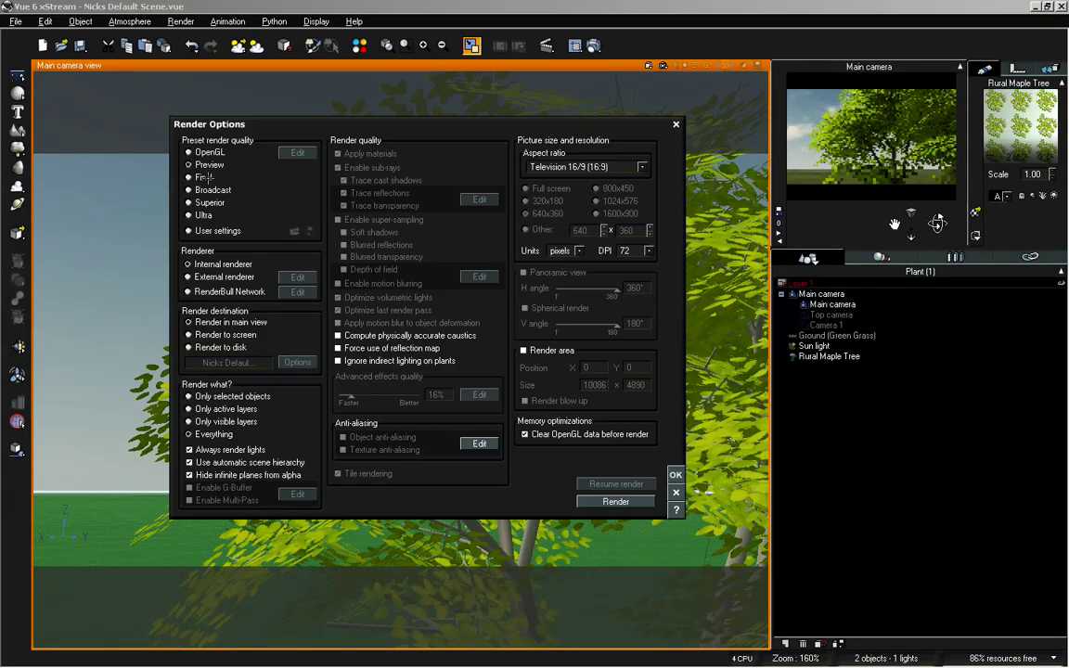
left_click(191, 176)
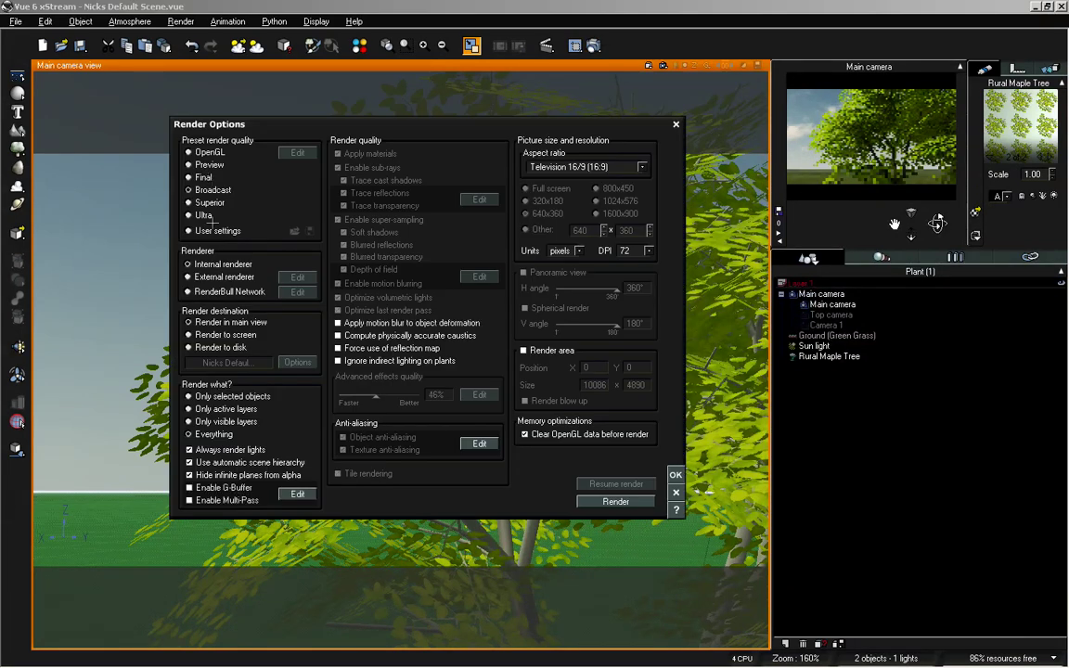
left_click(225, 335)
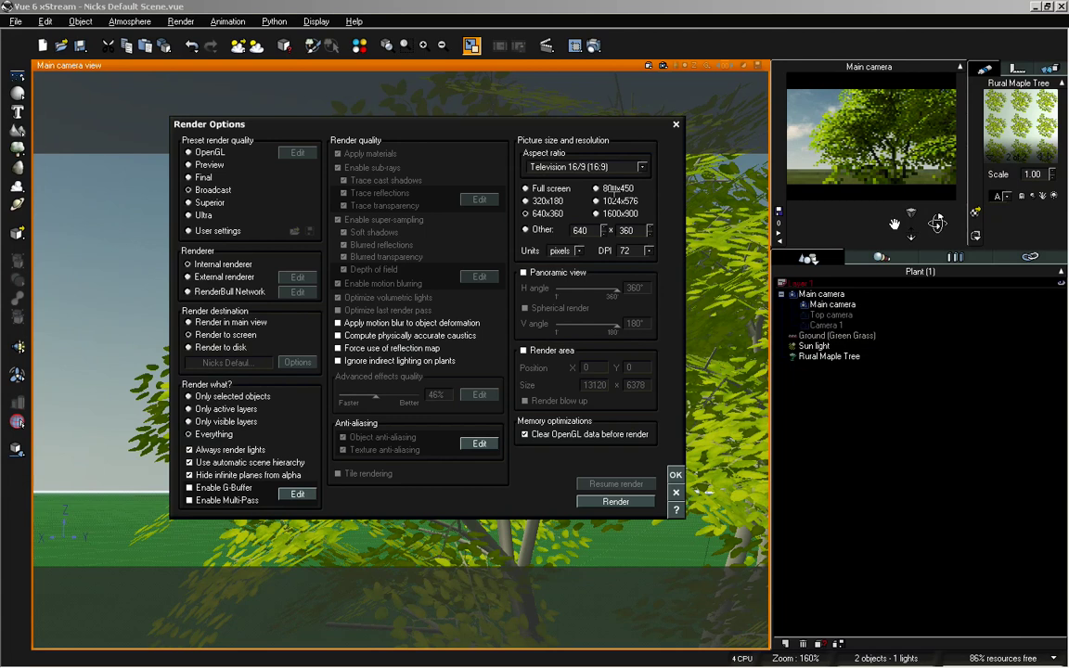
left_click(625, 500)
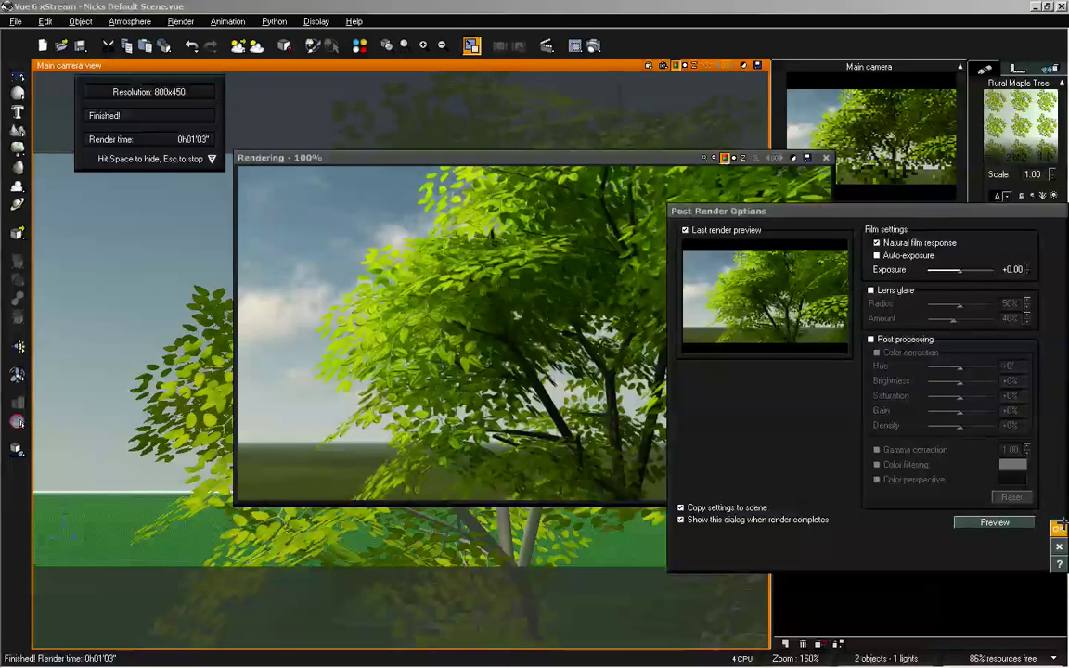
left_click(1061, 526)
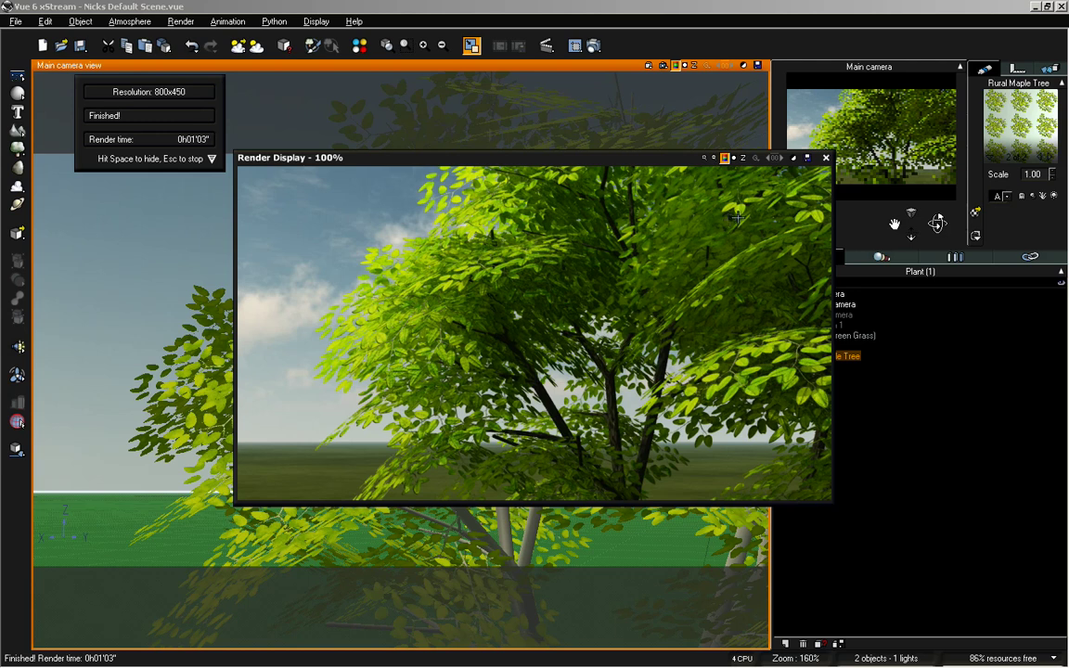
left_click(827, 158)
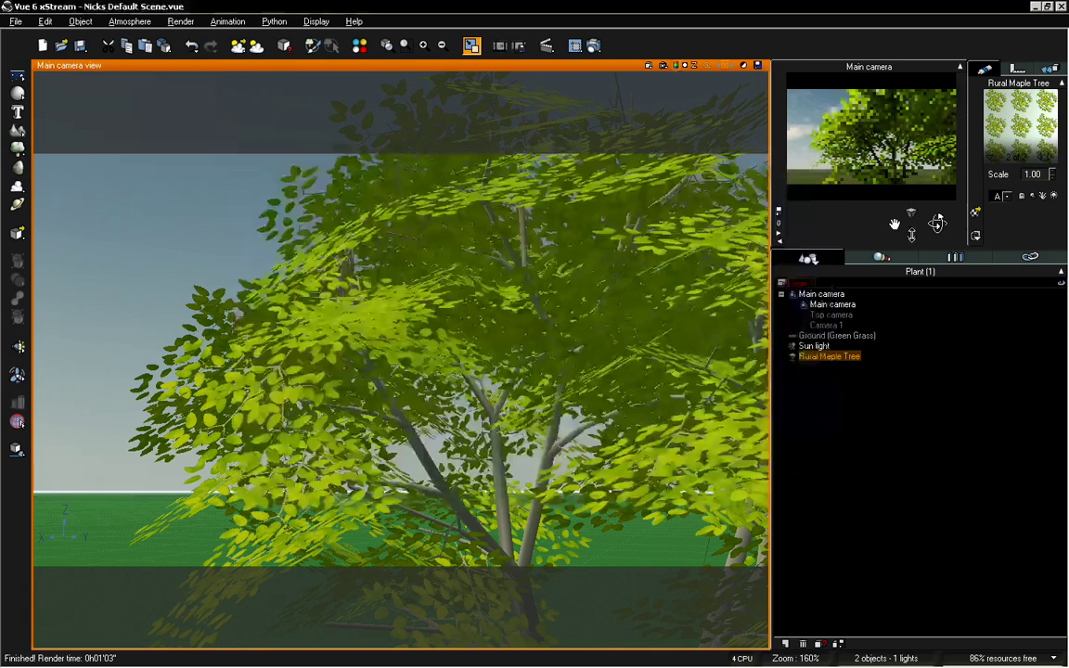
Step: Reposition the main camera to look slightly down at the maple tree and set its leaf flexibility to 200
left_click_drag(937, 222, 894, 224)
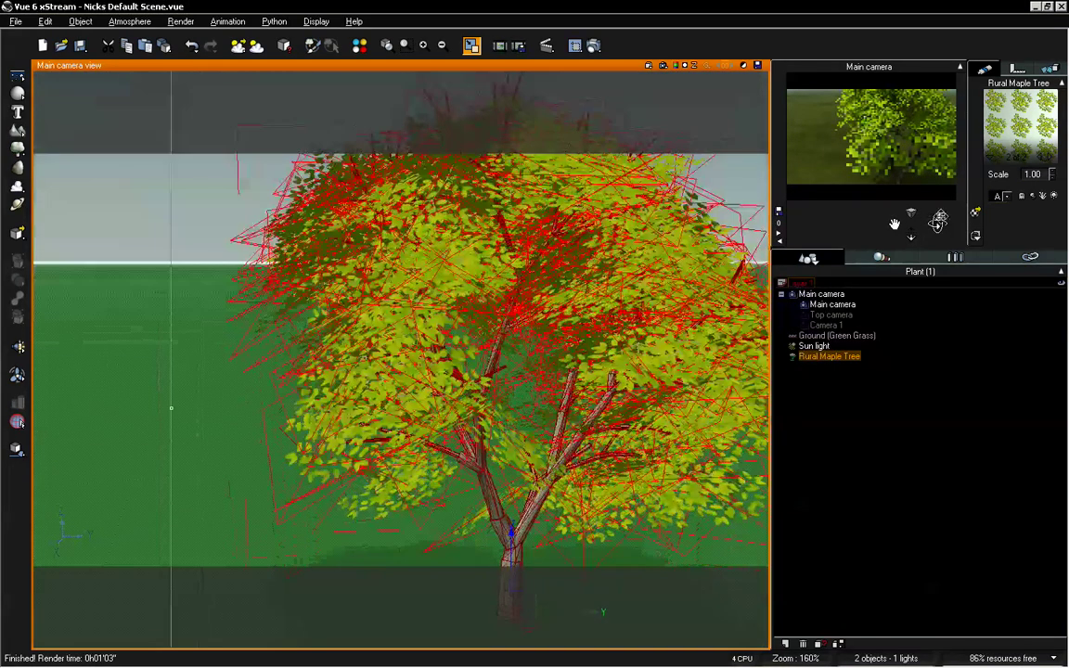
double_click(482, 251)
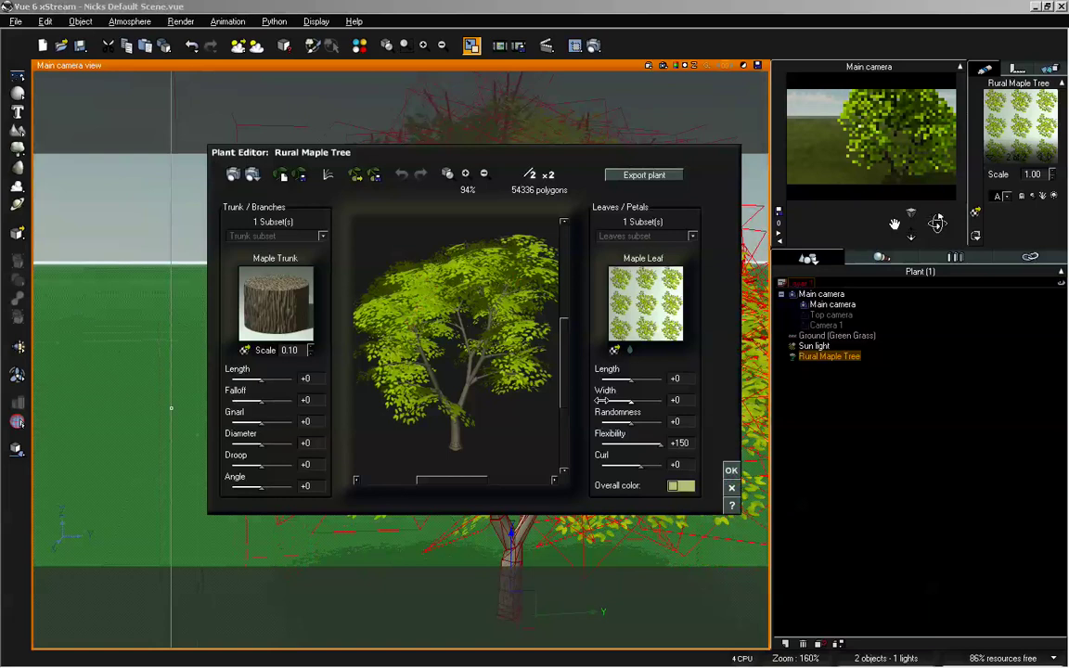
double_click(692, 444)
type("200")
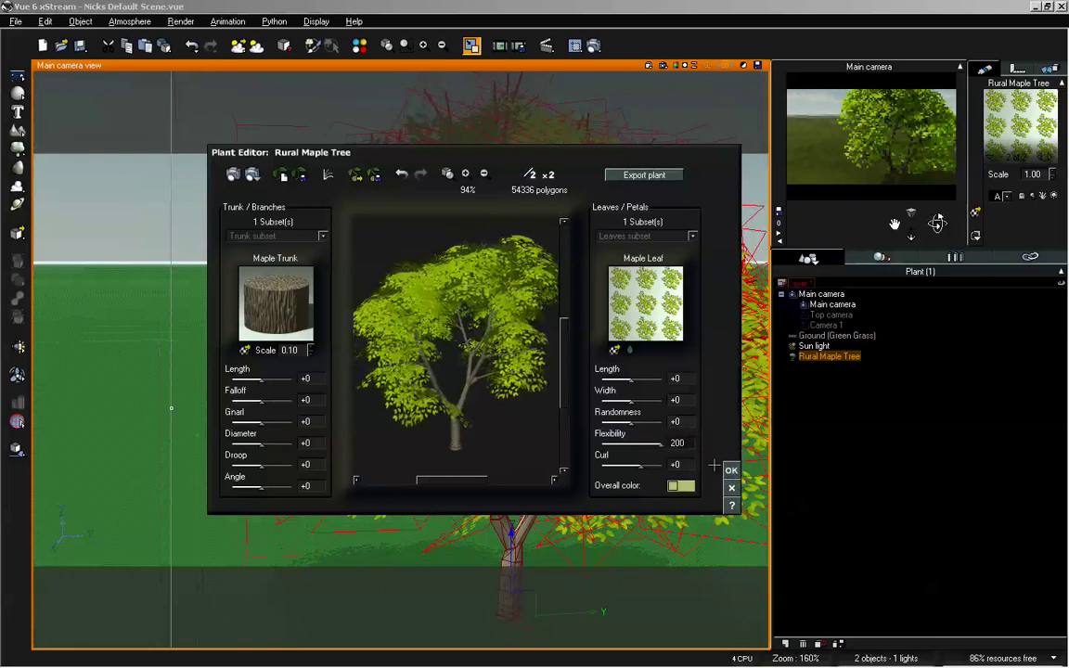
left_click(729, 469)
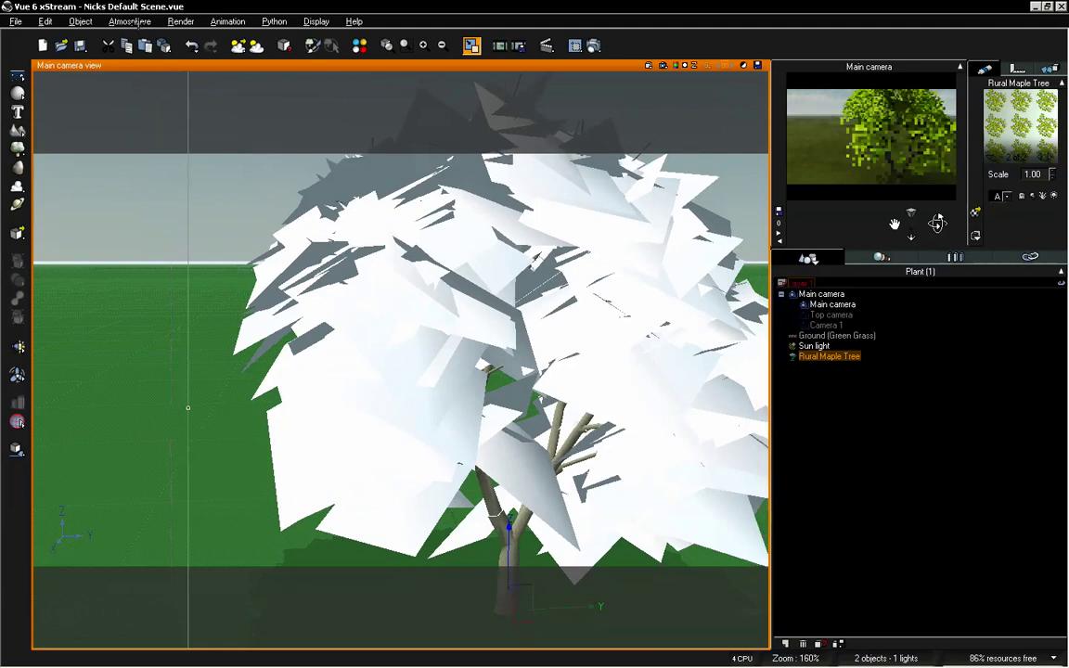
Step: Set the atmosphere's artificial ambience to 0.65 and sky dome lighting gain to 0.40, and accept the lighting settings
left_click(129, 21)
left_click(170, 85)
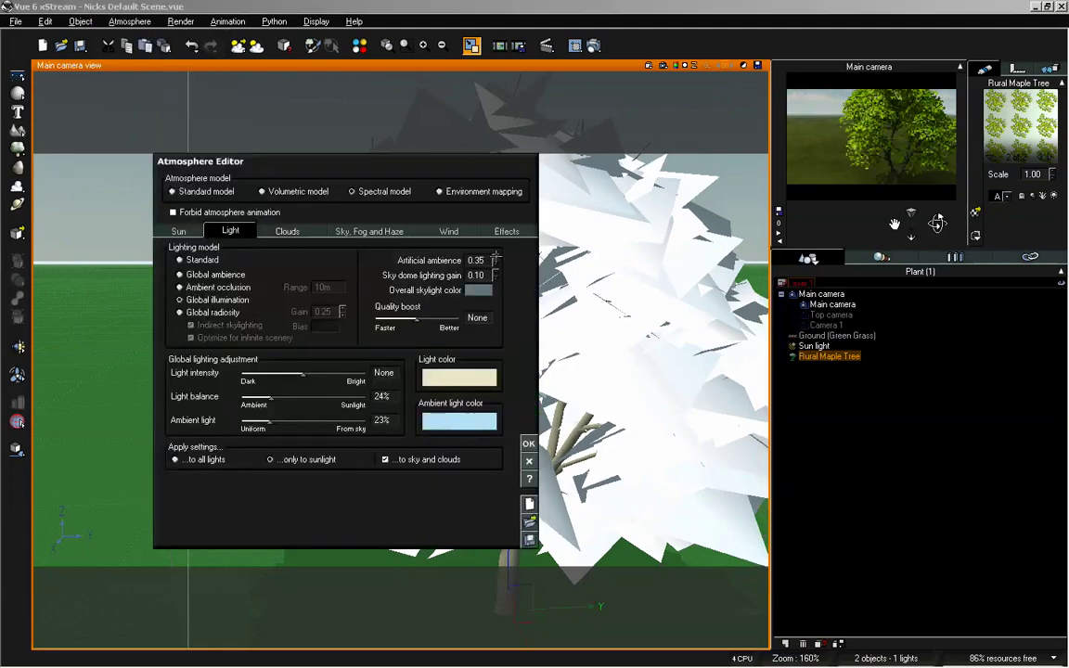
mouse_move(496, 261)
left_mouse_down()
mouse_move(495, 248)
mouse_move(492, 277)
left_mouse_up()
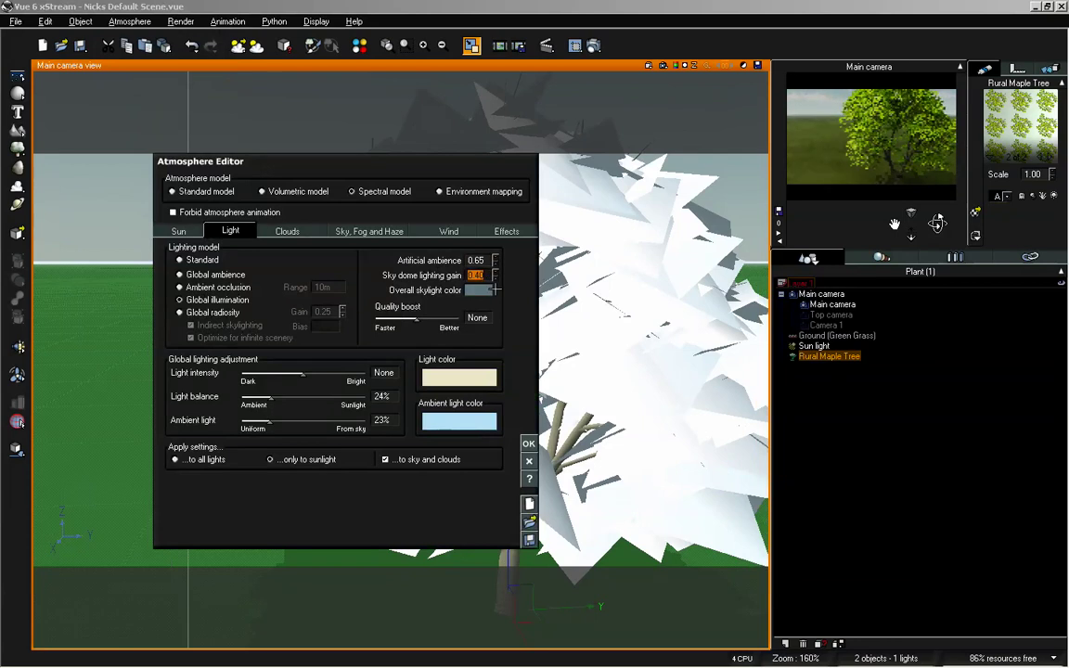
left_click(528, 445)
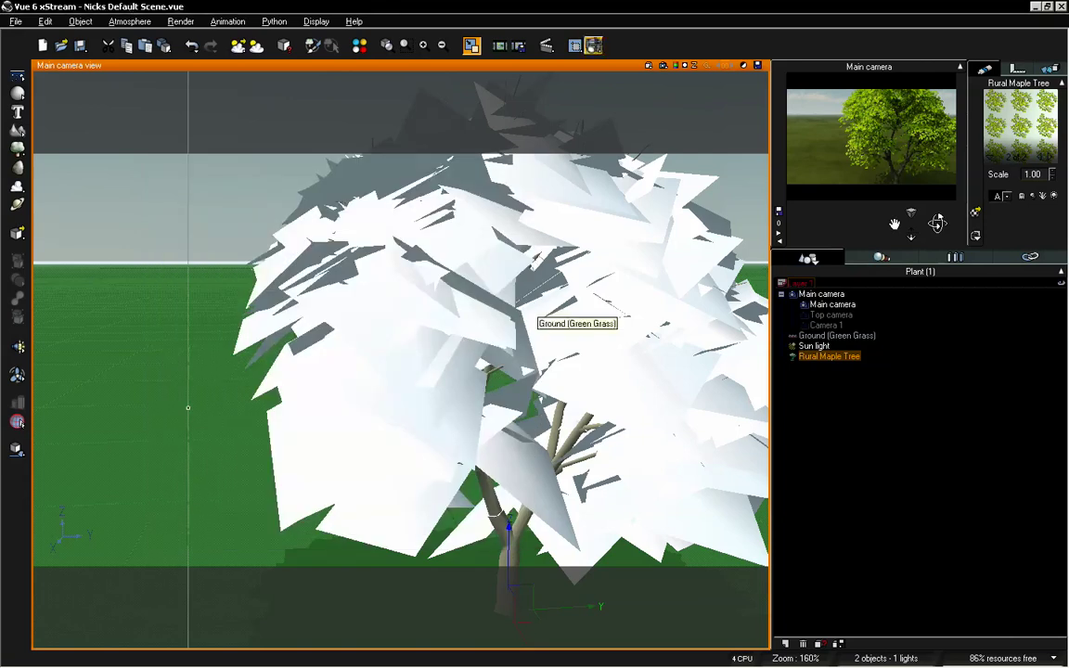
Step: Render the maple tree again with the current settings, accept the post-render options, and close the render display
left_click(594, 44)
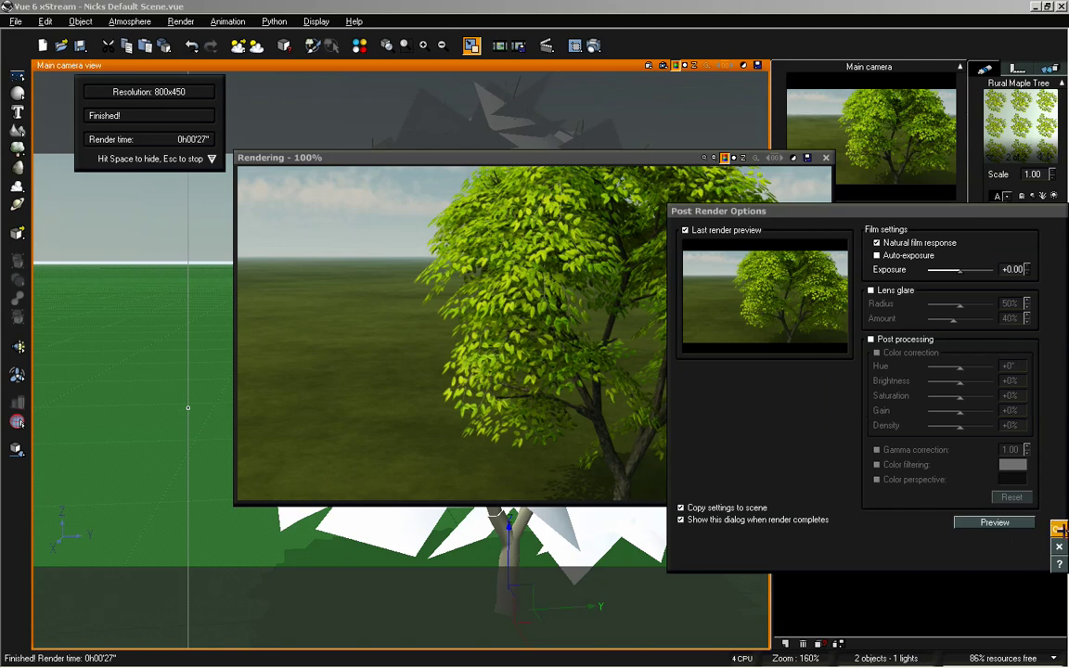
left_click(1057, 528)
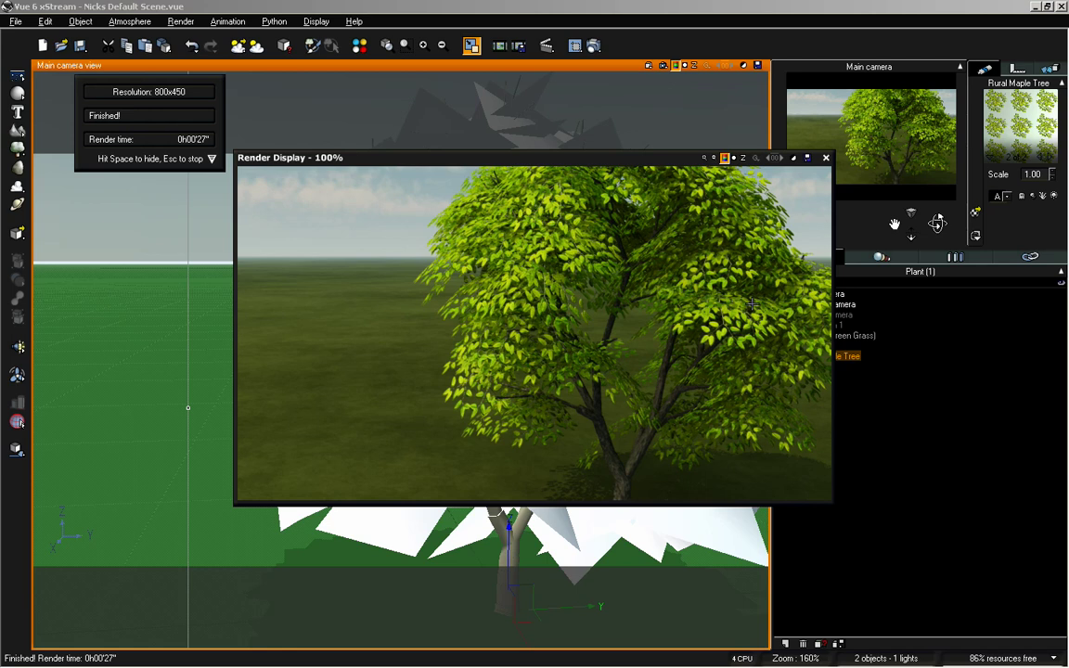
left_click(826, 157)
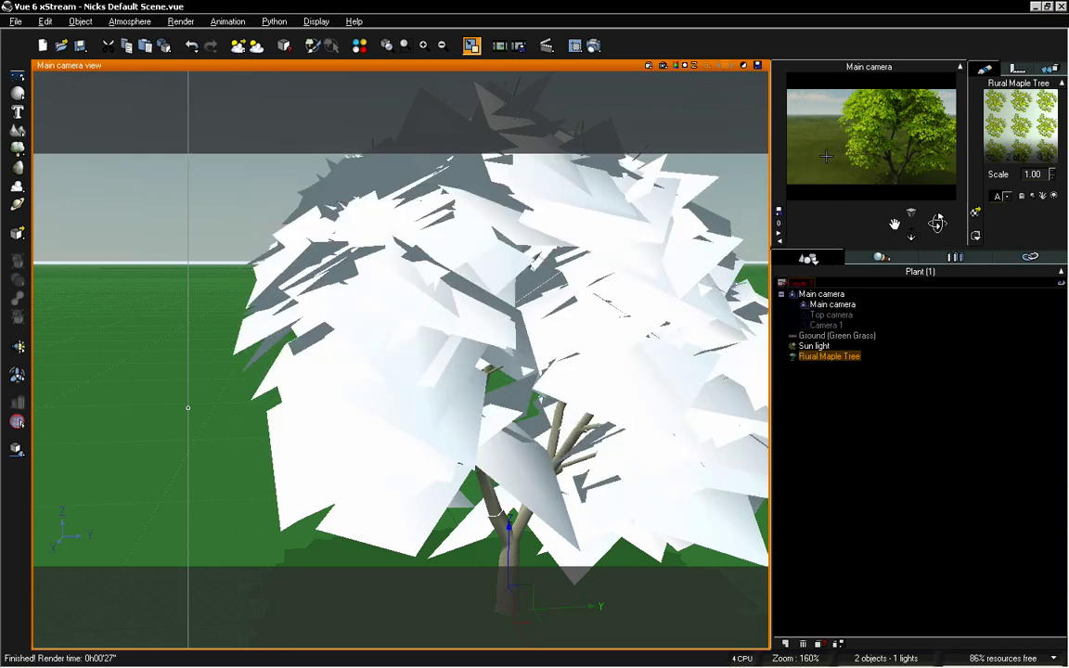
Step: Pull the main camera back from the maple tree to fit its whole crown and trunk in the frame
left_click_drag(913, 236, 874, 473)
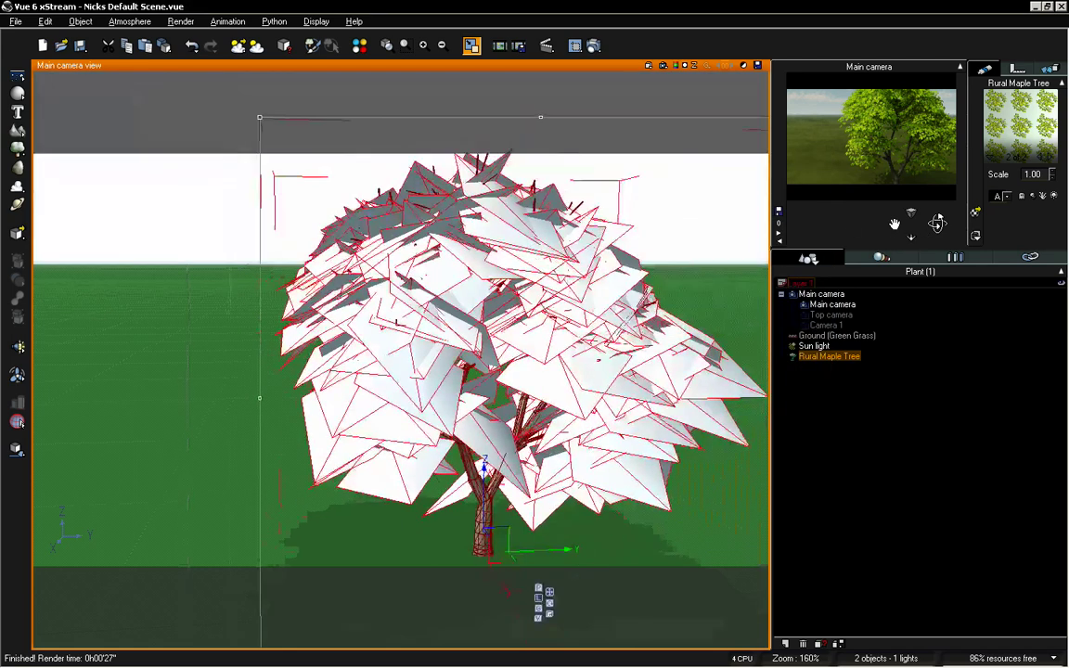